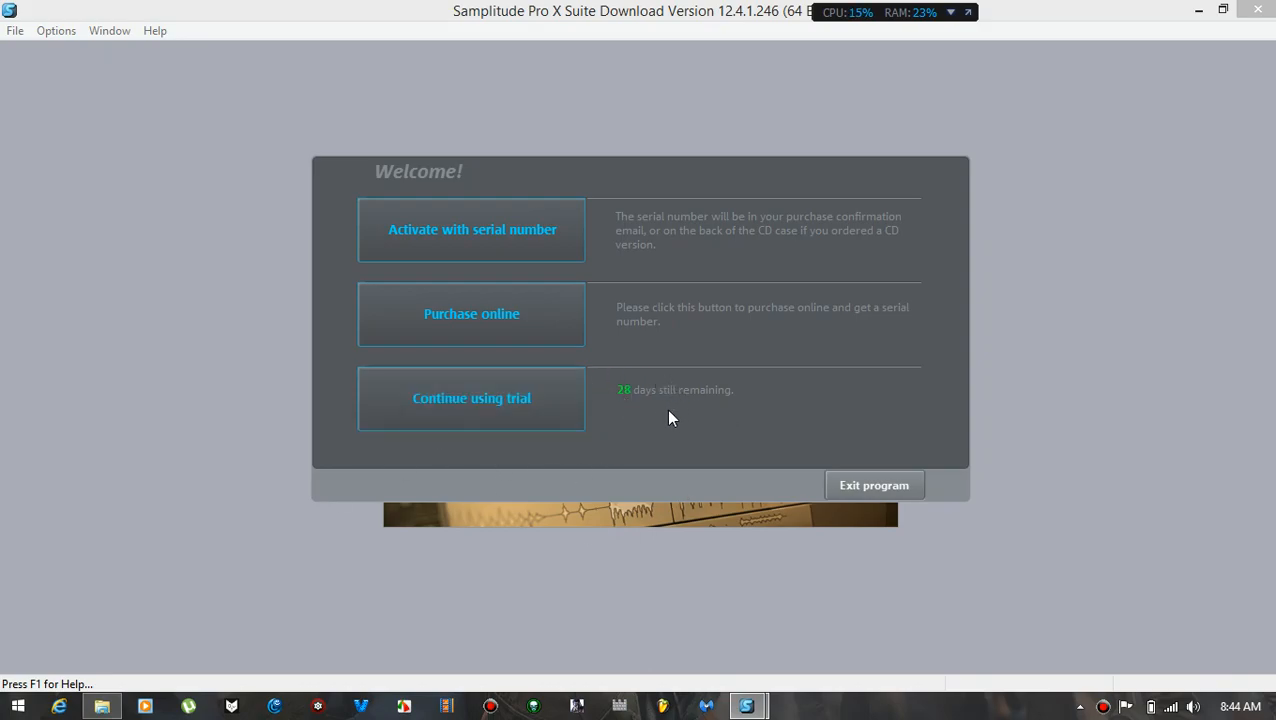
Continue using the trial version and start setting up a new multi-track project (VIP)
left_click(466, 405)
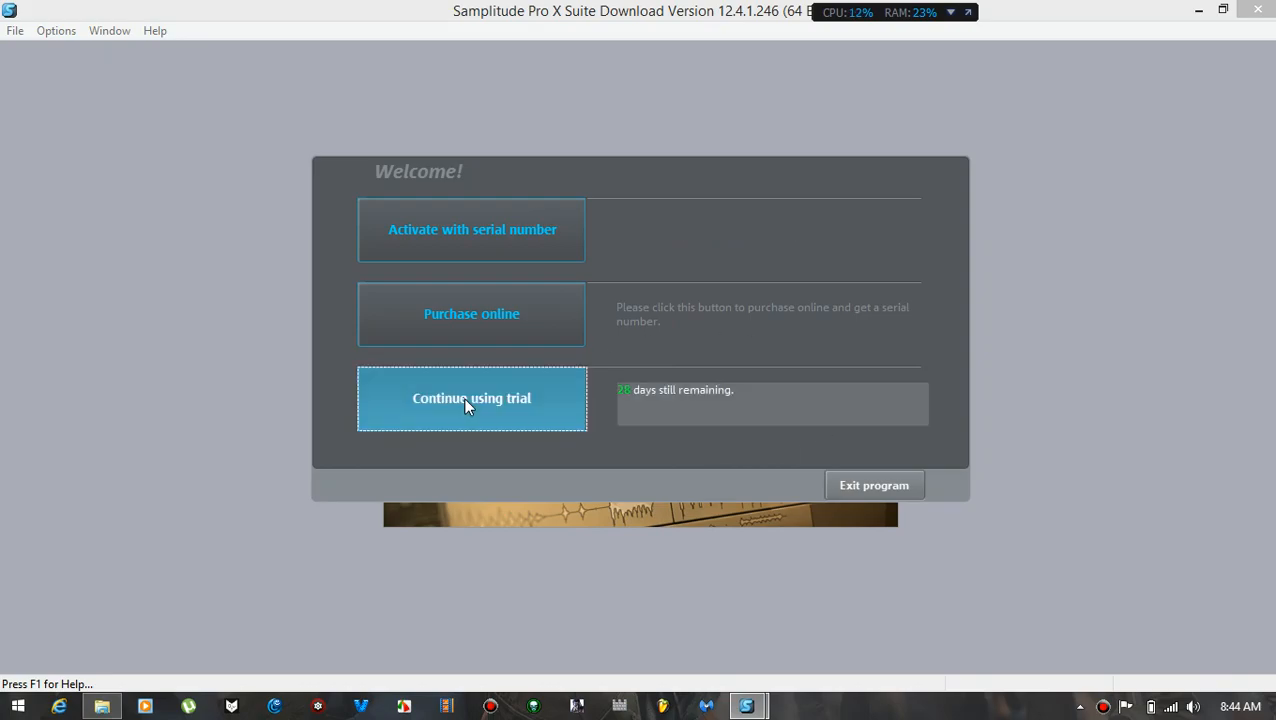
left_click(702, 474)
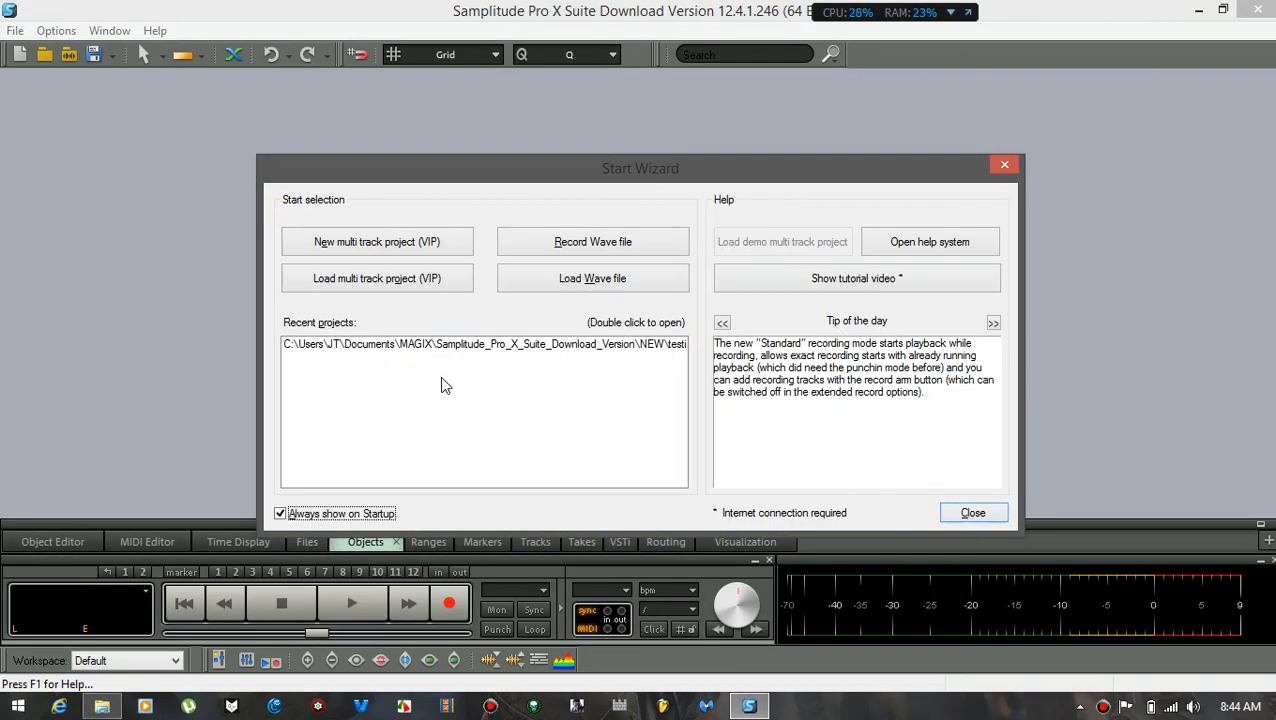
left_click(376, 242)
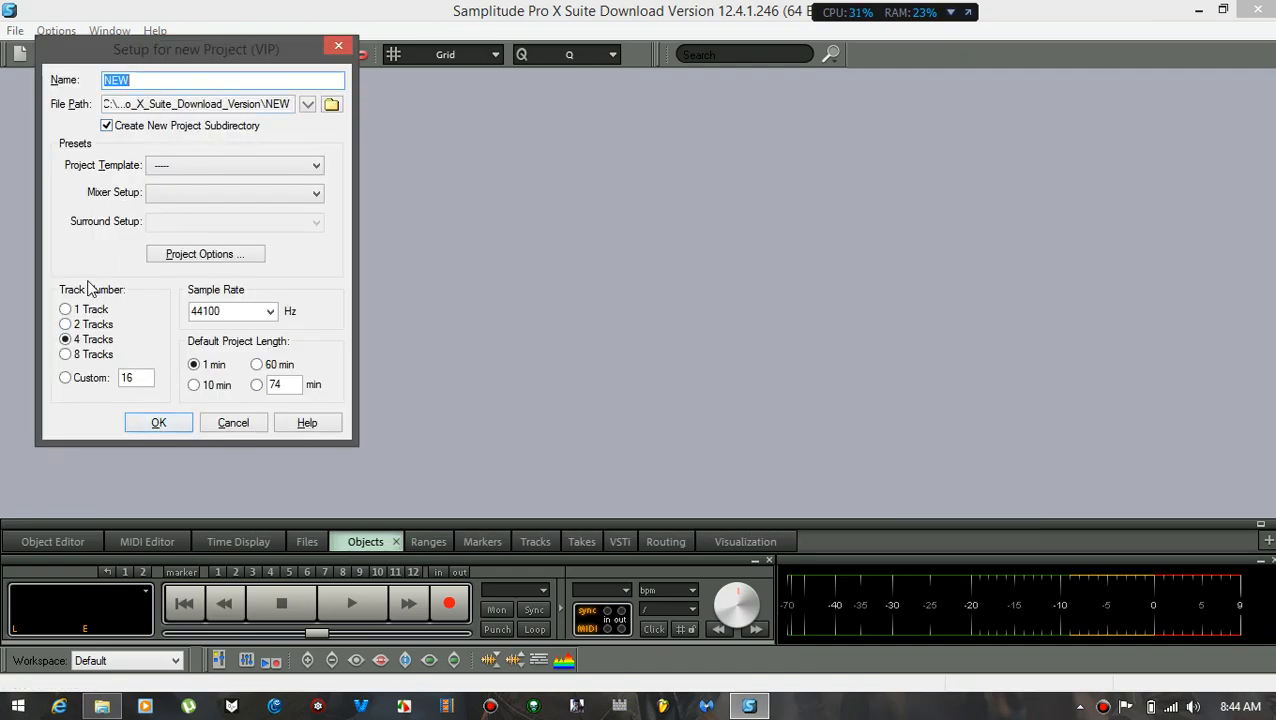
Set the new project to 1 track with a custom default project length of 4 minutes
left_click(90, 326)
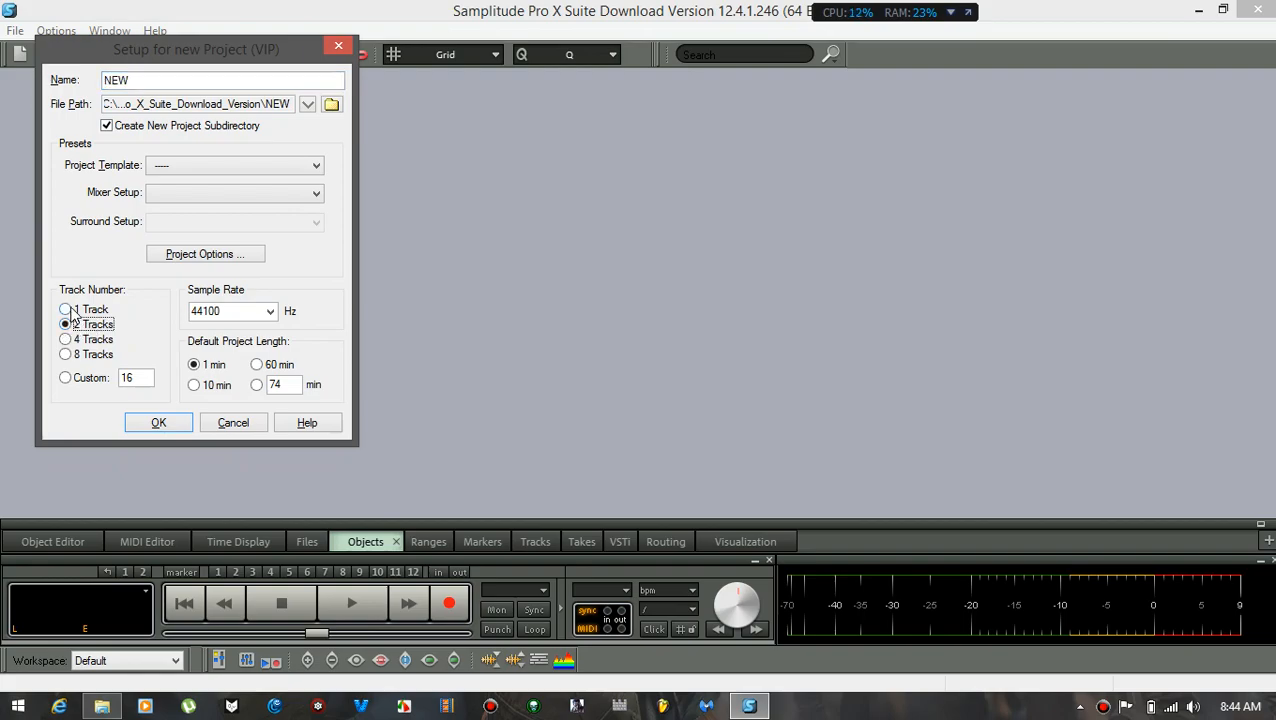
left_click(75, 311)
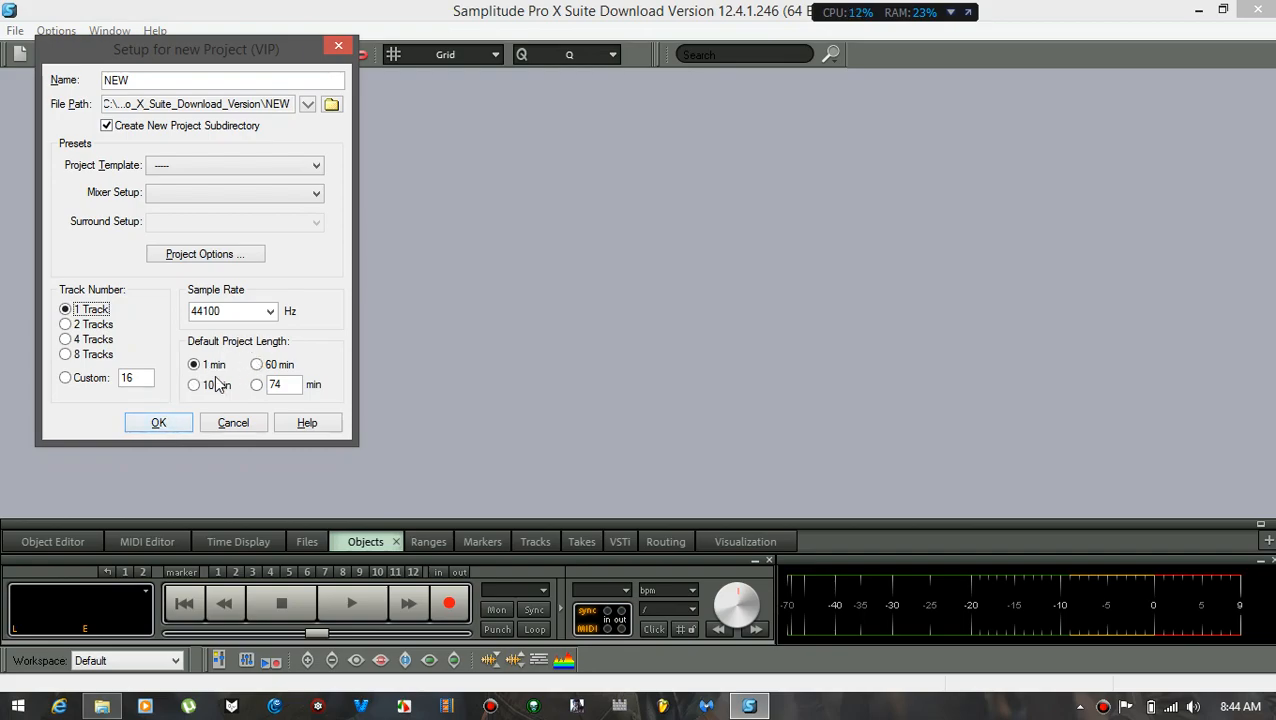
left_click_drag(286, 385, 238, 415)
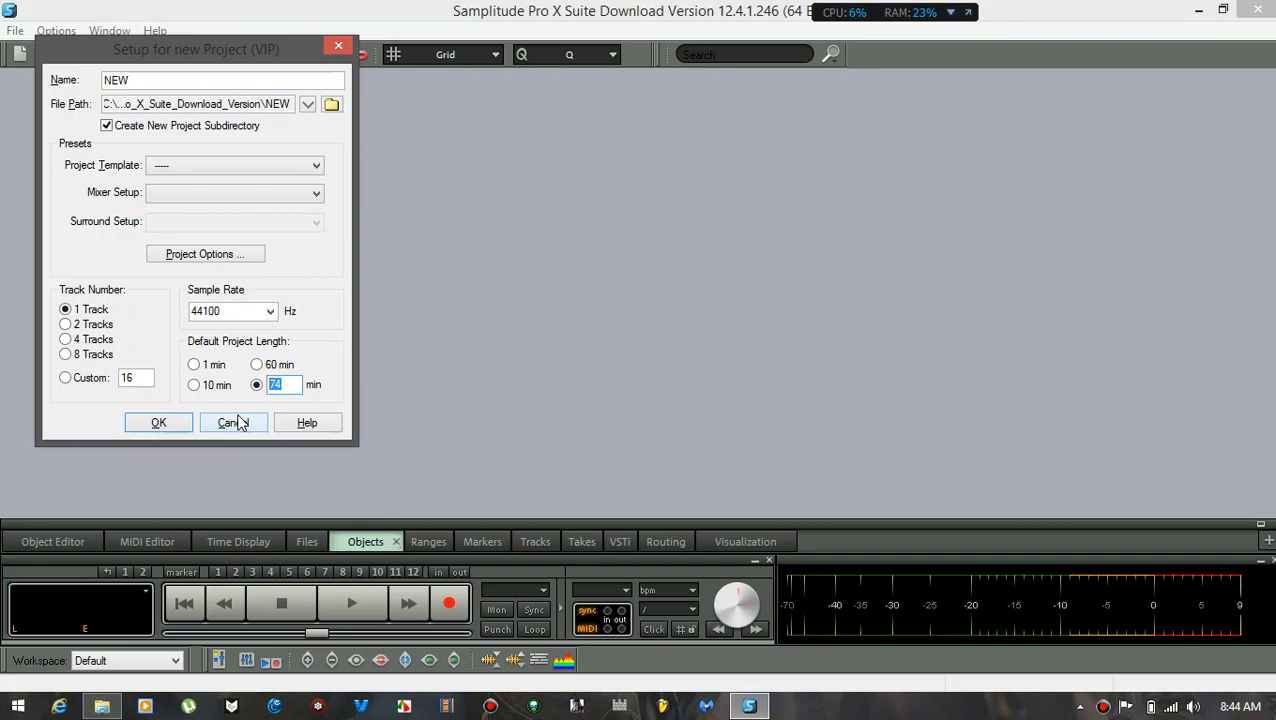
type("4")
Name the project "JT test" and create it
double_click(130, 80)
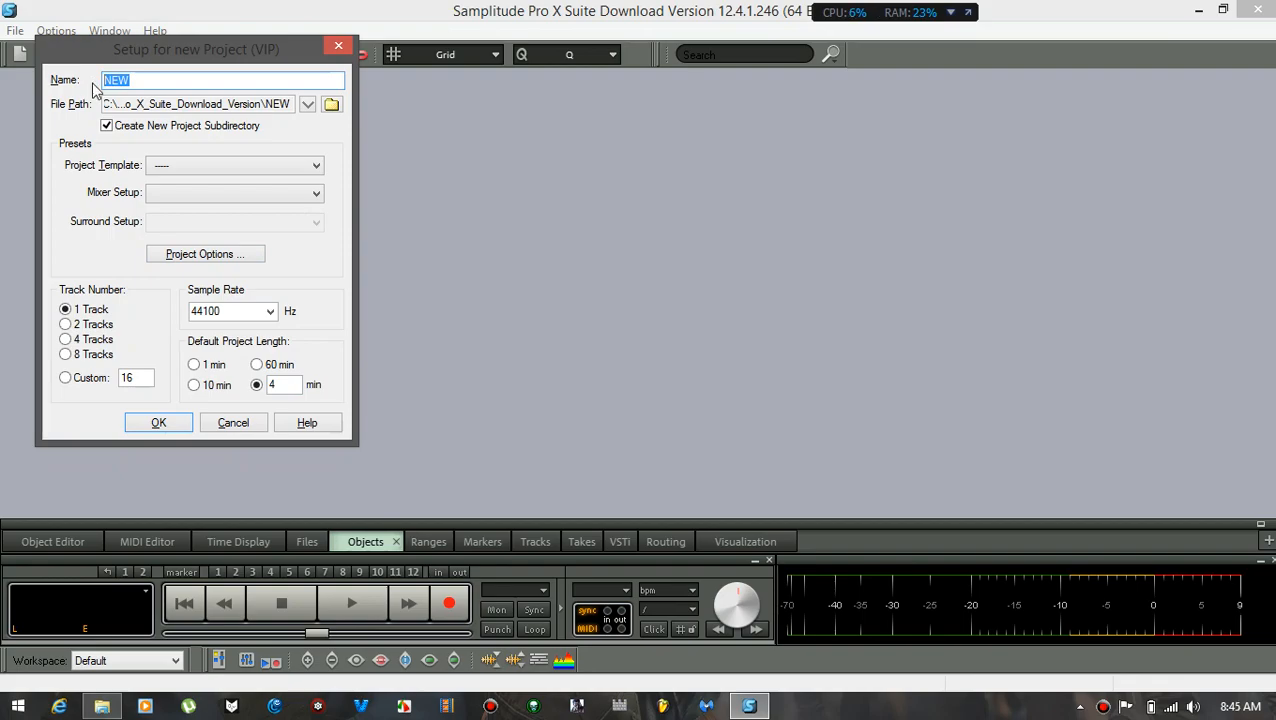
type("J")
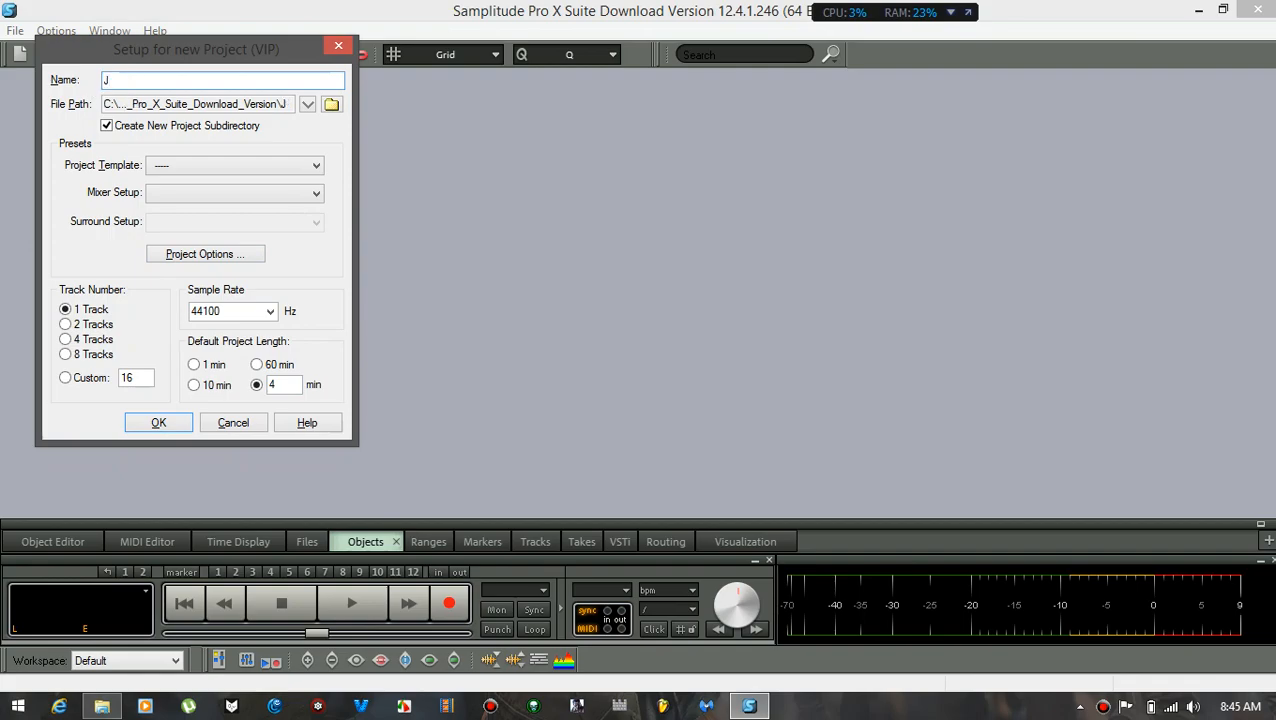
type("T")
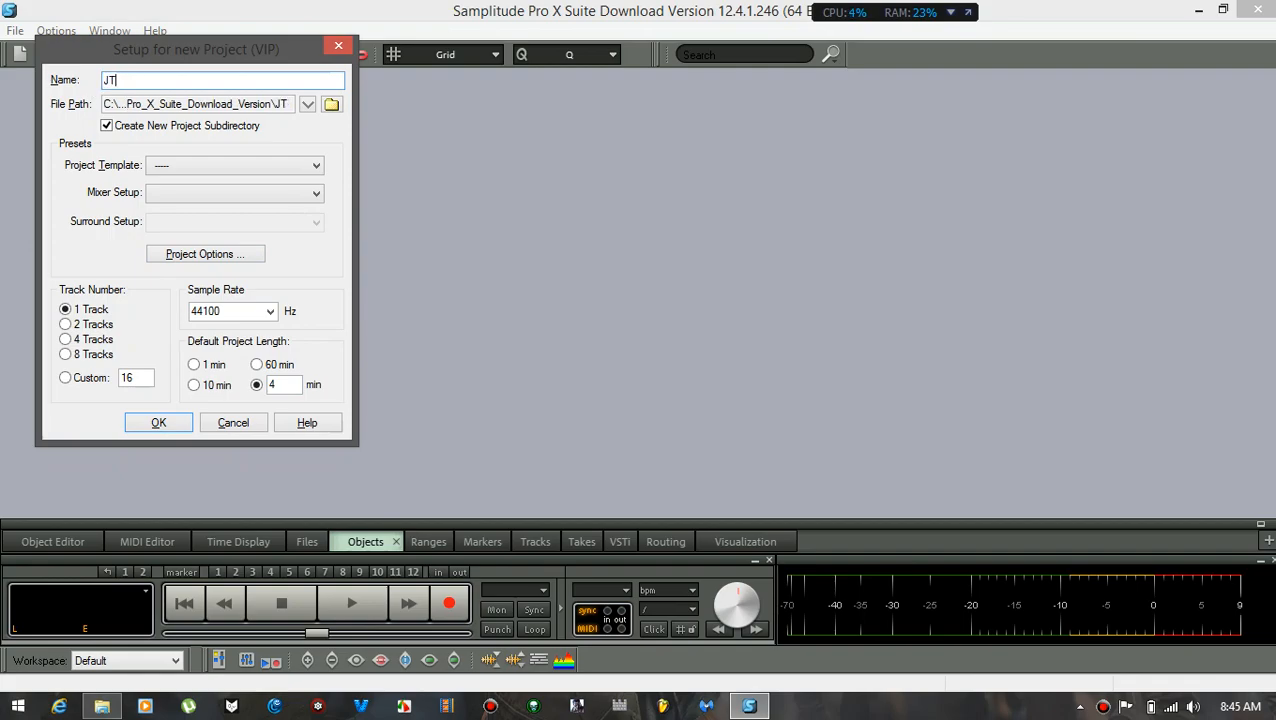
type(" test and")
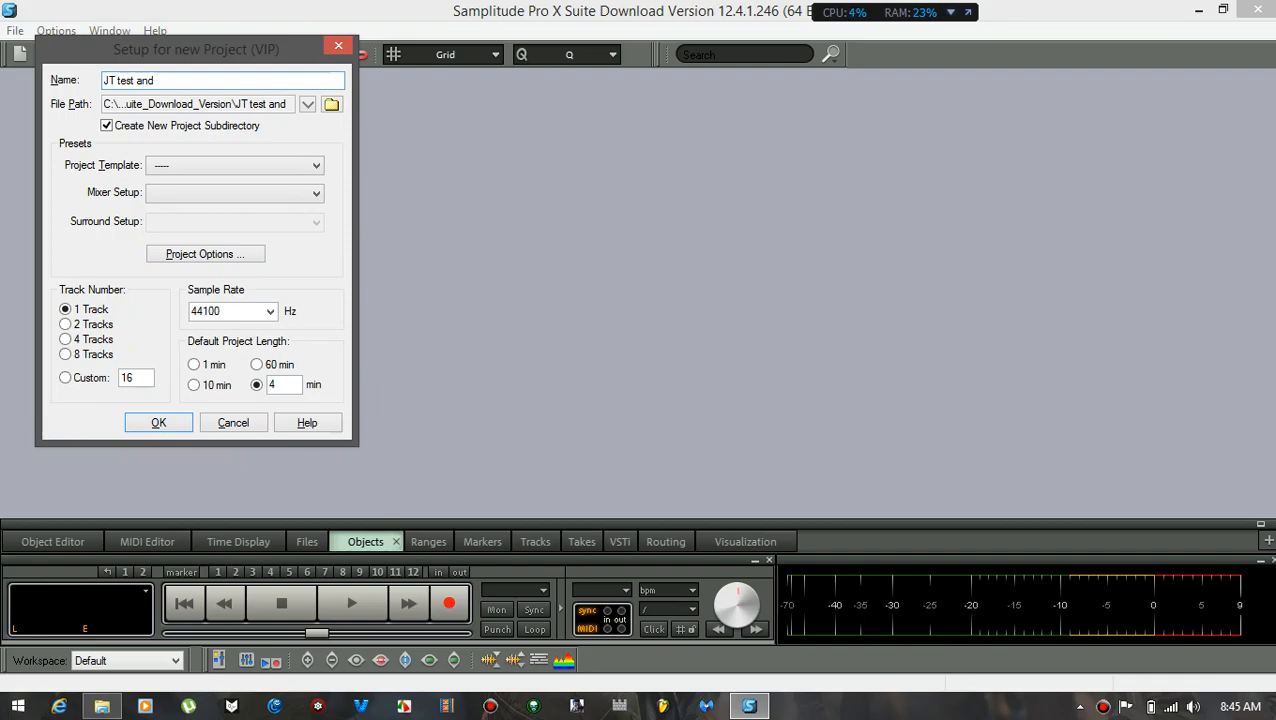
key("BackSpace")
key("BackSpace")
key("BackSpace")
key("BackSpace")
key("BackSpace")
key("Return")
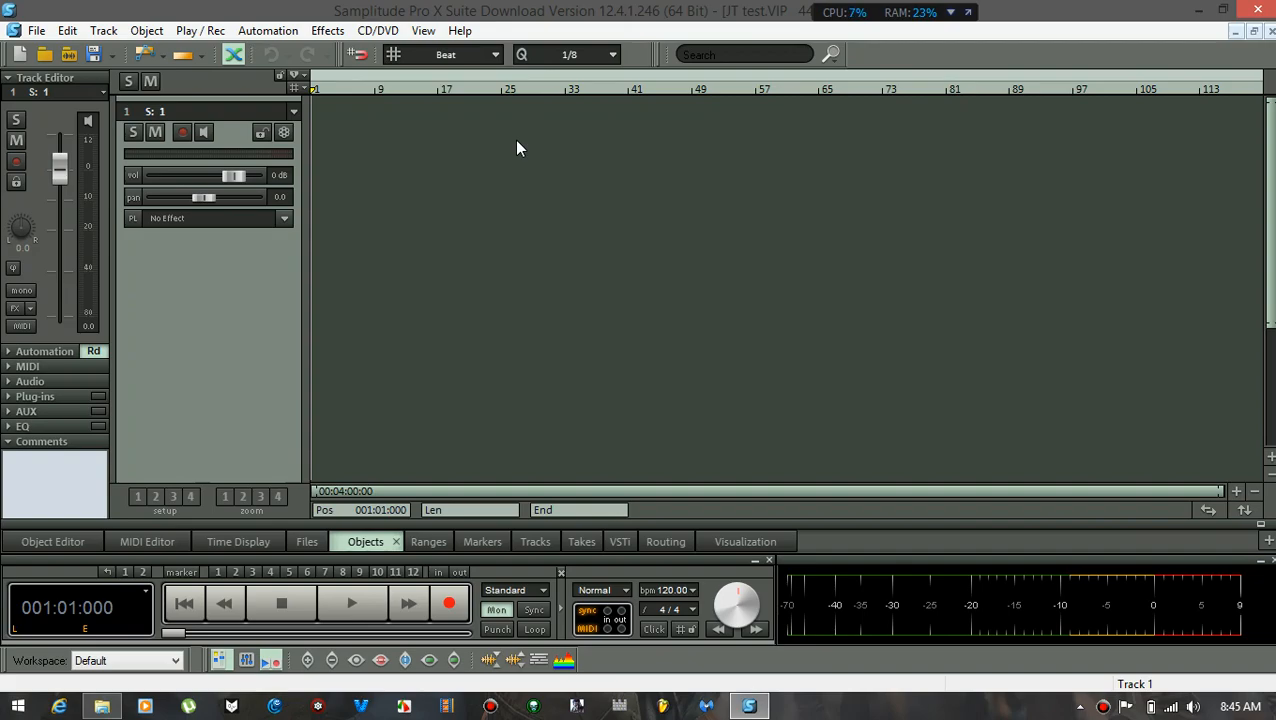
Set the VIP object buffer to 512 in the system audio options and apply the settings
key("y")
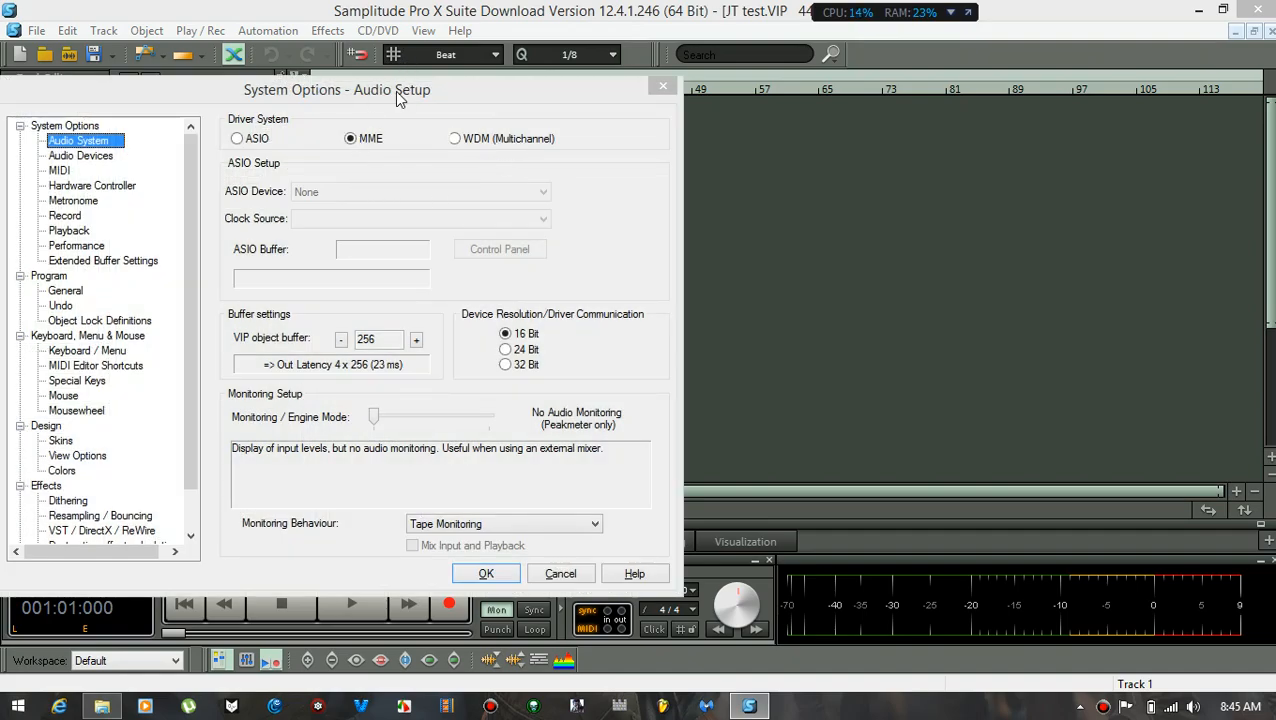
left_click_drag(395, 91, 750, 88)
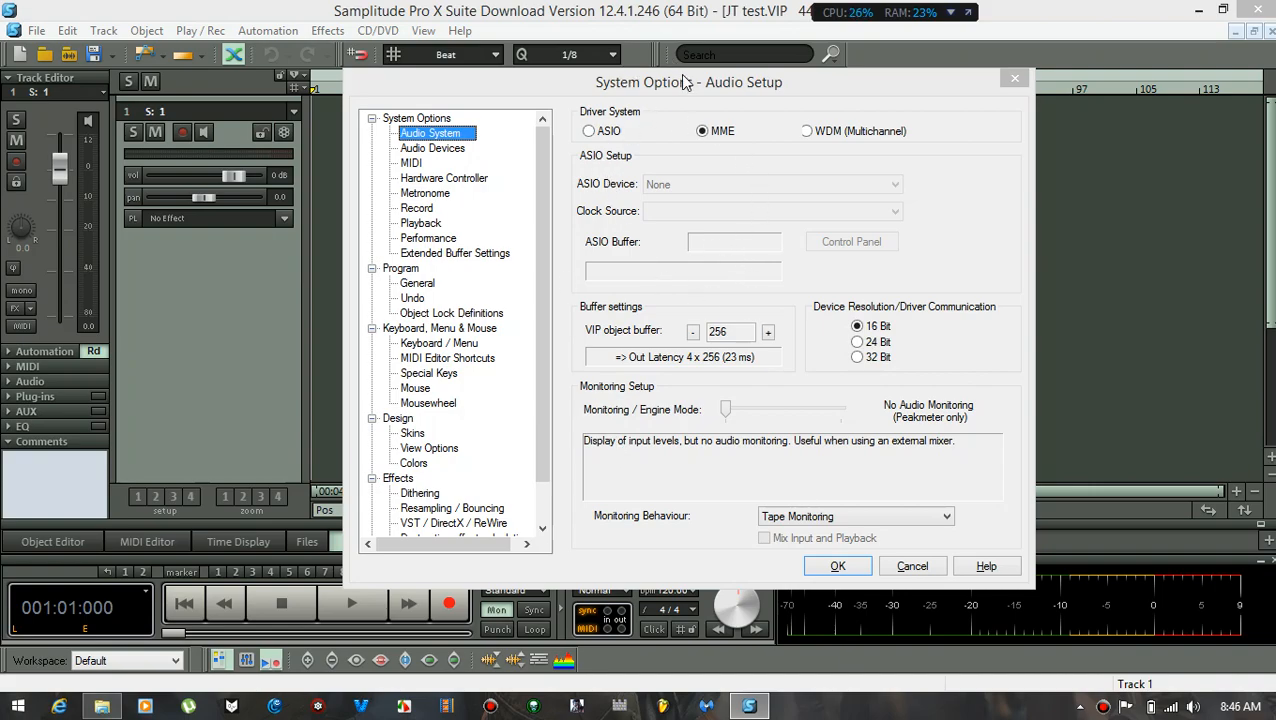
left_click_drag(686, 86, 509, 72)
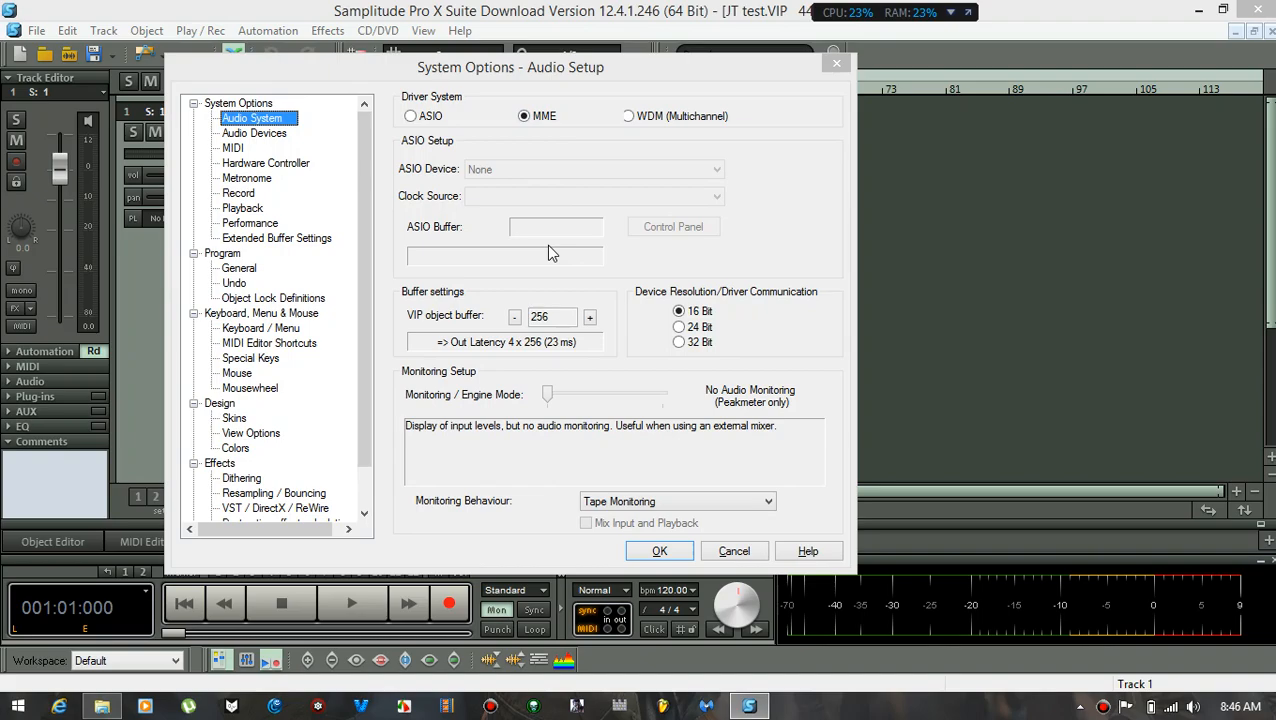
left_click(591, 318)
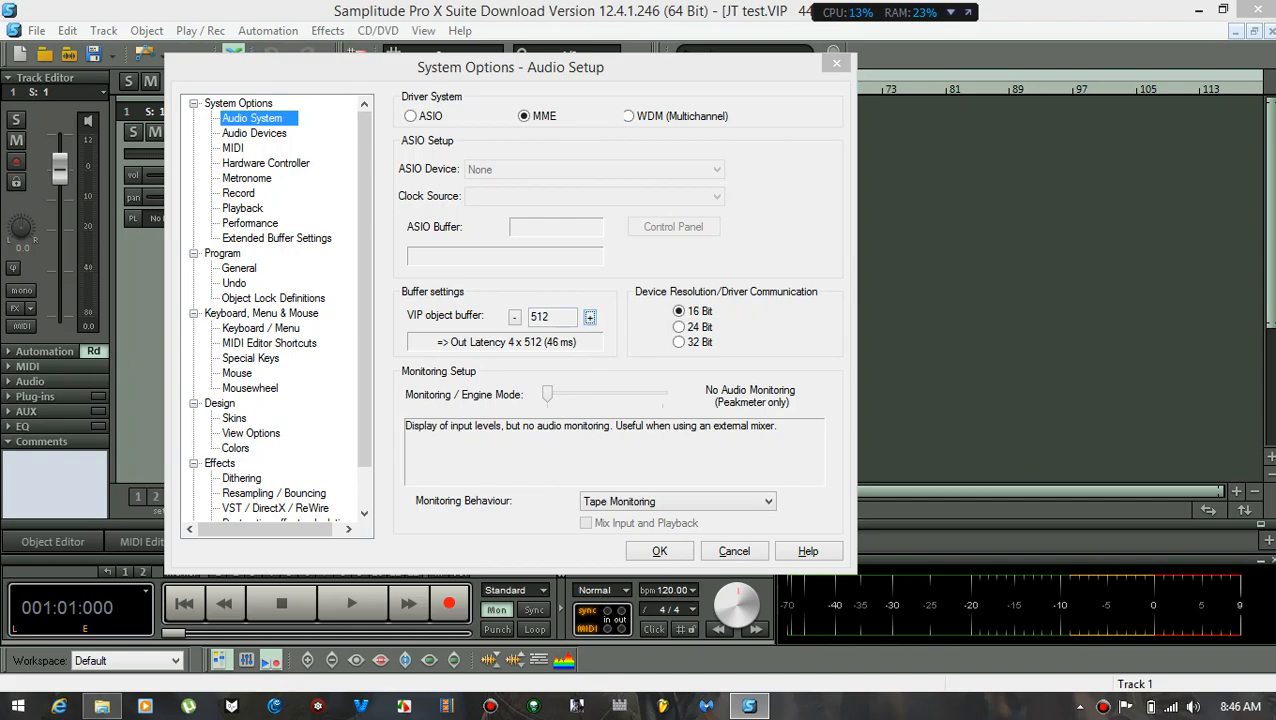
double_click(515, 318)
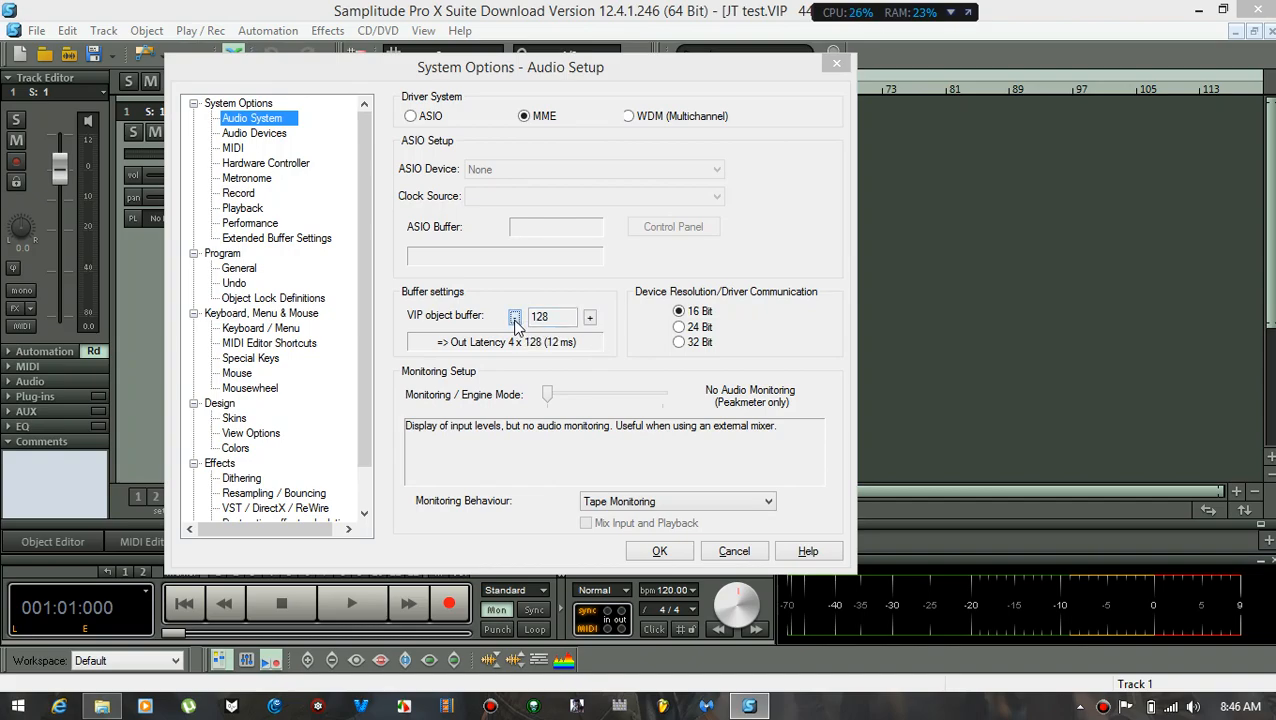
left_click(591, 318)
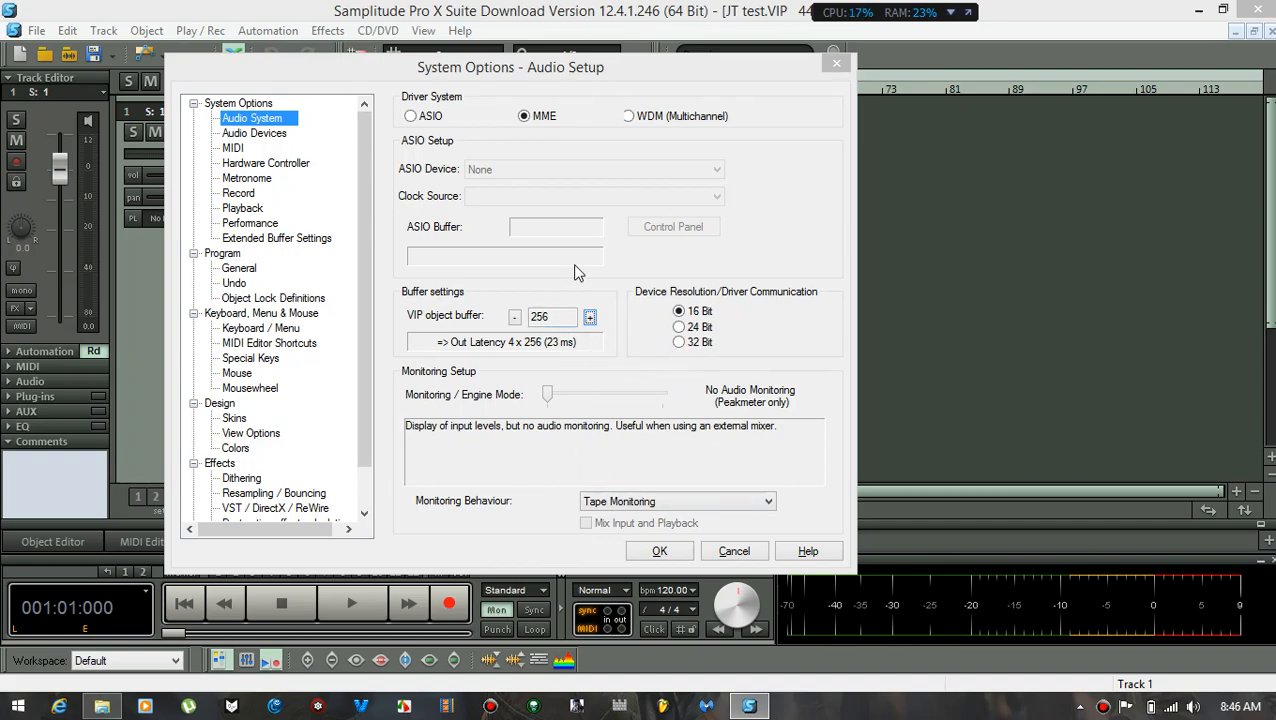
left_click(590, 318)
left_click(652, 552)
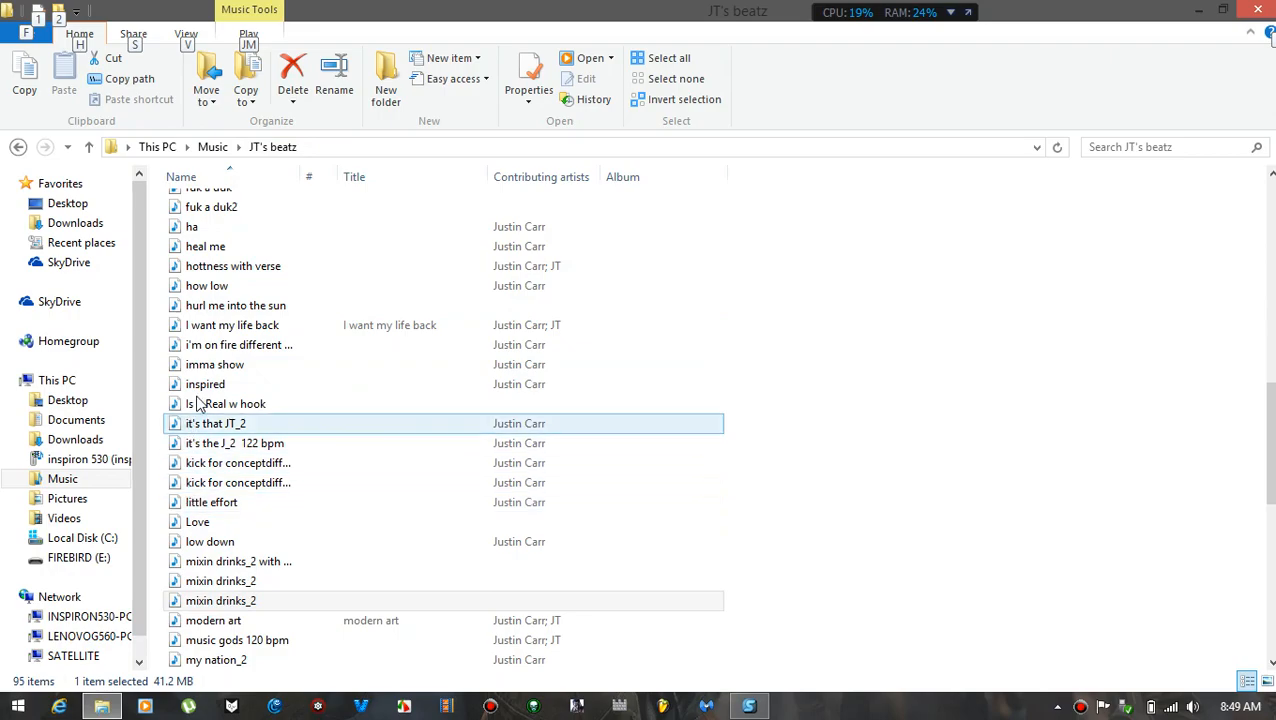
Bring the wave version of mixin drinks_2 from the JT's beatz folder onto track 1 near the project start
left_click(318, 640)
left_click(231, 622)
left_click(232, 640)
left_click(260, 585)
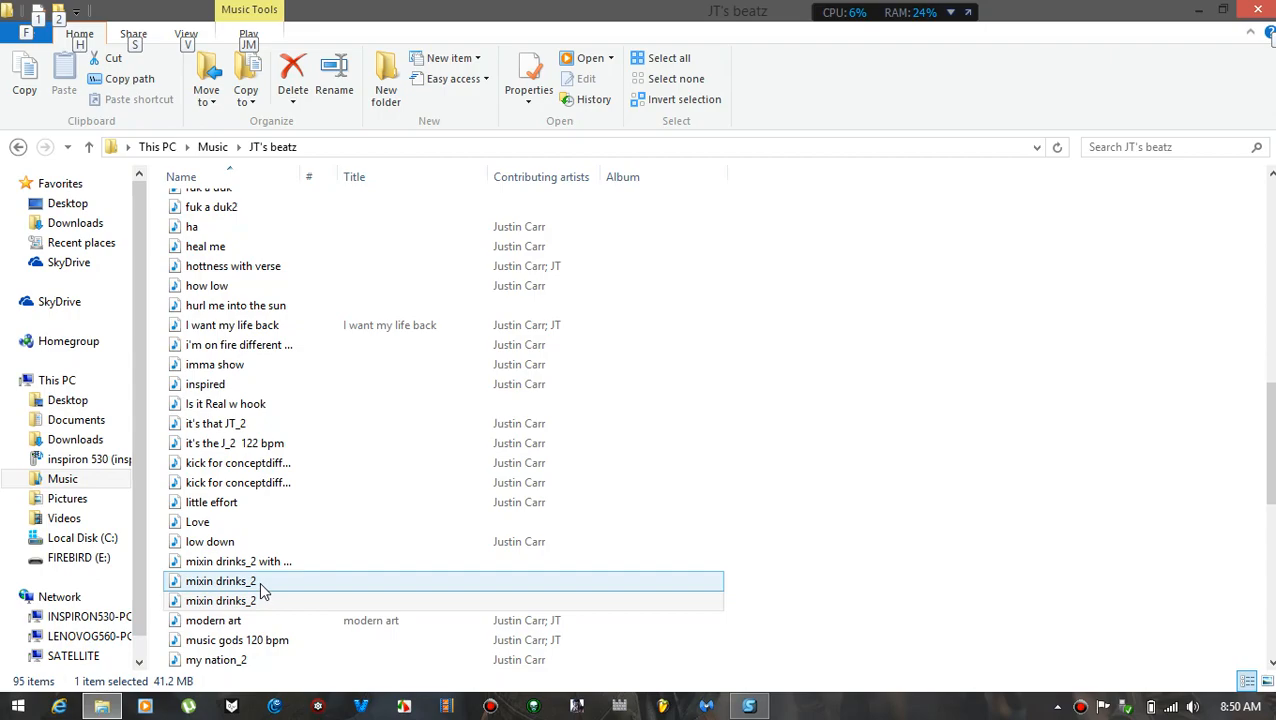
left_click(264, 569)
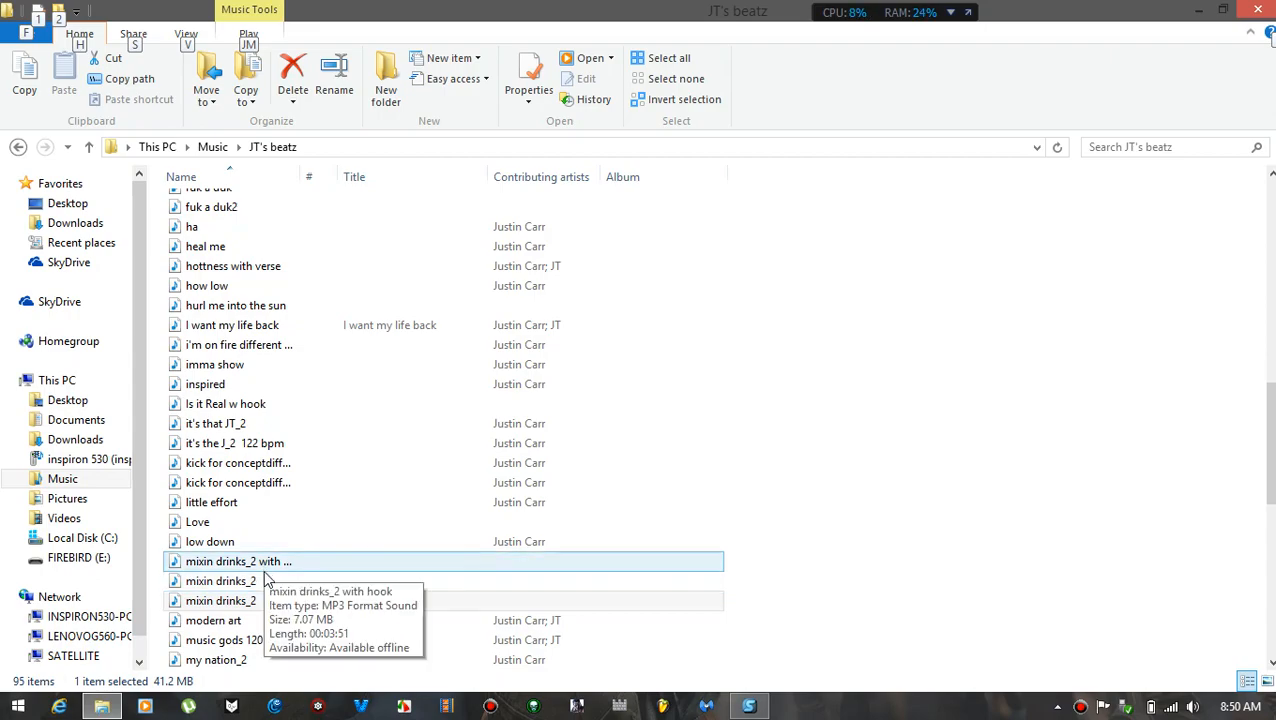
left_click(257, 601)
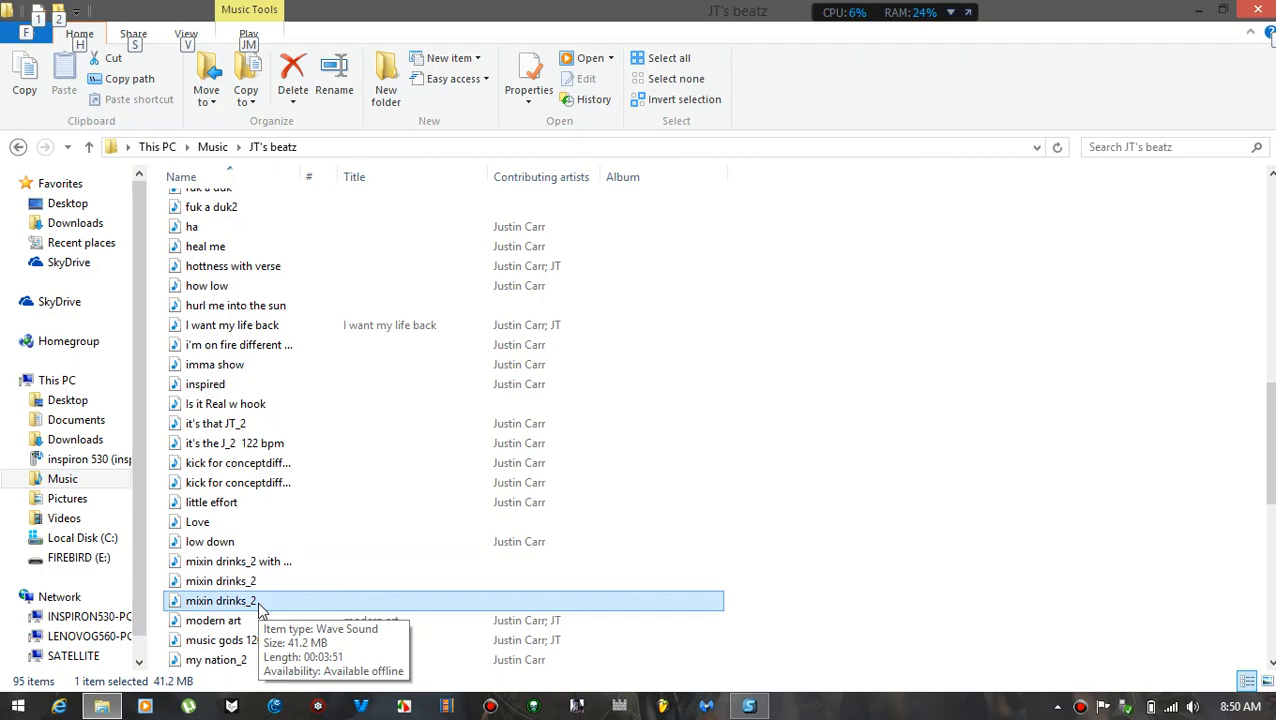
key("alt")
left_click_drag(259, 610, 336, 166)
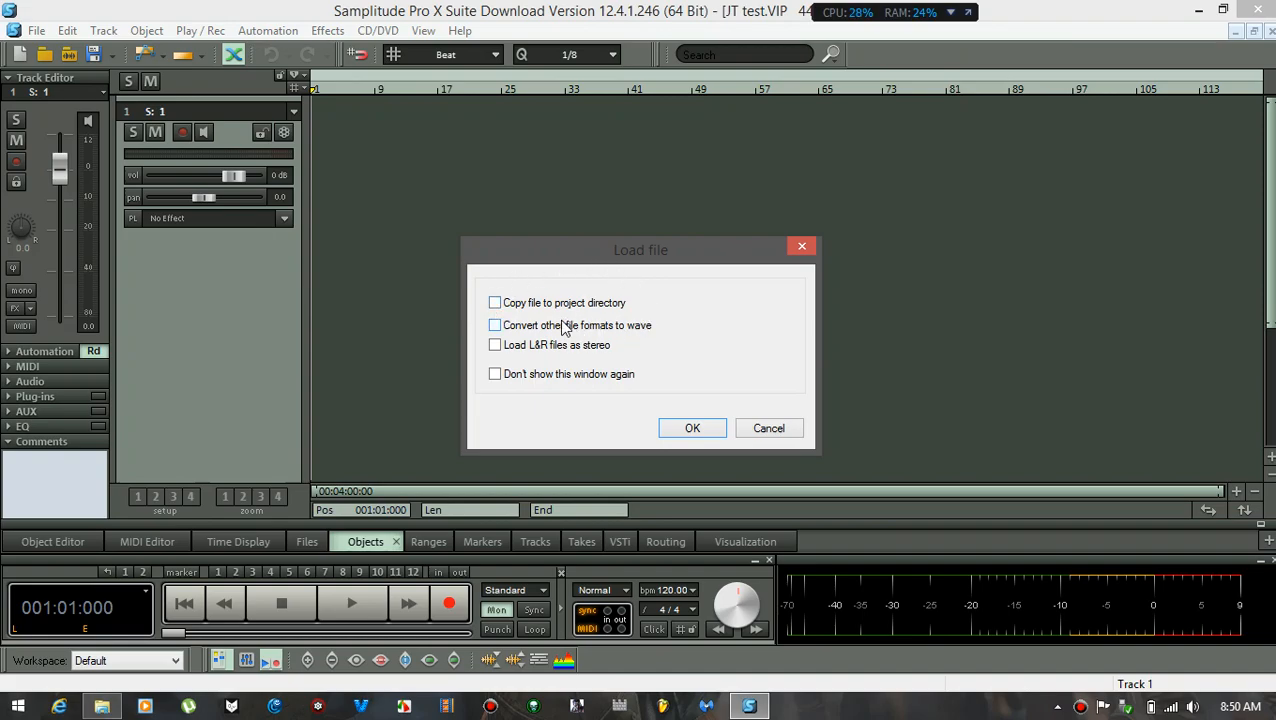
Load the audio file with copying to the project directory and loading L&R files as stereo enabled
left_click(495, 303)
left_click(495, 345)
left_click(696, 432)
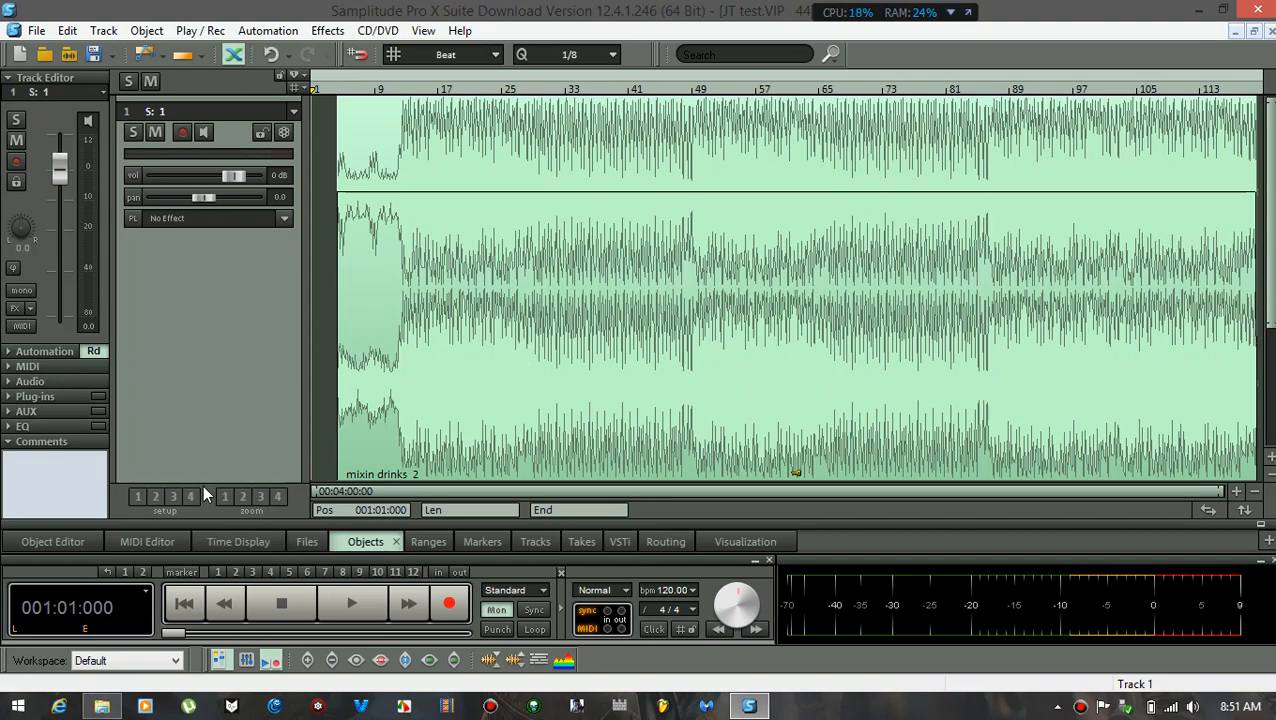
Add one new track below track 1 and move the mixin drinks_2 object to the very start of the timeline
left_click(102, 31)
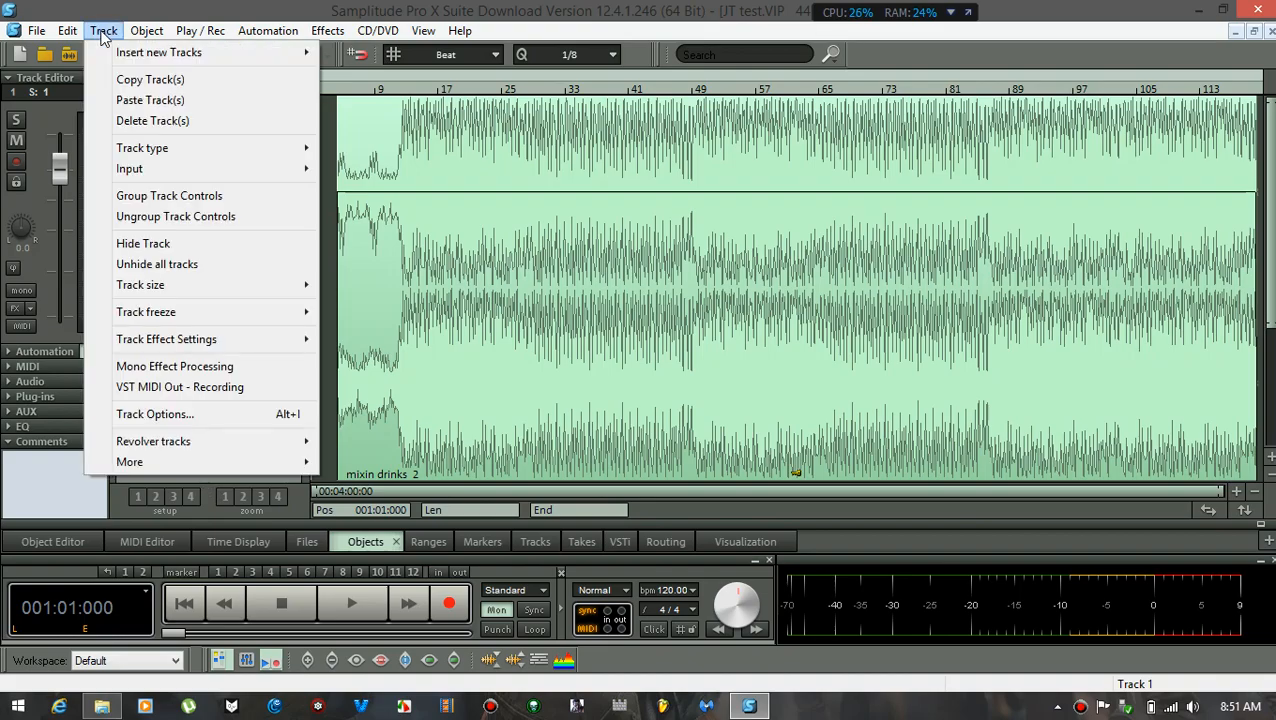
mouse_move(130, 52)
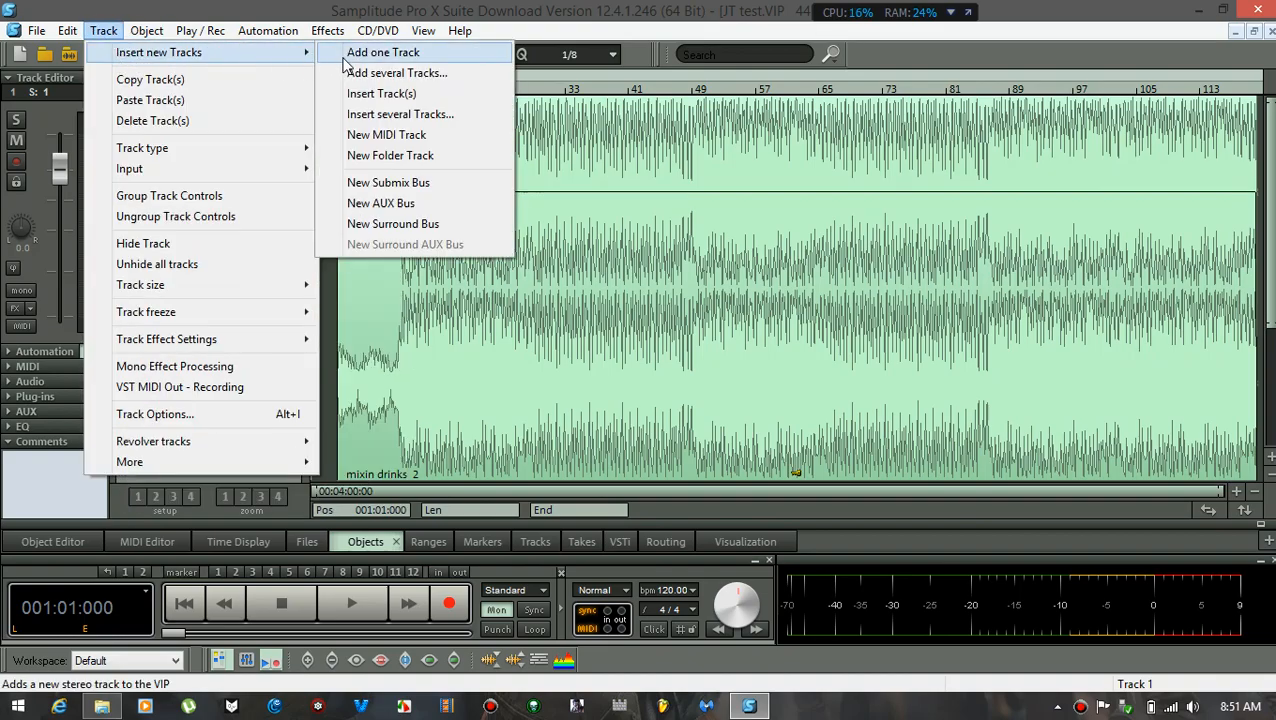
left_click(345, 58)
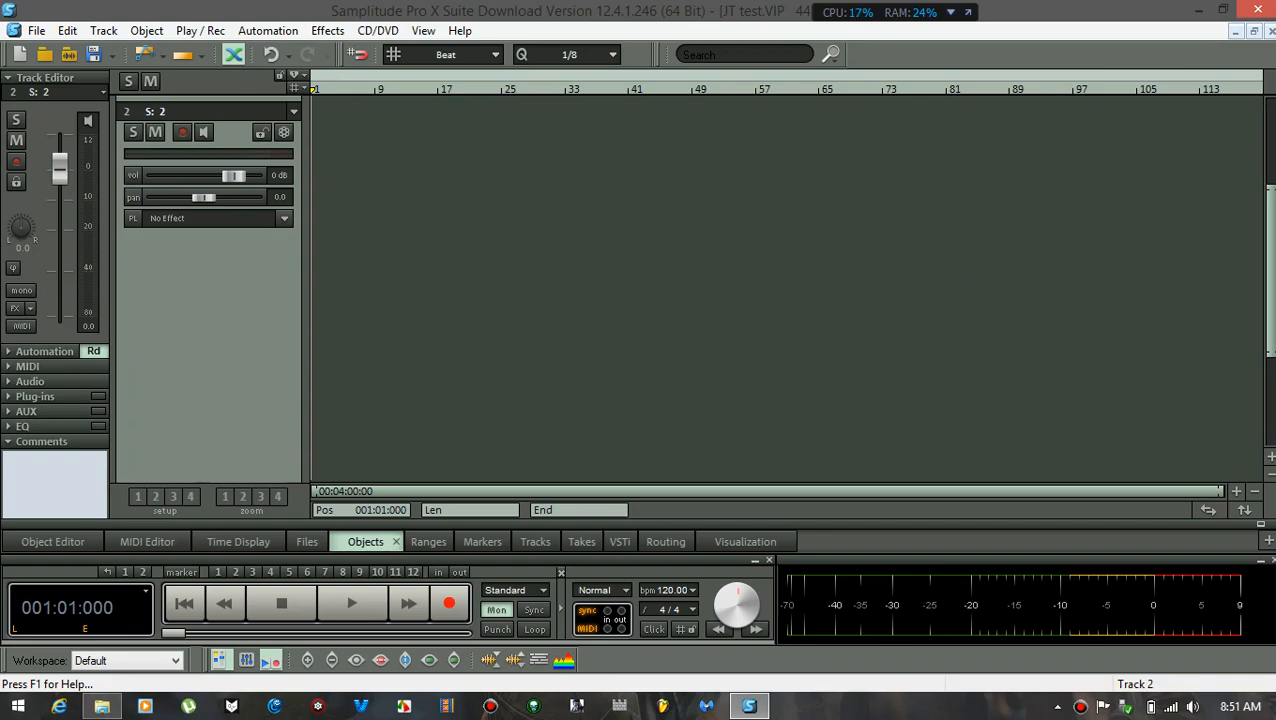
left_click(1272, 475)
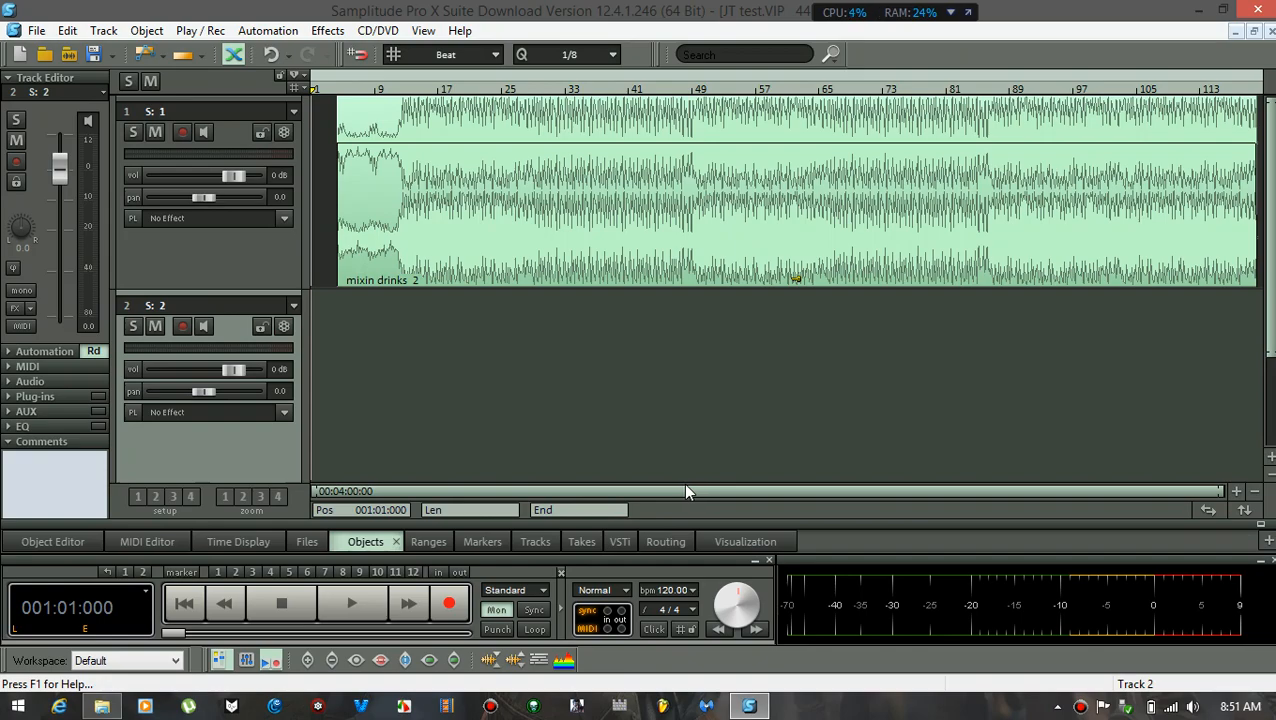
left_click_drag(617, 242, 602, 196)
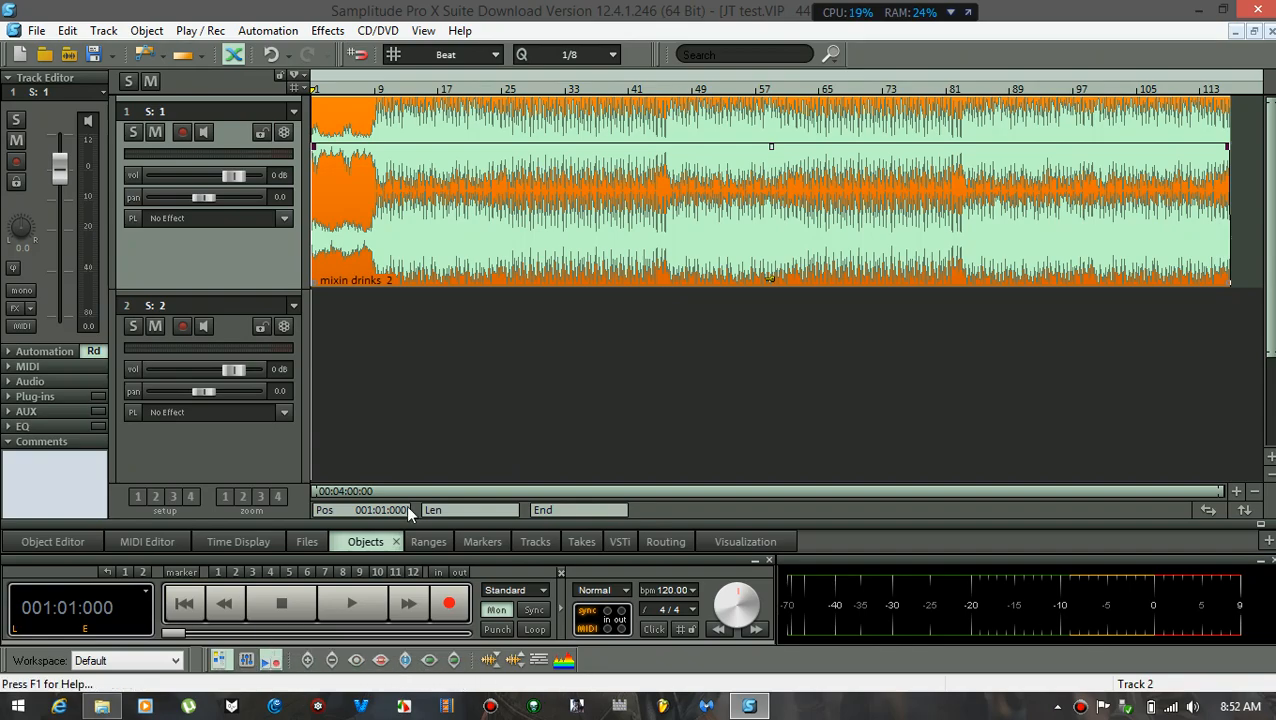
Switch the editing mode to Universal Mouse Mode
left_click(67, 31)
key("Escape")
key("Escape")
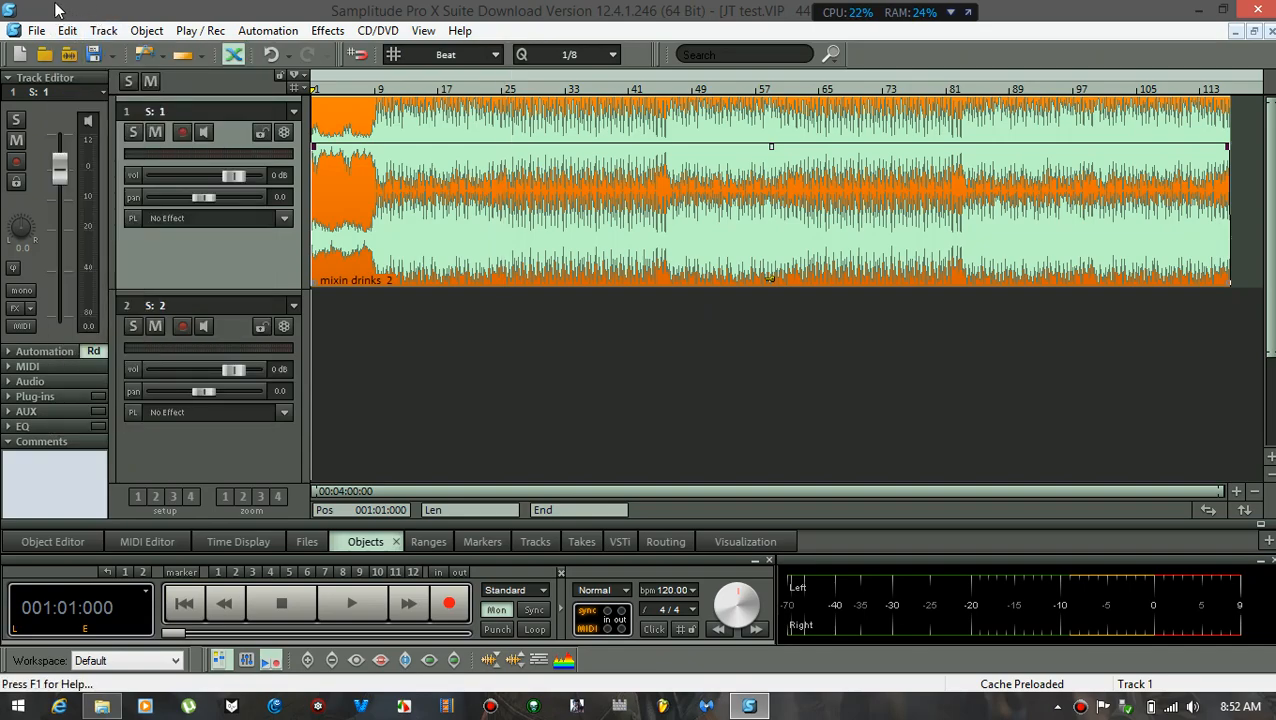
left_click(70, 31)
left_click(68, 31)
left_click(68, 31)
mouse_move(83, 56)
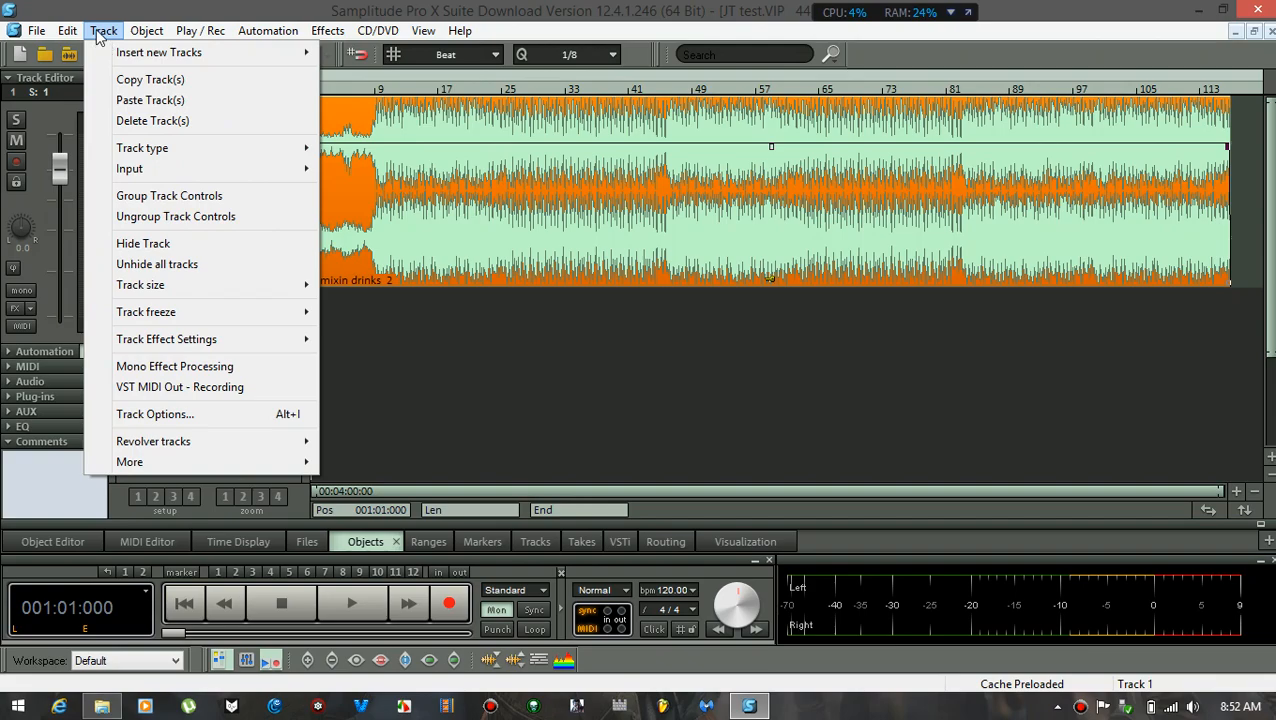
mouse_move(127, 76)
mouse_move(205, 50)
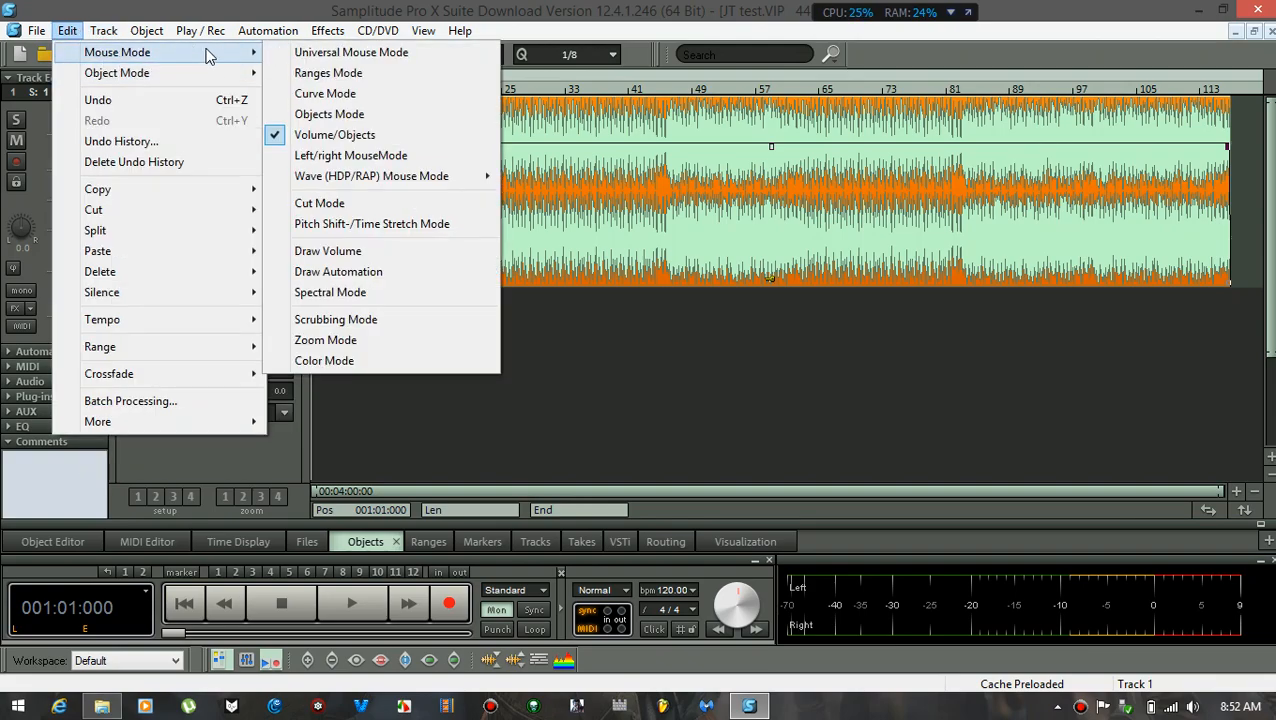
left_click(312, 54)
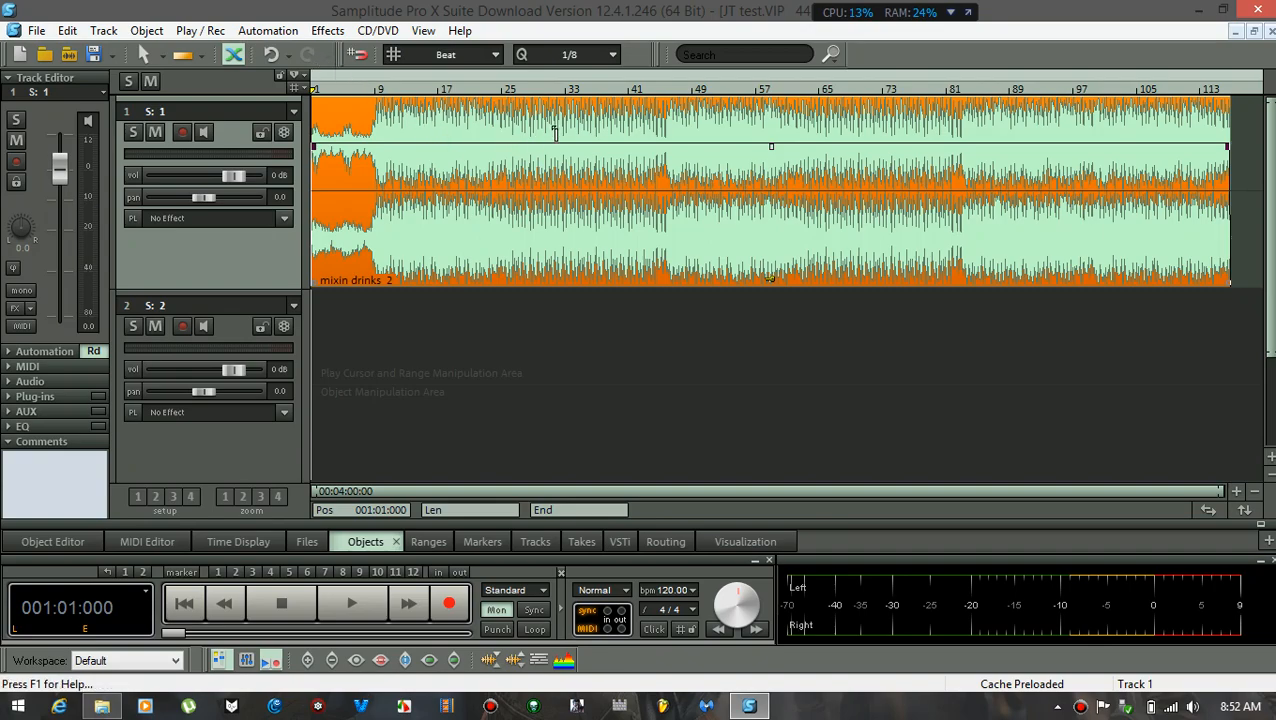
Try out range selections in the upper half of track 1 and play cursor placement near bar 31, ending with playback stopped
left_click_drag(622, 143, 761, 133)
left_click(555, 305)
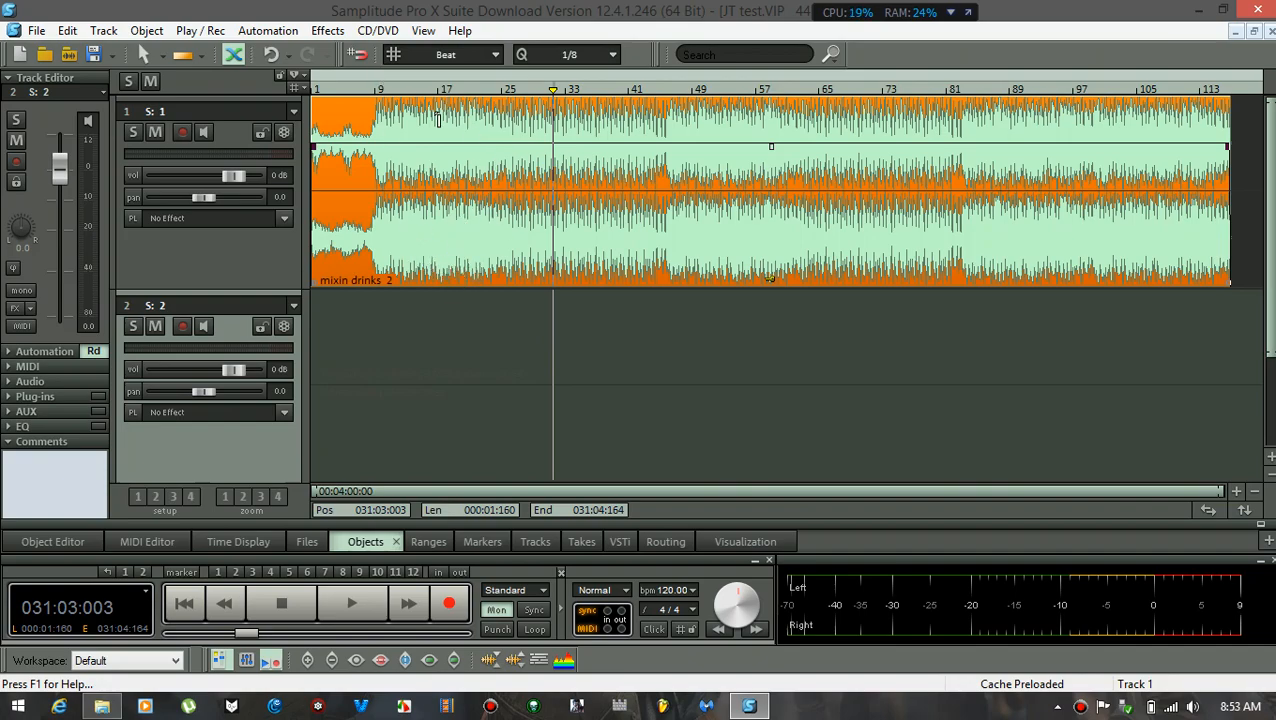
left_click_drag(381, 125, 463, 118)
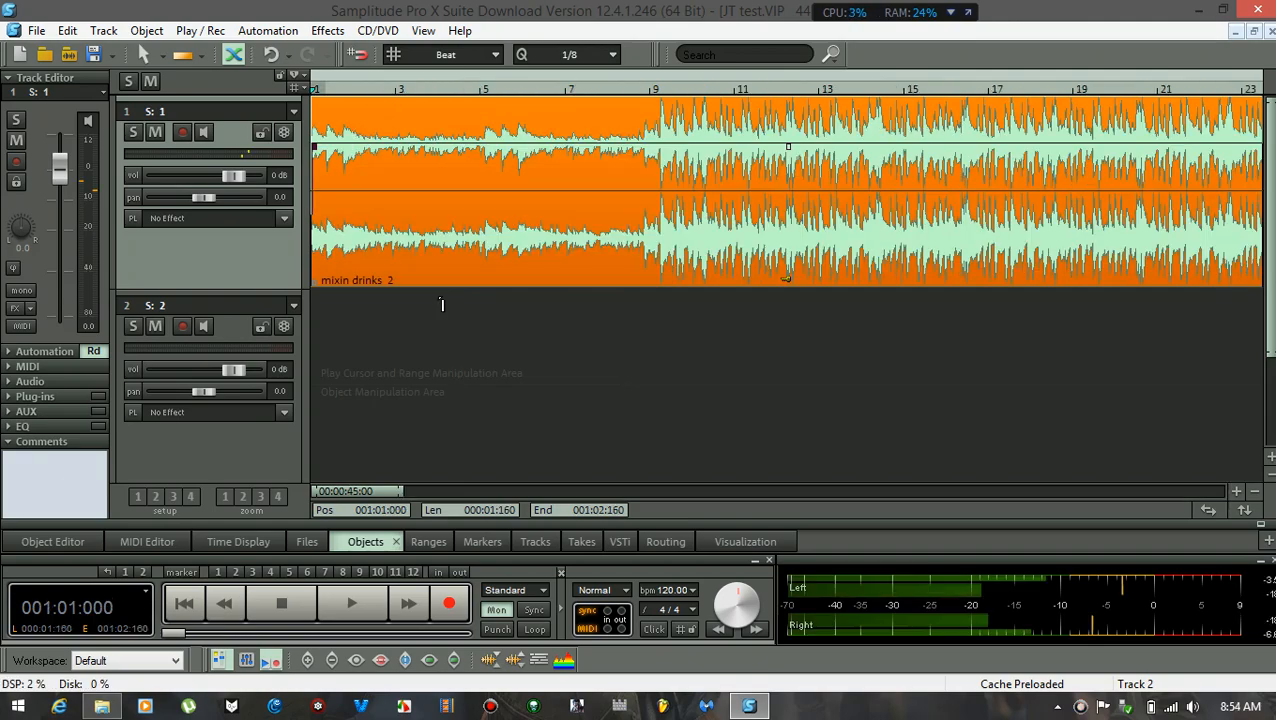
key("space")
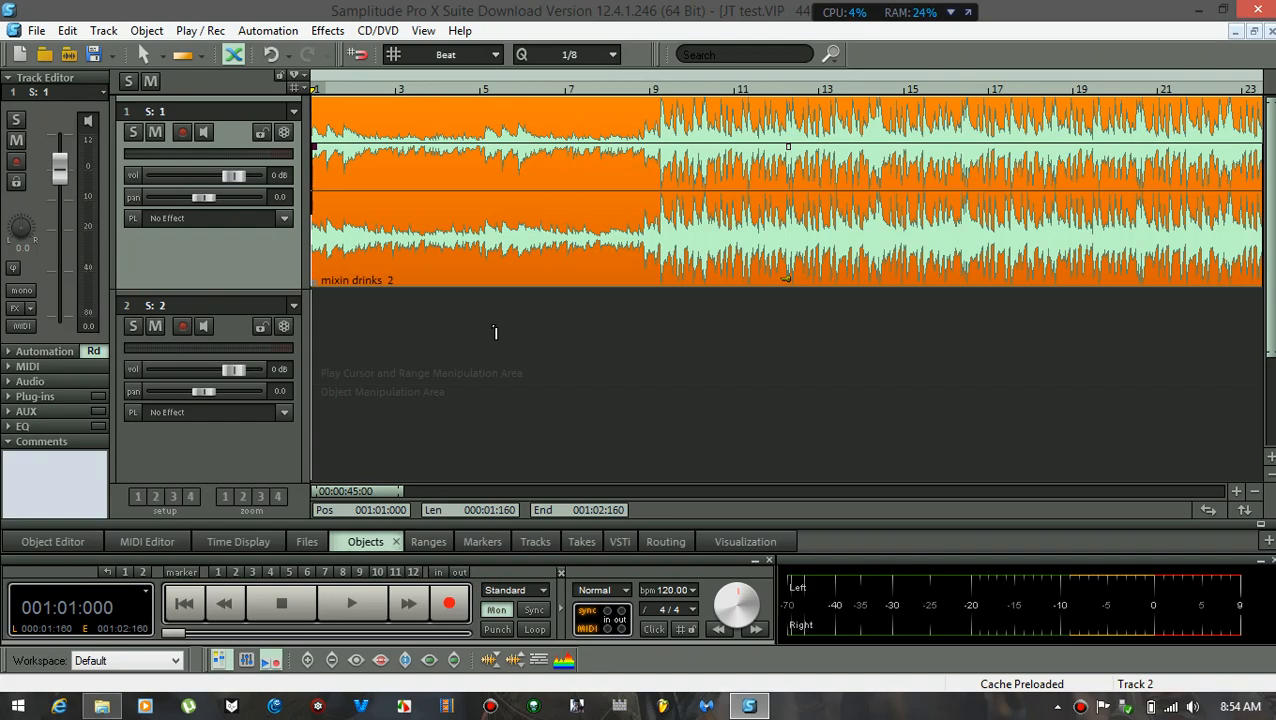
Play the beat from the very start of the timeline up to about bar 5 and stop playback
key("alt+space")
left_click(458, 330)
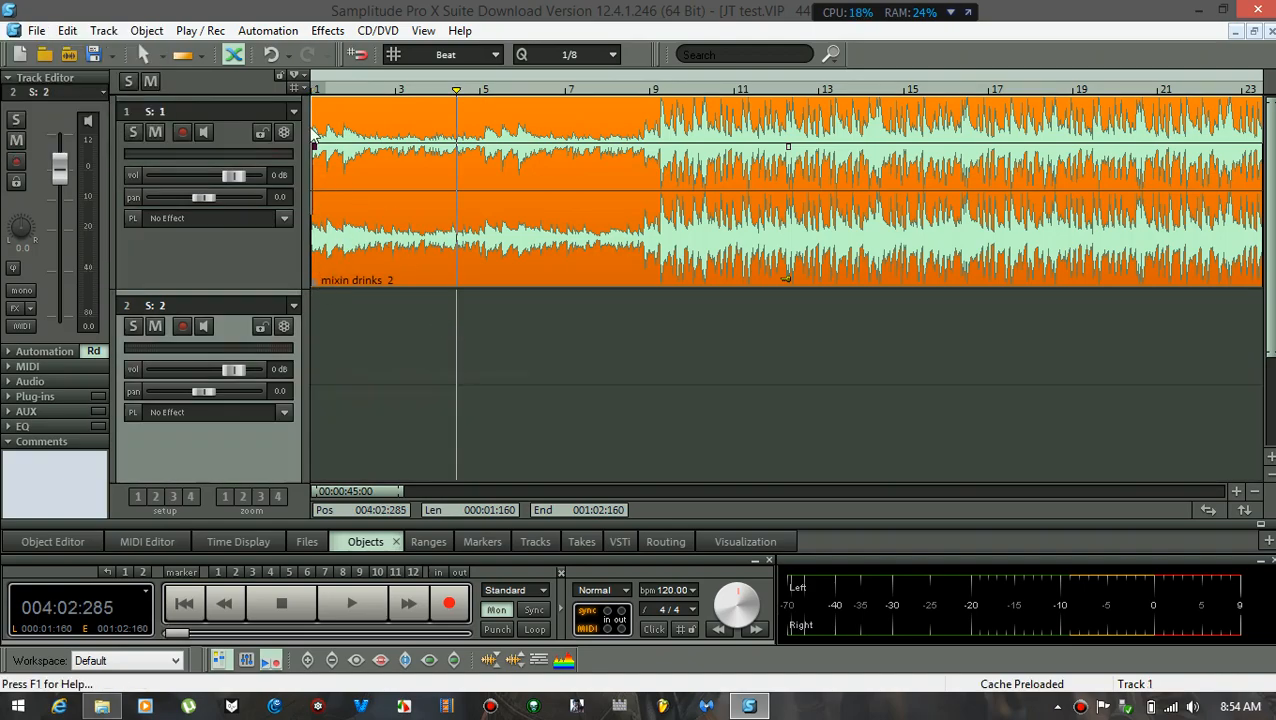
left_click(313, 88)
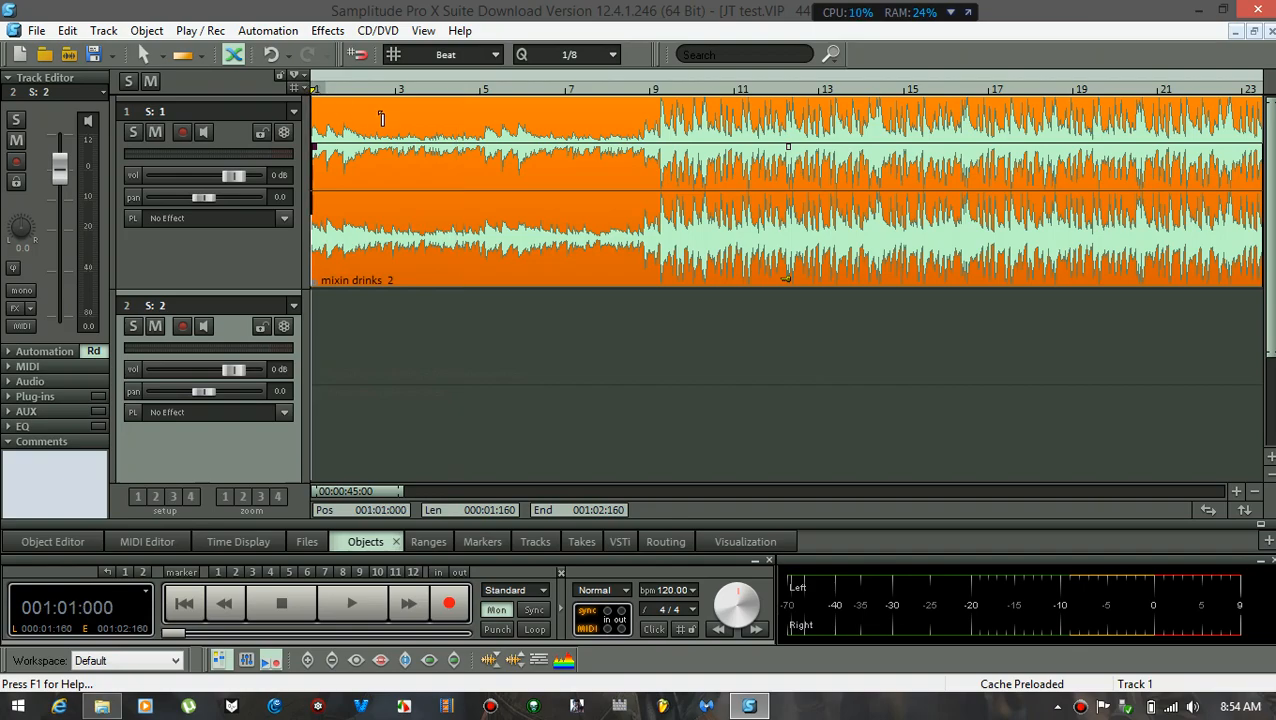
key("space")
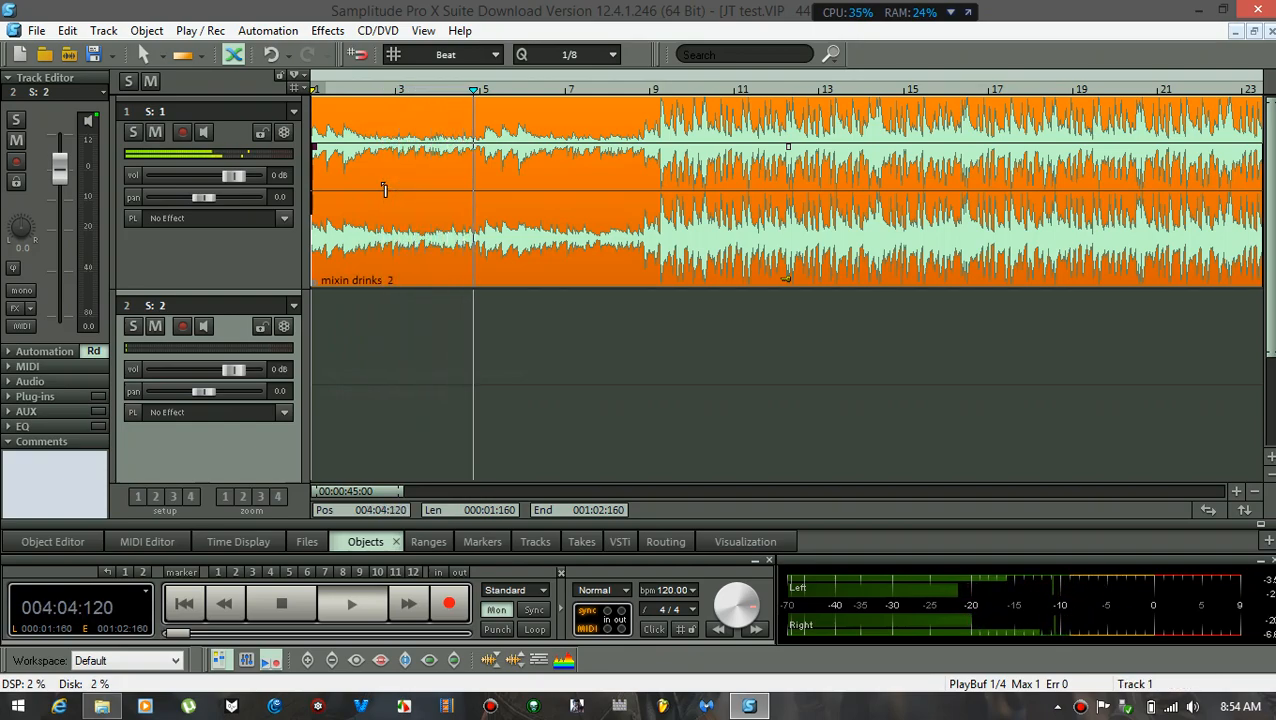
key("space")
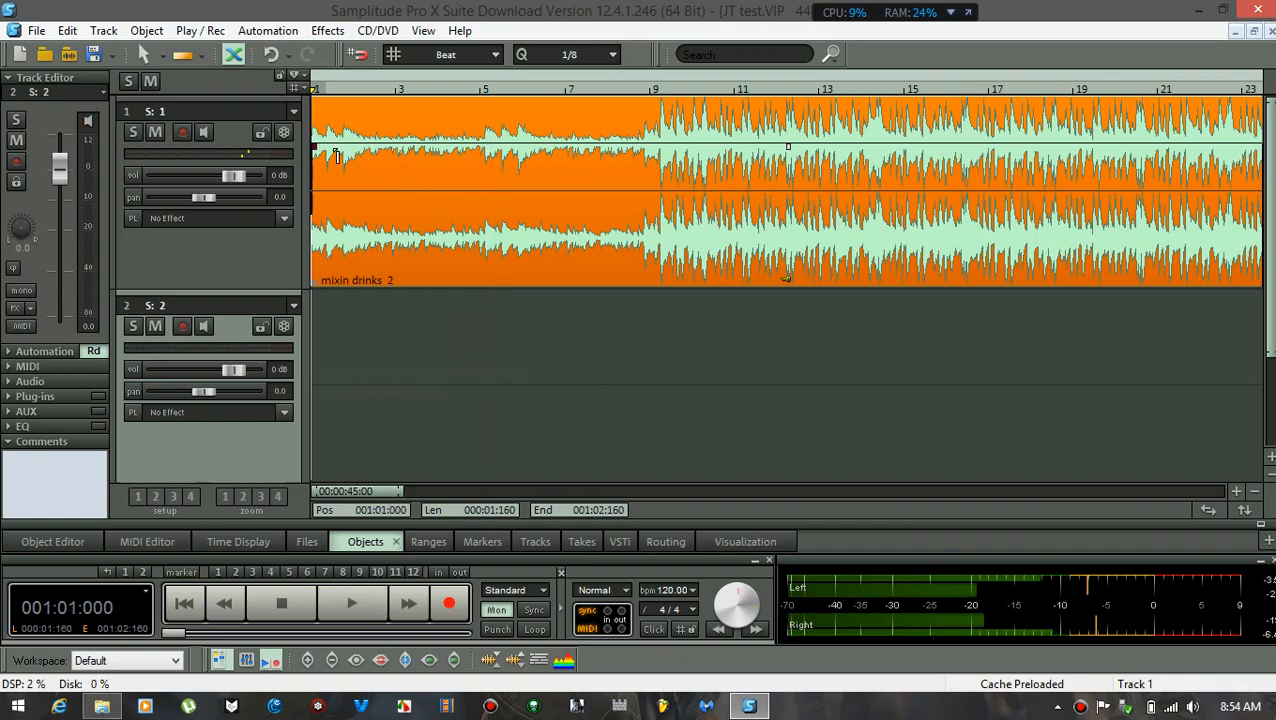
Add a fade-in to the mixin drinks_2 object from its start to about bar 9, auditioning it during playback
left_click_drag(316, 147, 437, 146)
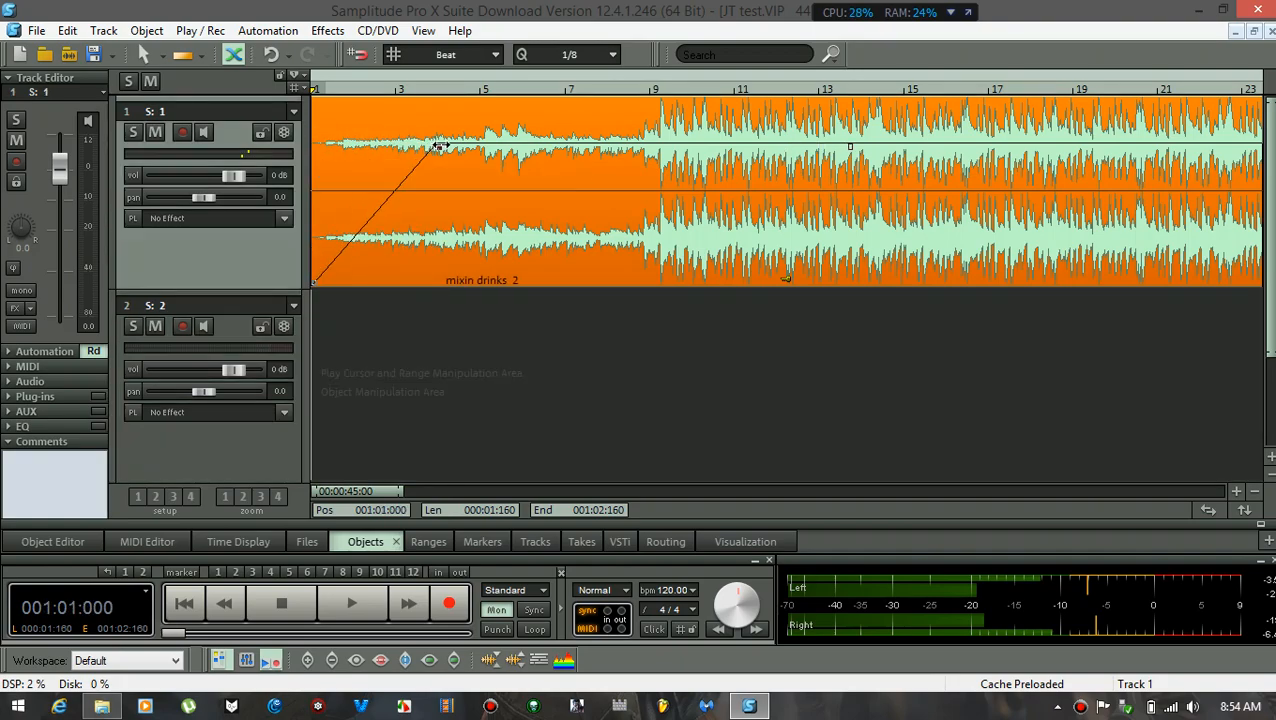
key("space")
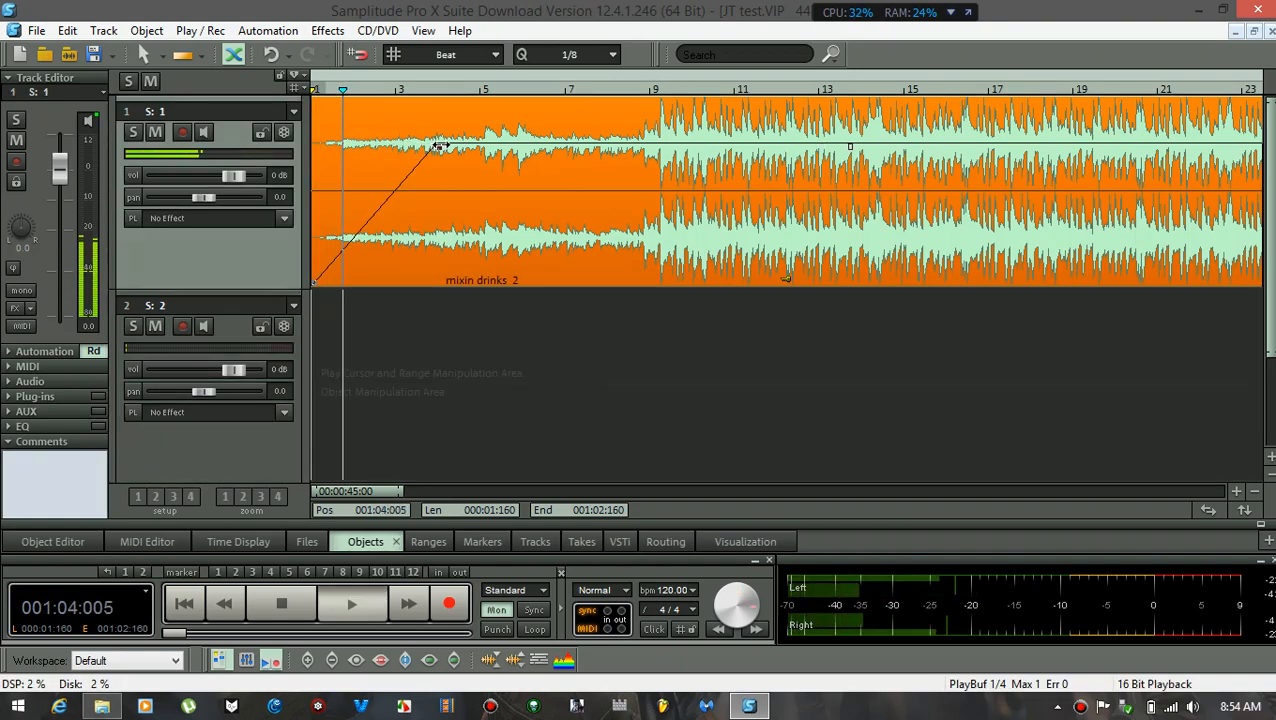
left_click_drag(472, 147, 610, 147)
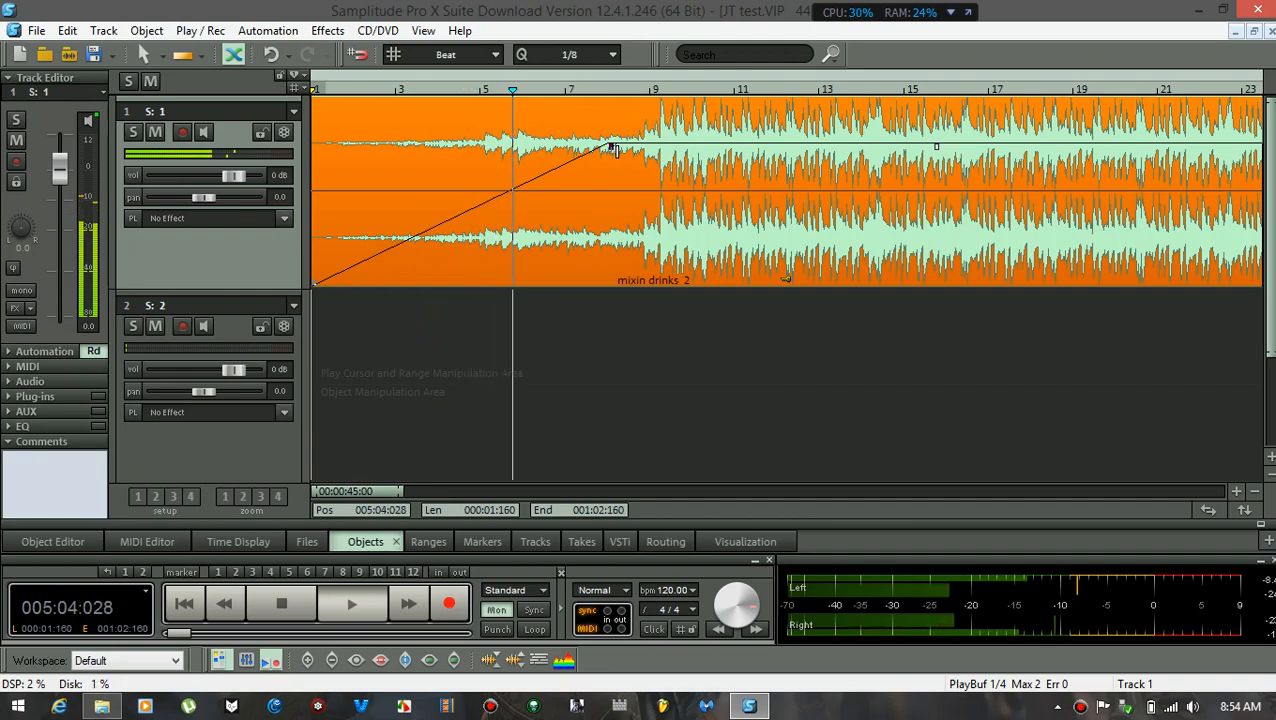
left_click_drag(611, 147, 664, 147)
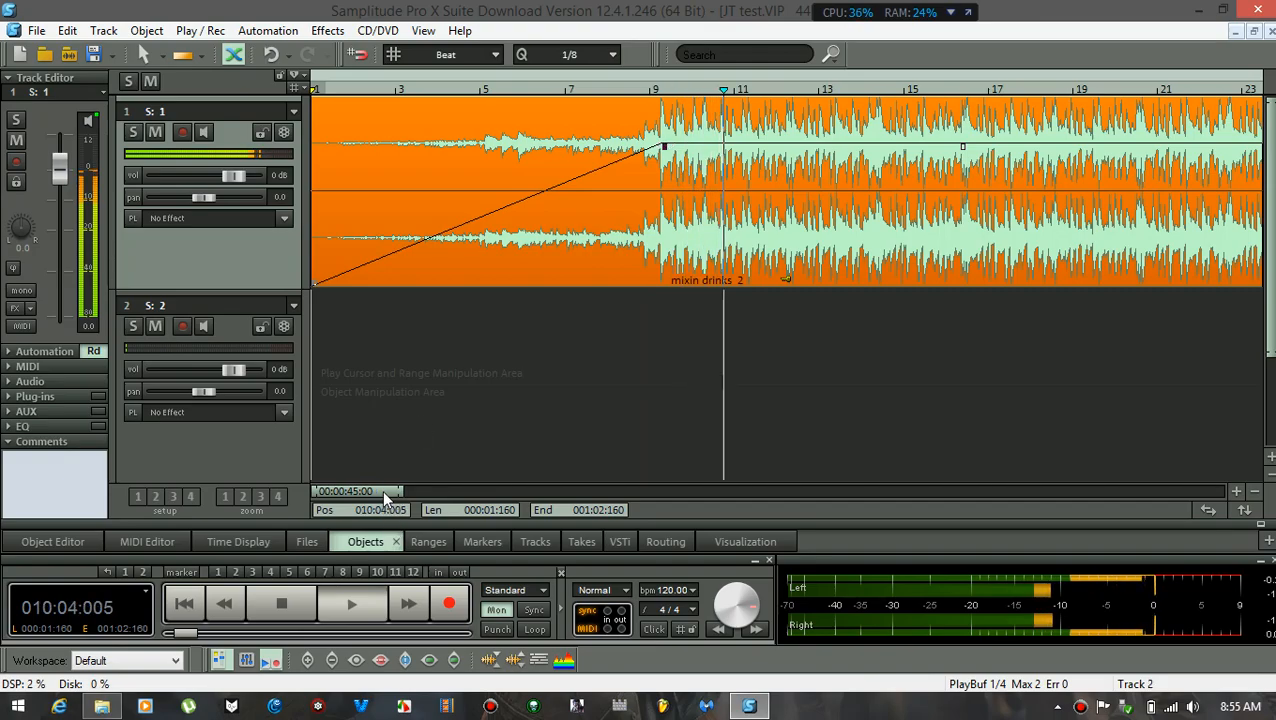
left_click_drag(378, 489, 409, 489)
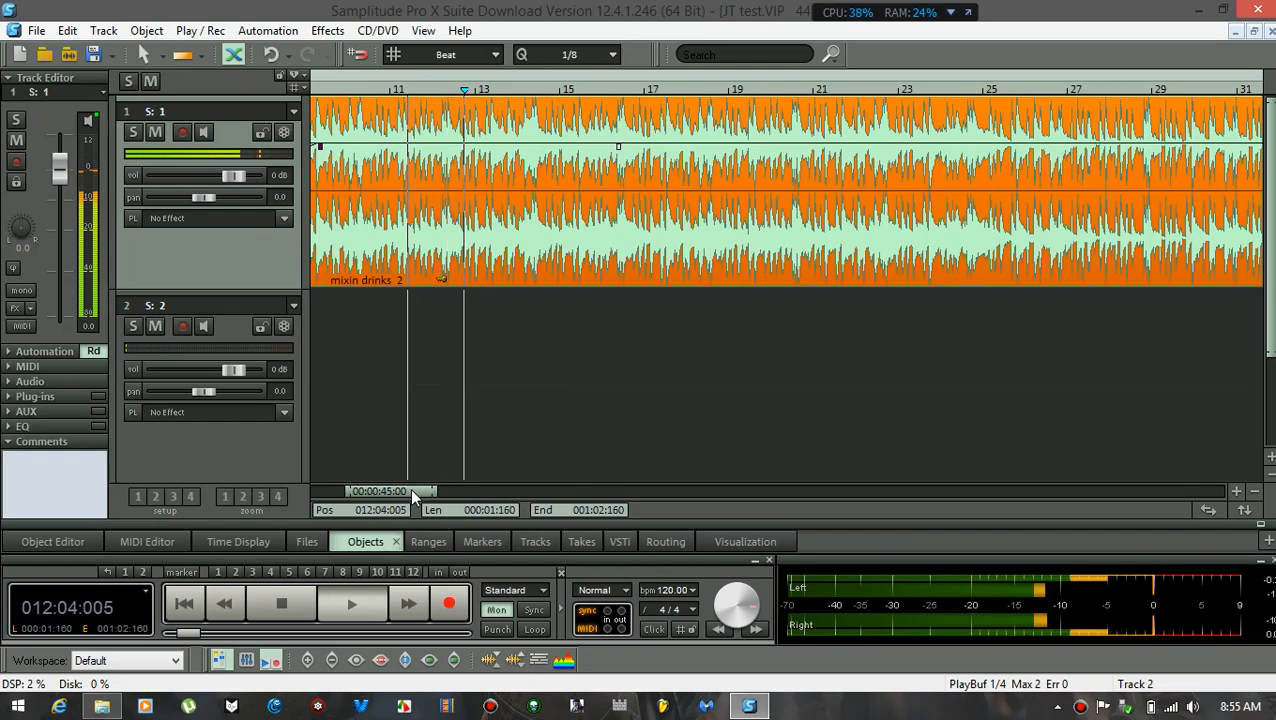
mouse_move(410, 487)
left_mouse_down()
mouse_move(387, 483)
mouse_move(412, 490)
left_mouse_up()
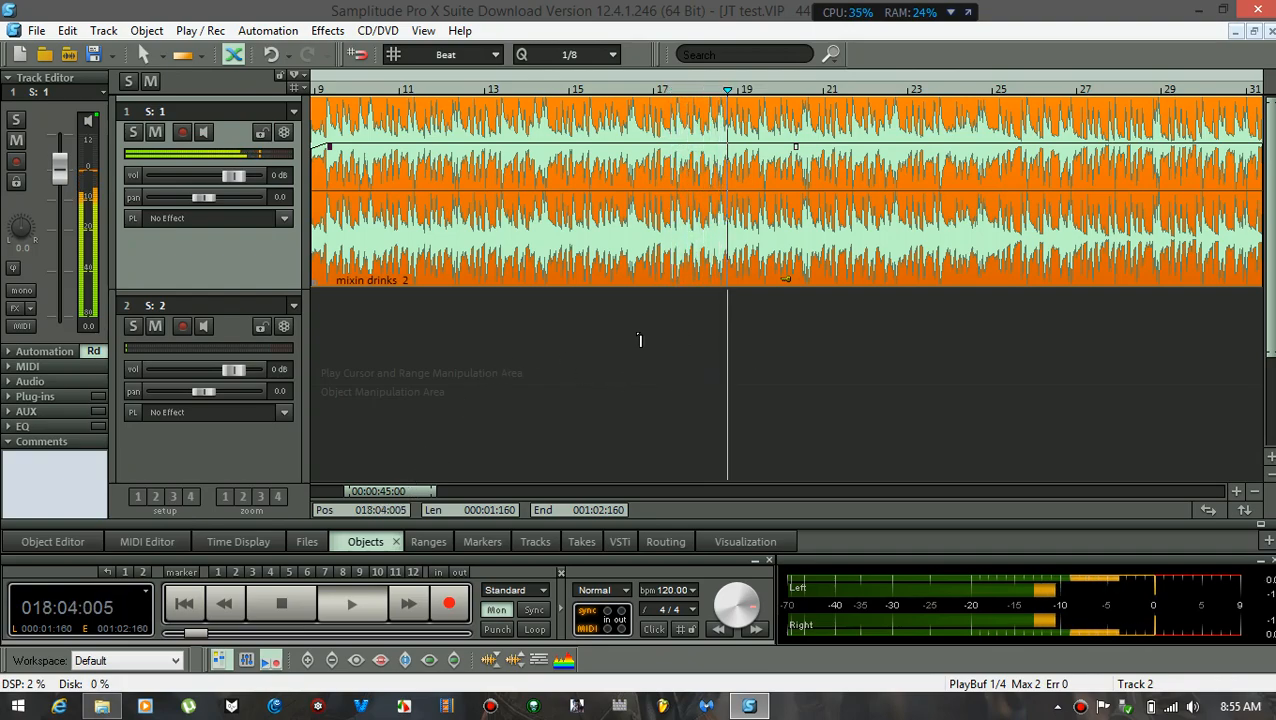
key("space")
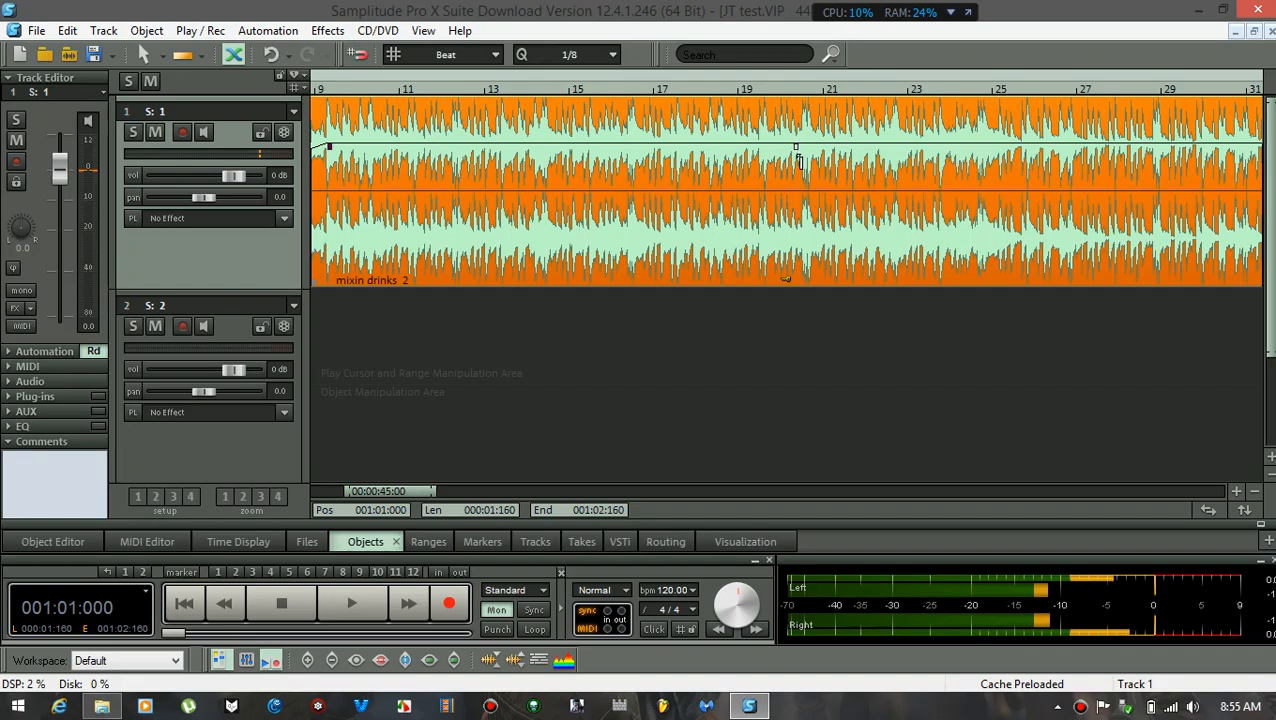
Try a raised volume for the mixin drinks_2 object from about bar 10, undo it, and replay the original level
left_click_drag(796, 145, 797, 104)
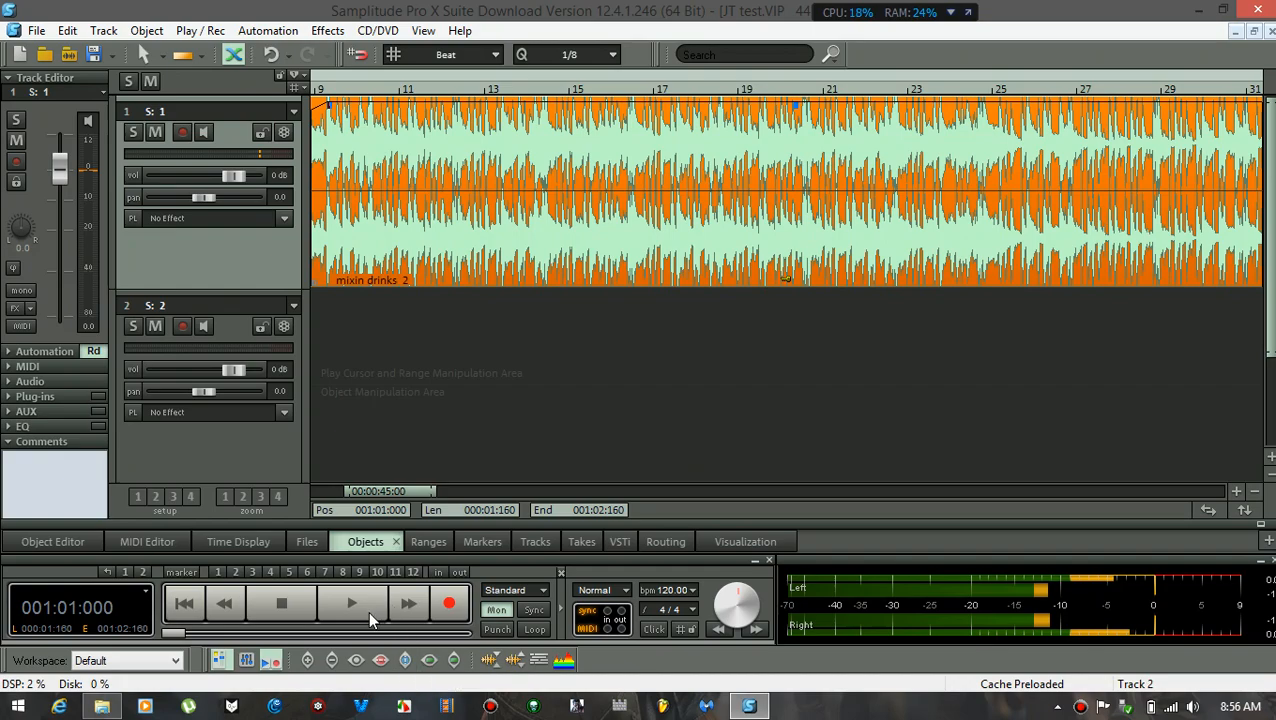
left_click(372, 91)
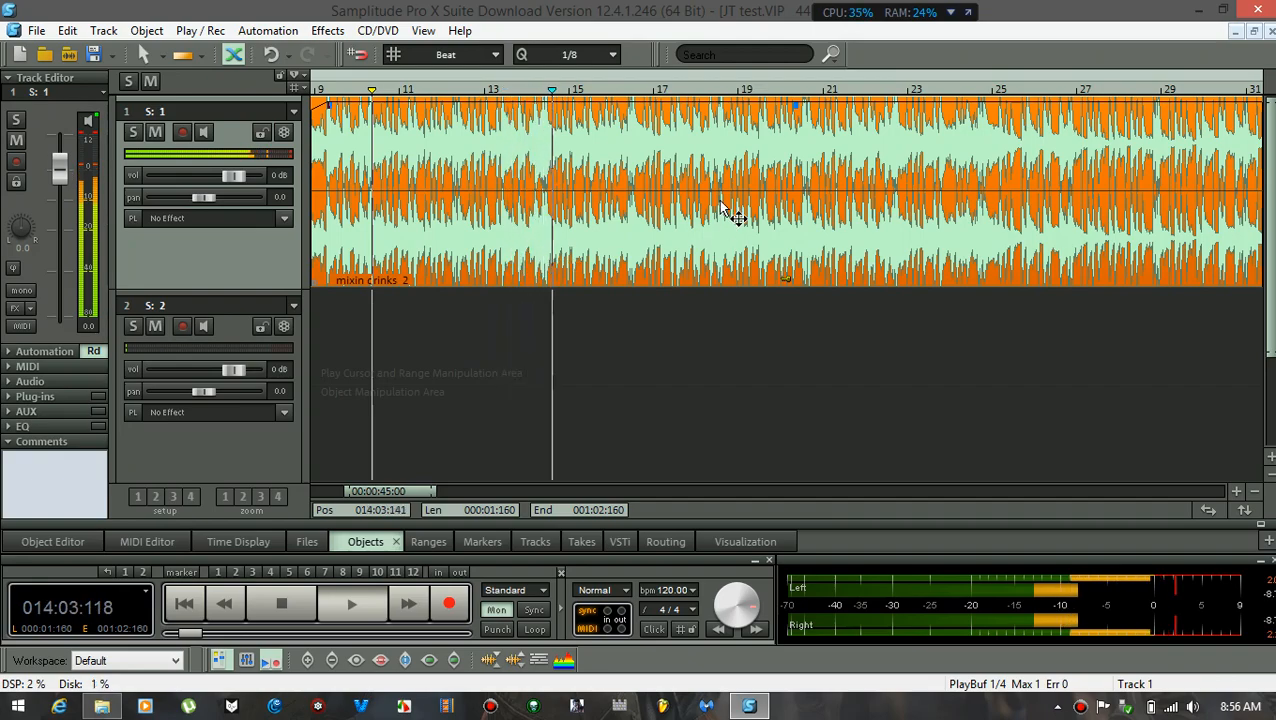
key("ctrl+z")
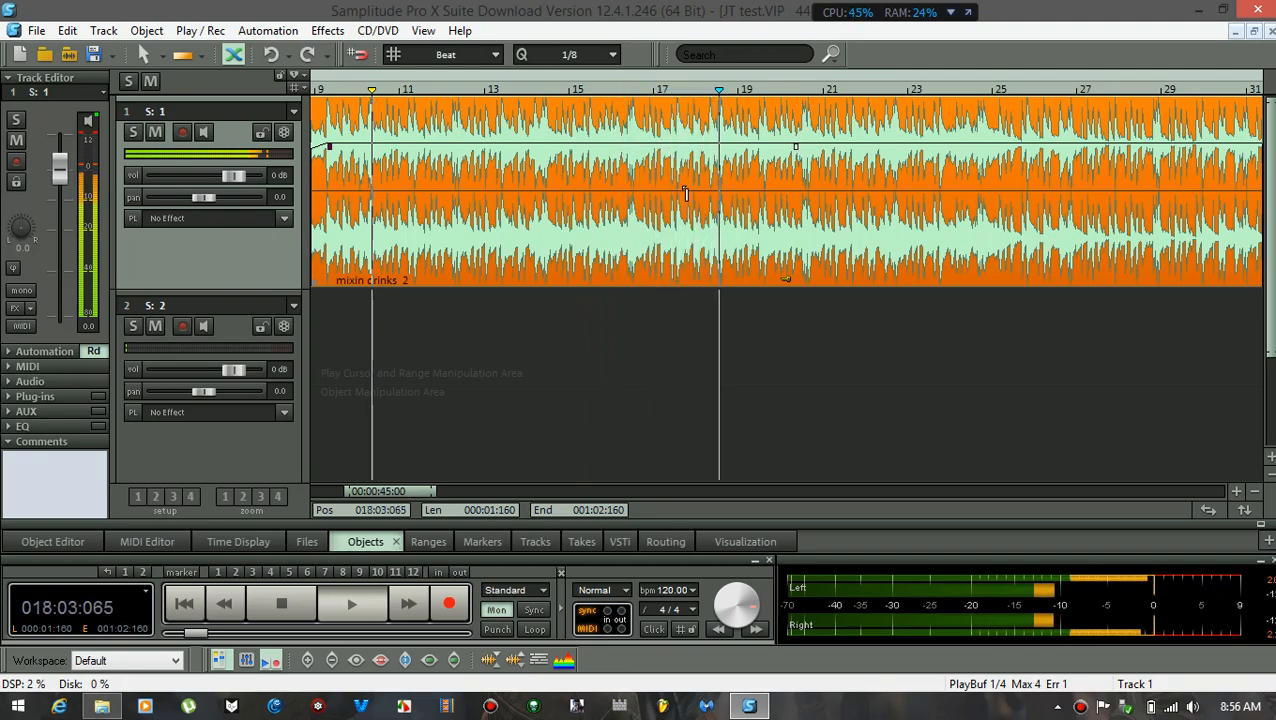
key("space")
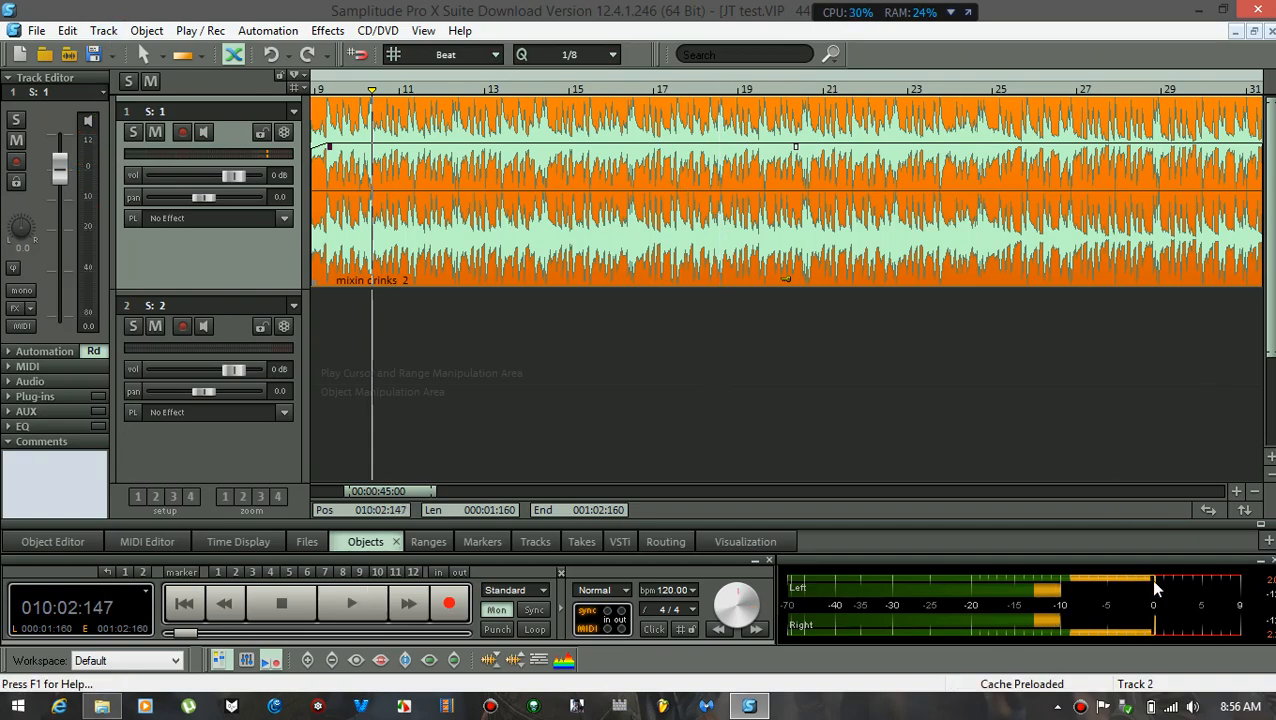
key("space")
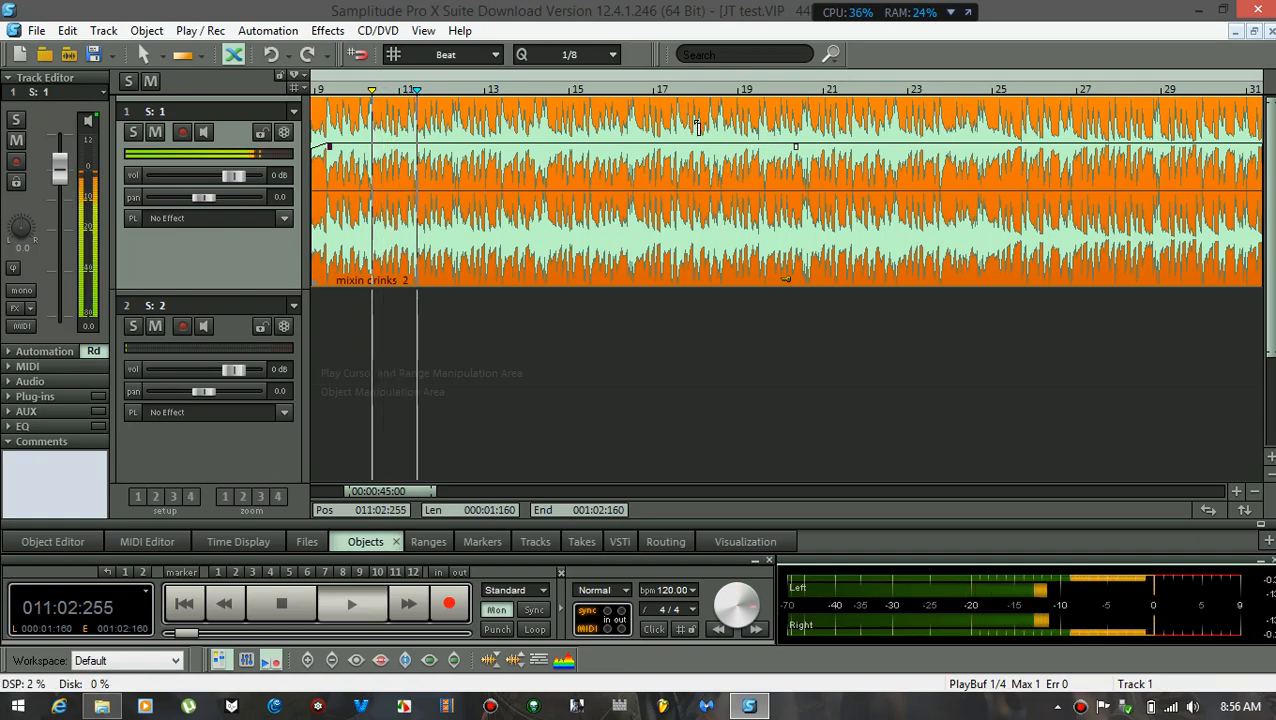
key("space")
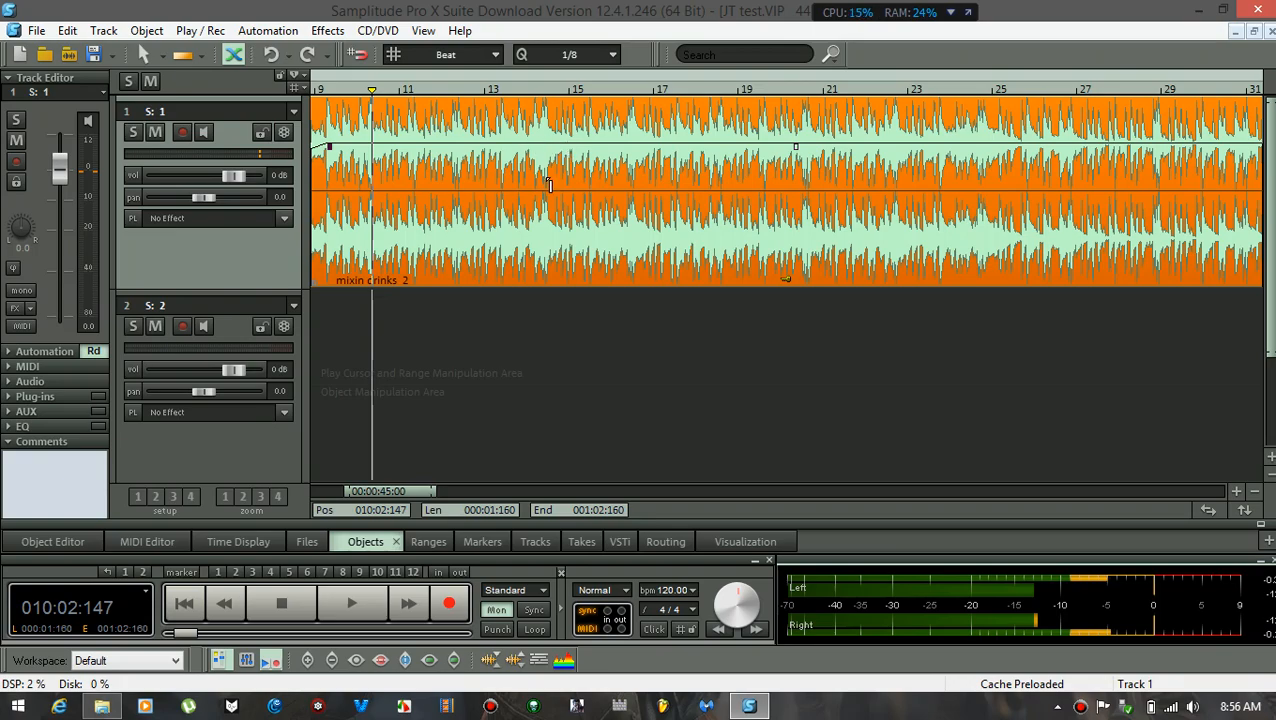
Split the mixin drinks_2 object at about 15:02 and again at about 16:03 to isolate a short section
left_click(584, 135)
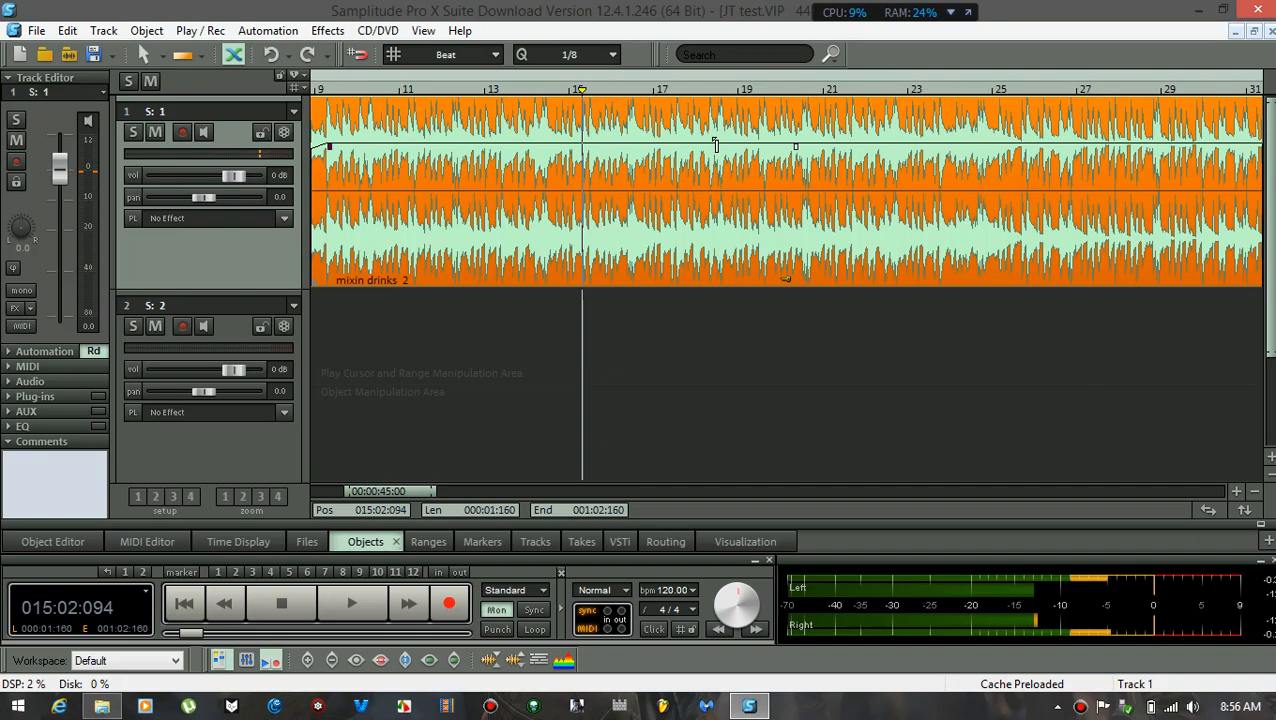
key("t")
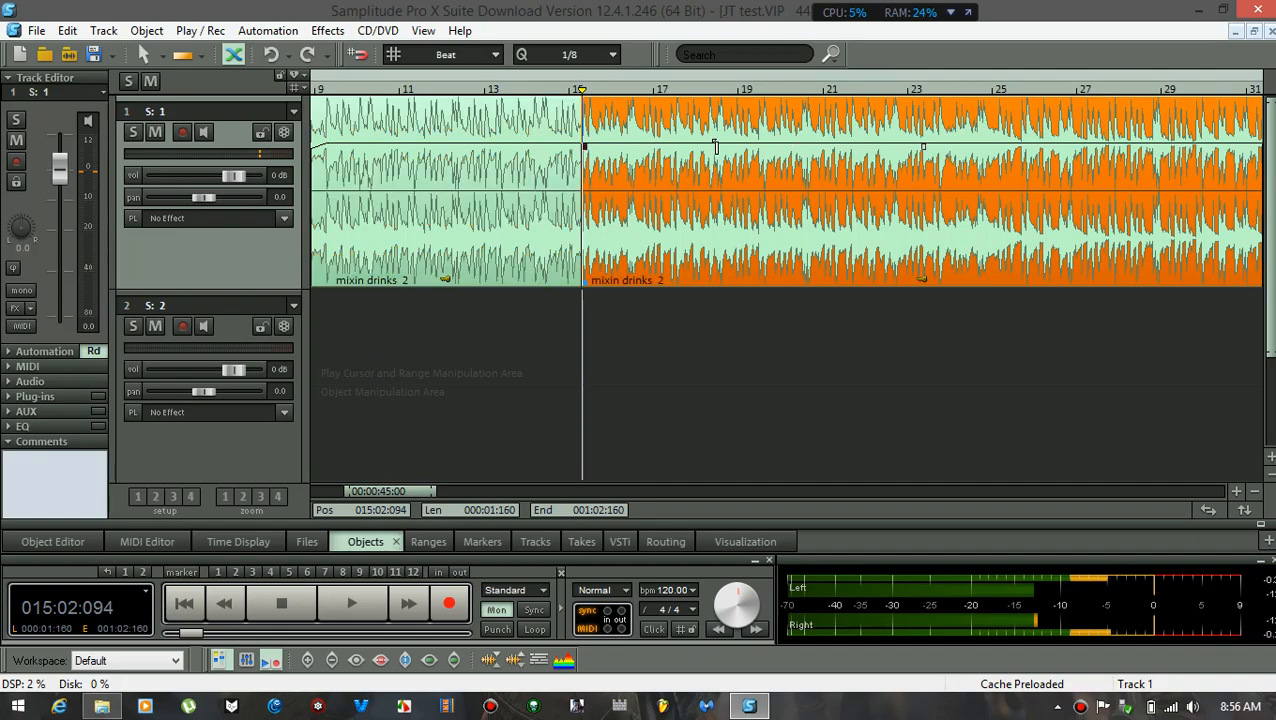
key("space")
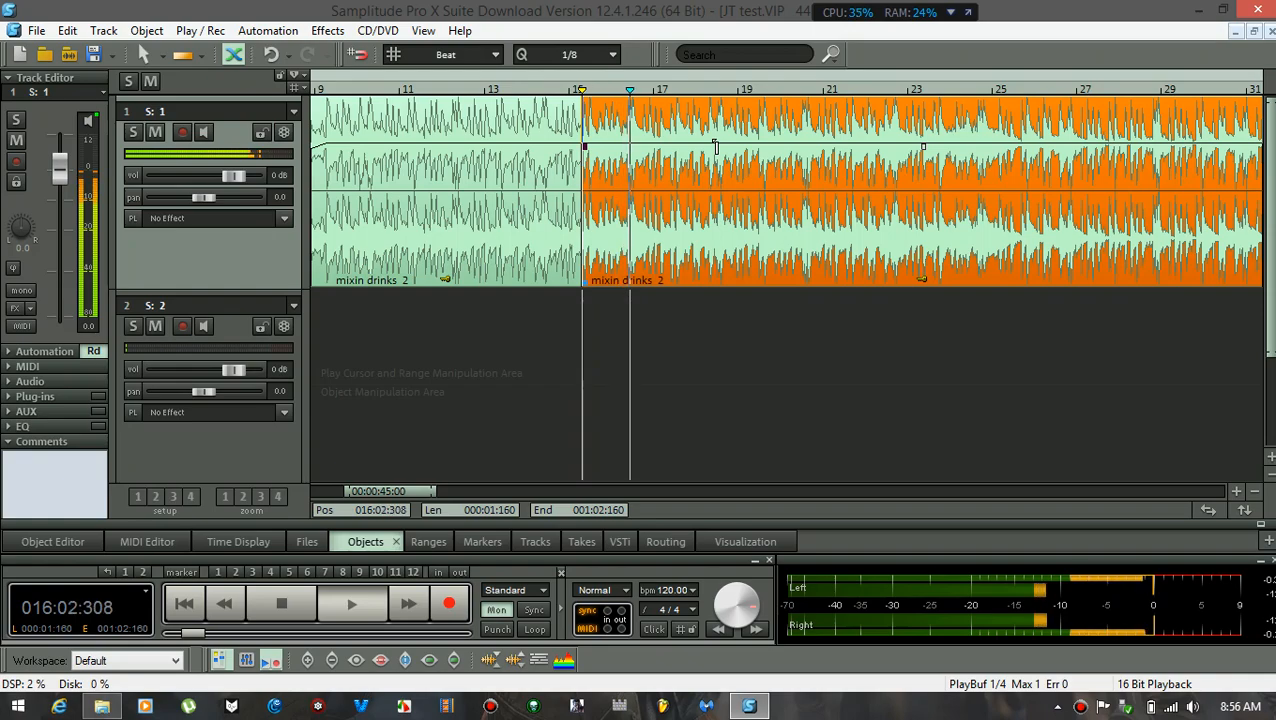
key("space")
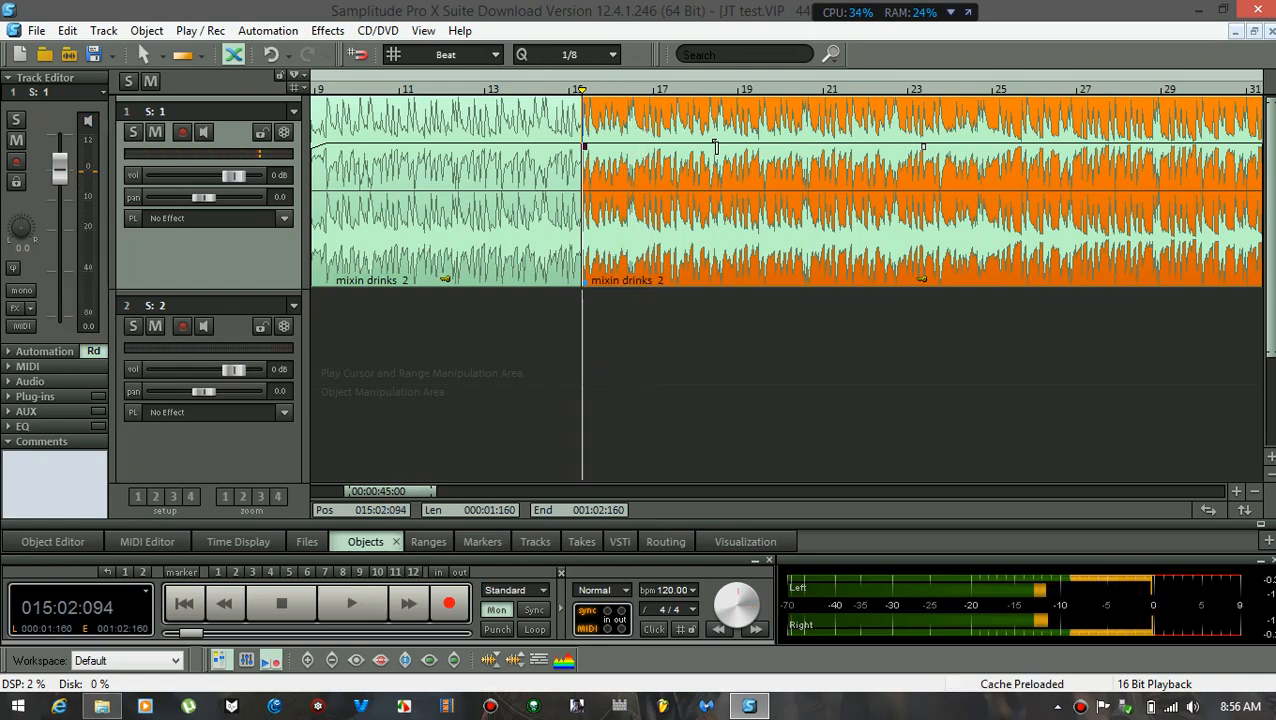
left_click(632, 90)
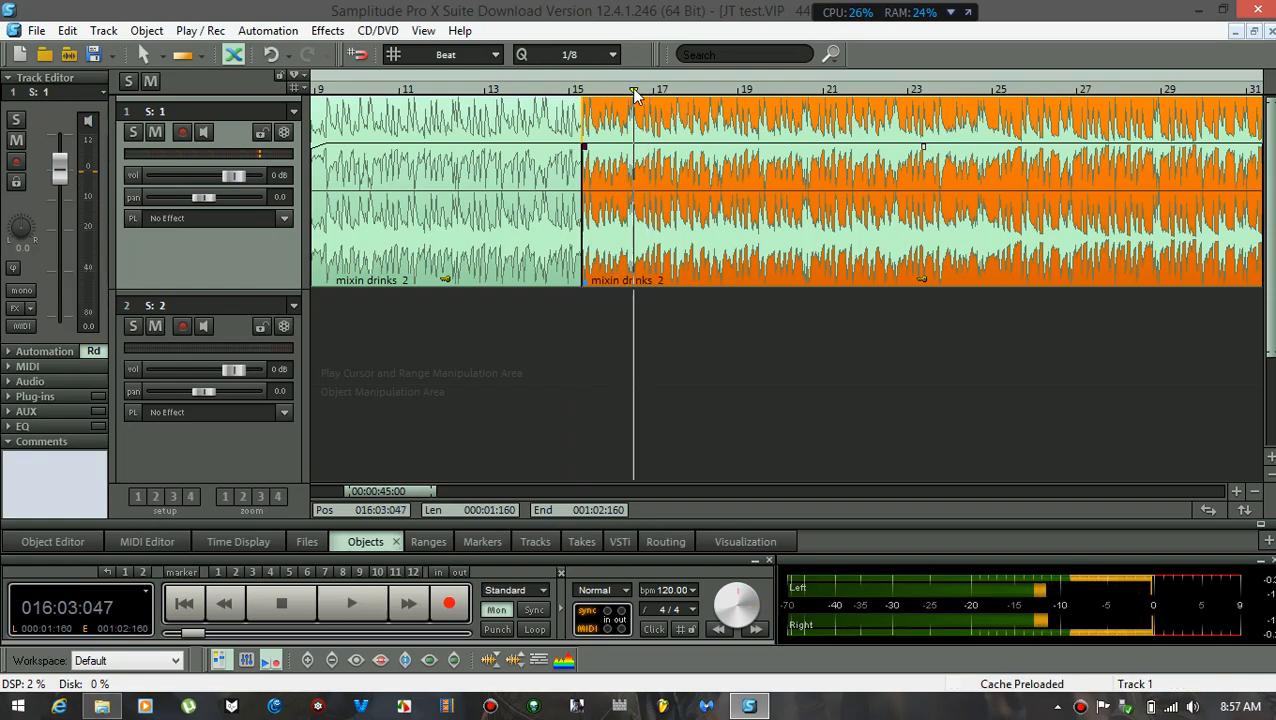
key("t")
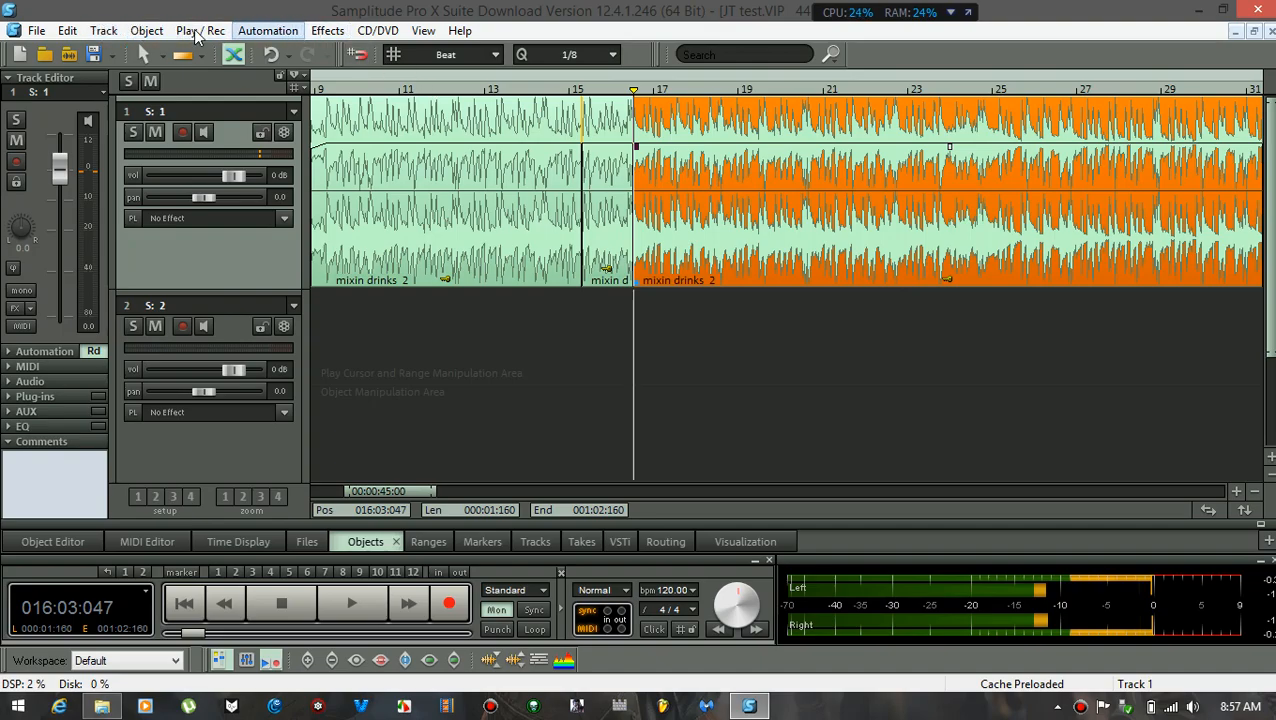
Look up the available object split commands without applying one
left_click(160, 31)
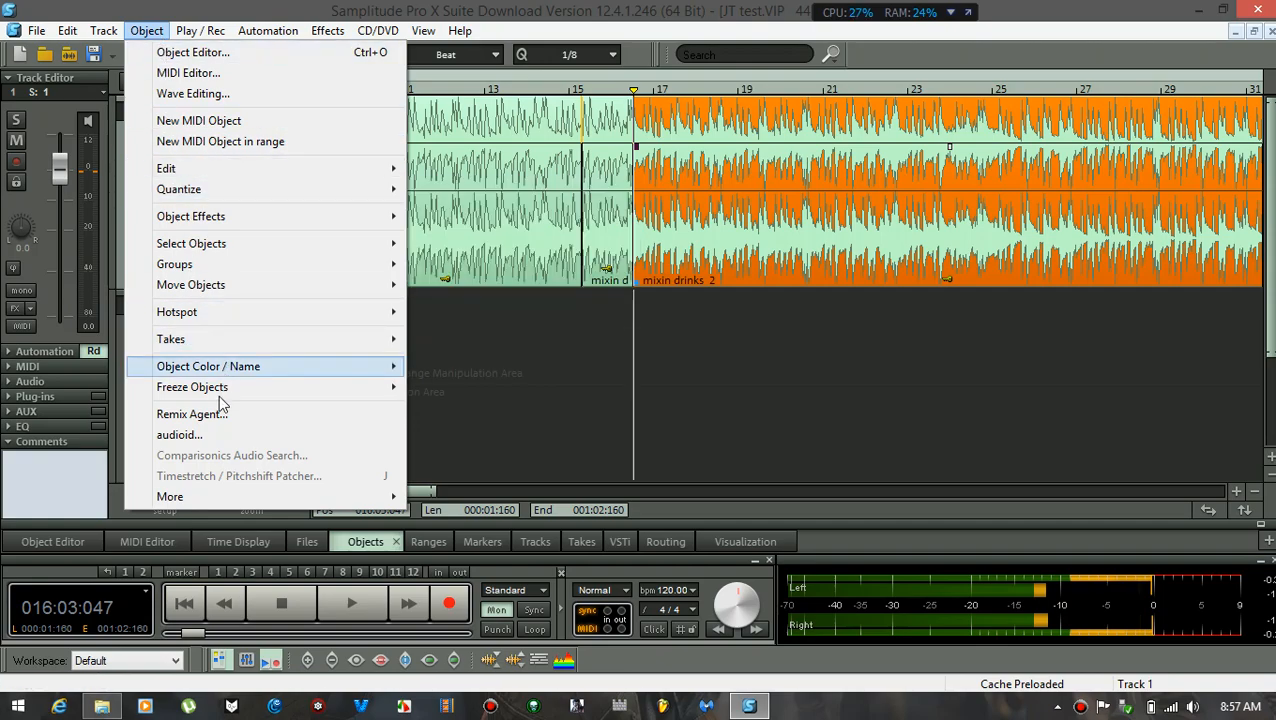
mouse_move(68, 34)
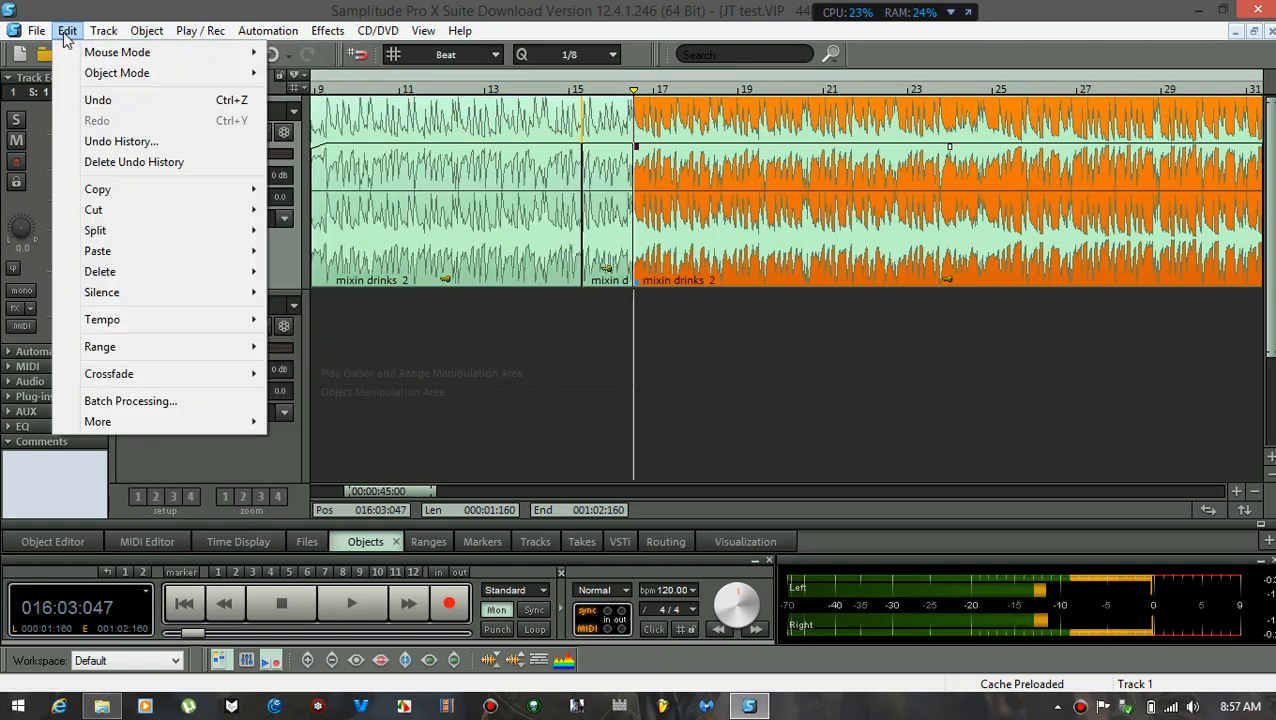
mouse_move(93, 243)
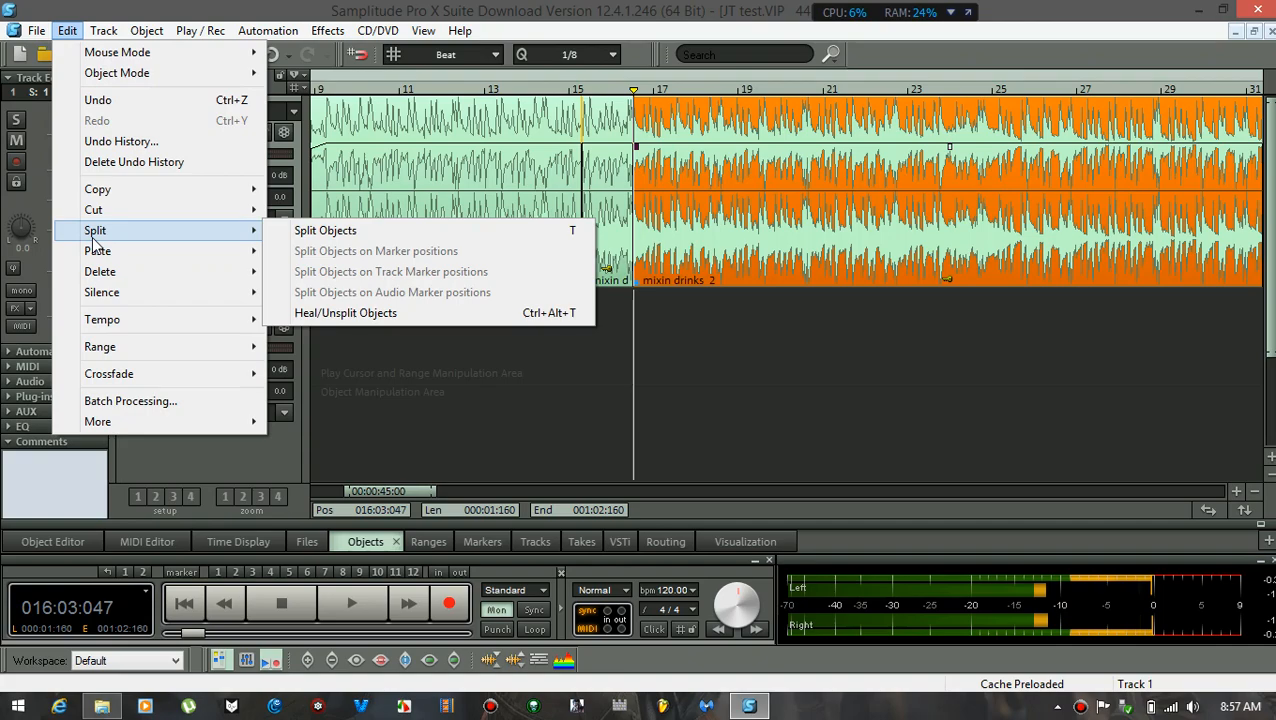
left_click(631, 404)
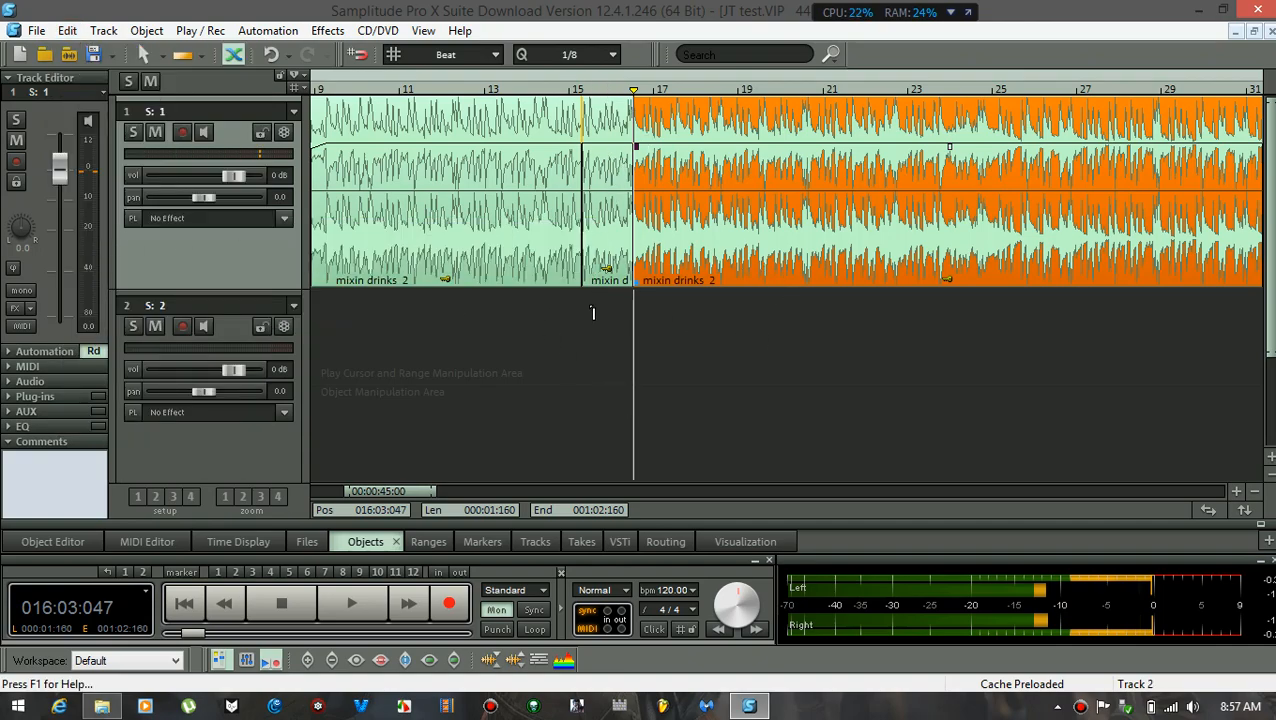
Try lowering the short isolated object's volume to -9.35 dB, audition it from about bar 13, and undo the volume change
left_click(622, 250)
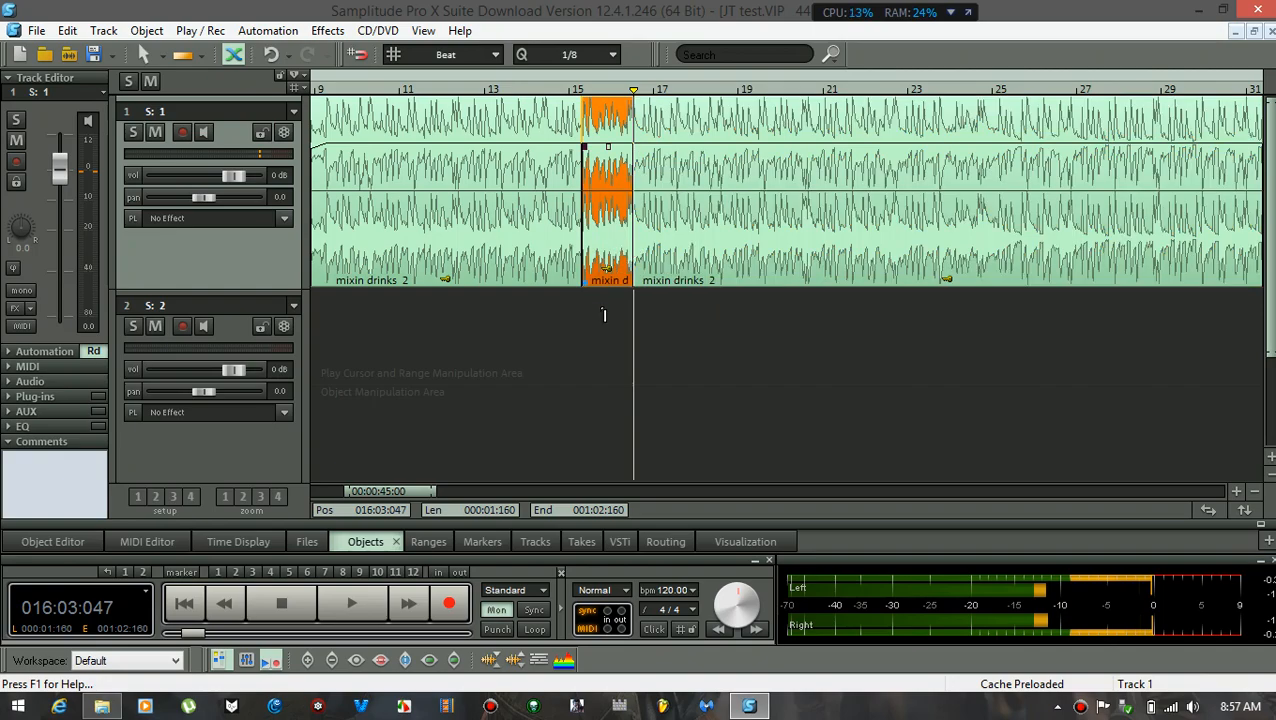
left_click(592, 342)
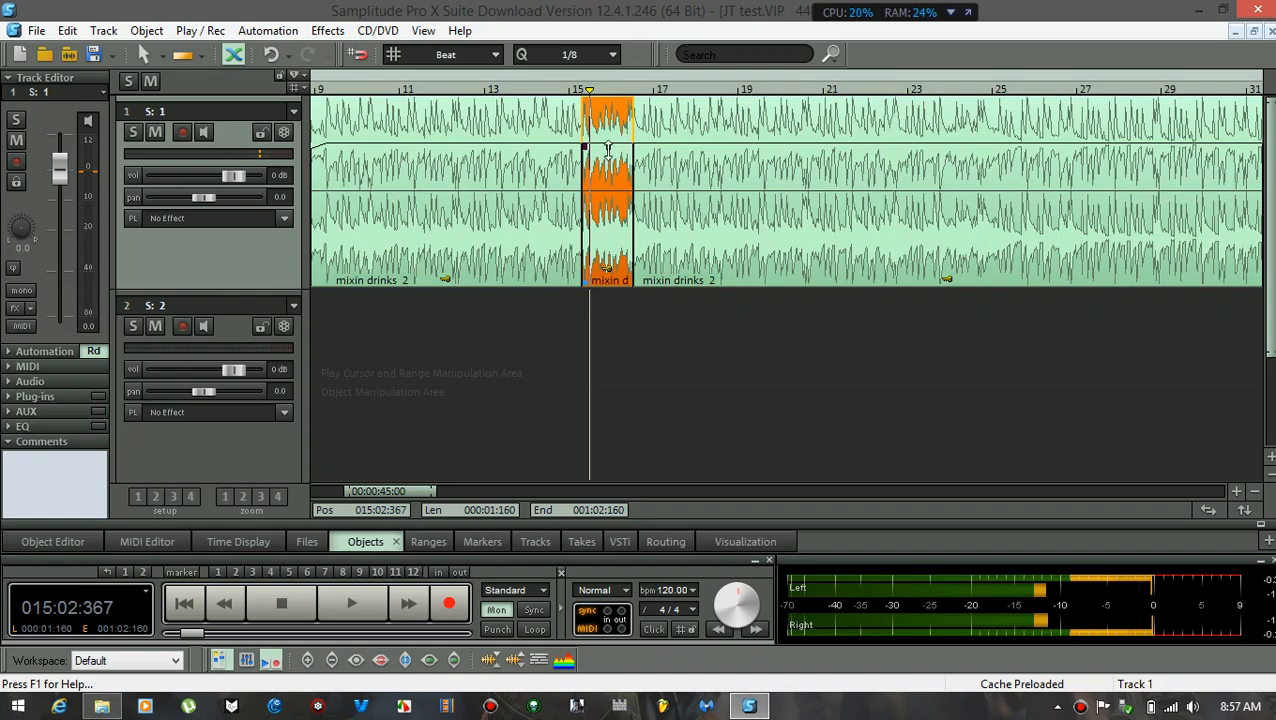
left_click_drag(607, 147, 610, 201)
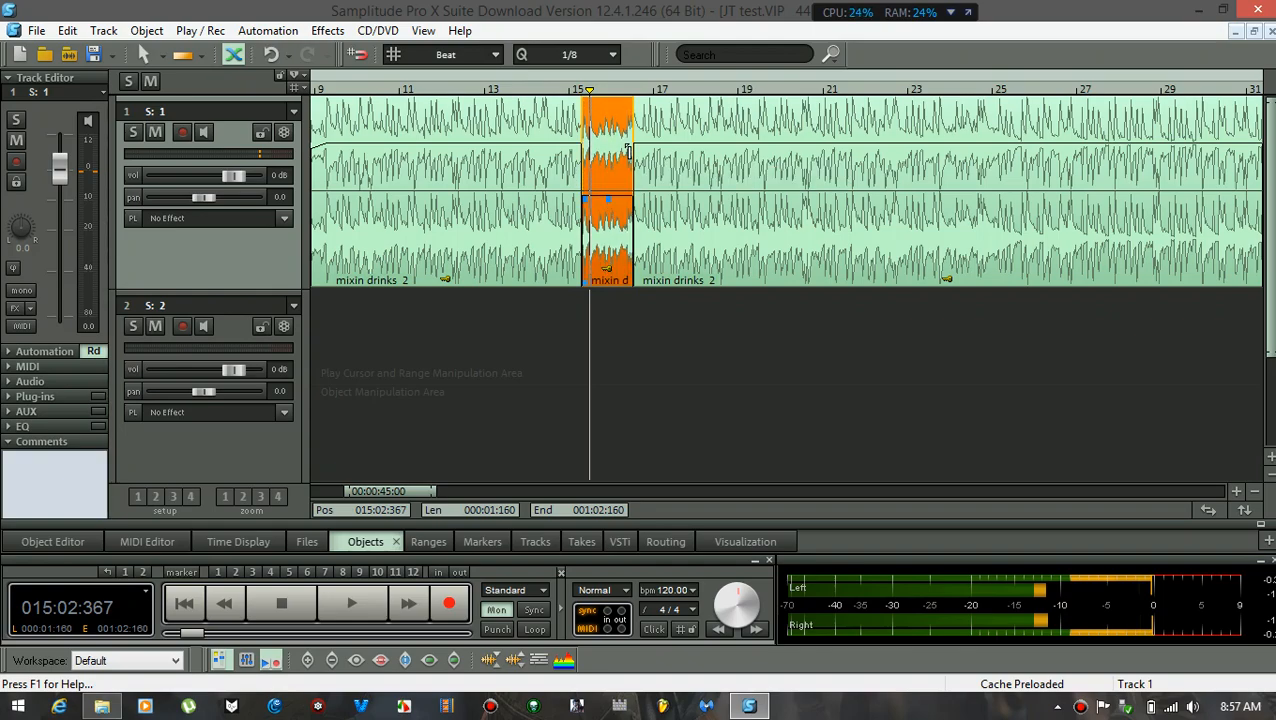
left_click(516, 91)
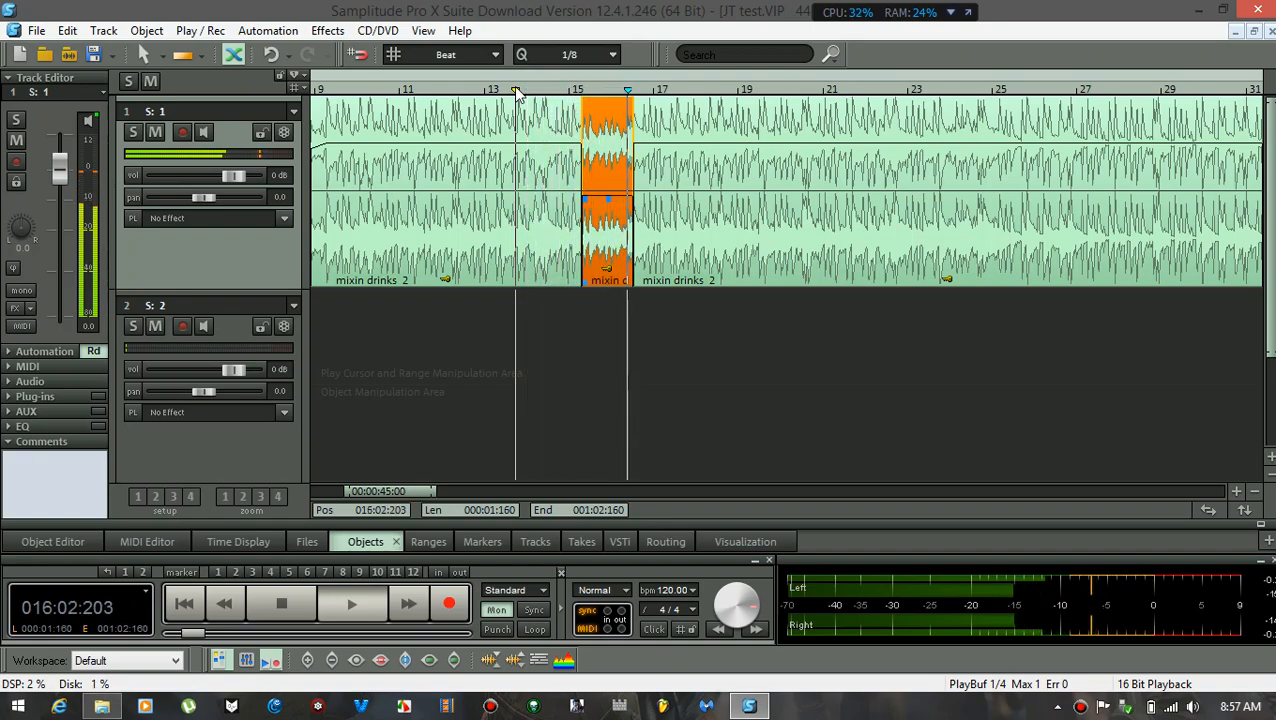
key("space")
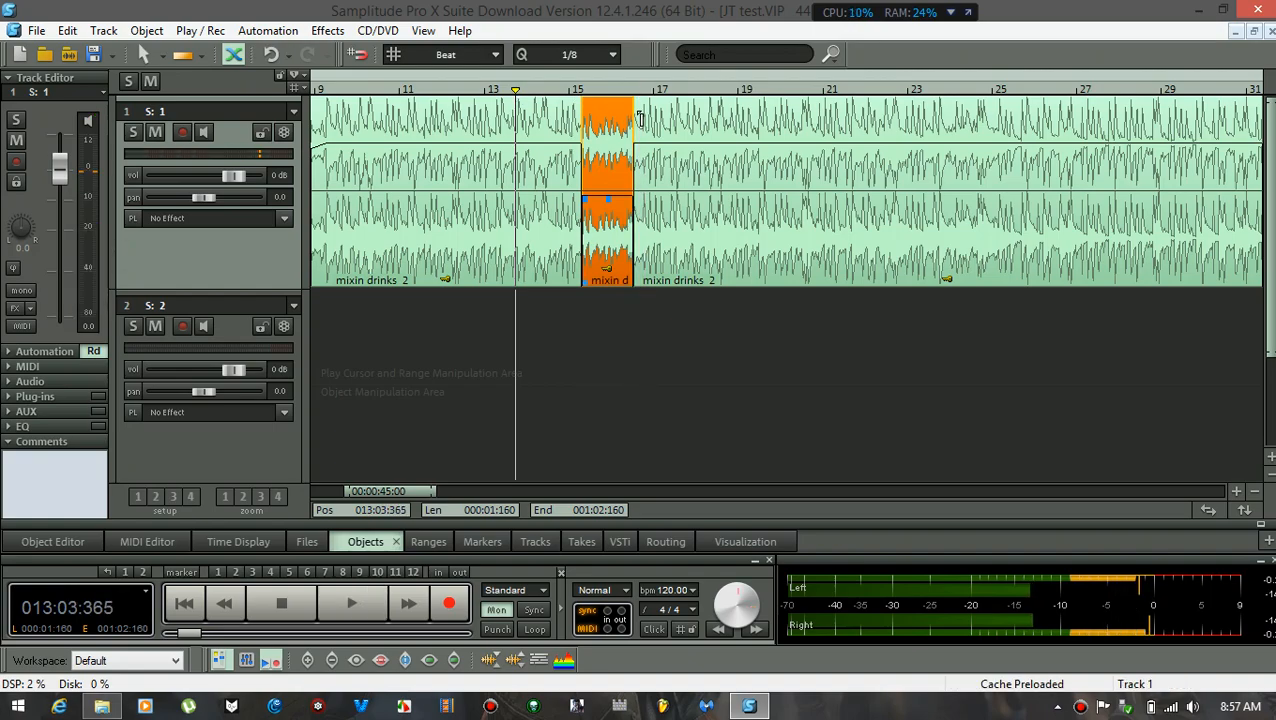
key("space")
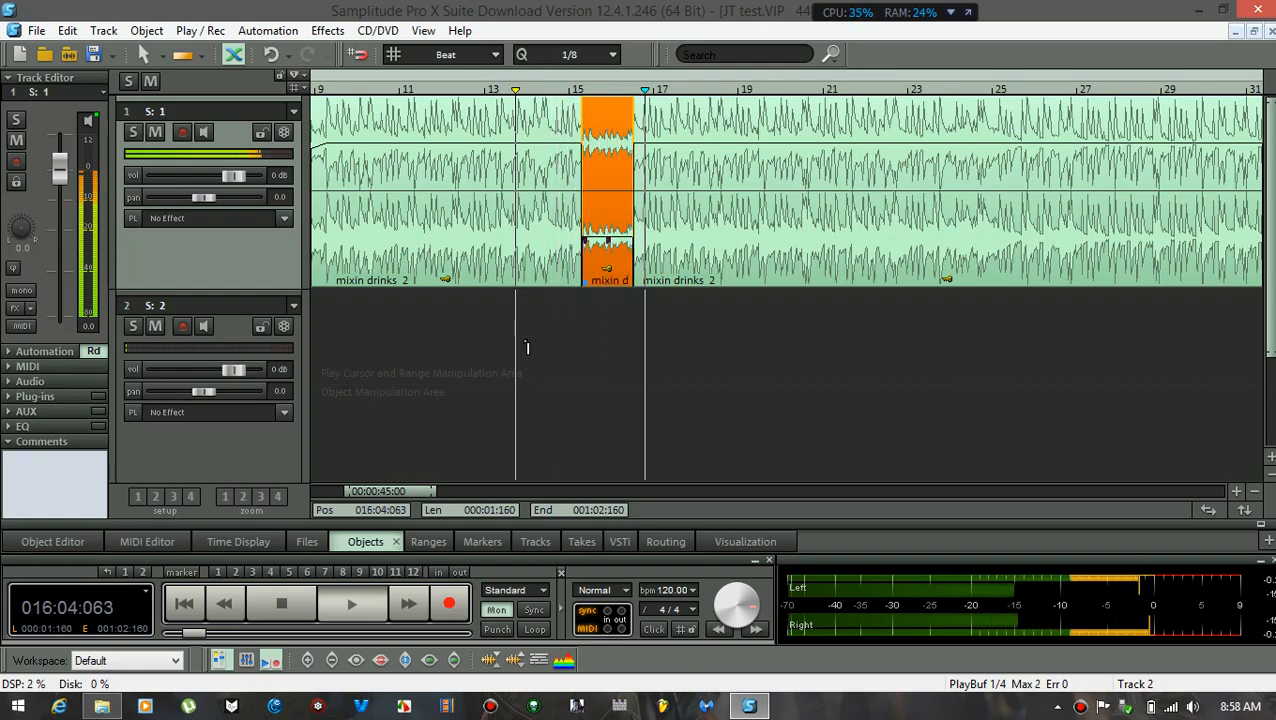
key("space")
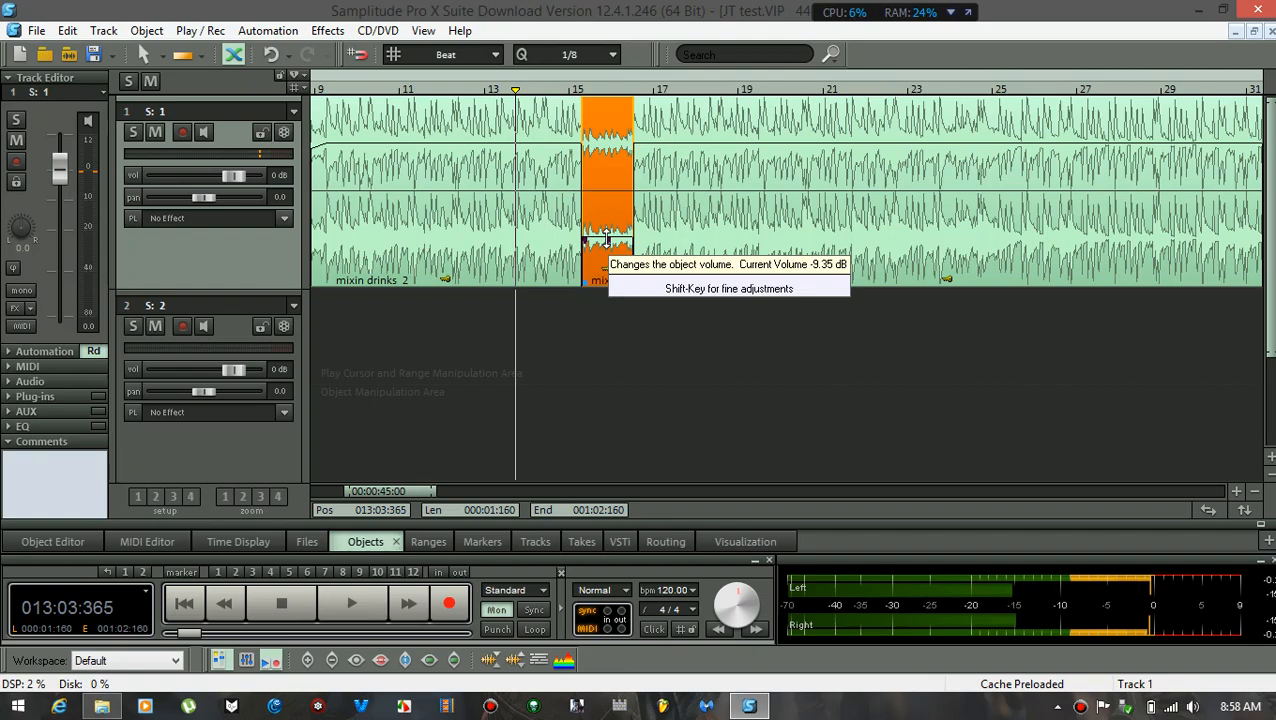
key("ctrl+z")
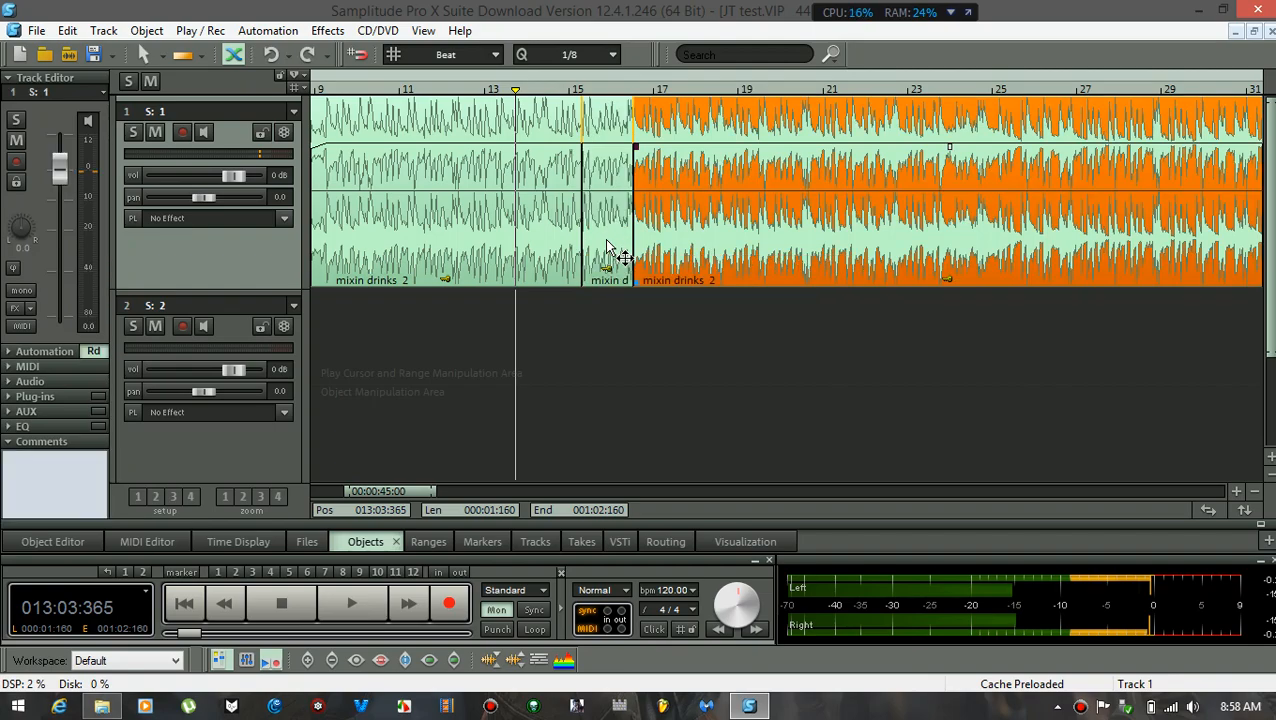
Look through the editing and effect commands available for the short isolated mixin drinks_2 object
left_click(607, 262)
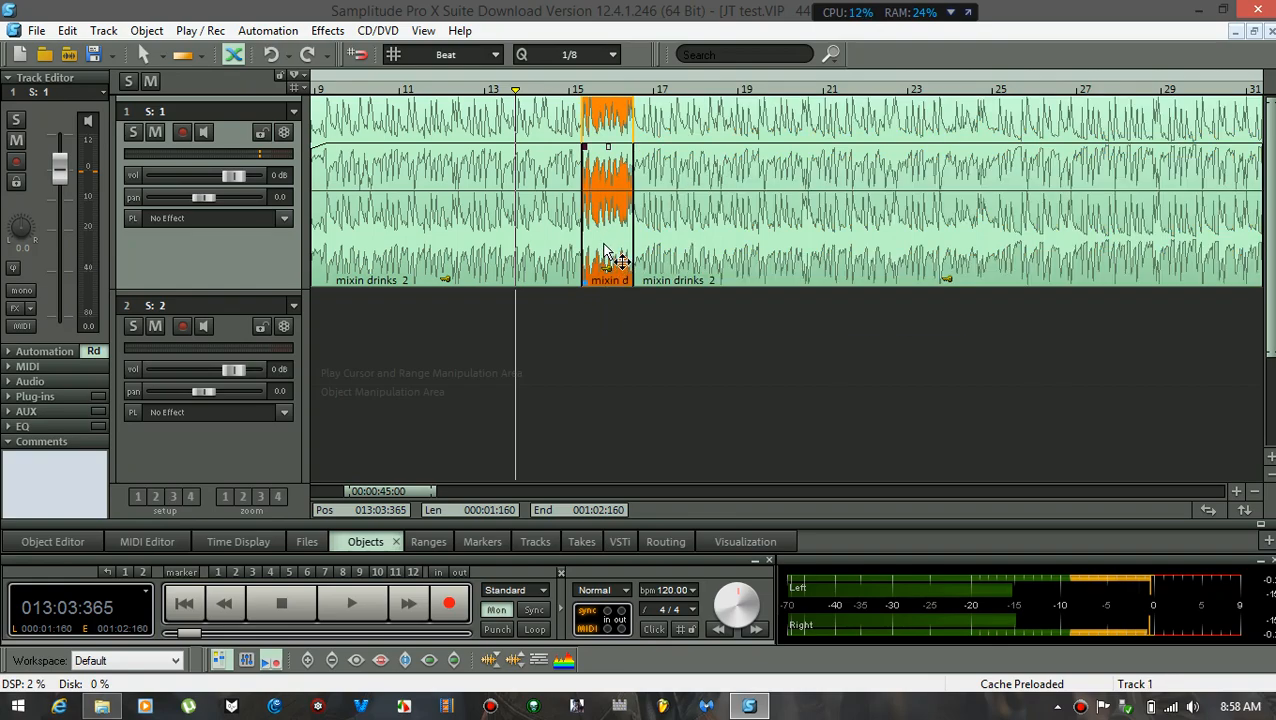
right_click(607, 257)
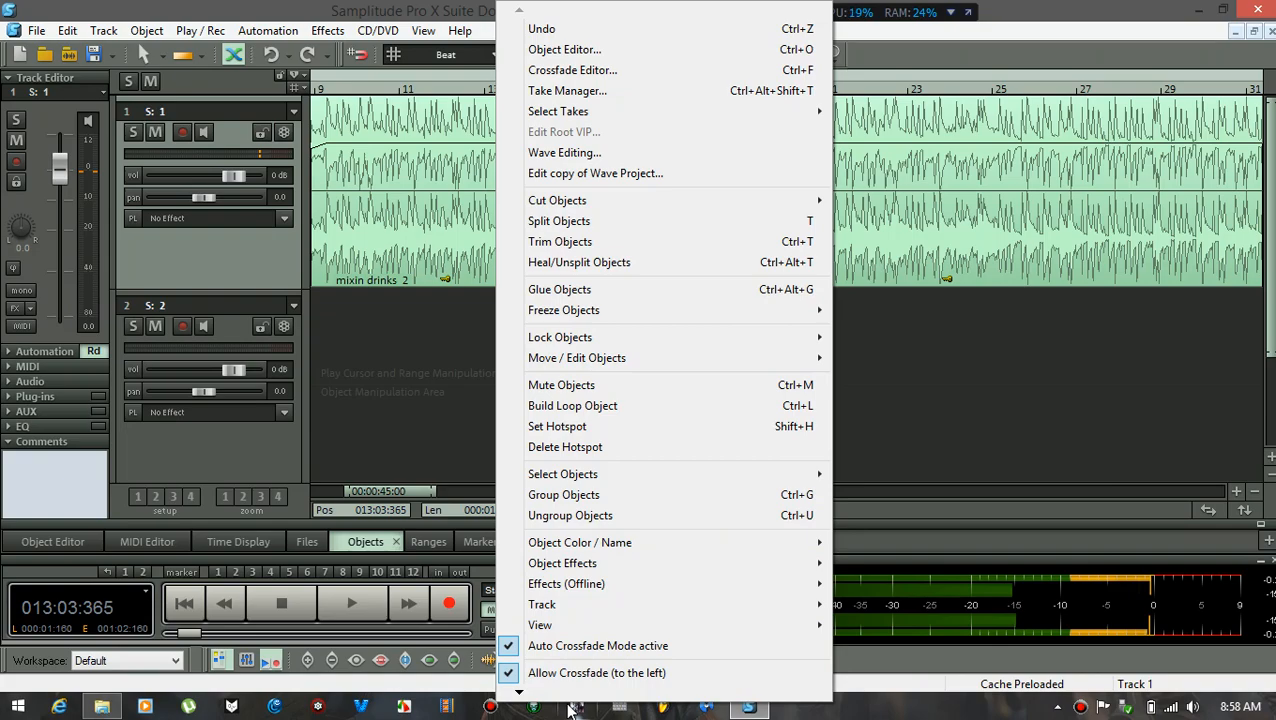
mouse_move(572, 700)
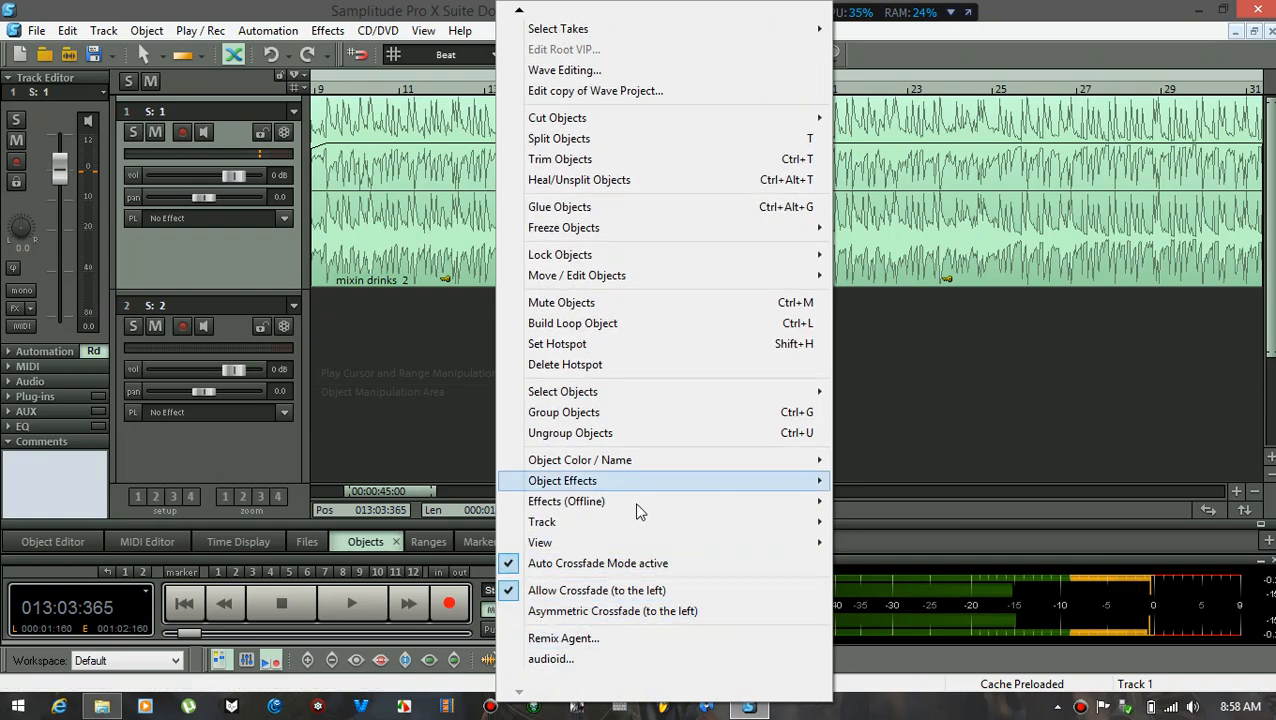
left_click(465, 415)
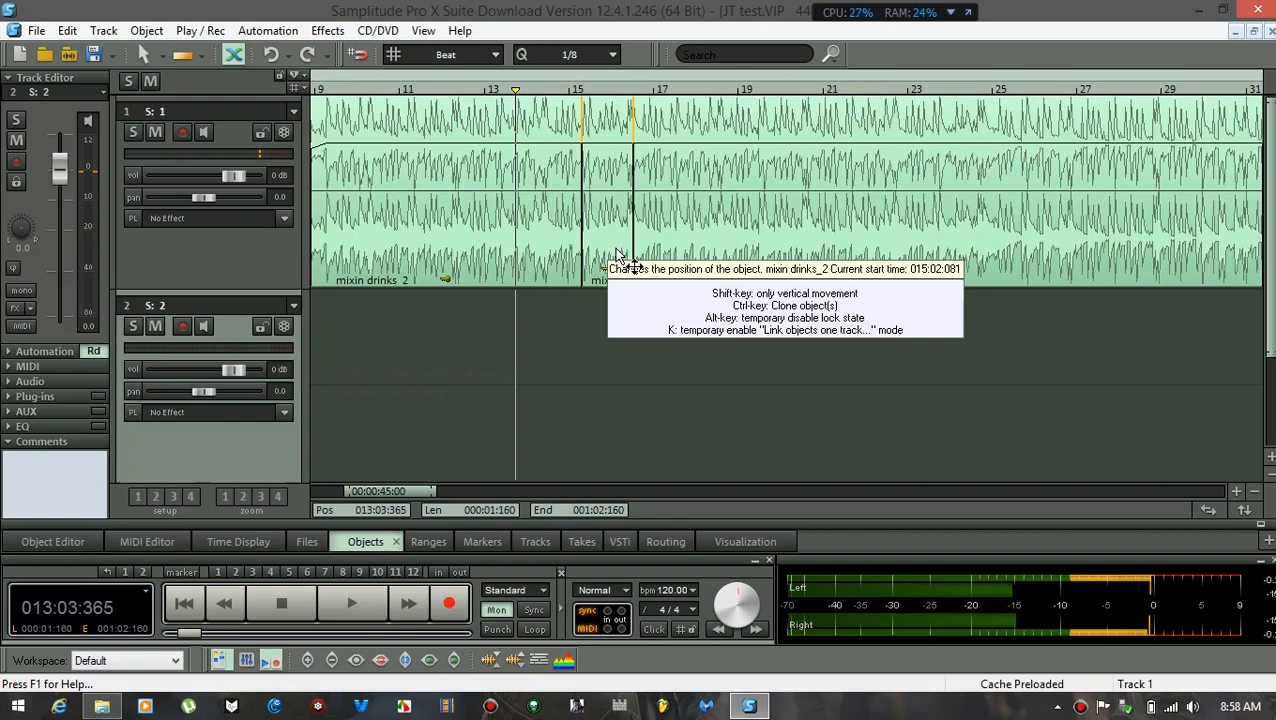
Open the Object Editor for the short isolated object and review its effects, fades and time/pitch settings
left_click(617, 250)
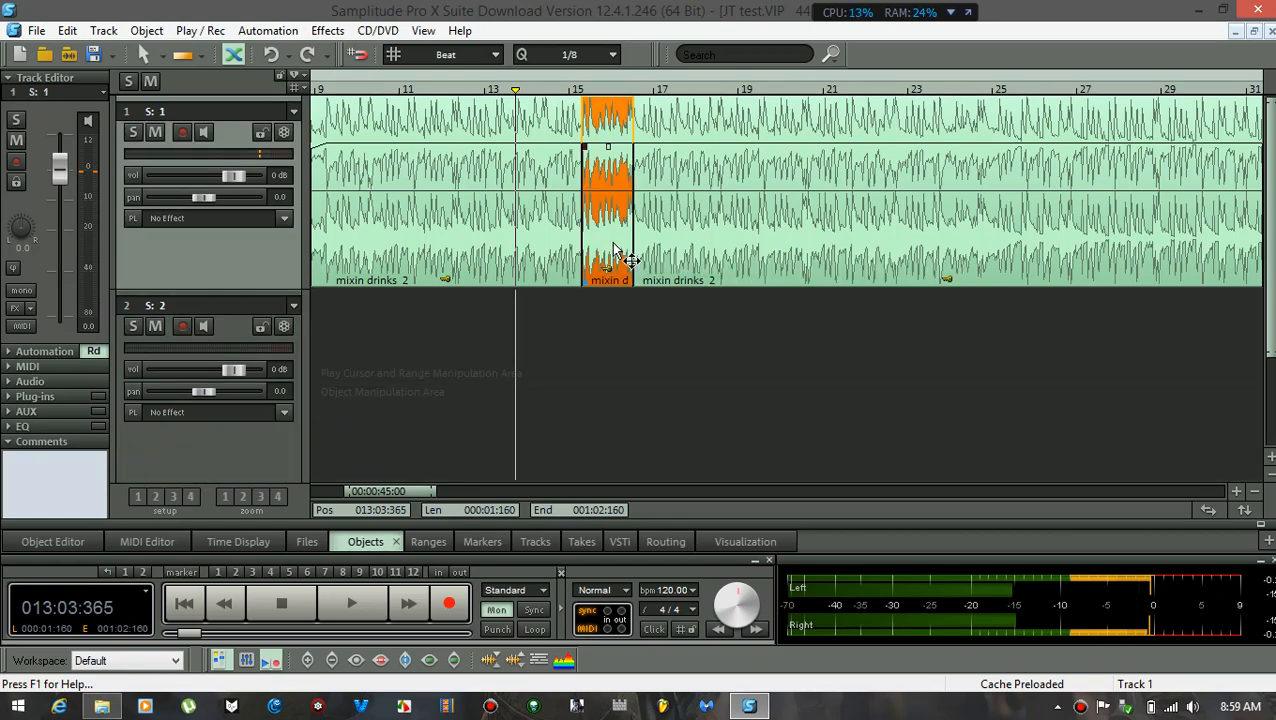
double_click(617, 250)
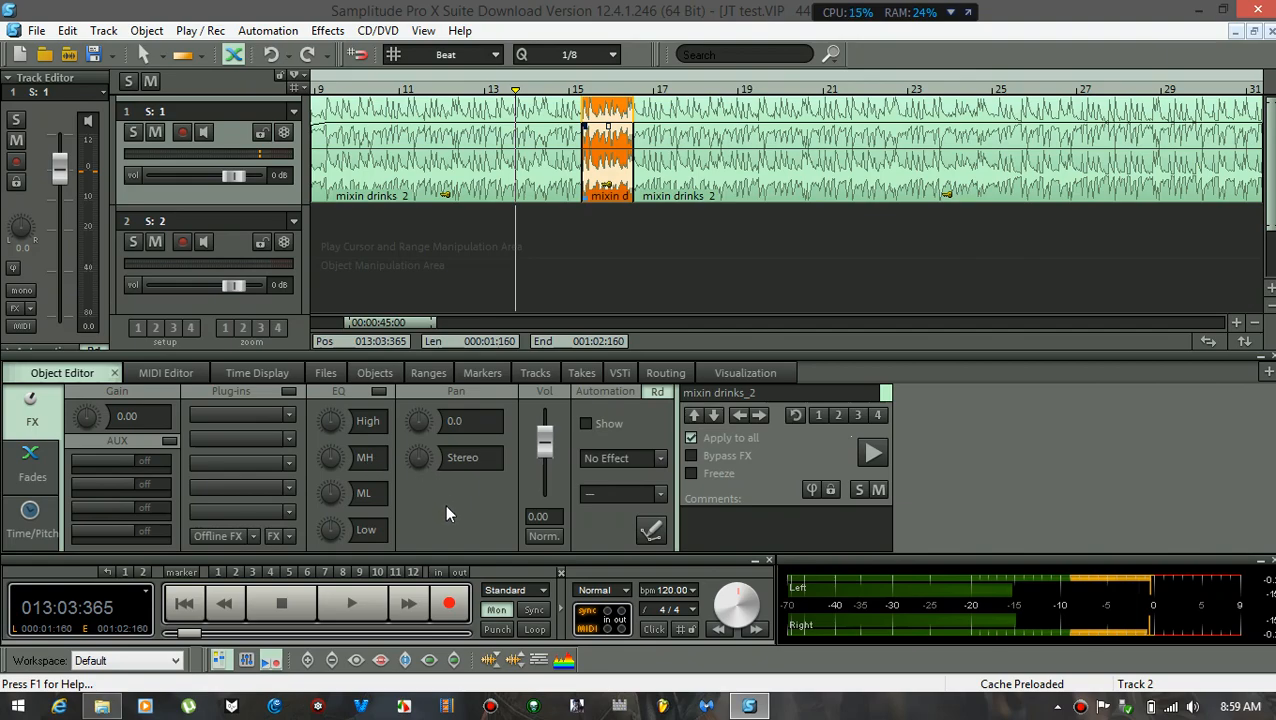
left_click(28, 483)
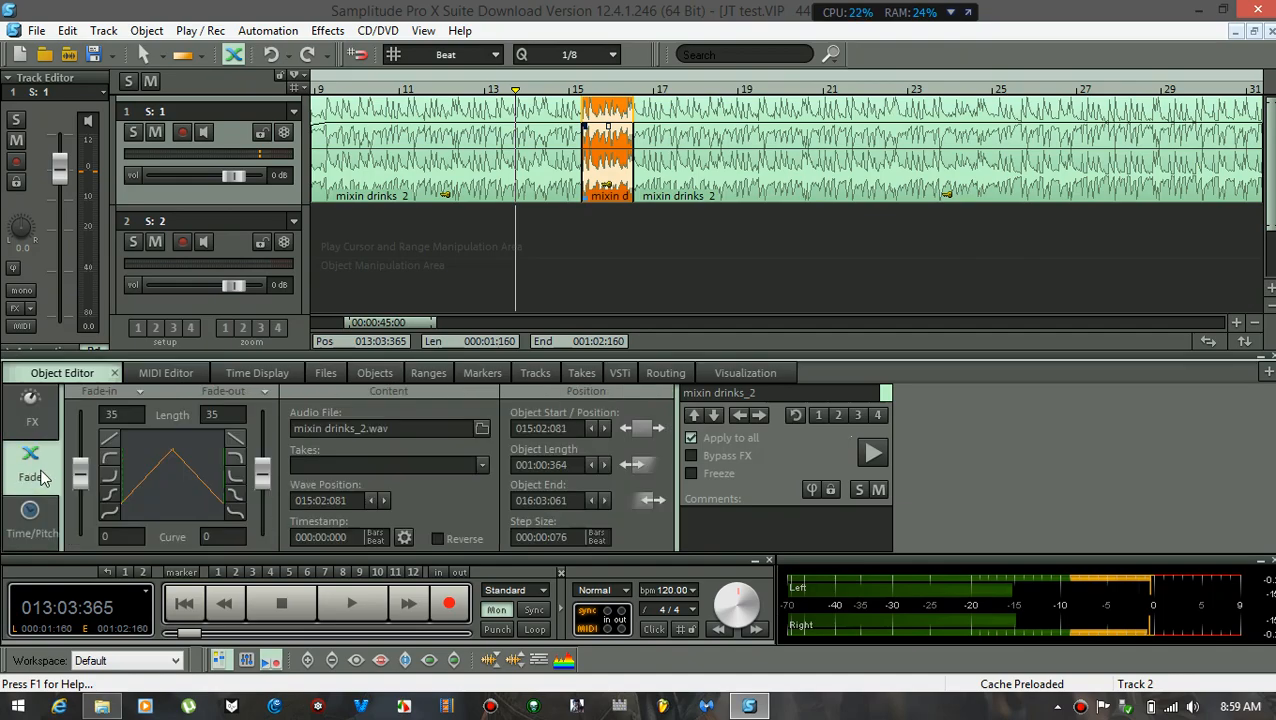
left_click(37, 522)
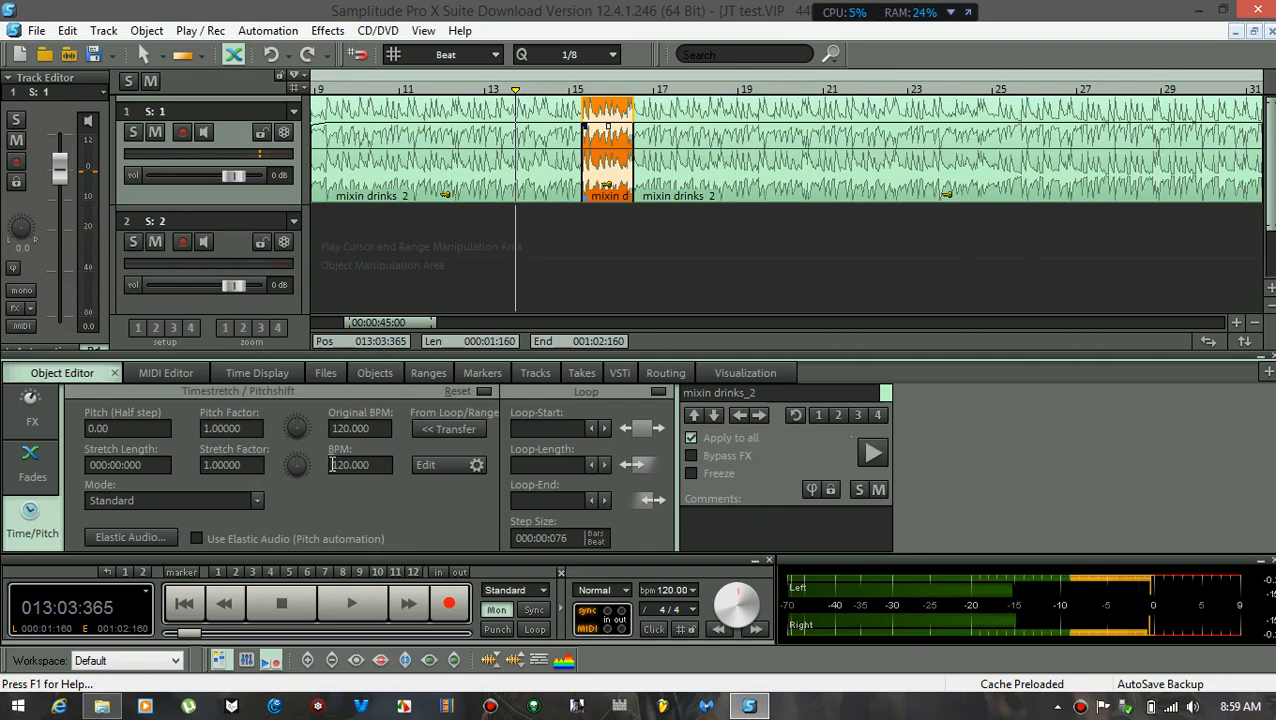
Try lowering the short object's pitch to -6.20 half steps and audition it from about bar 14
left_click_drag(296, 441, 282, 426)
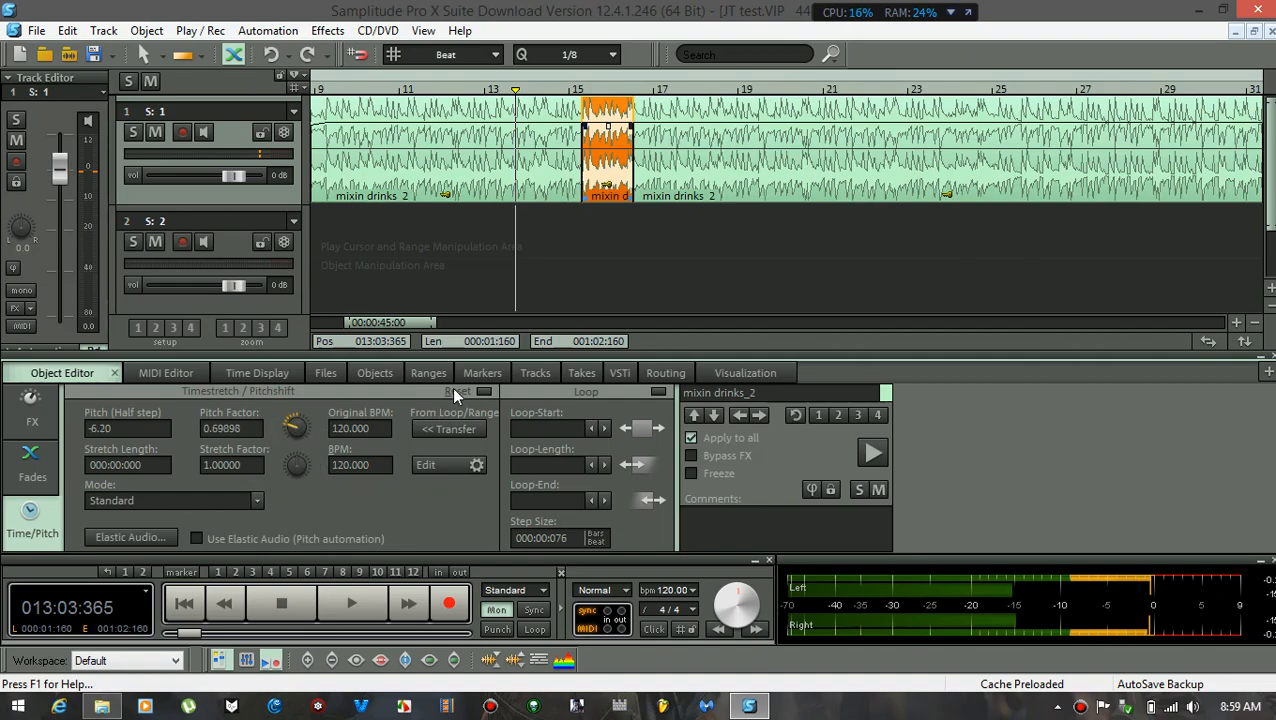
left_click(556, 90)
key("space")
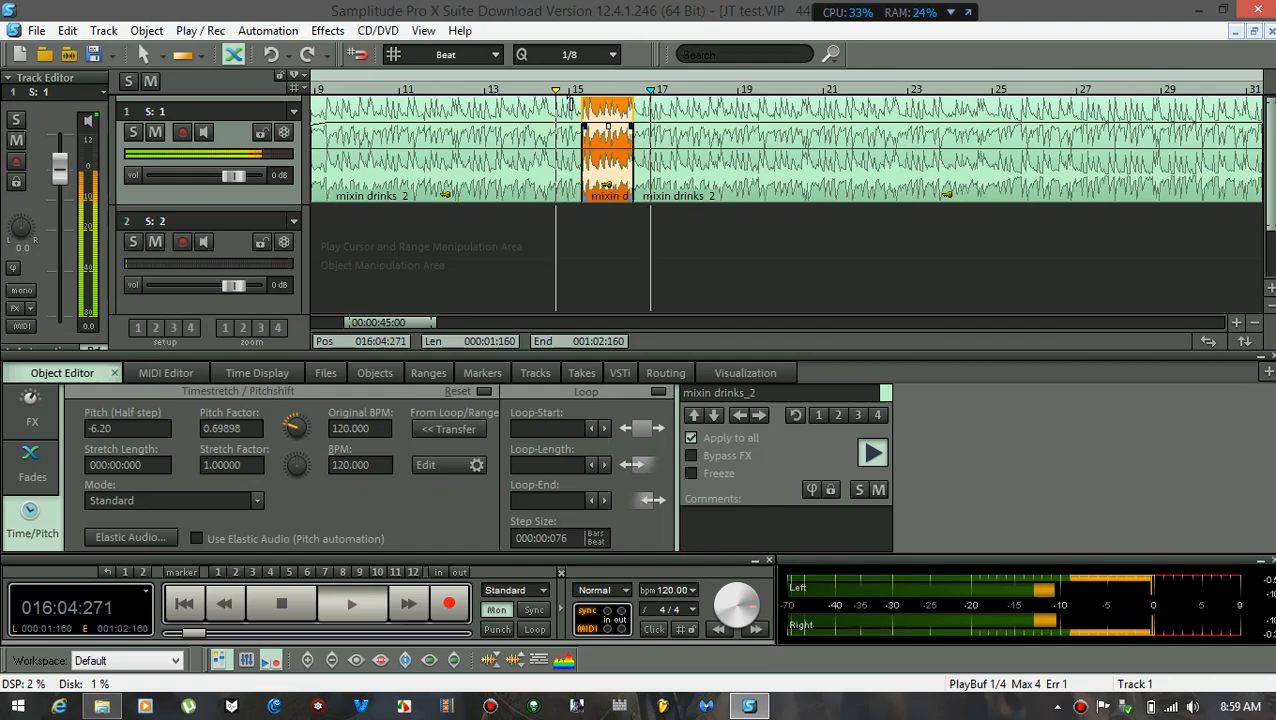
key("space")
key("space")
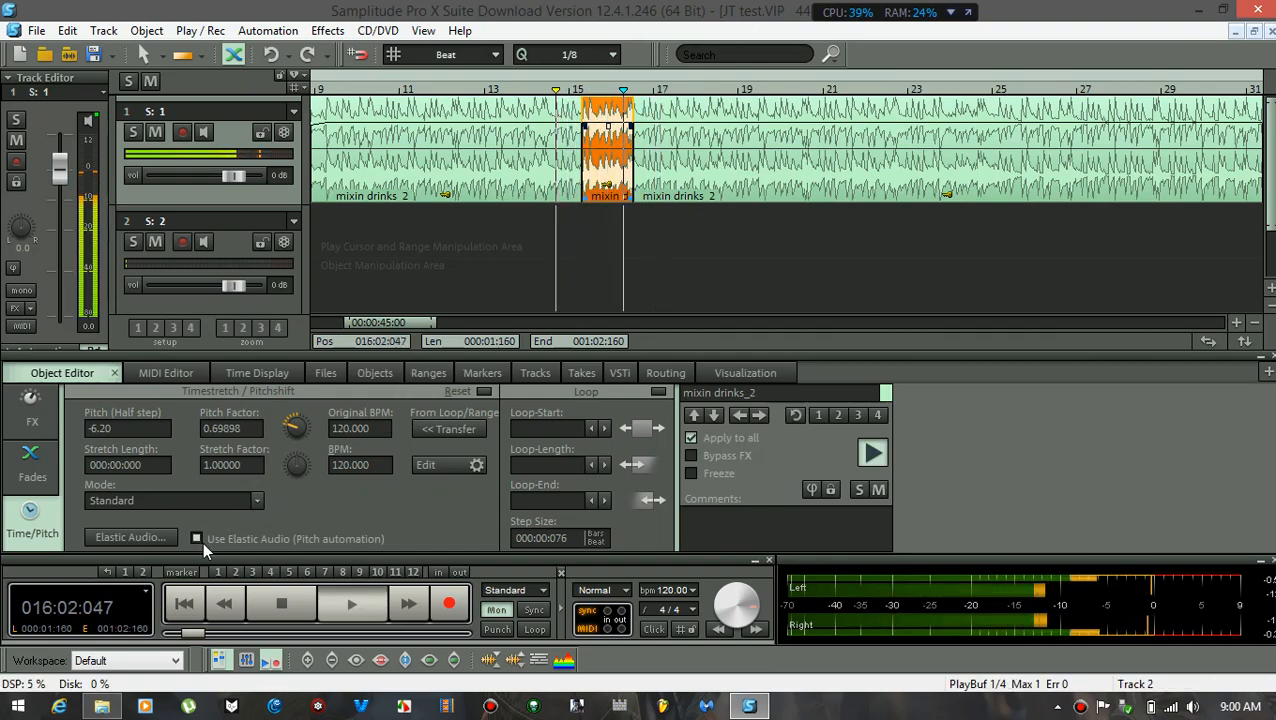
key("space")
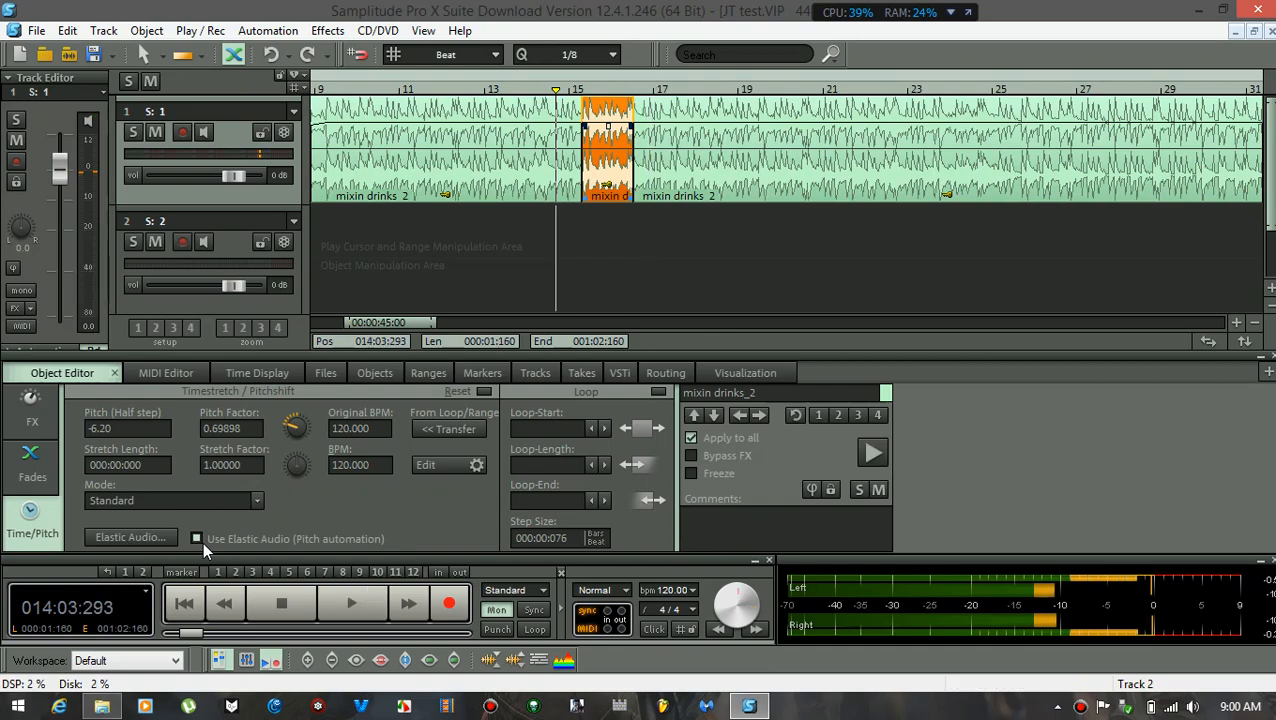
Try elastic audio pitch automation on the short object, audition it, switch it off and replay the section
left_click(202, 541)
key("space")
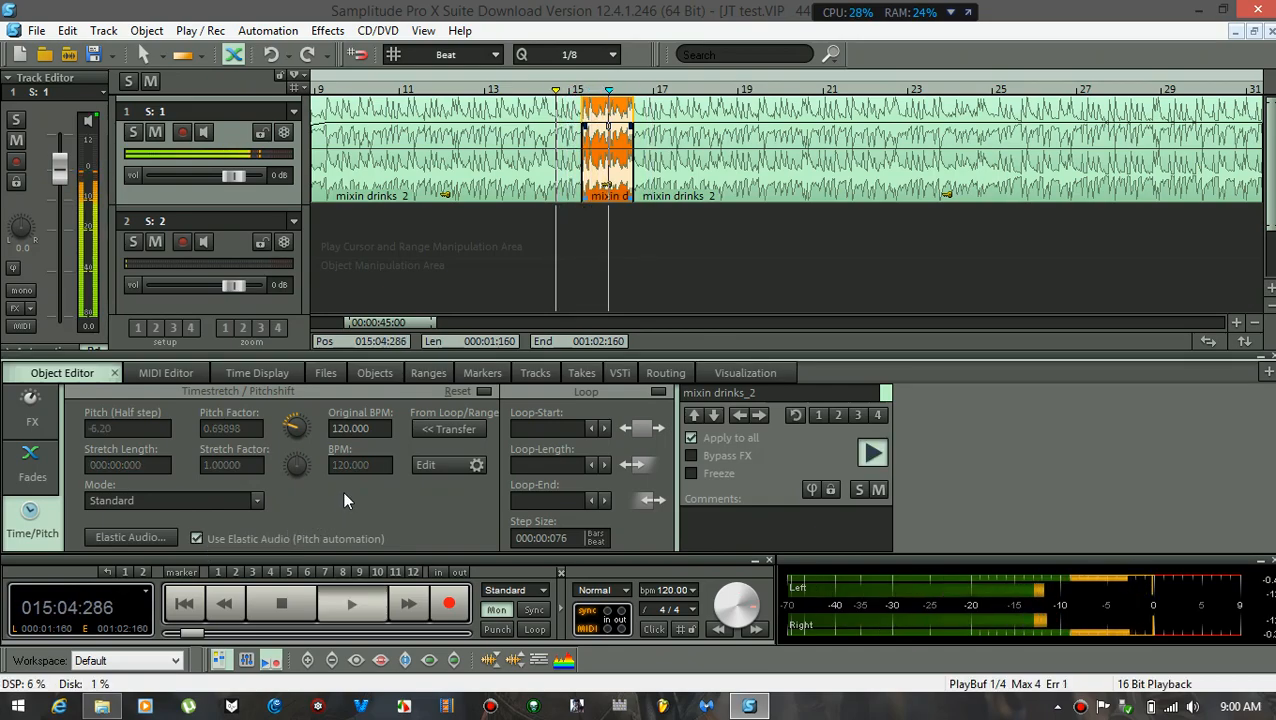
key("space")
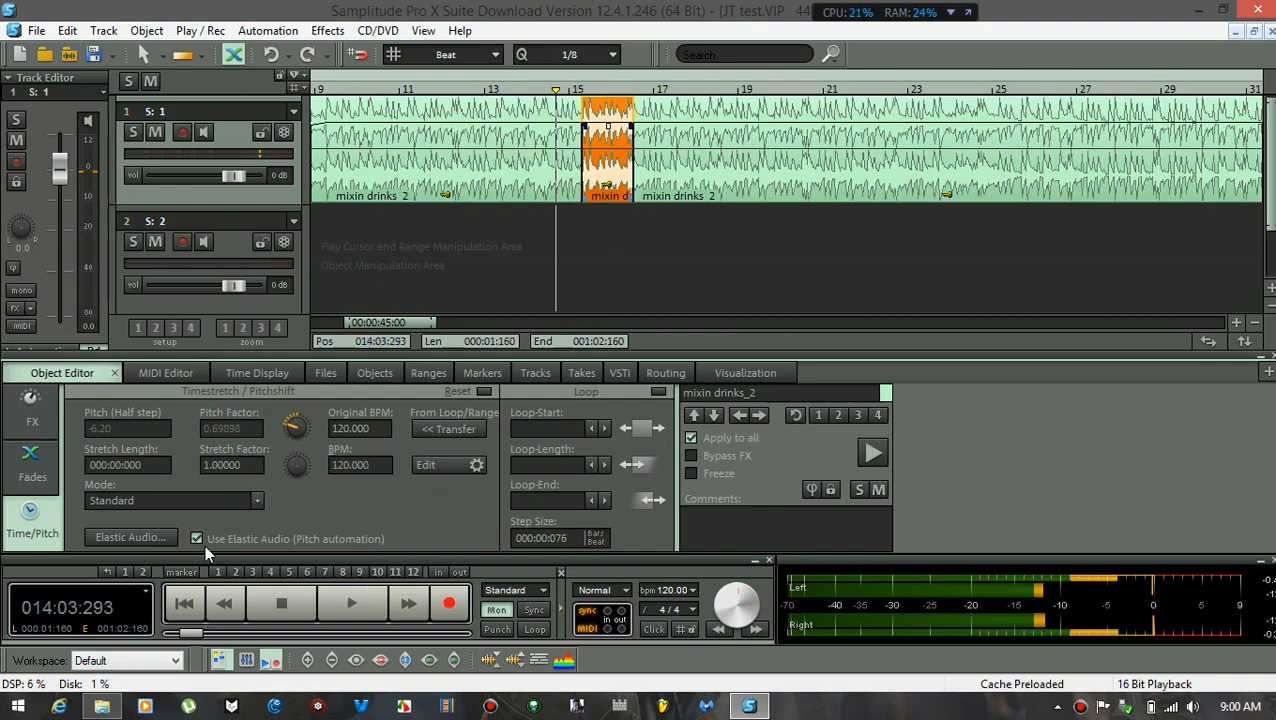
left_click(196, 538)
key("space")
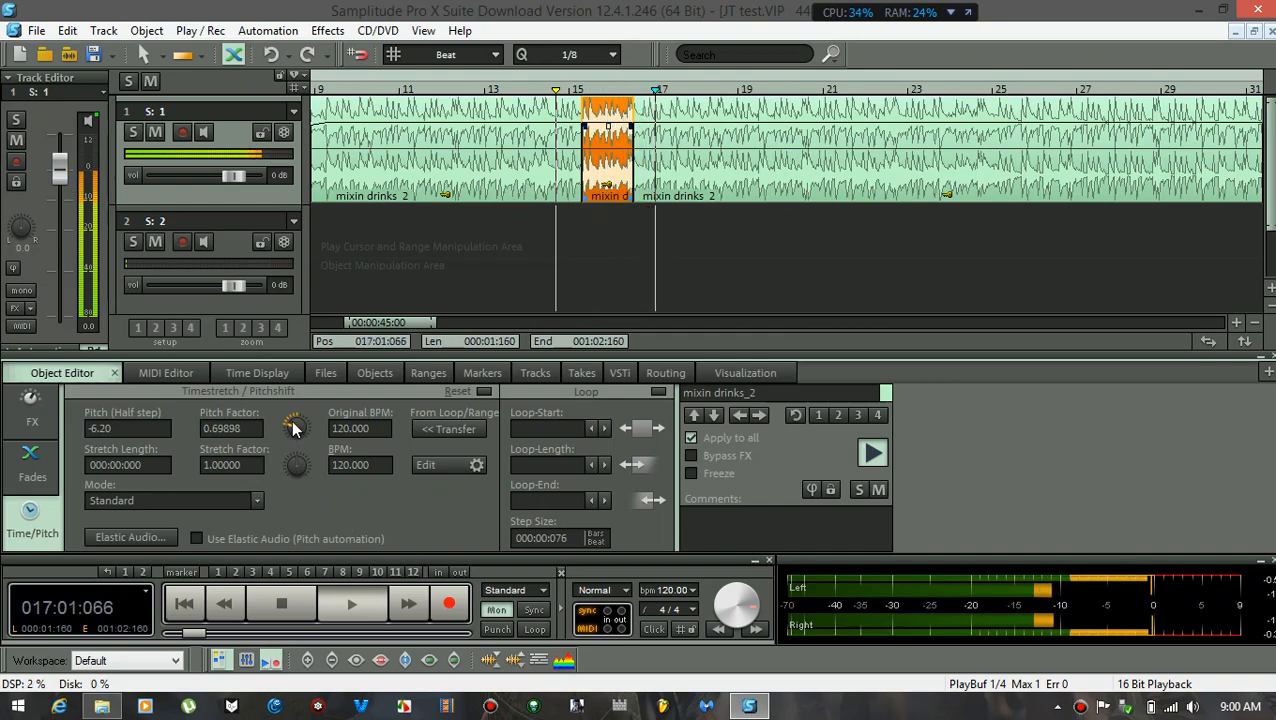
Try raising the short object's pitch to 5.40 half steps and audition it from about bar 14
key("space")
left_click_drag(291, 418, 319, 416)
key("space")
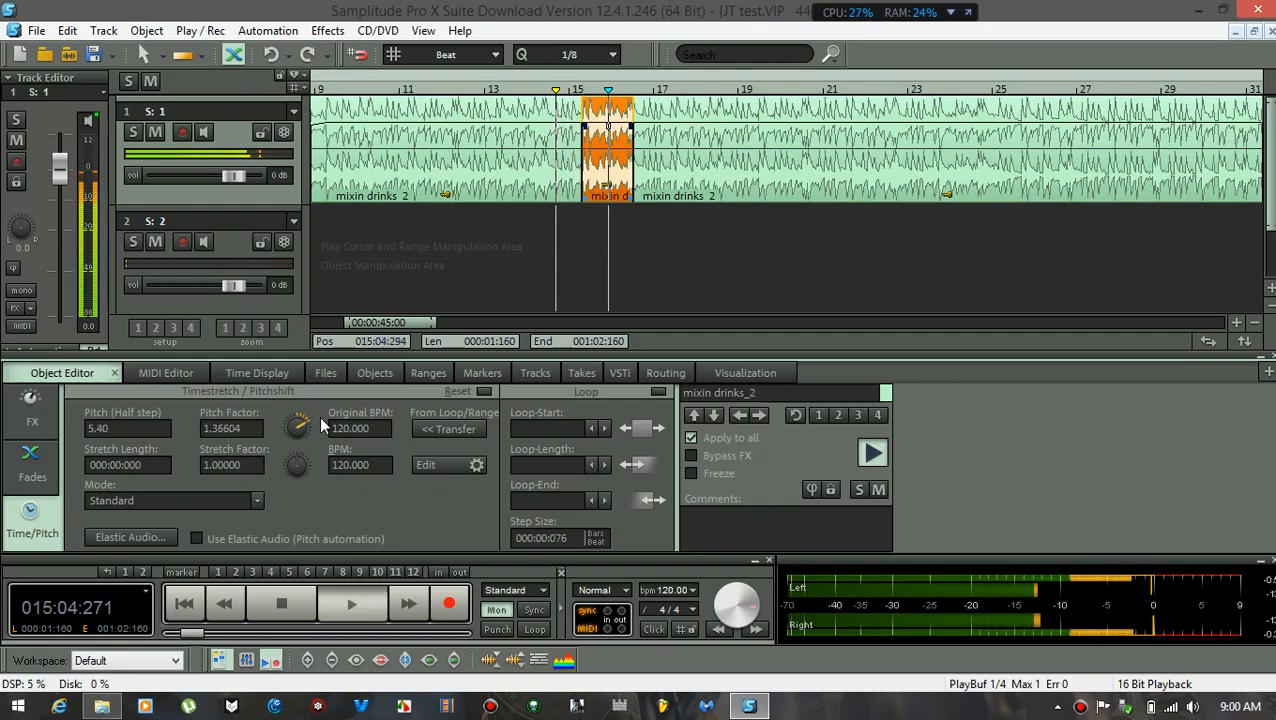
key("space")
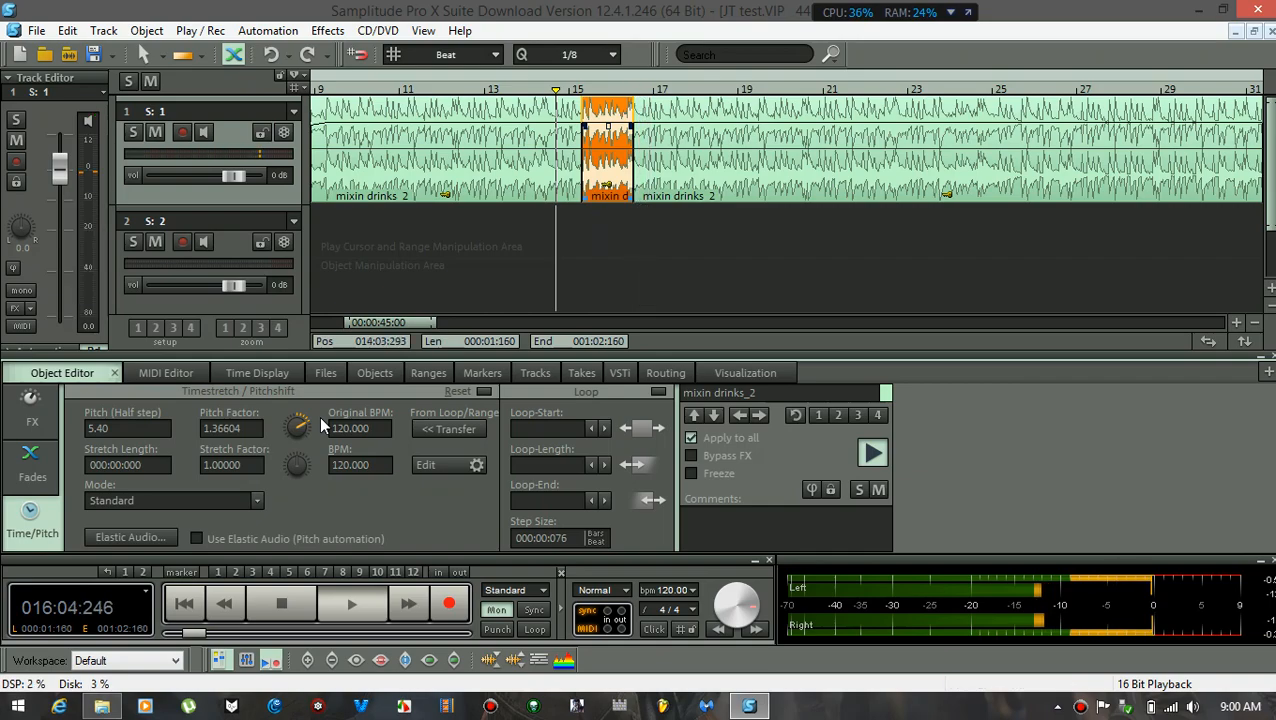
Set the short object's timestretch and pitchshift mode to Universal HQ and audition the section
left_click(258, 501)
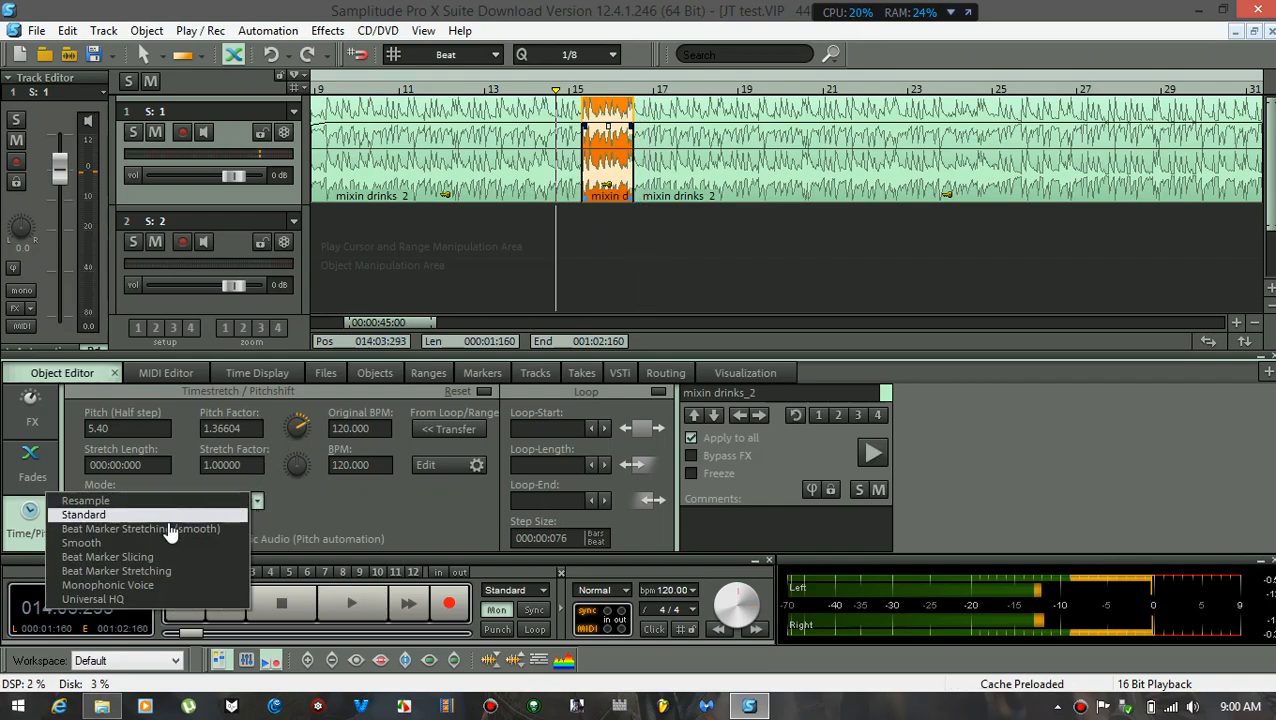
left_click(165, 599)
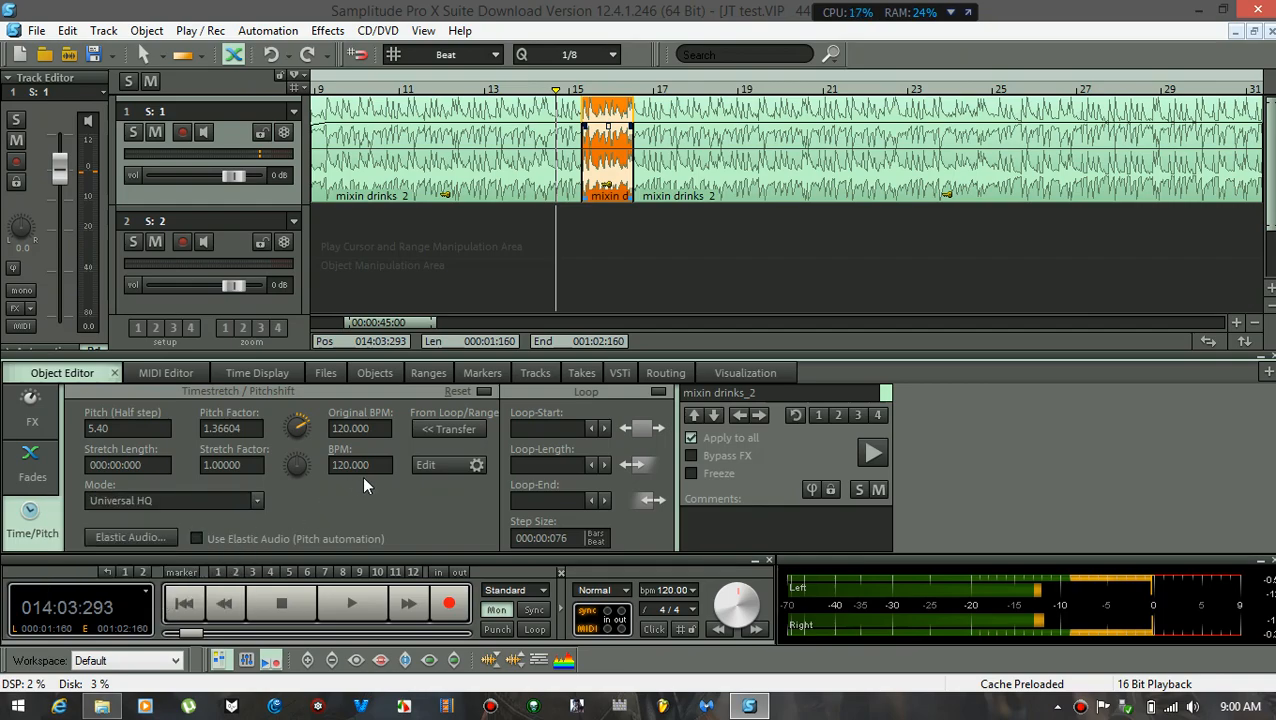
left_click(338, 604)
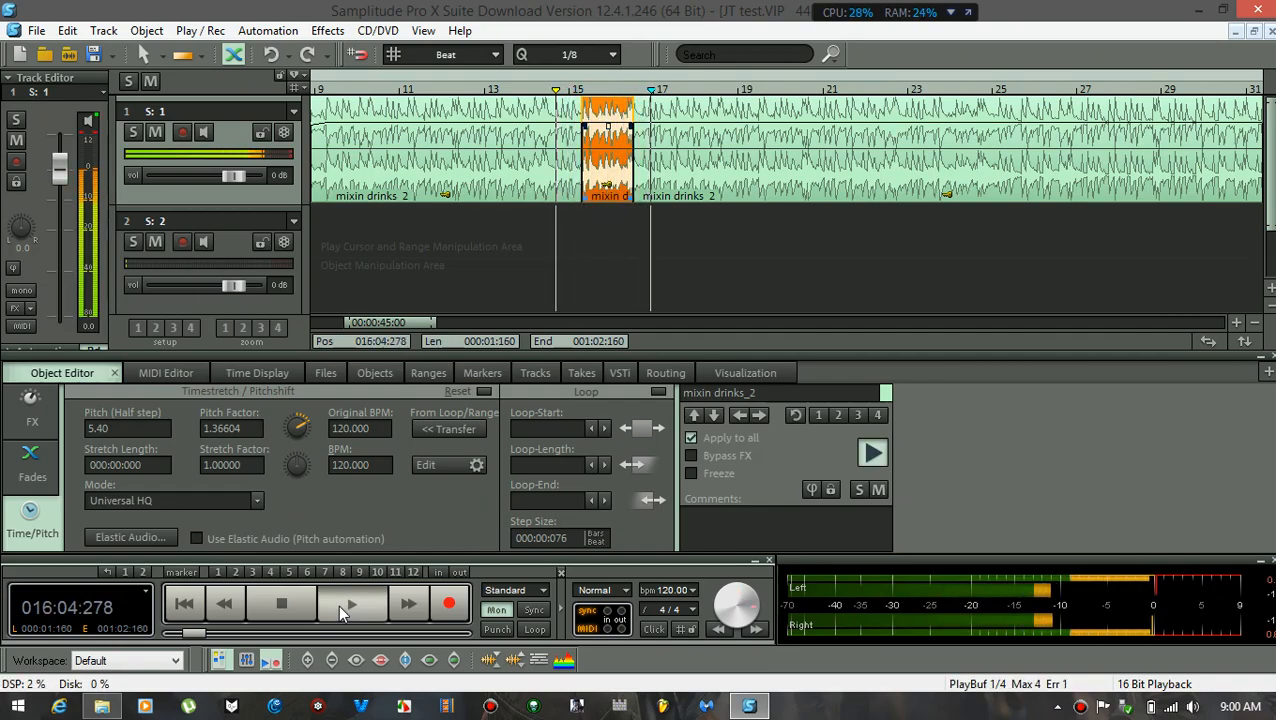
key("space")
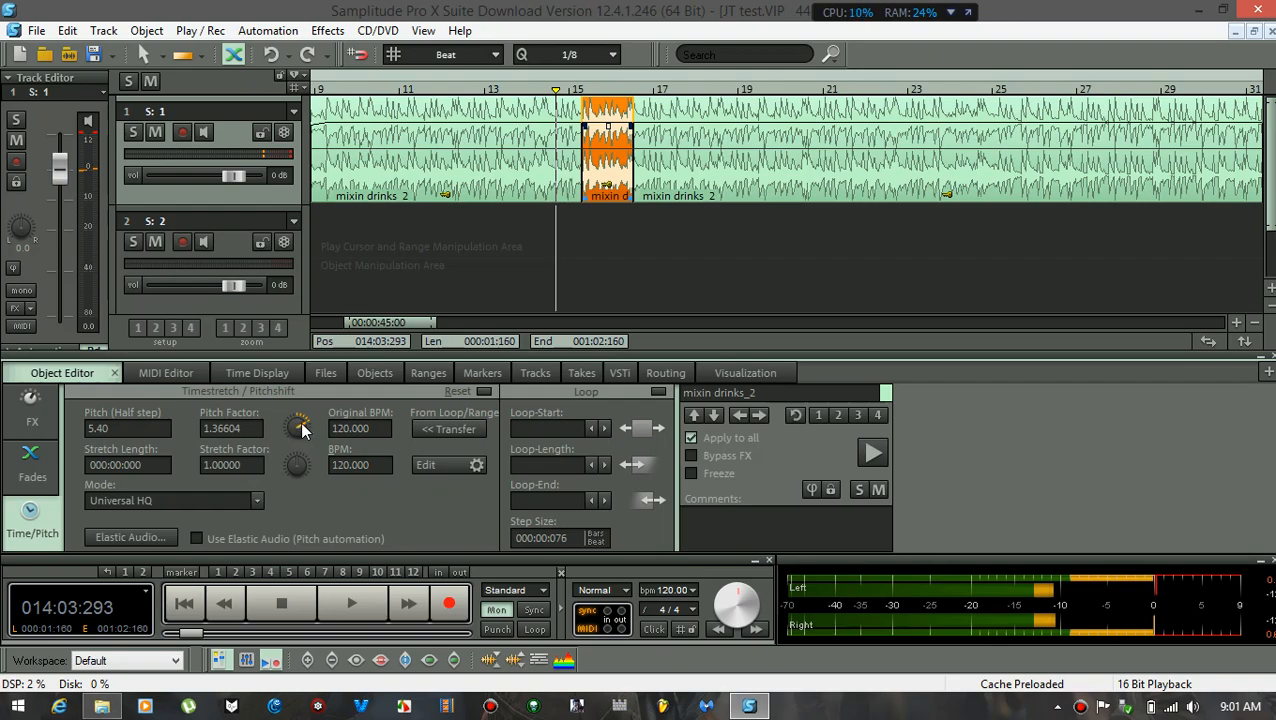
Try the short object's pitch at -5.80 half steps in Universal HQ mode and audition the section
left_click_drag(303, 463, 297, 482)
left_click_drag(271, 395, 242, 414)
key("space")
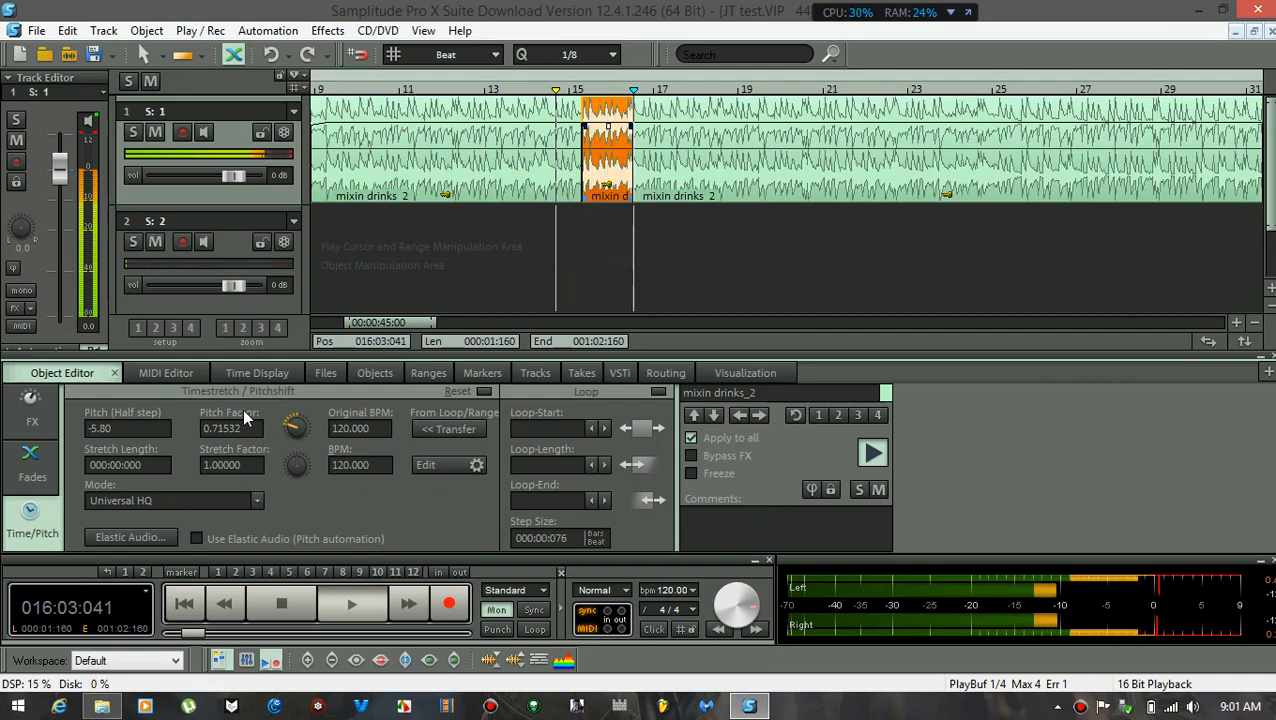
key("space")
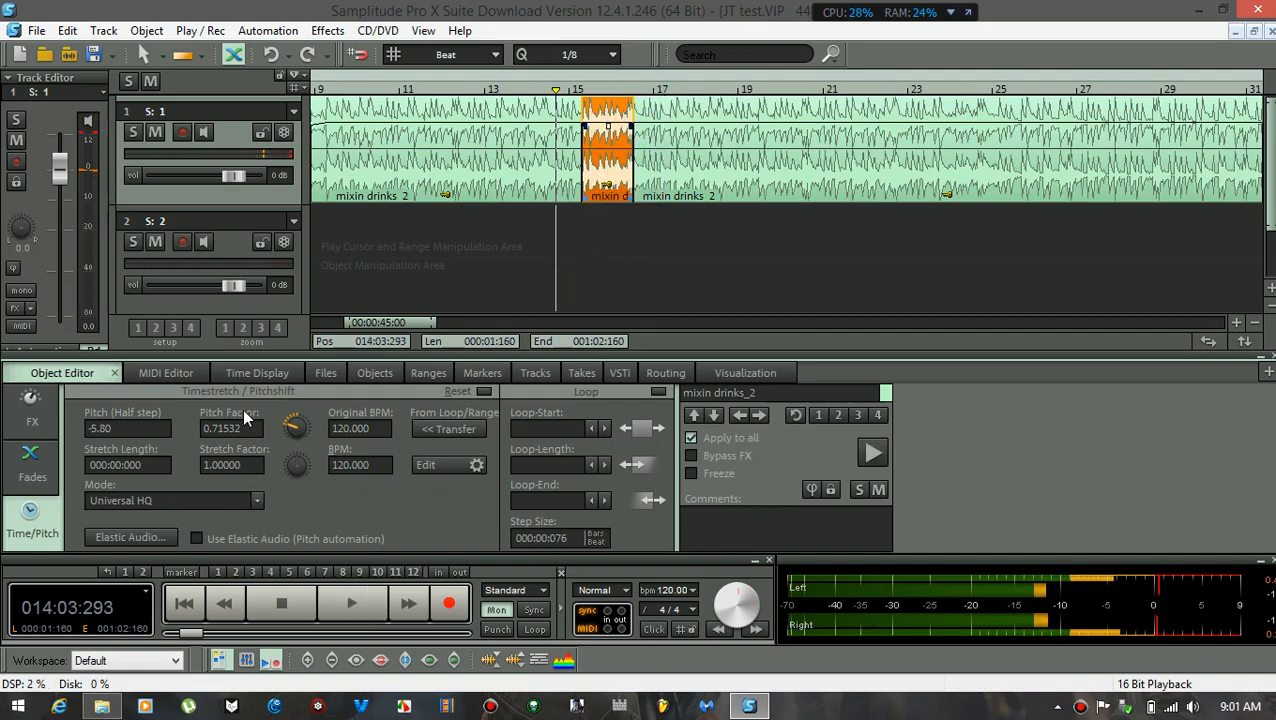
Try the short object's pitch at -9.60 half steps and audition the section
left_click_drag(289, 427, 279, 435)
key("space")
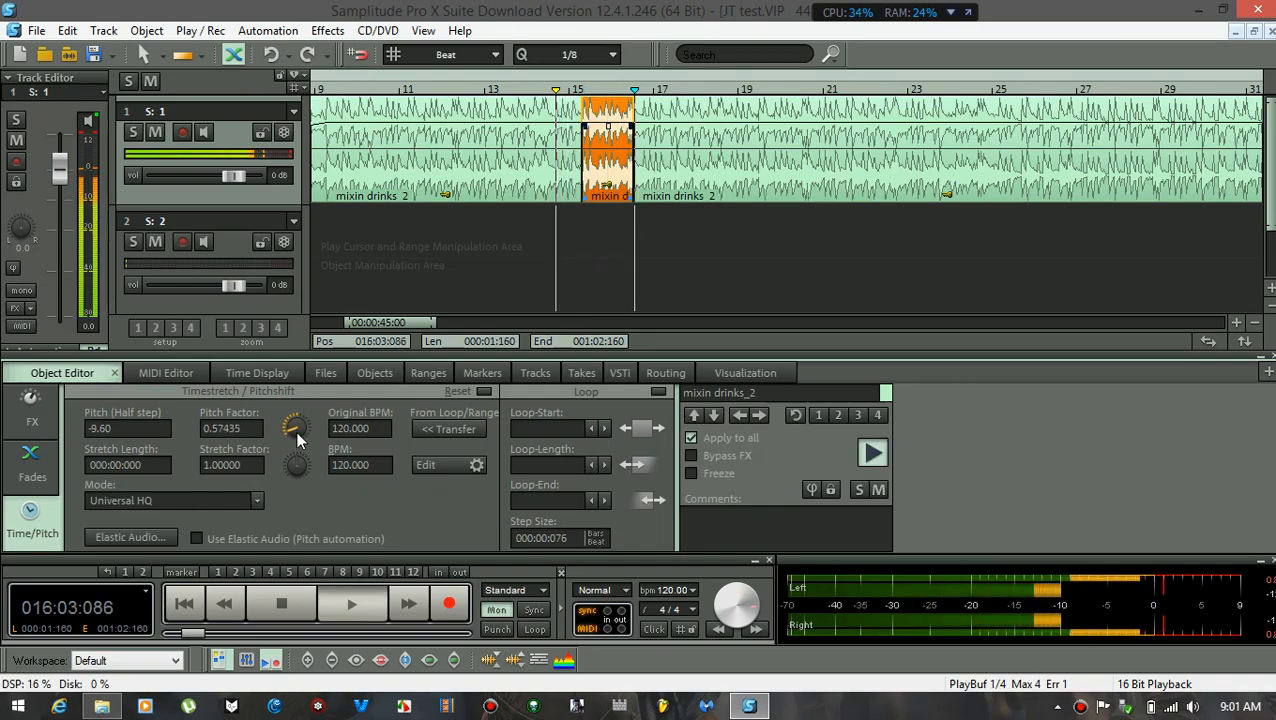
key("space")
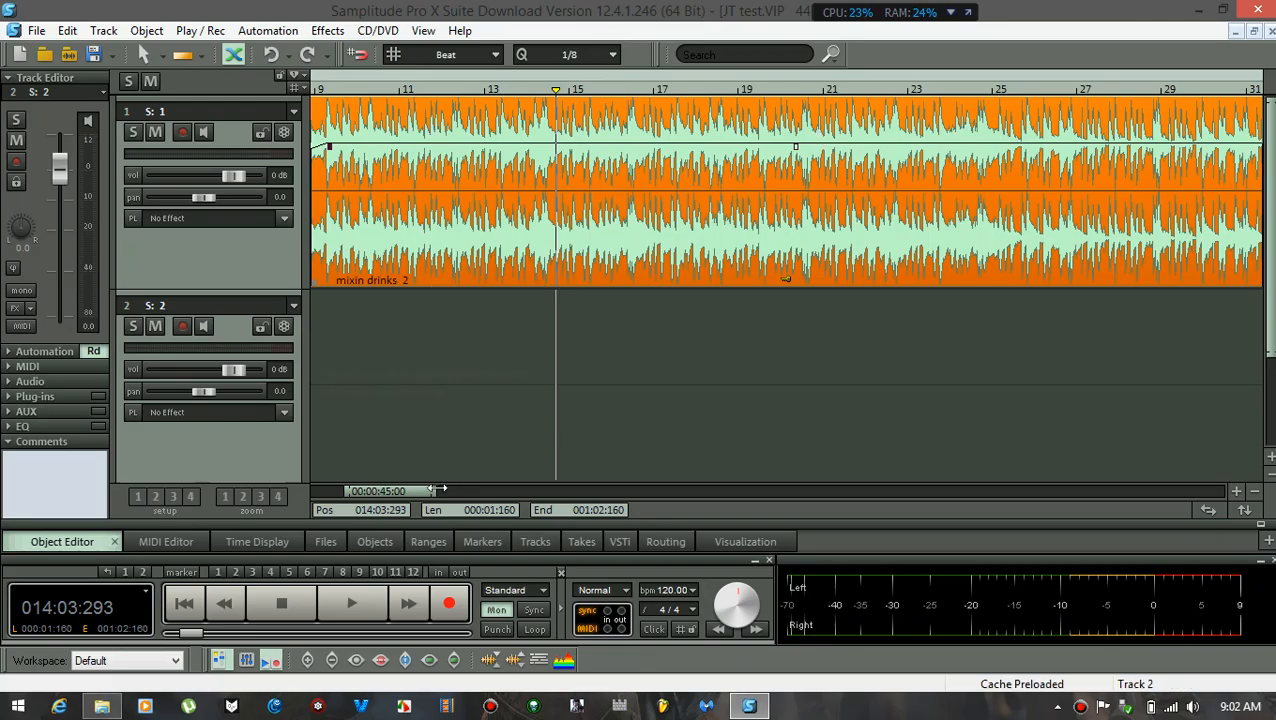
Insert the VariVerb Pro reverb in the first plug-in slot of the whole mixin drinks_2 object
left_click_drag(435, 490, 710, 490)
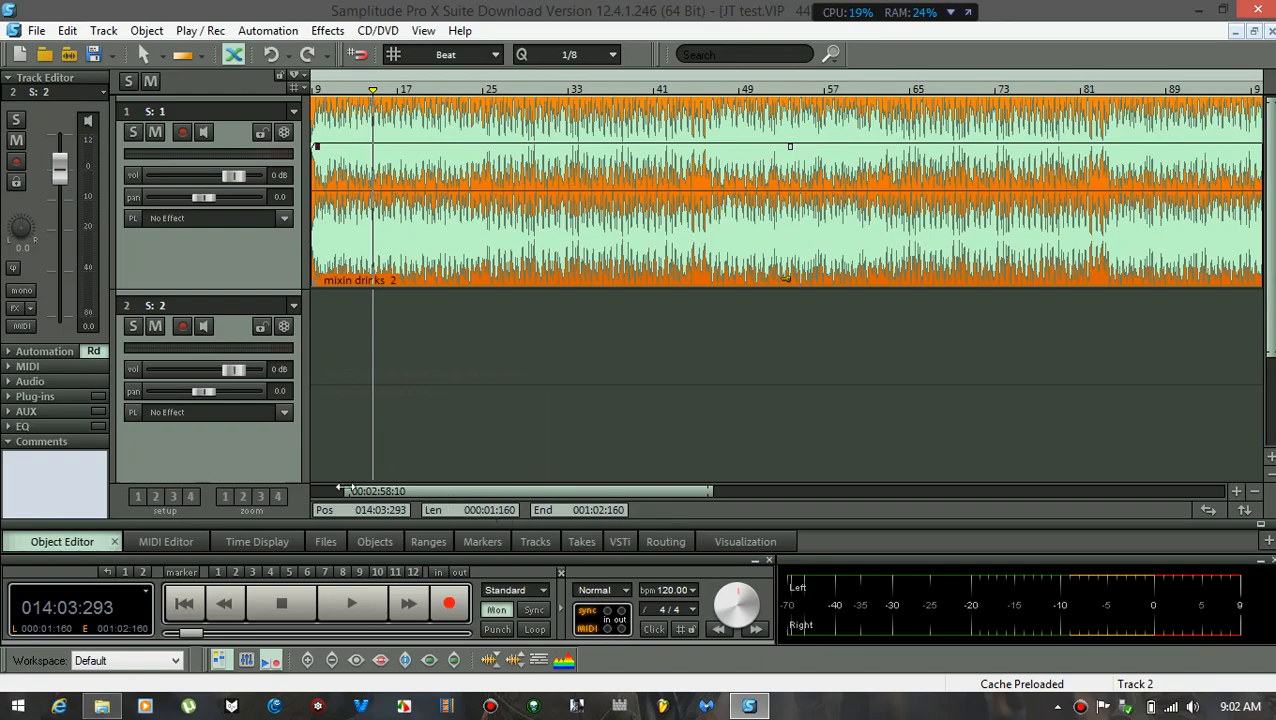
left_click_drag(348, 490, 313, 490)
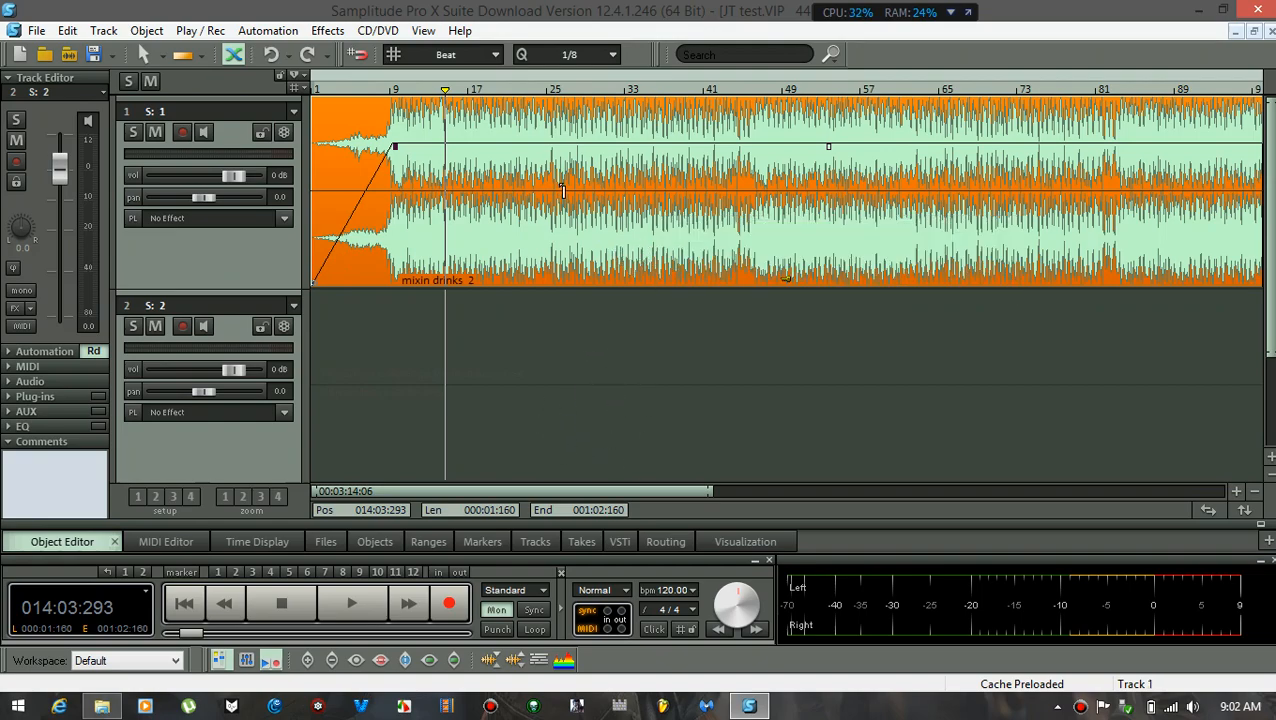
double_click(650, 268)
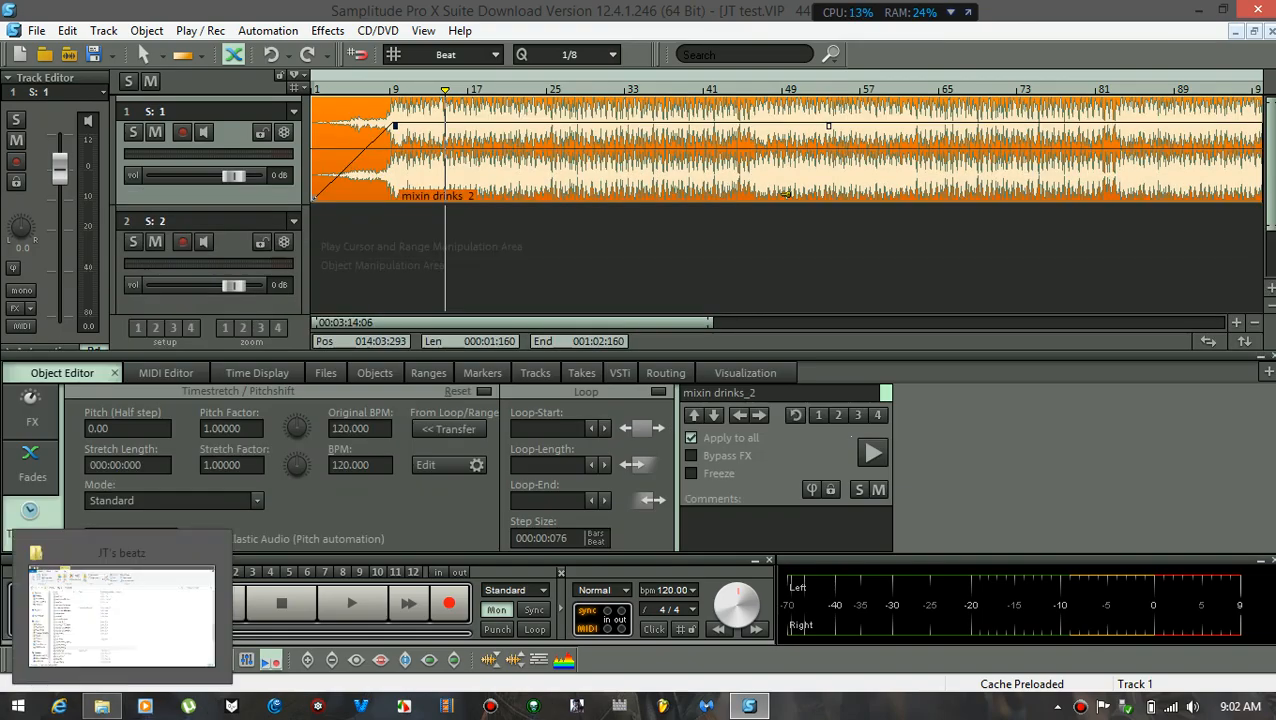
left_click(32, 410)
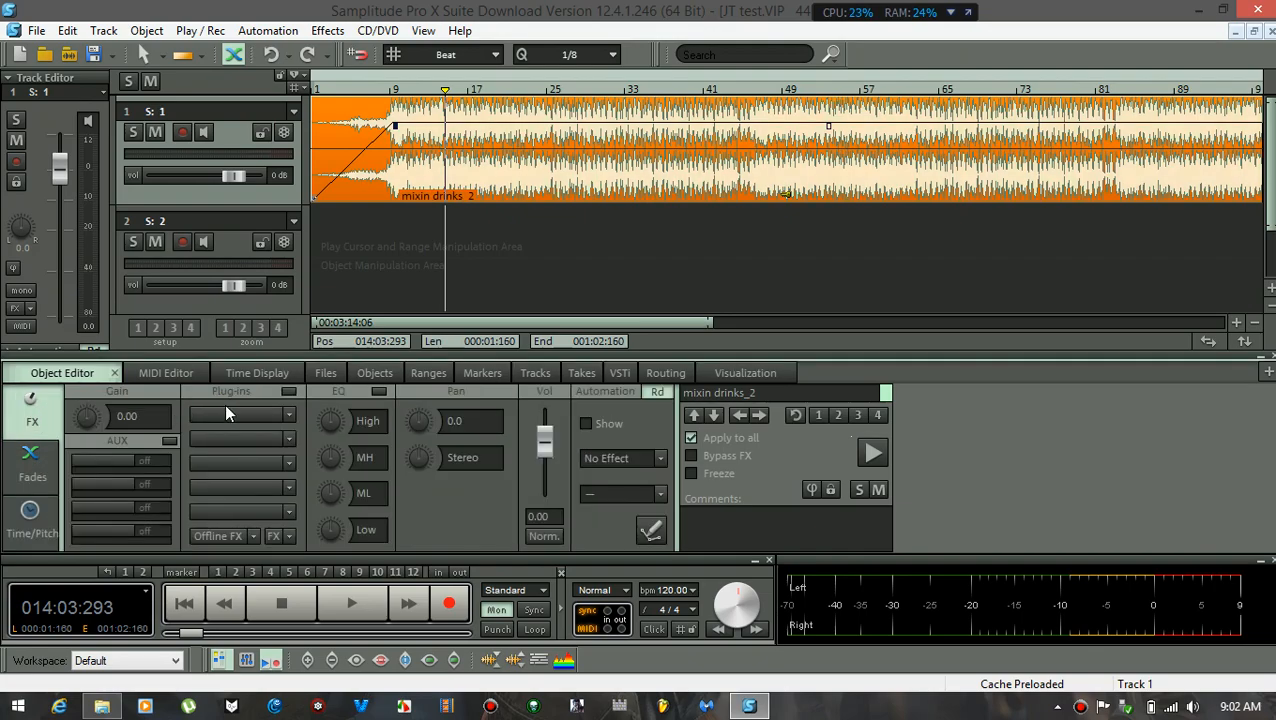
left_click(233, 413)
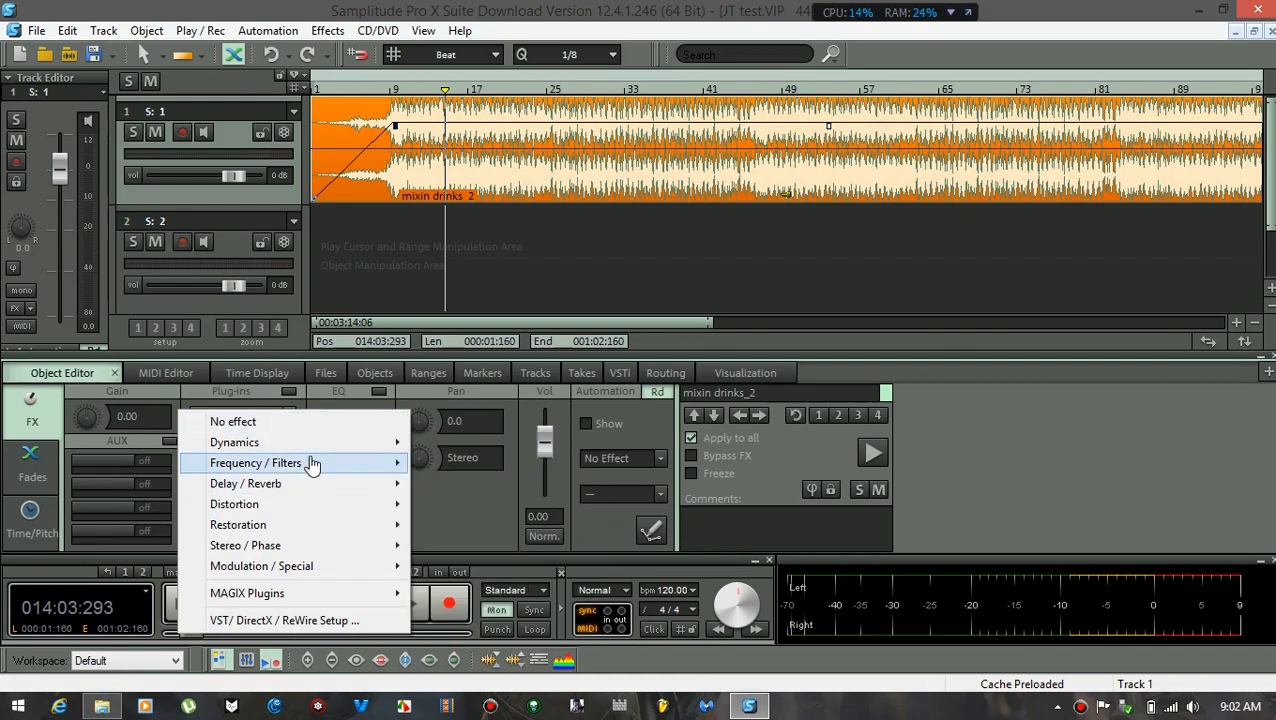
mouse_move(313, 490)
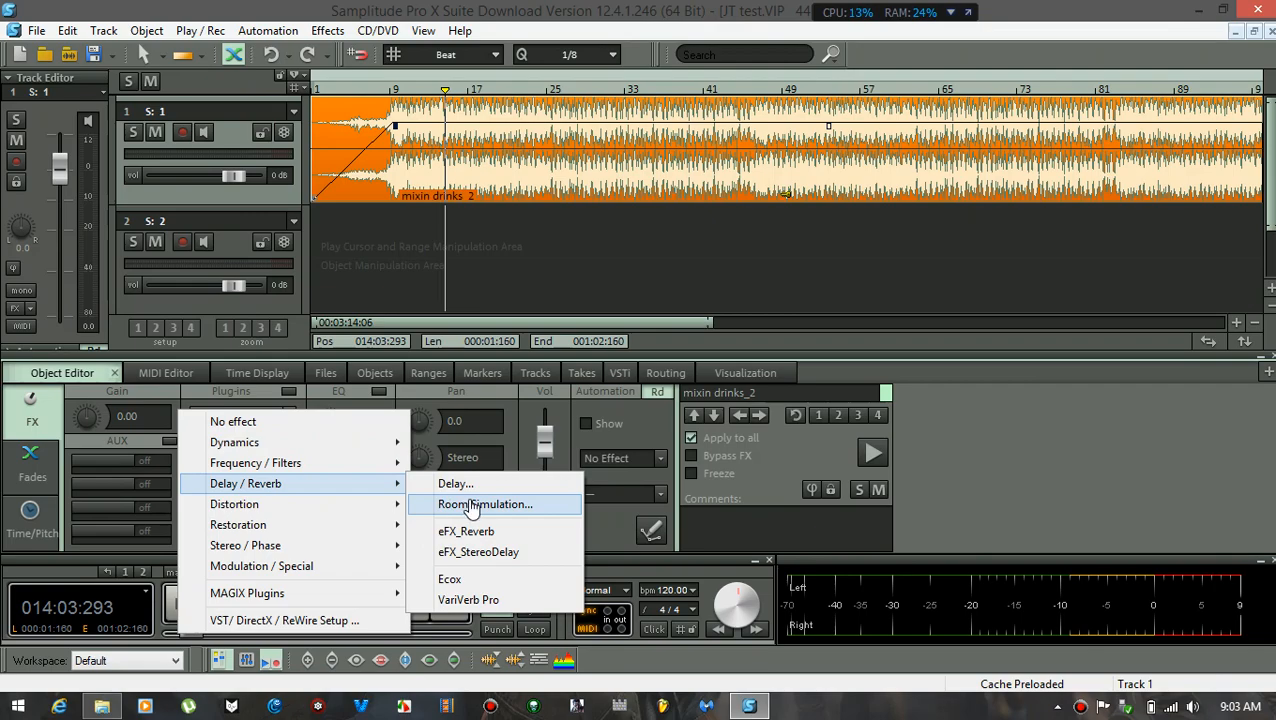
left_click(468, 600)
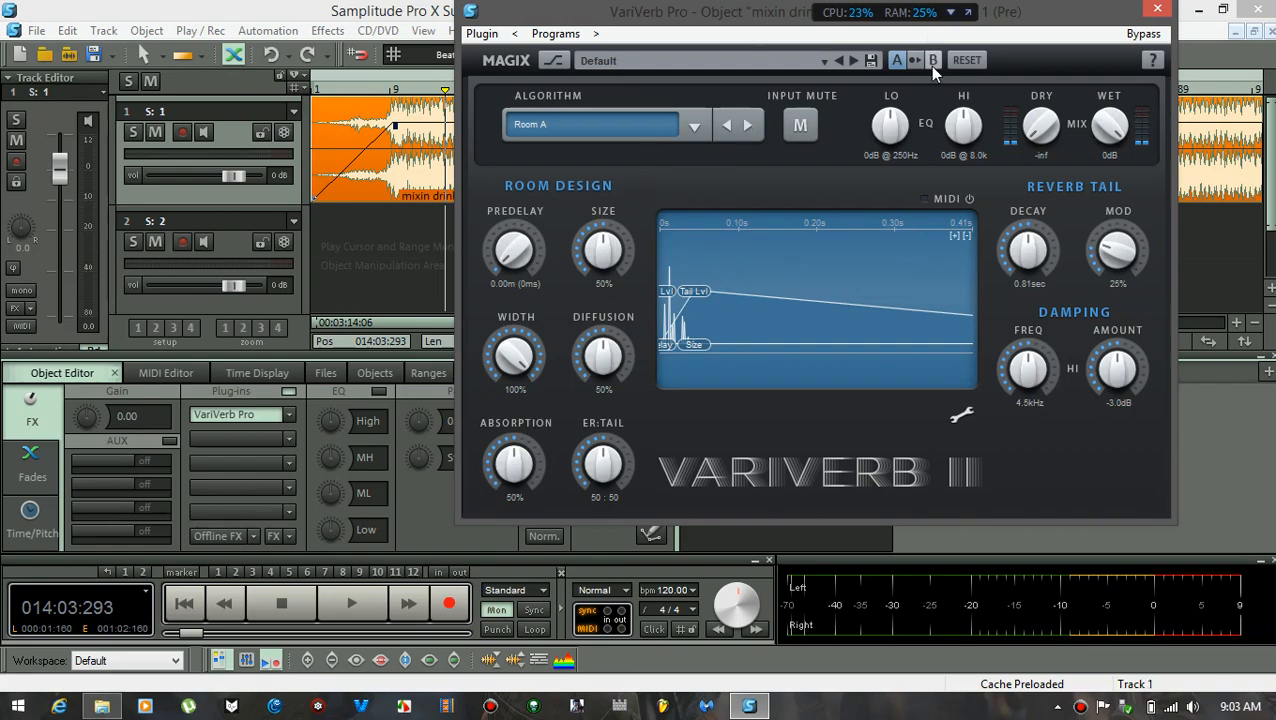
Load the Dark Cathedral preset from the Halls category in VariVerb Pro
left_click(822, 60)
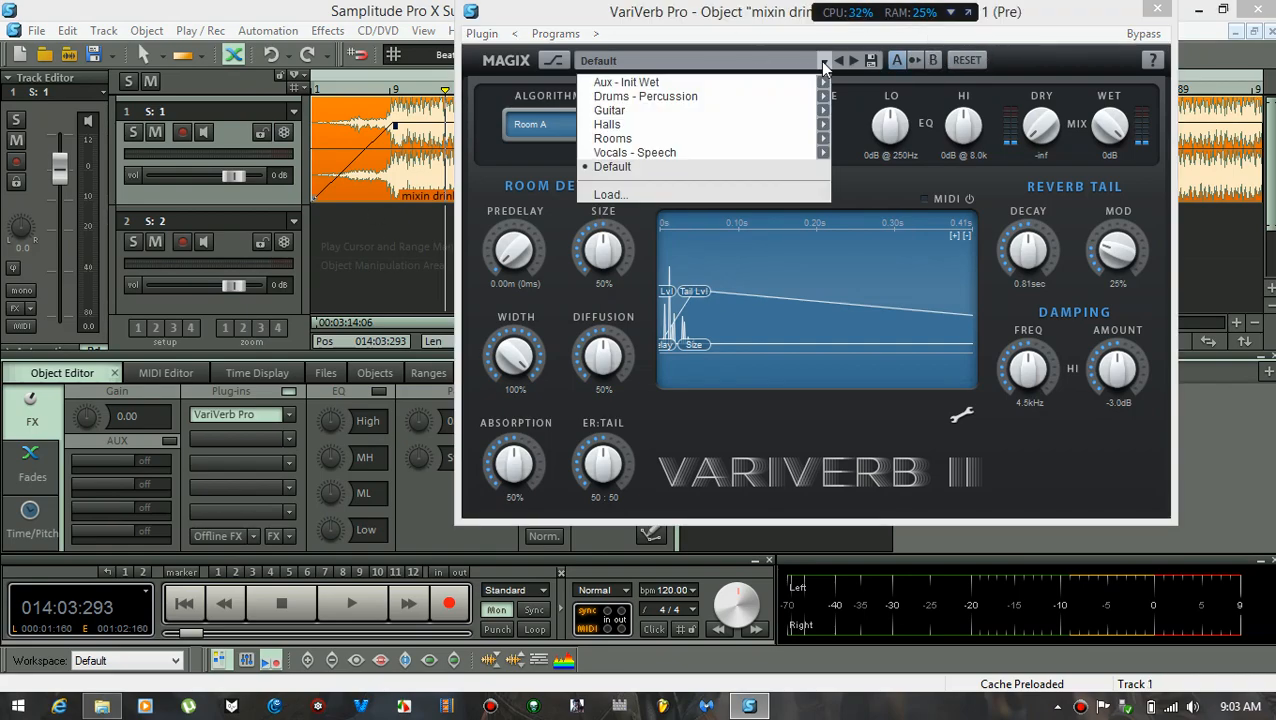
mouse_move(733, 142)
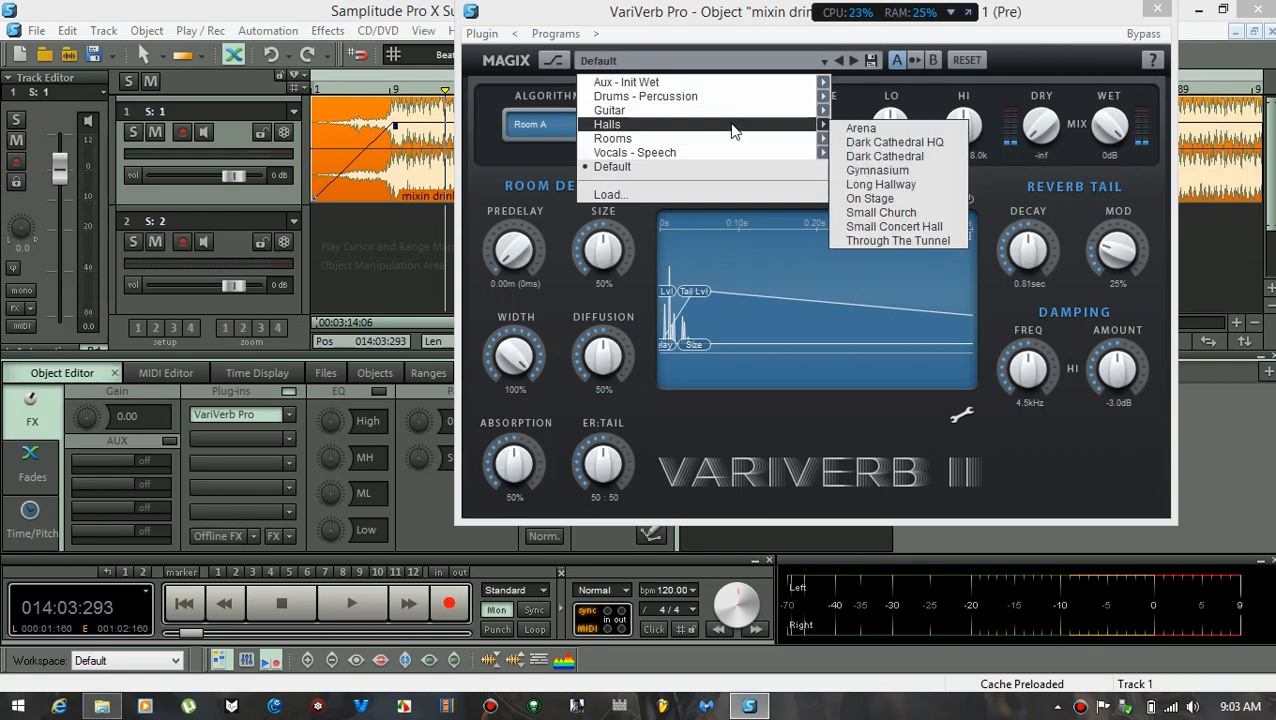
left_click(883, 160)
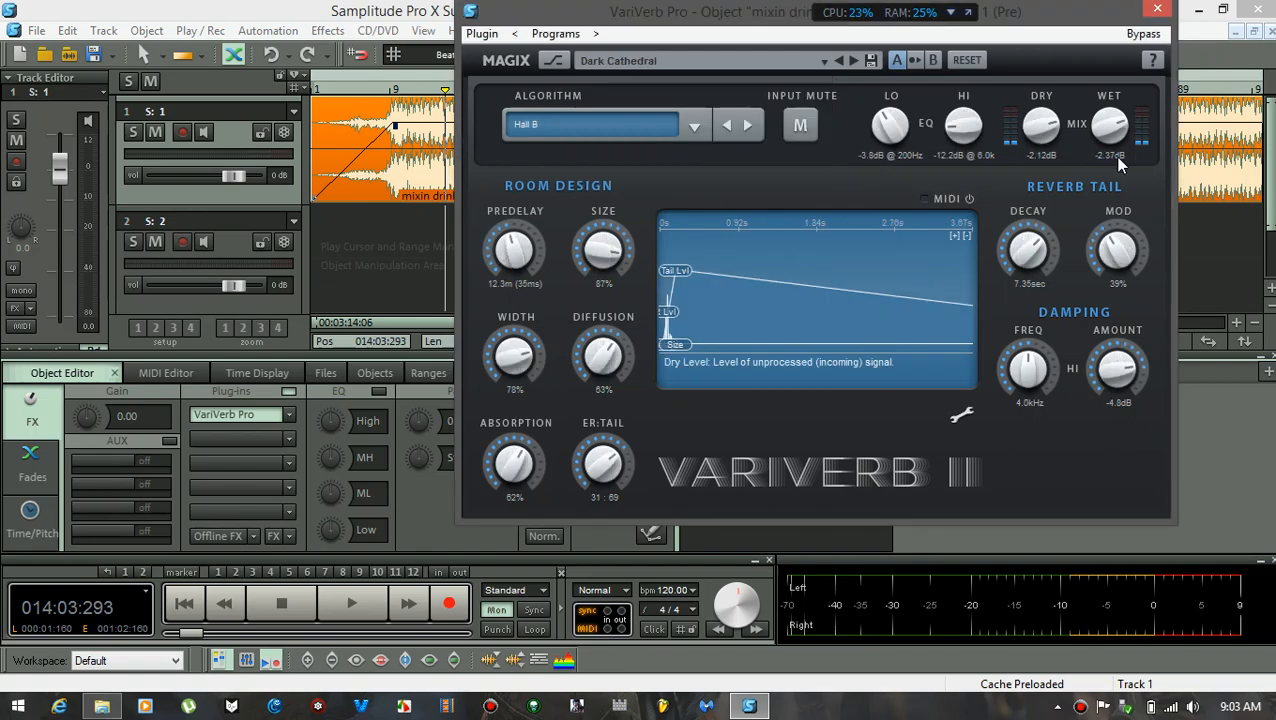
During playback, adjust the VariVerb Pro mix to about -2.27 dB Dry and -8.63 dB Wet, closing the plug-in and stopping playback
mouse_move(1114, 124)
left_mouse_down()
mouse_move(1102, 111)
mouse_move(1090, 130)
left_mouse_up()
key("space")
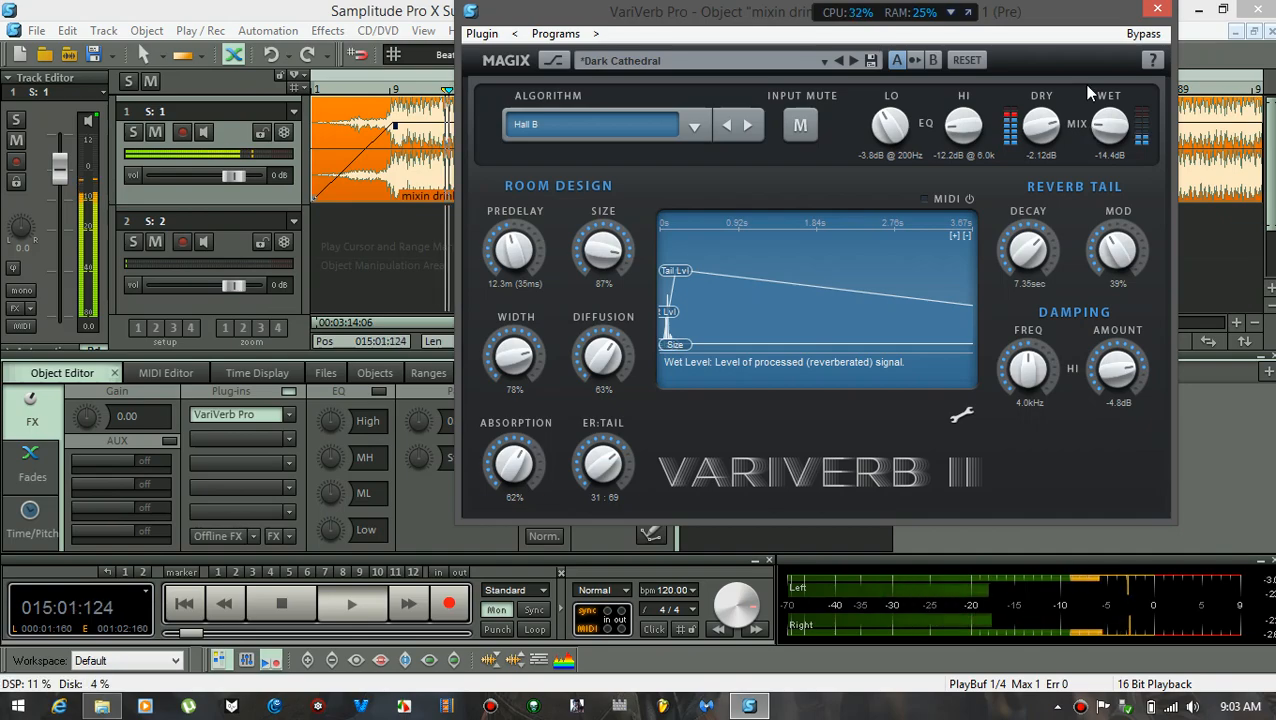
left_click_drag(1001, 55, 765, 106)
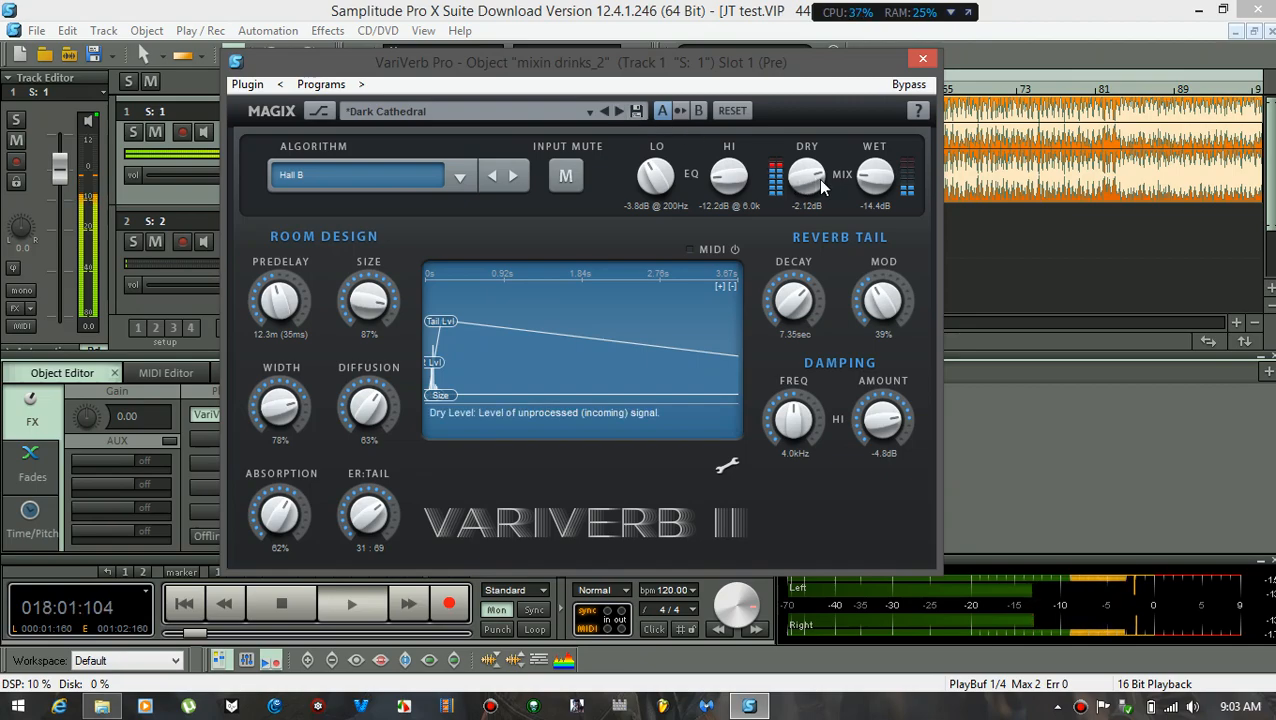
left_click_drag(814, 173, 826, 187)
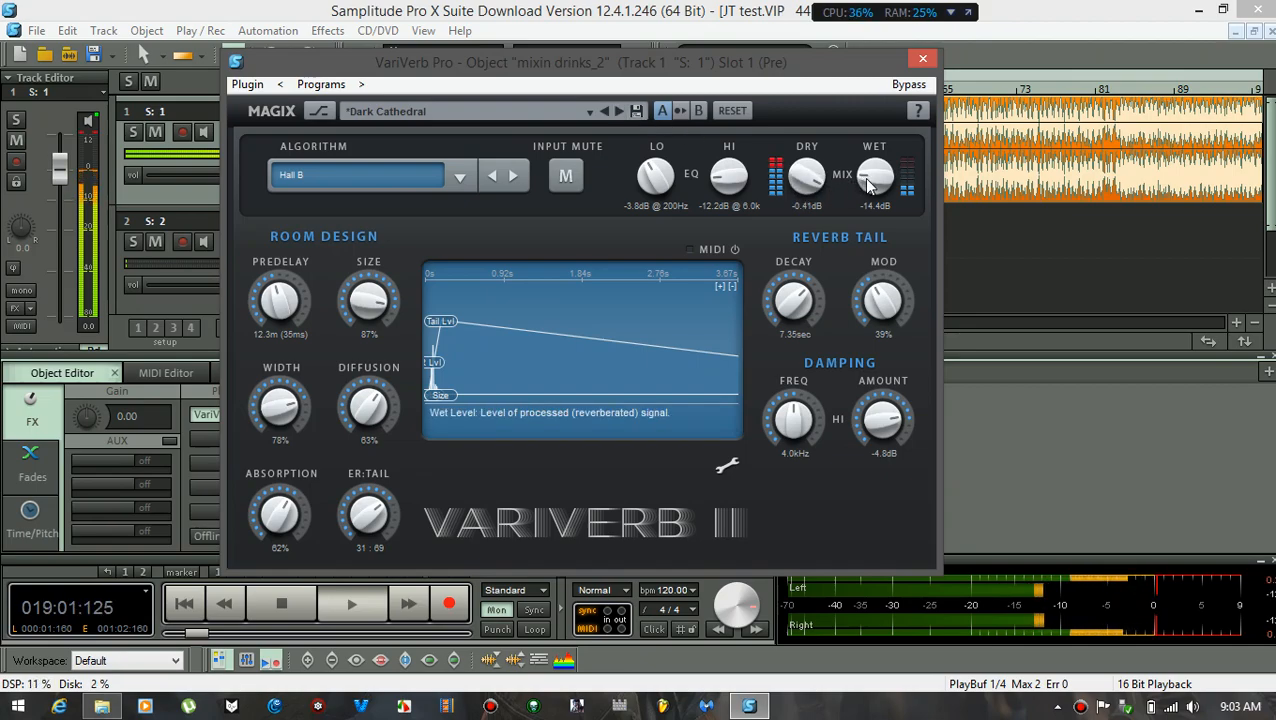
left_click_drag(818, 178, 867, 165)
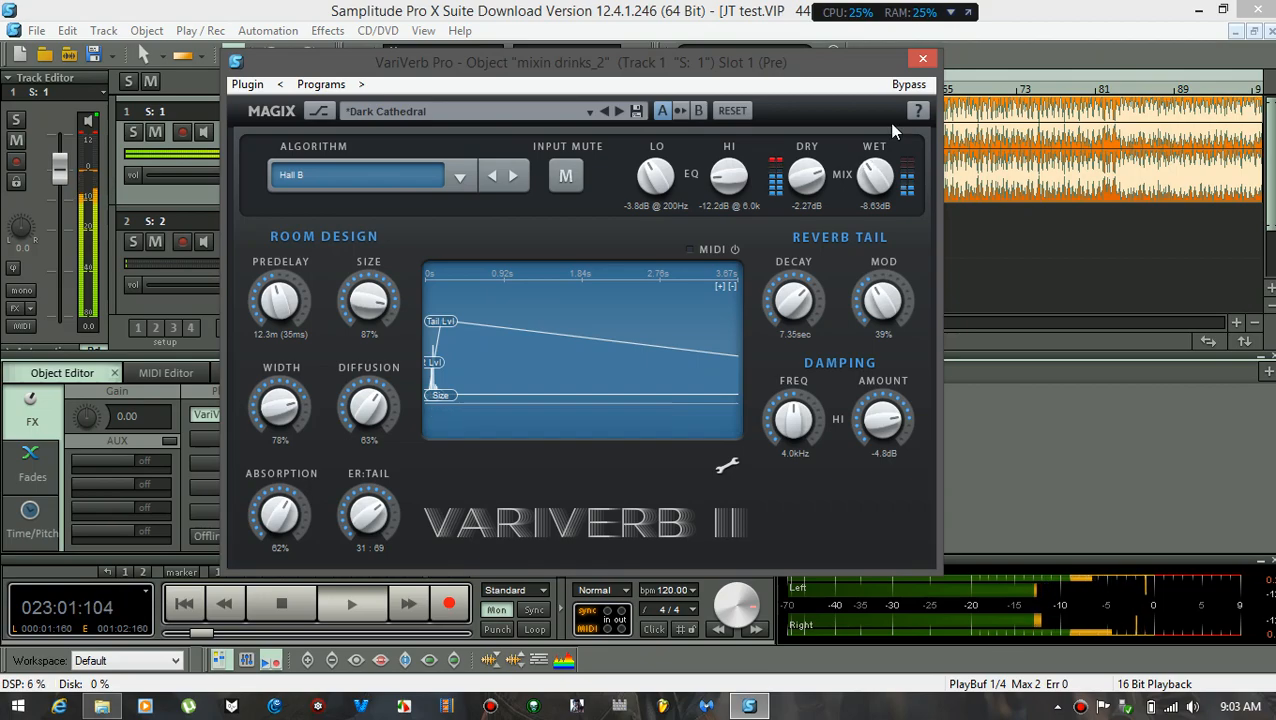
left_click(925, 60)
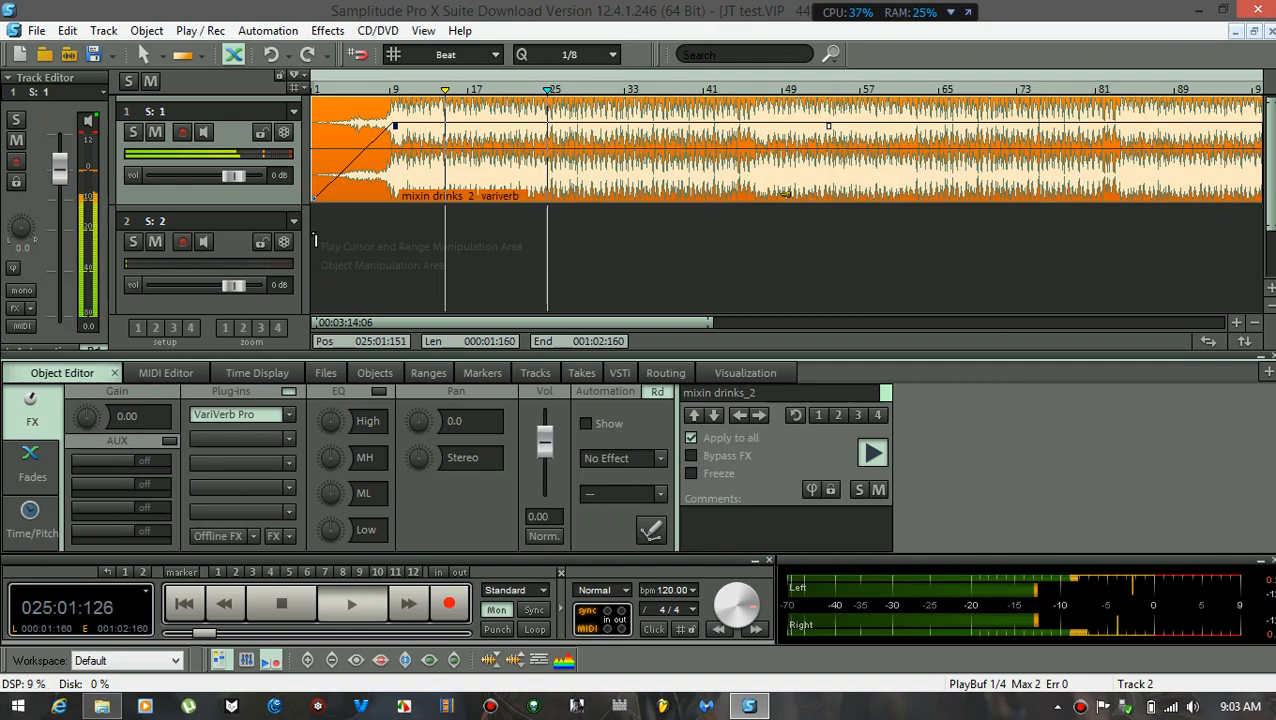
key("space")
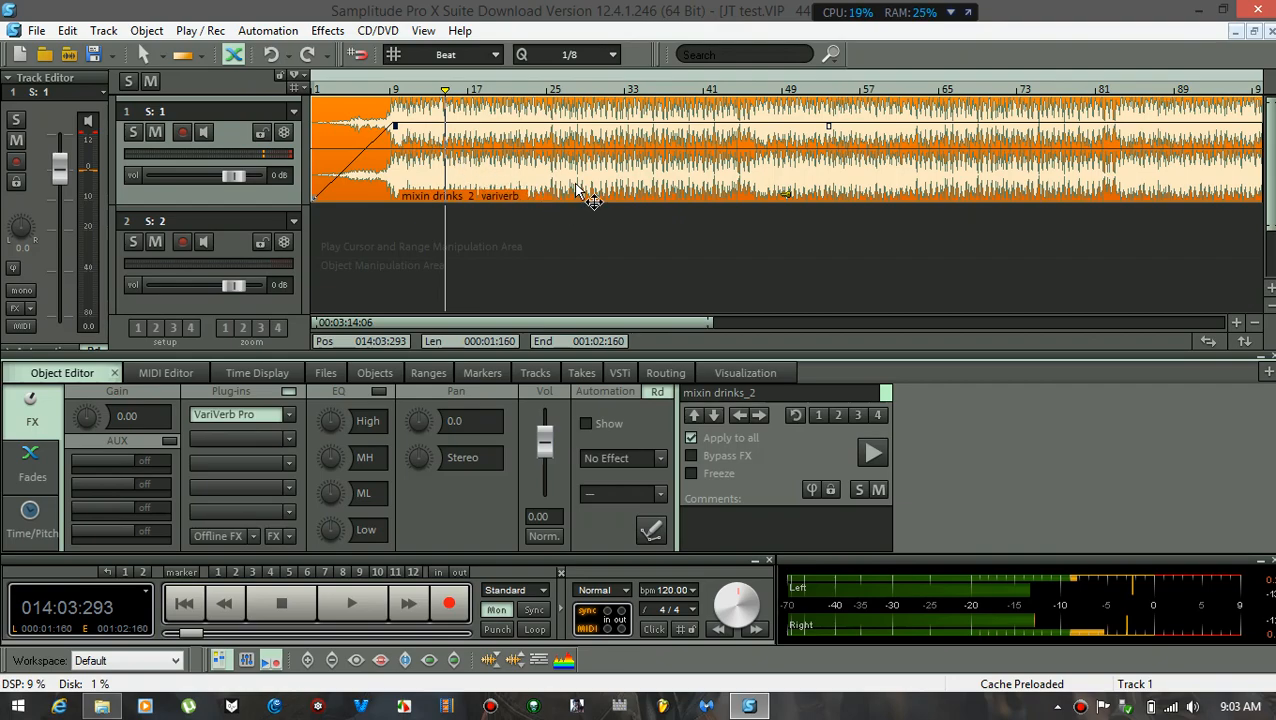
Move the mixin drinks_2 object with its reverb down to track 2 and audition it there
left_click_drag(590, 200, 568, 245)
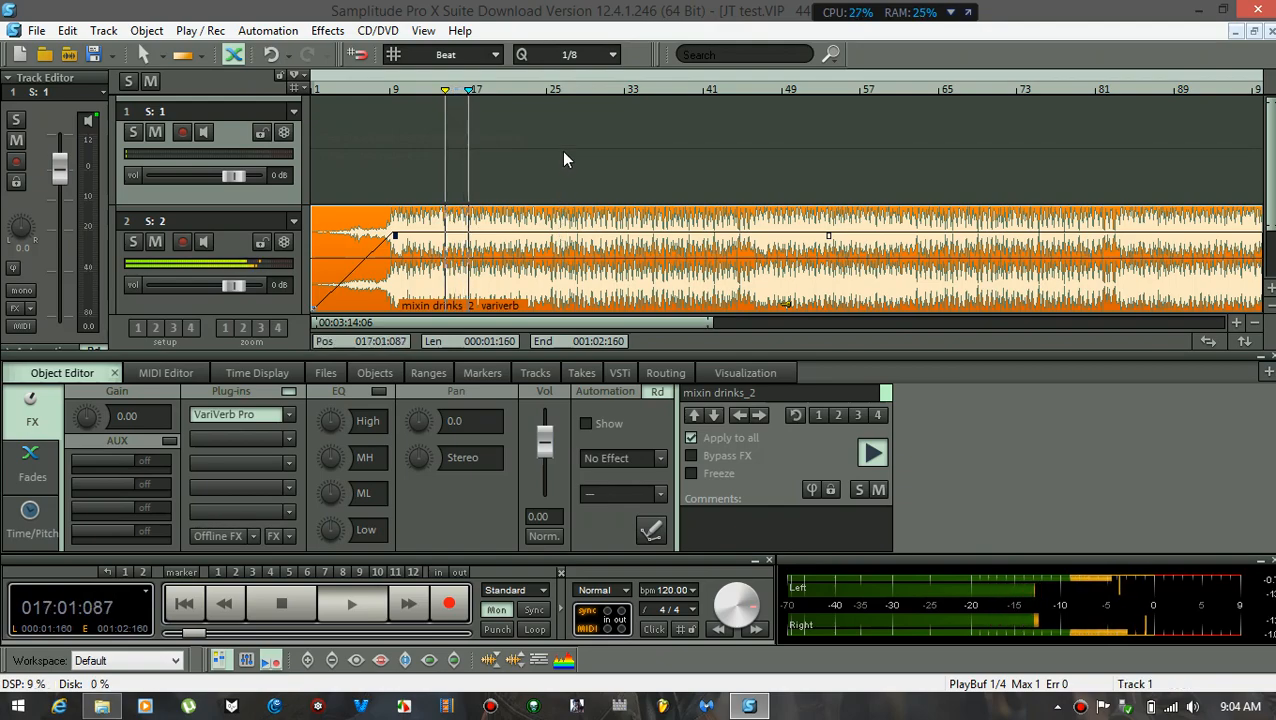
key("space")
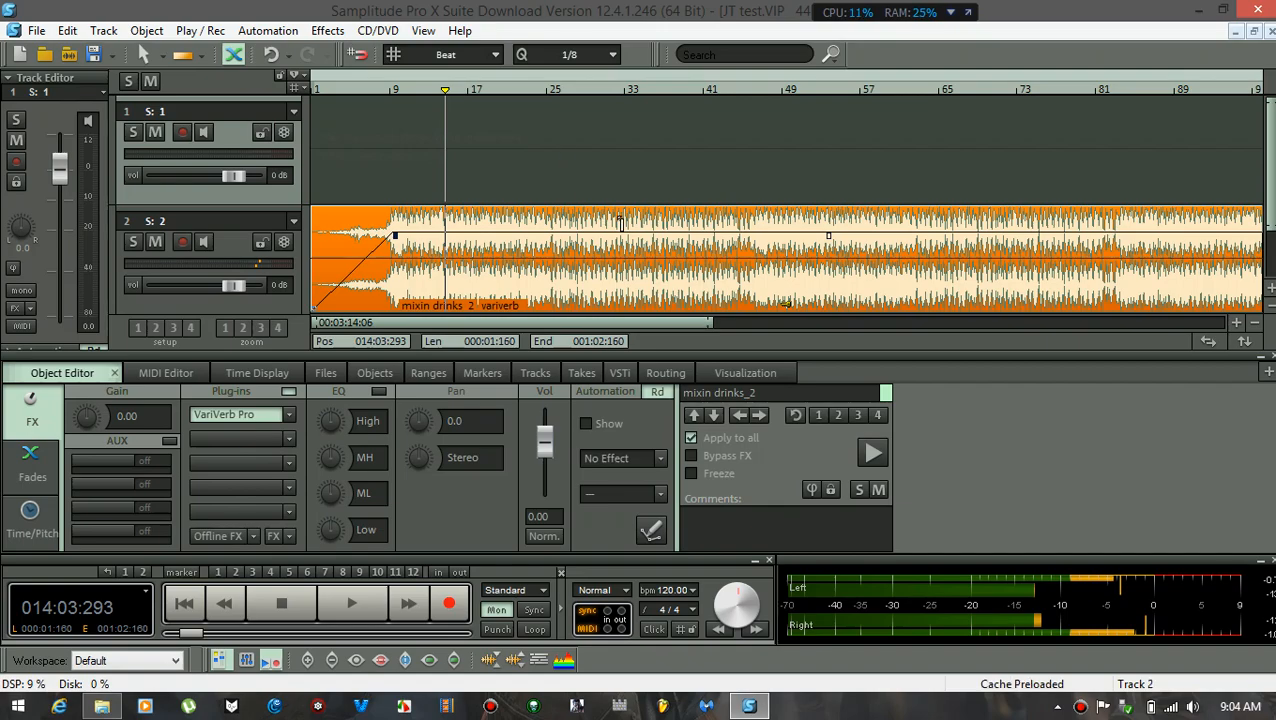
Undo the object's move to track 2 and its VariVerb Pro insertion, and audition the object without effects
key("ctrl+z")
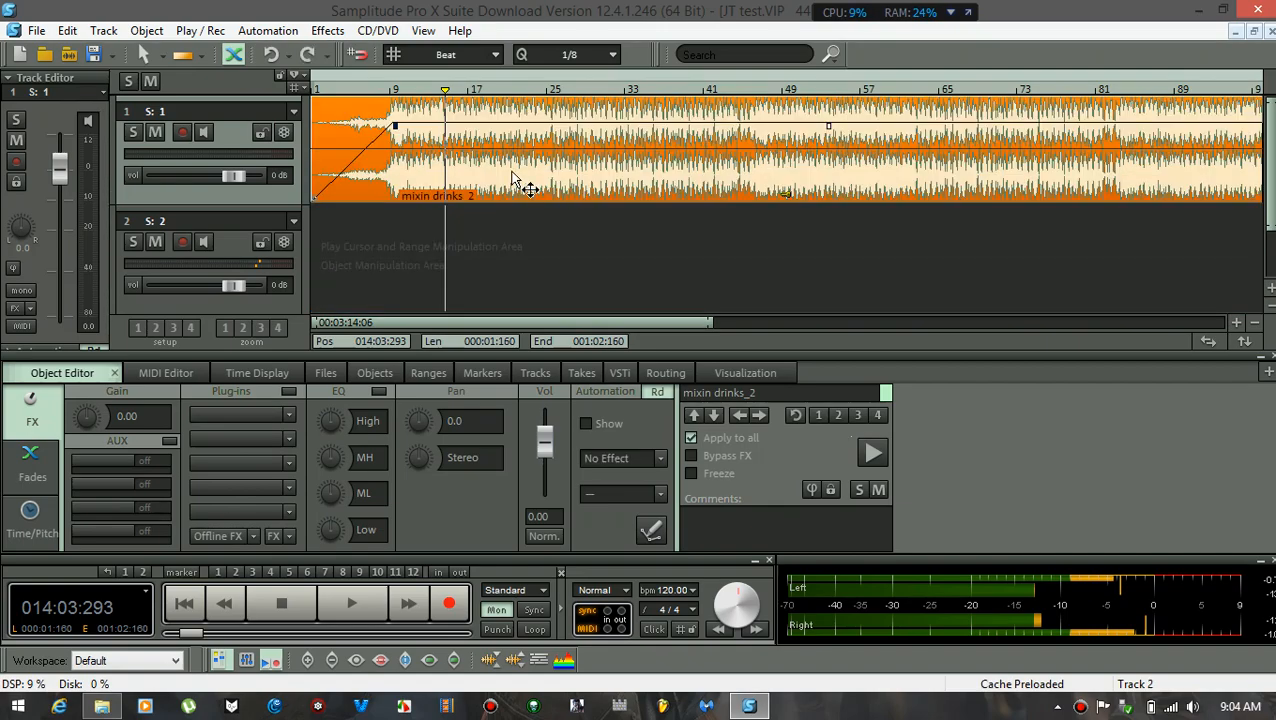
key("space")
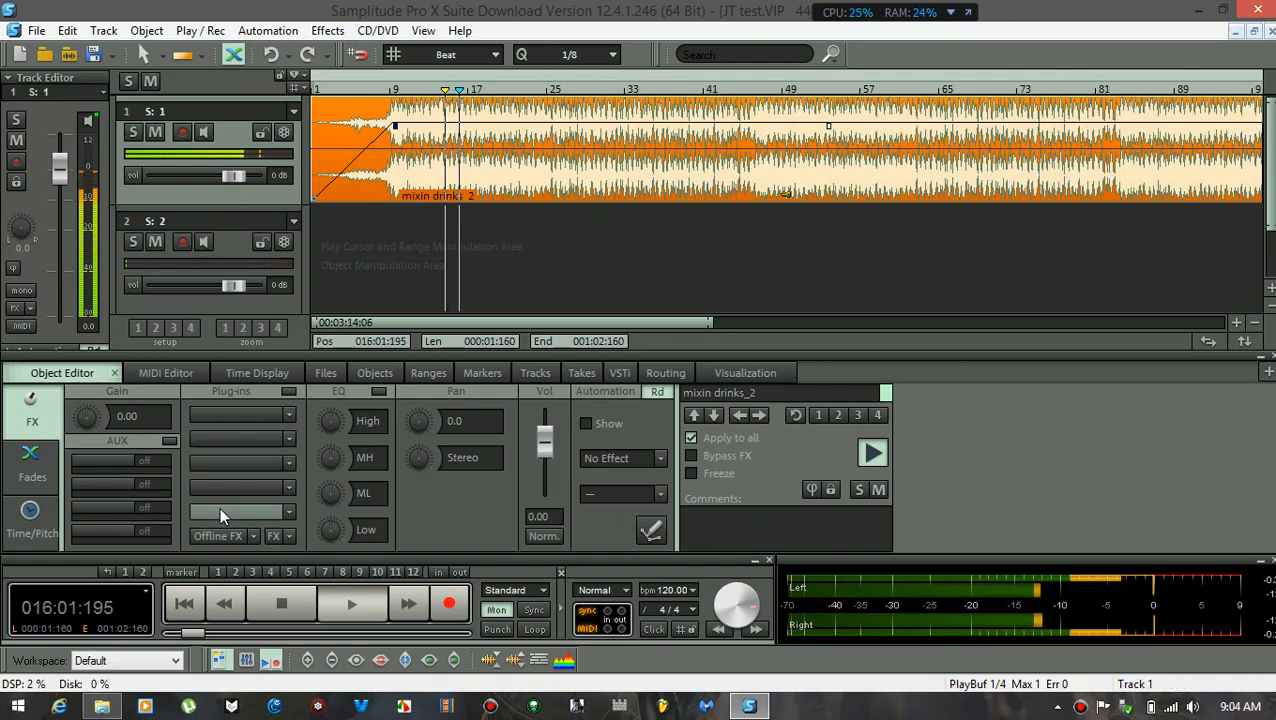
key("space")
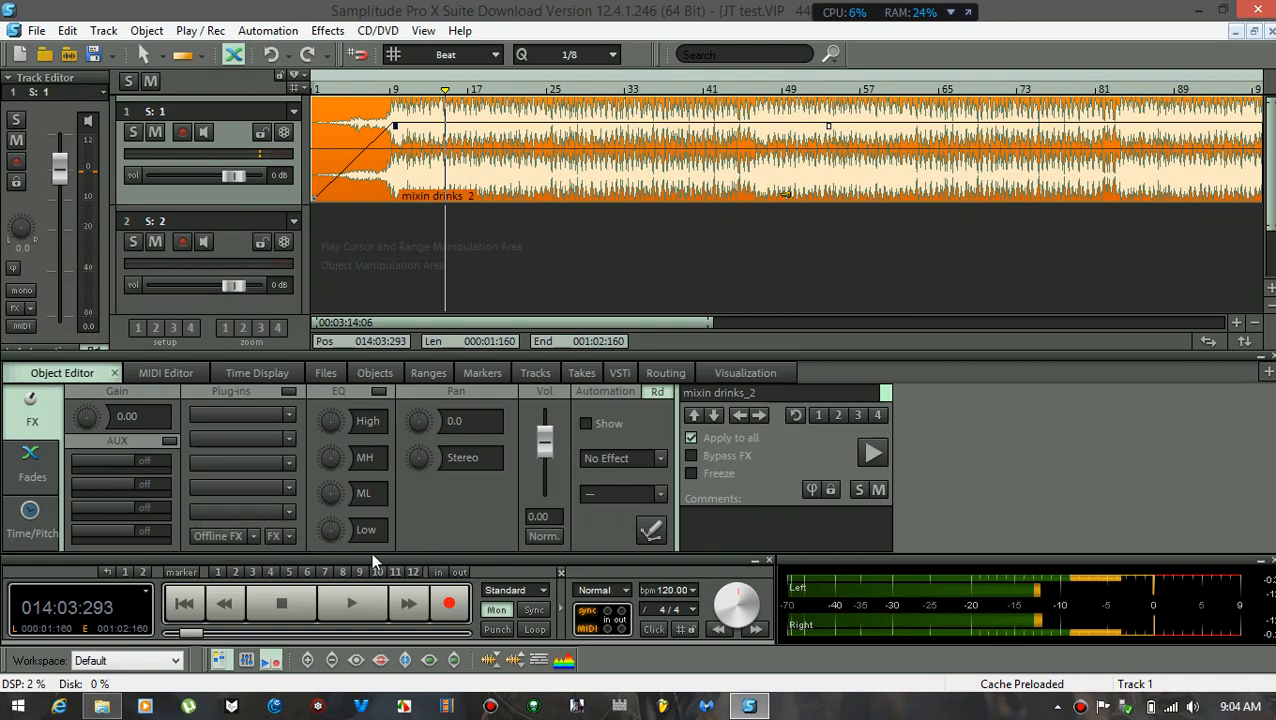
Expand track 1's controls and insert the VariVerb Pro reverb from Delay / Reverb in the track's plug-in slot
left_click(257, 194)
left_click(284, 220)
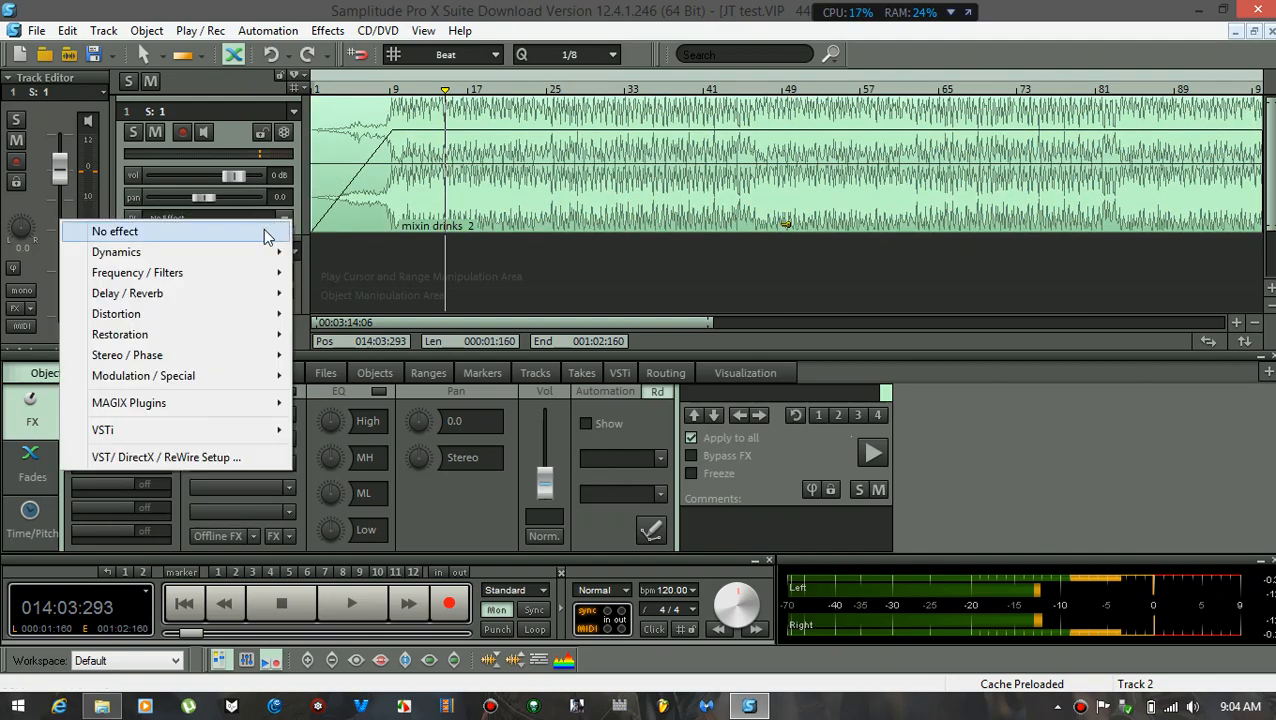
mouse_move(226, 298)
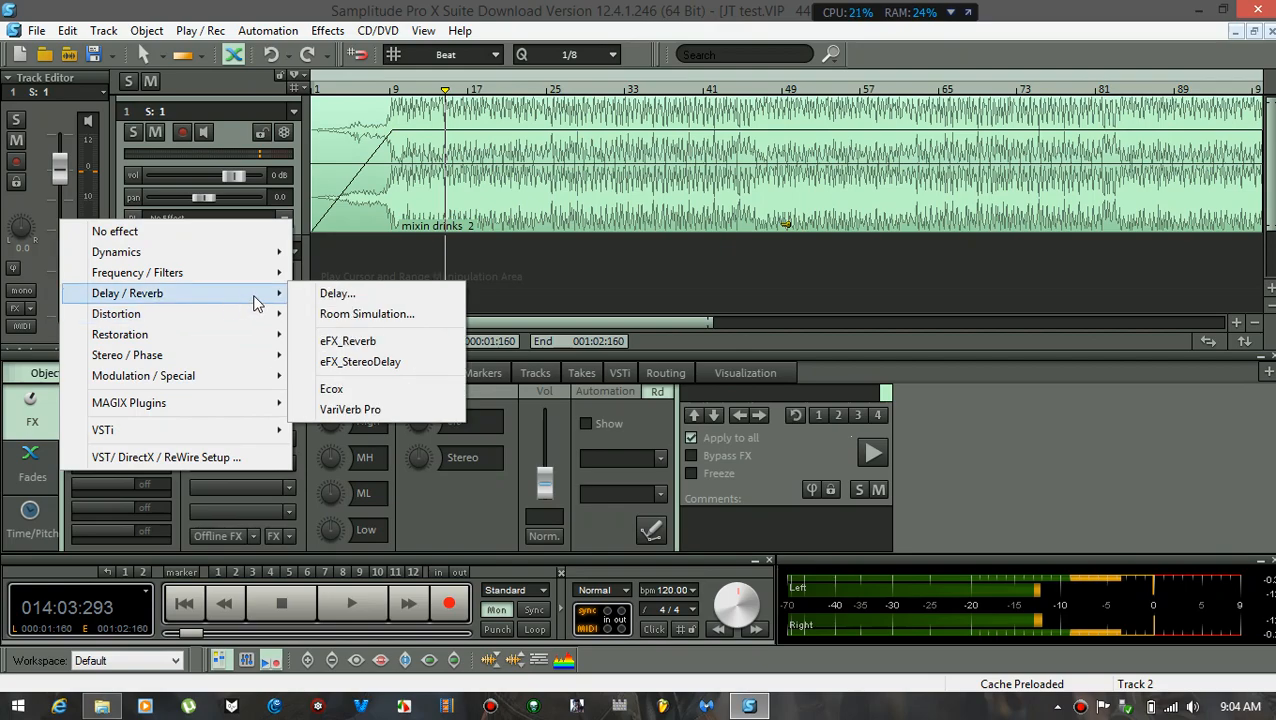
left_click(355, 410)
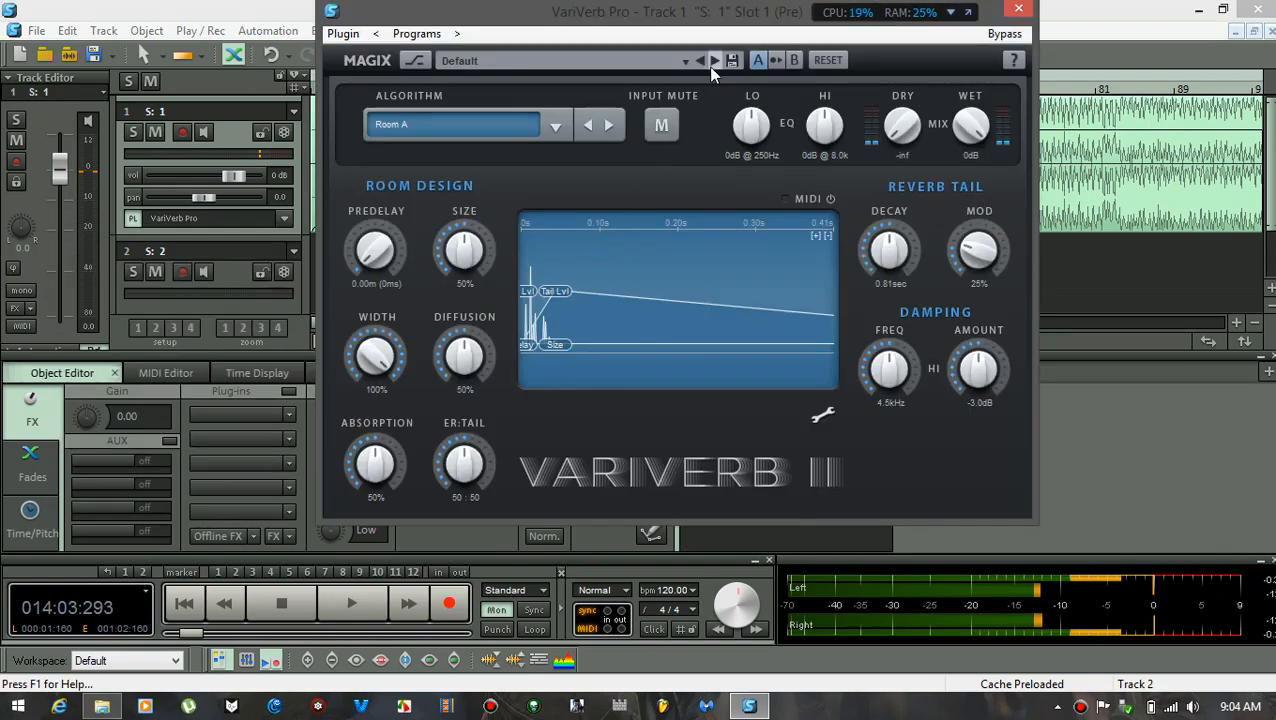
Load the Dark Cathedral HQ preset from Halls, lower Wet to about -4.54 dB during playback, and close the plug-in
left_click(685, 60)
mouse_move(633, 112)
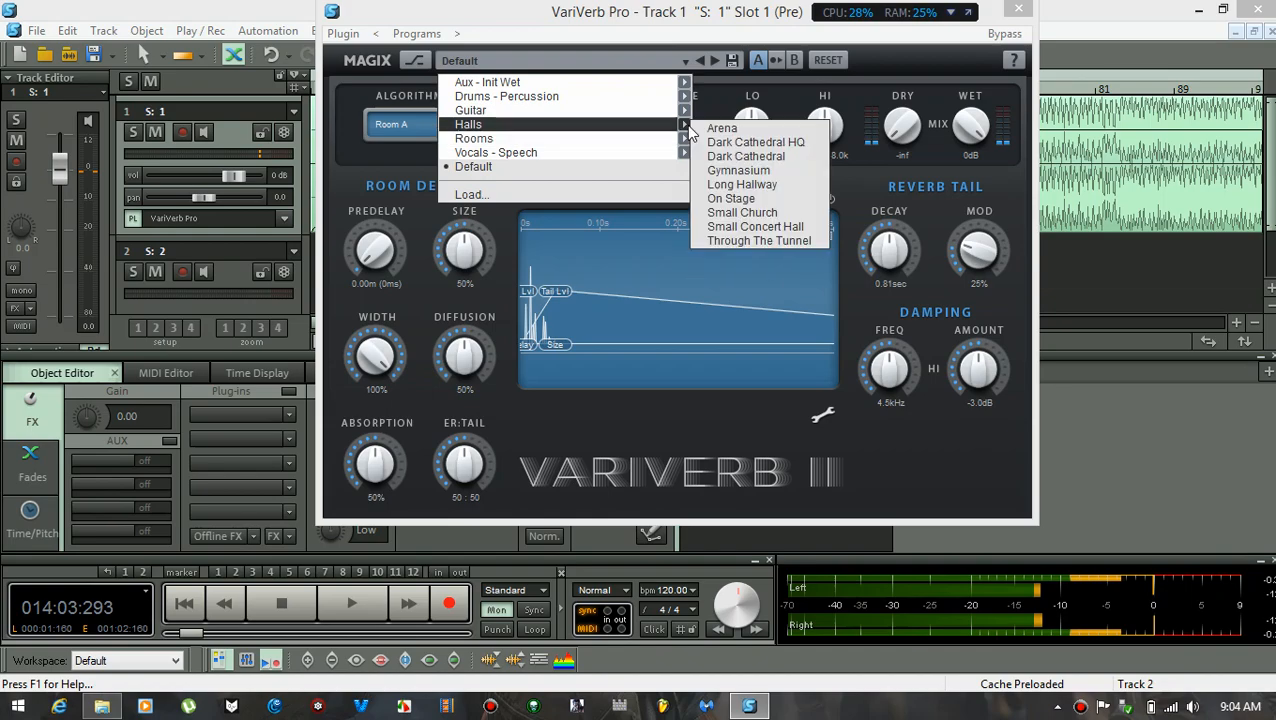
left_click(727, 146)
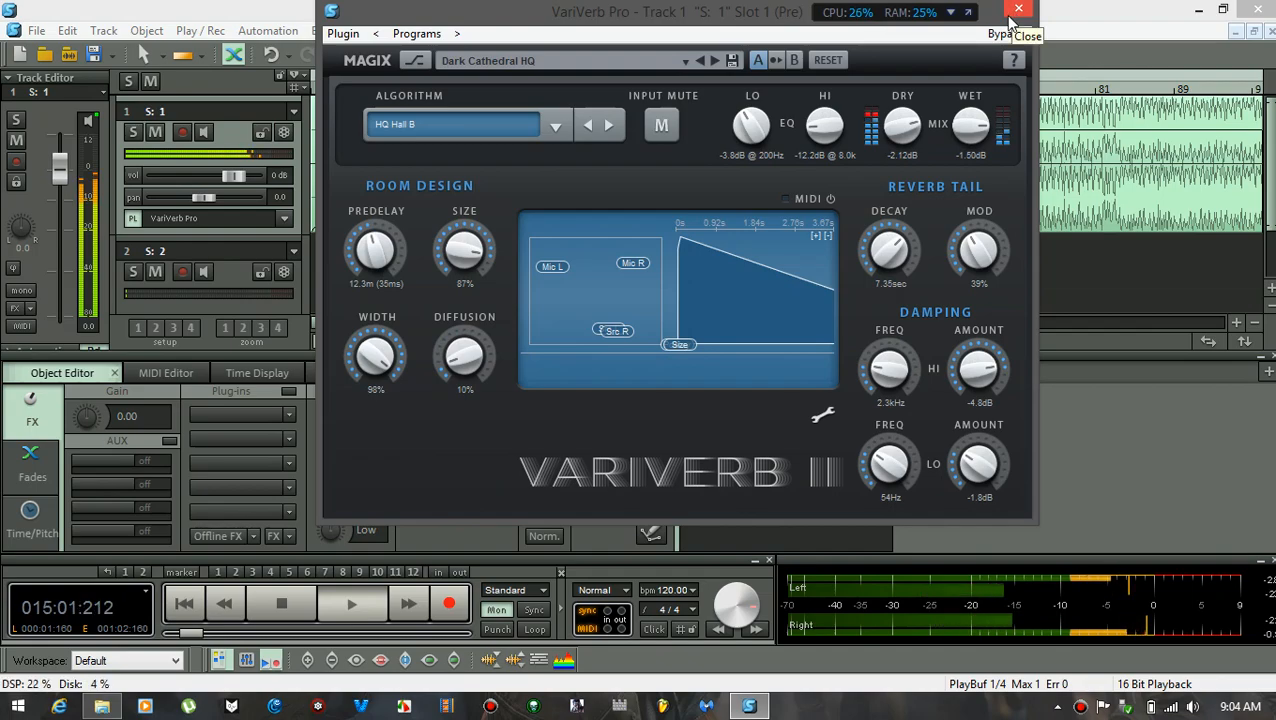
left_click_drag(969, 137, 989, 93)
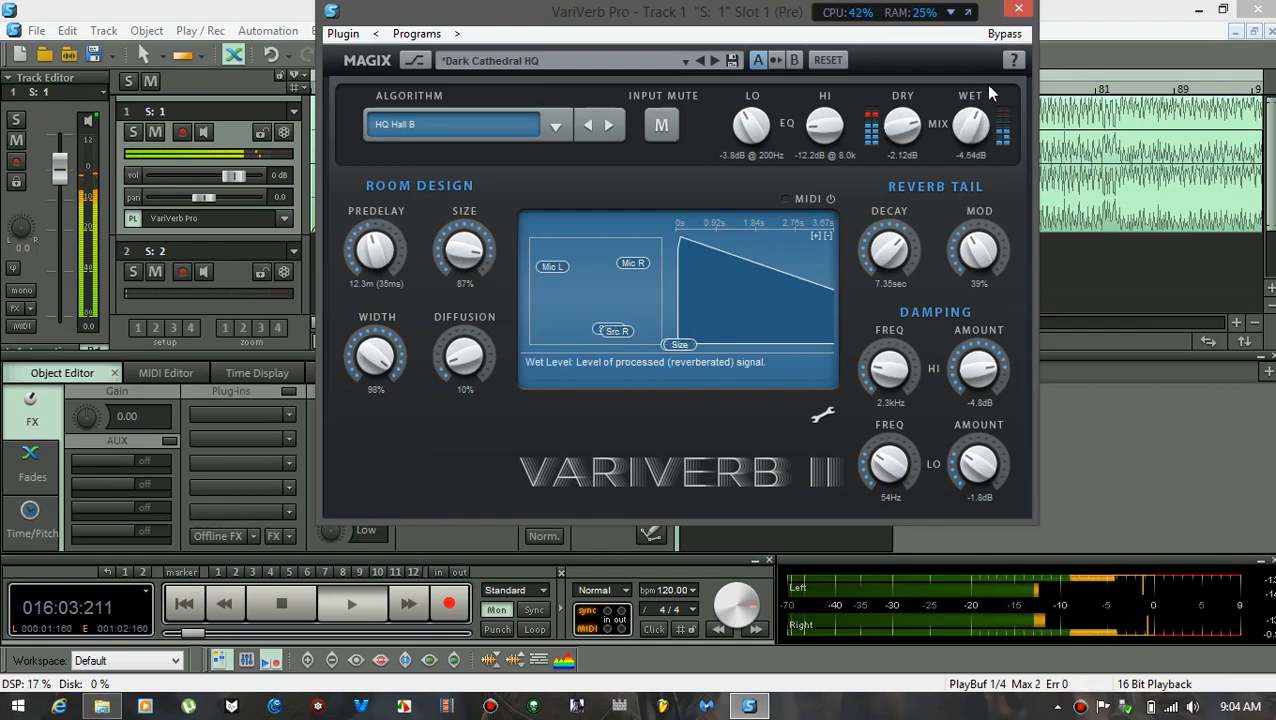
left_click(1018, 9)
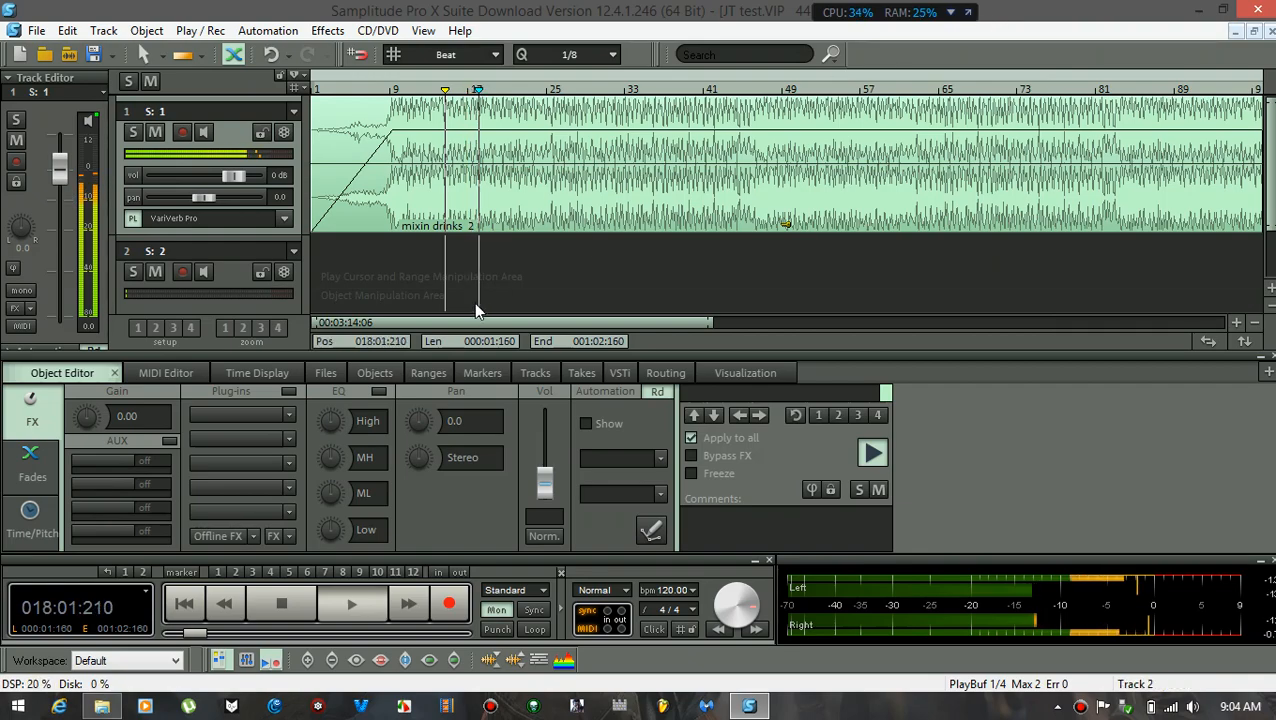
During playback, move the mixin drinks_2 object to track 2 and back to track 1 to compare the track reverb, ending with playback stopped
left_click_drag(548, 222, 516, 219)
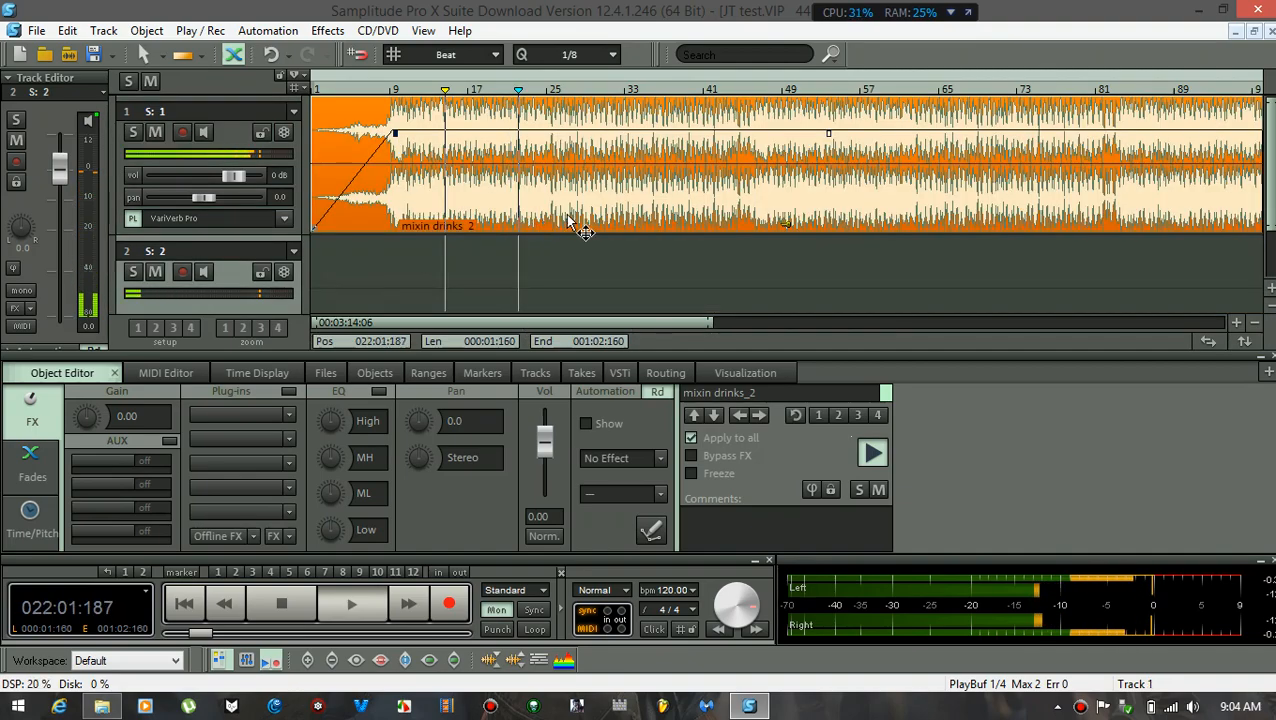
left_click_drag(575, 220, 578, 305)
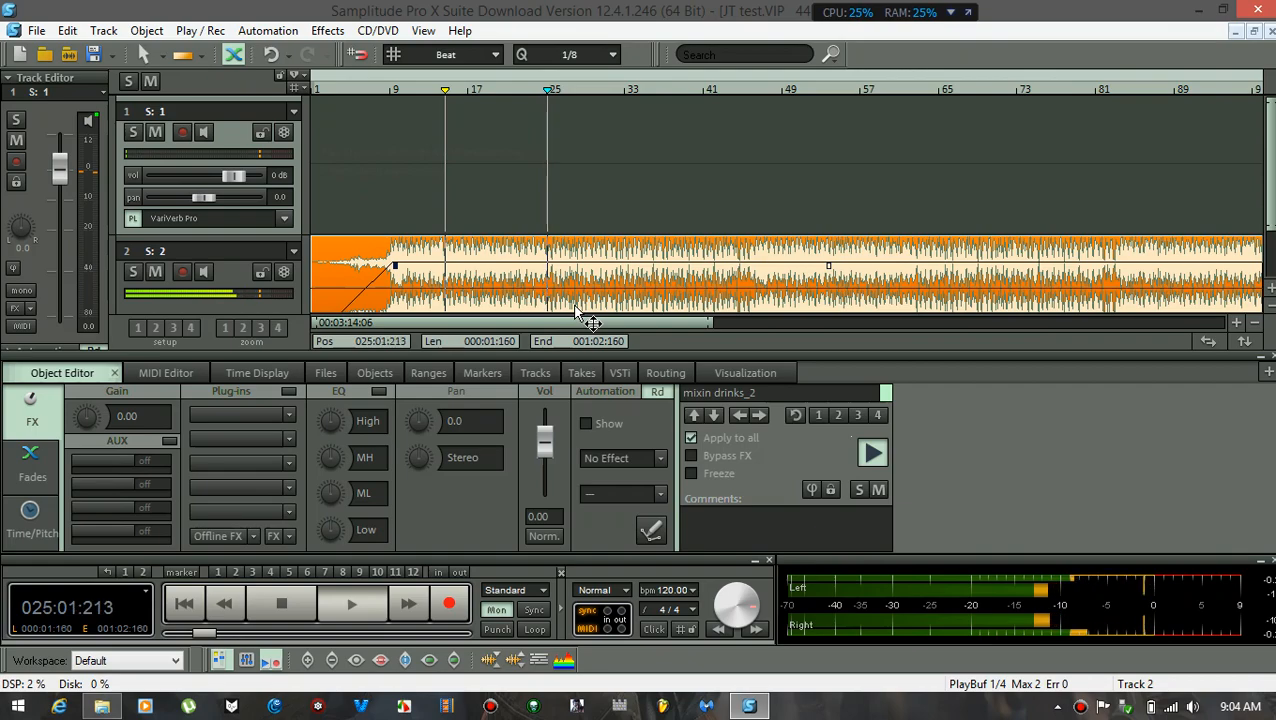
left_click_drag(578, 313, 556, 202)
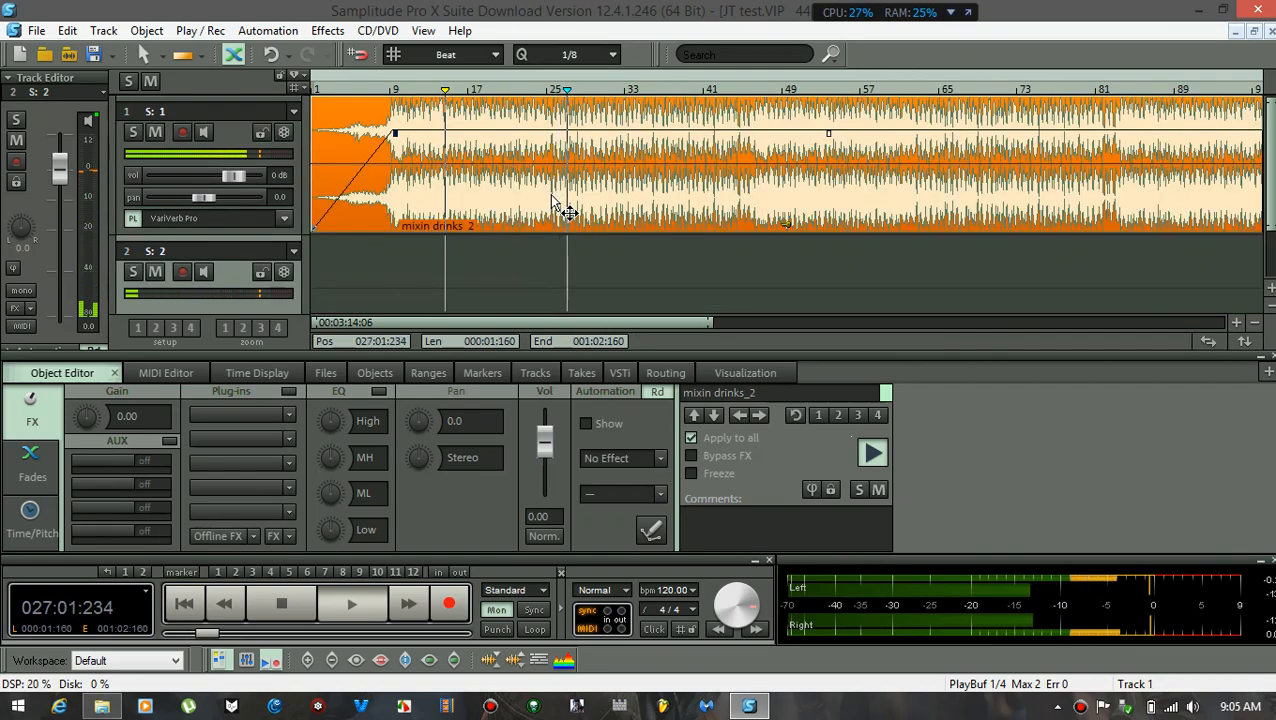
key("space")
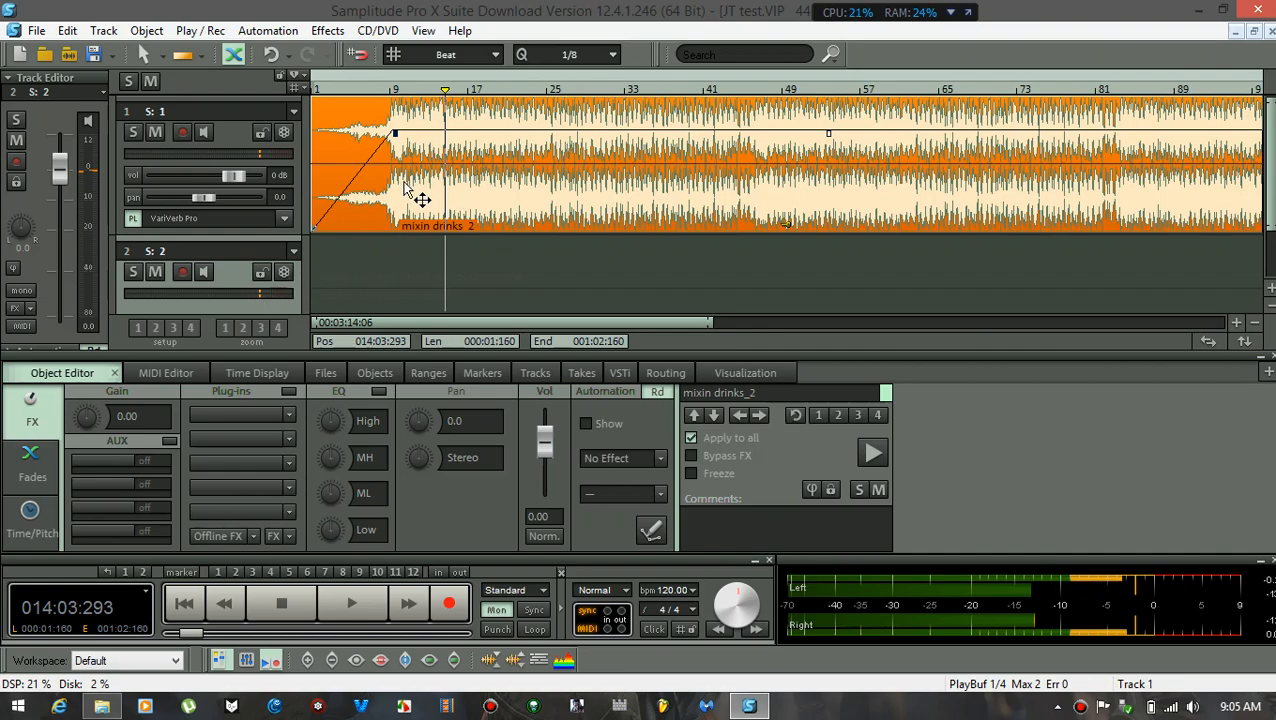
Look up the Freeze Objects commands for the mixin drinks_2 object without applying any of them
right_click(545, 199)
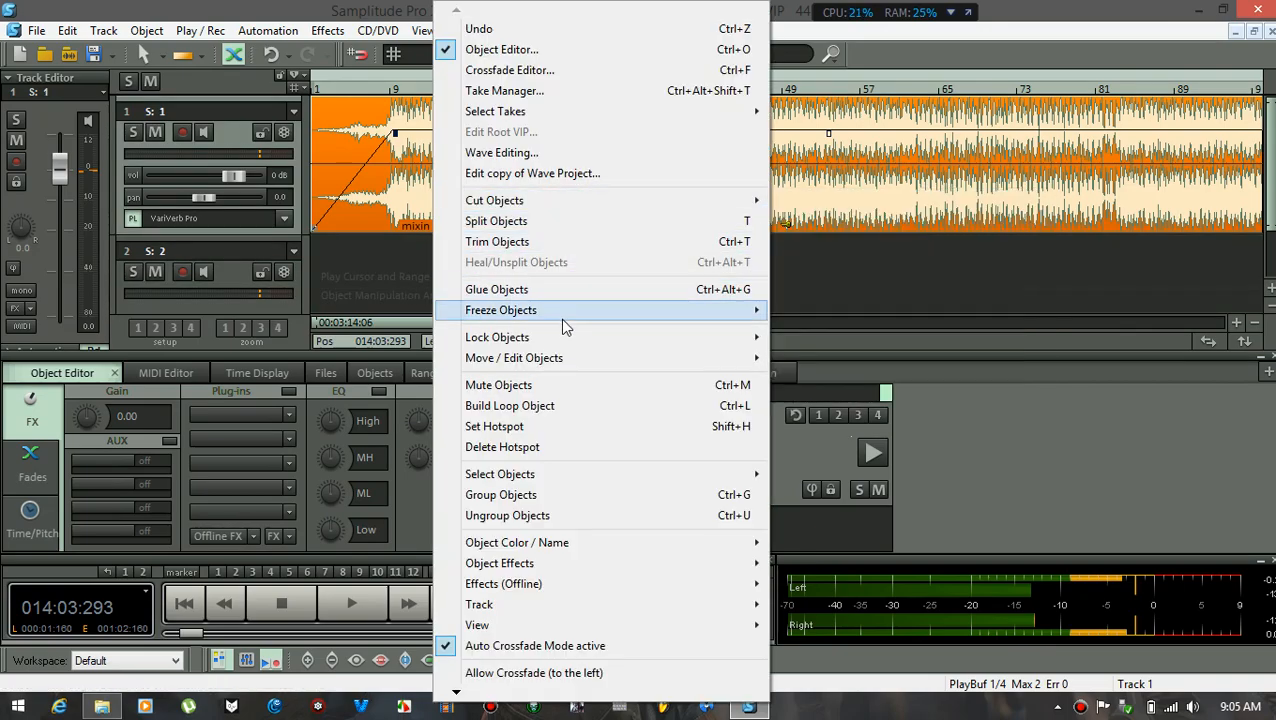
mouse_move(562, 318)
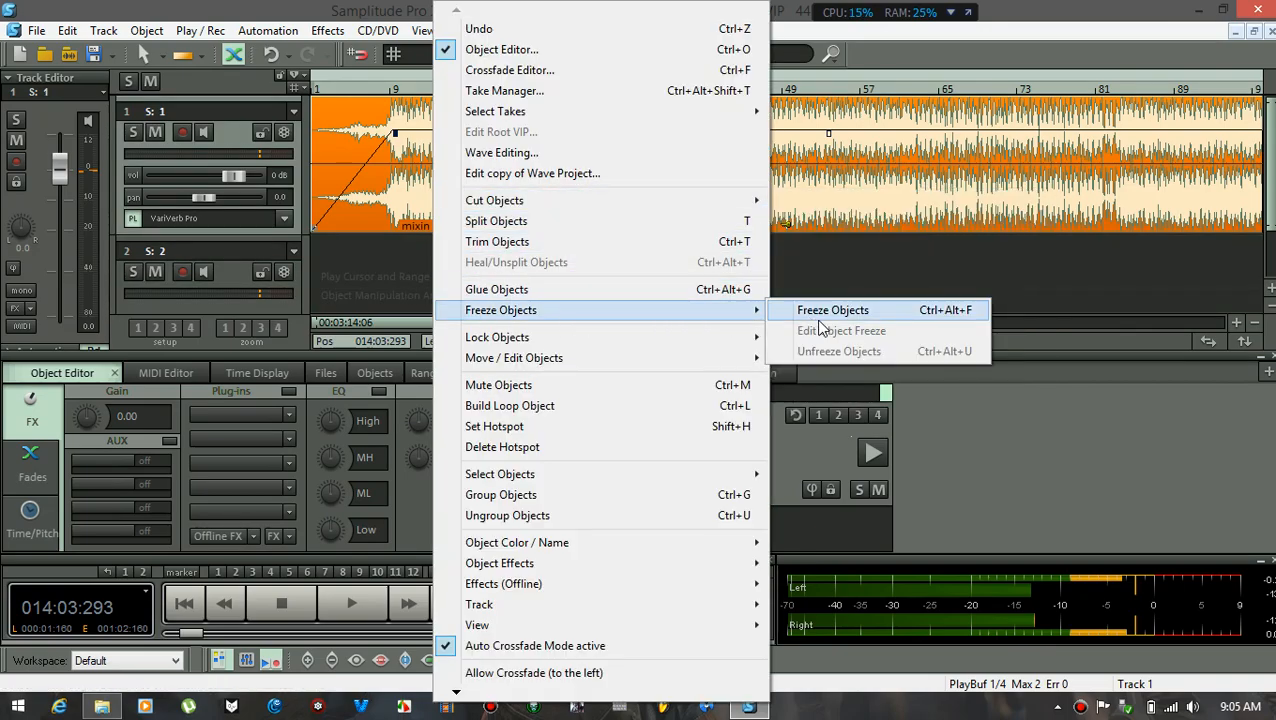
left_click(847, 261)
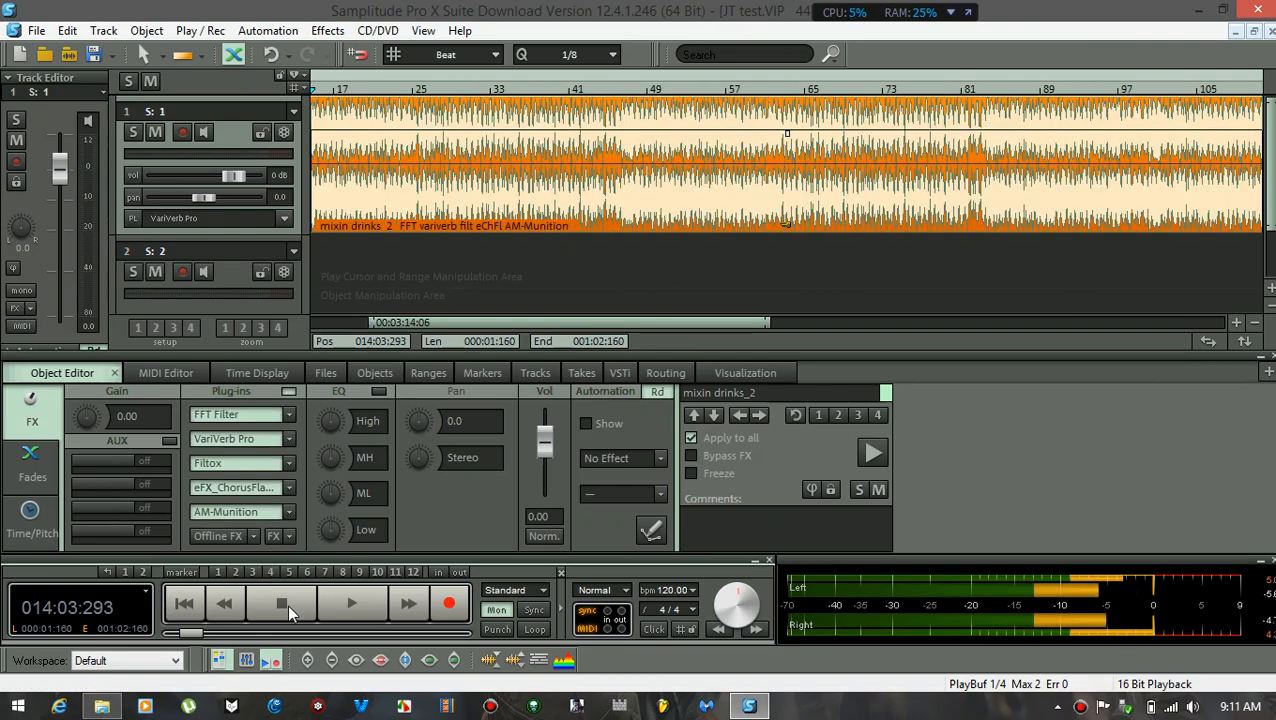
With playback stopped, switch to Task Manager and examine the running processes sorted by name and by CPU use
left_click(287, 606)
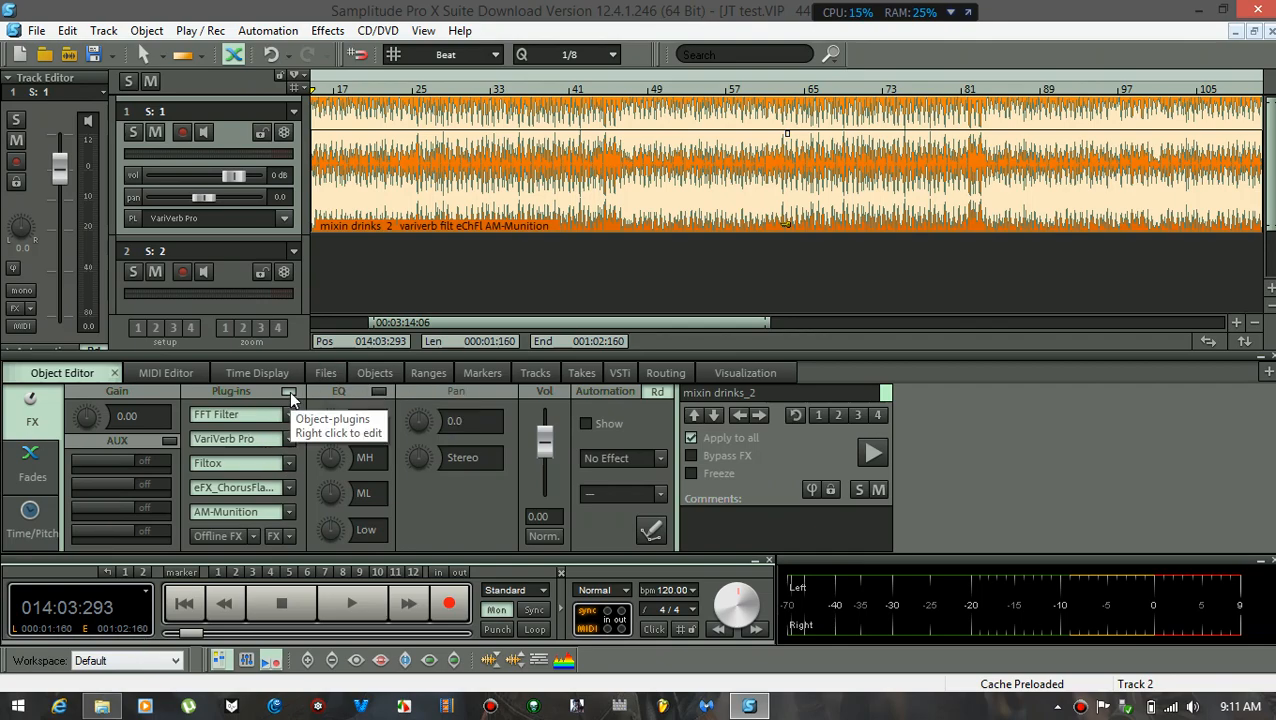
key("ctrl+shift+Escape")
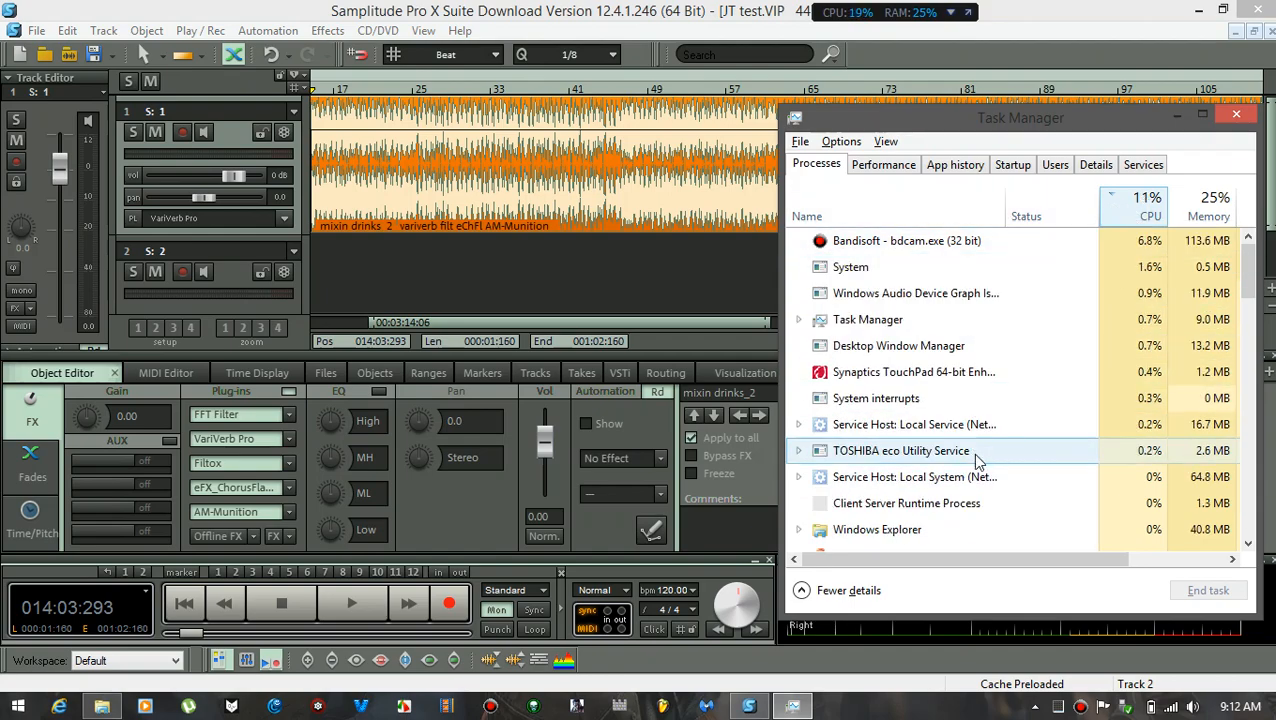
left_click(924, 211)
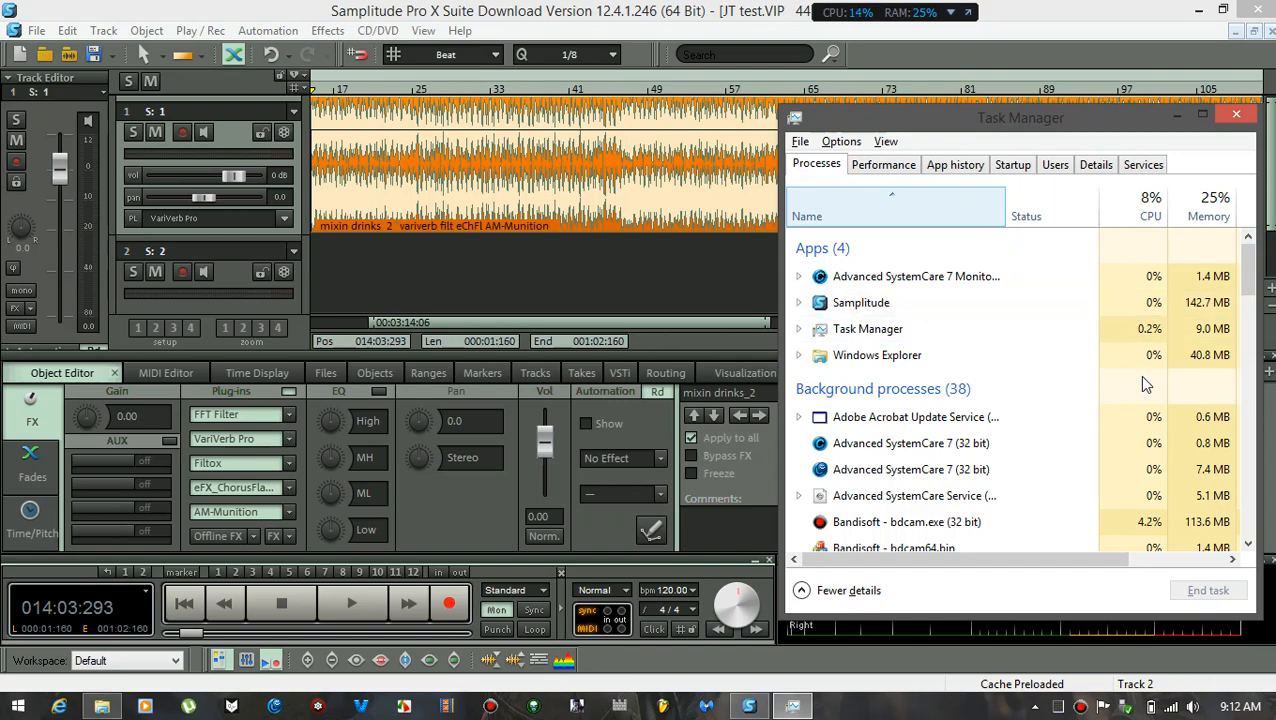
left_click(1130, 210)
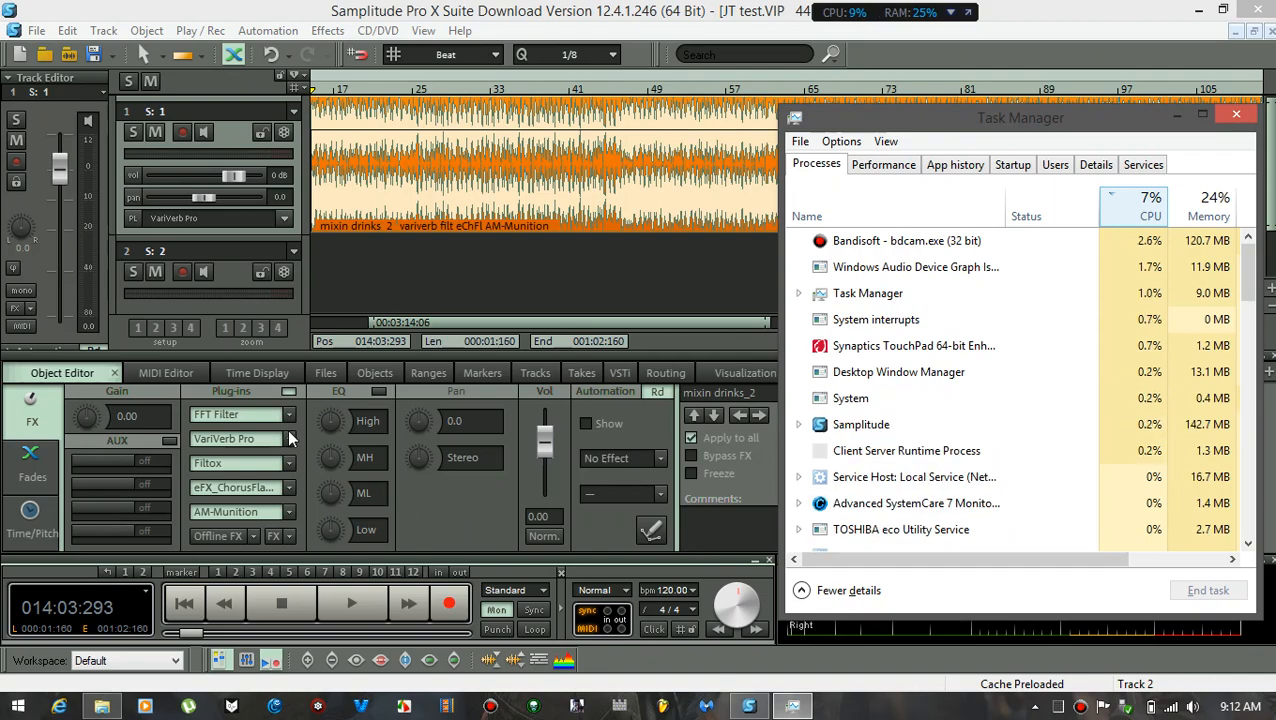
Bypass all five plug-ins of the mixin drinks_2 object and start playback
left_click(289, 393)
left_click(289, 391)
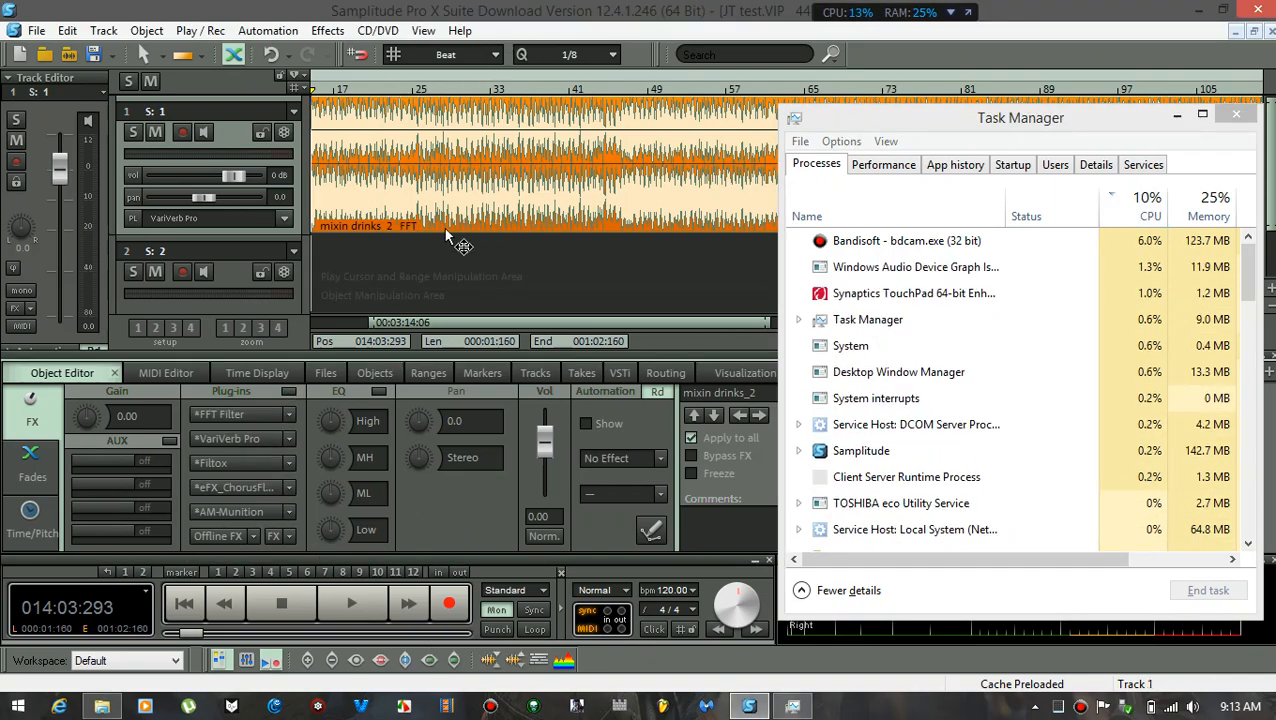
left_click(351, 604)
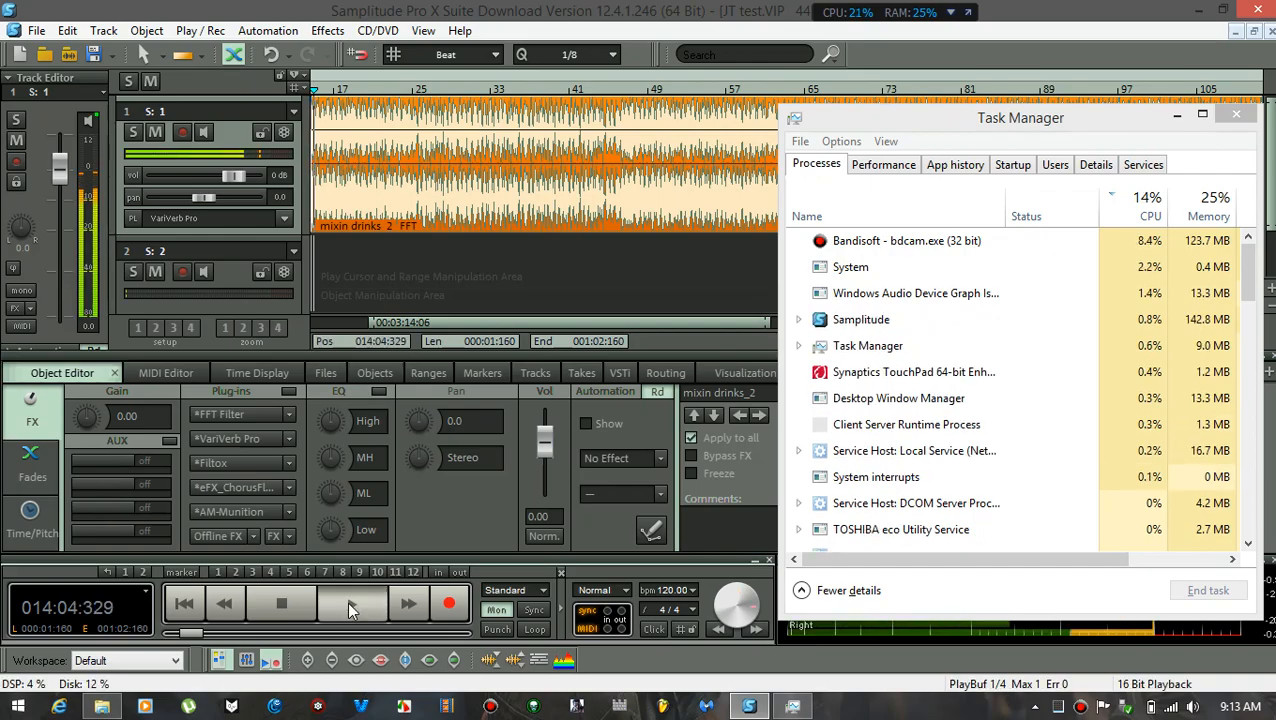
Restart playback near bar 9 and check Samplitude's CPU use in Task Manager with the processes sorted by name
left_click_drag(488, 323, 431, 323)
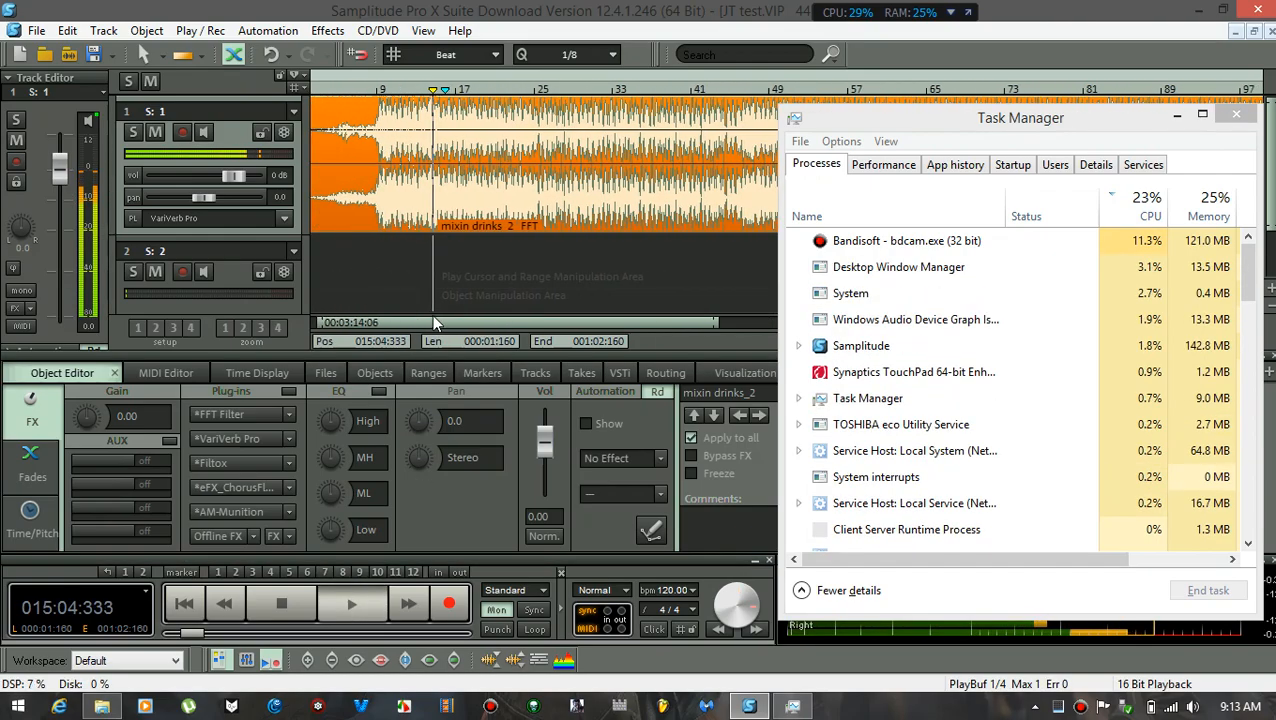
left_click(390, 90)
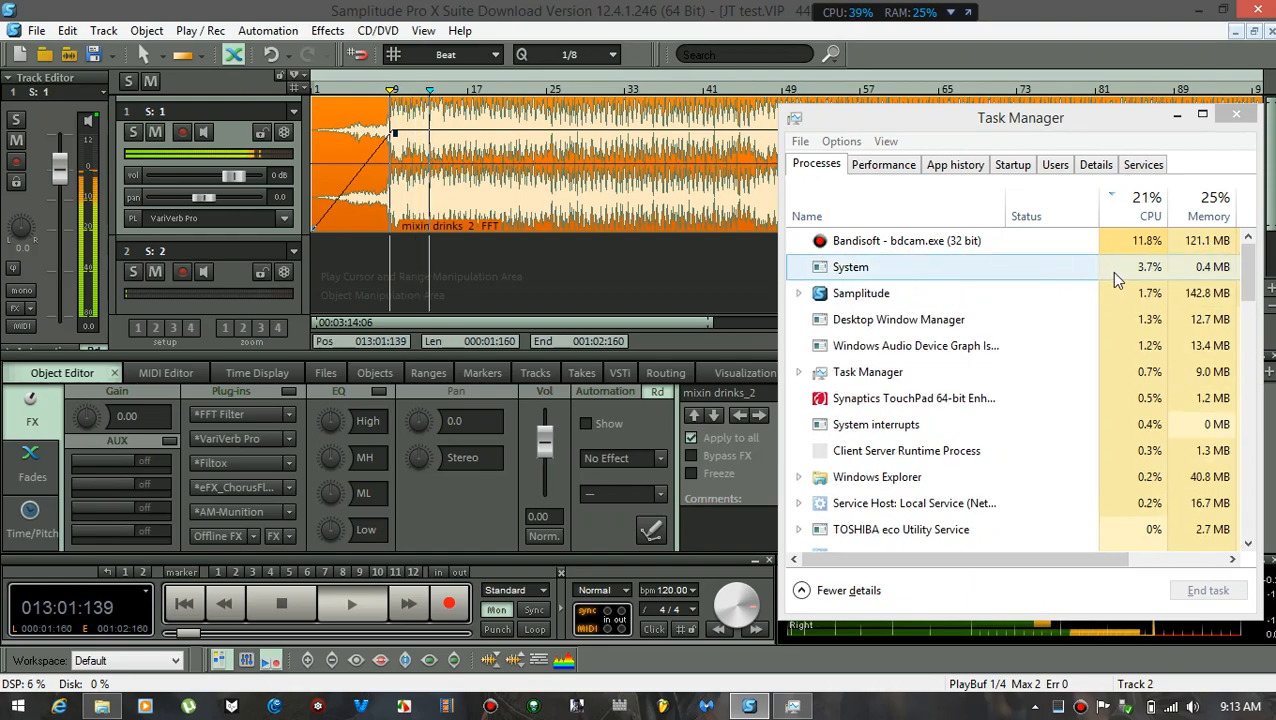
left_click(946, 219)
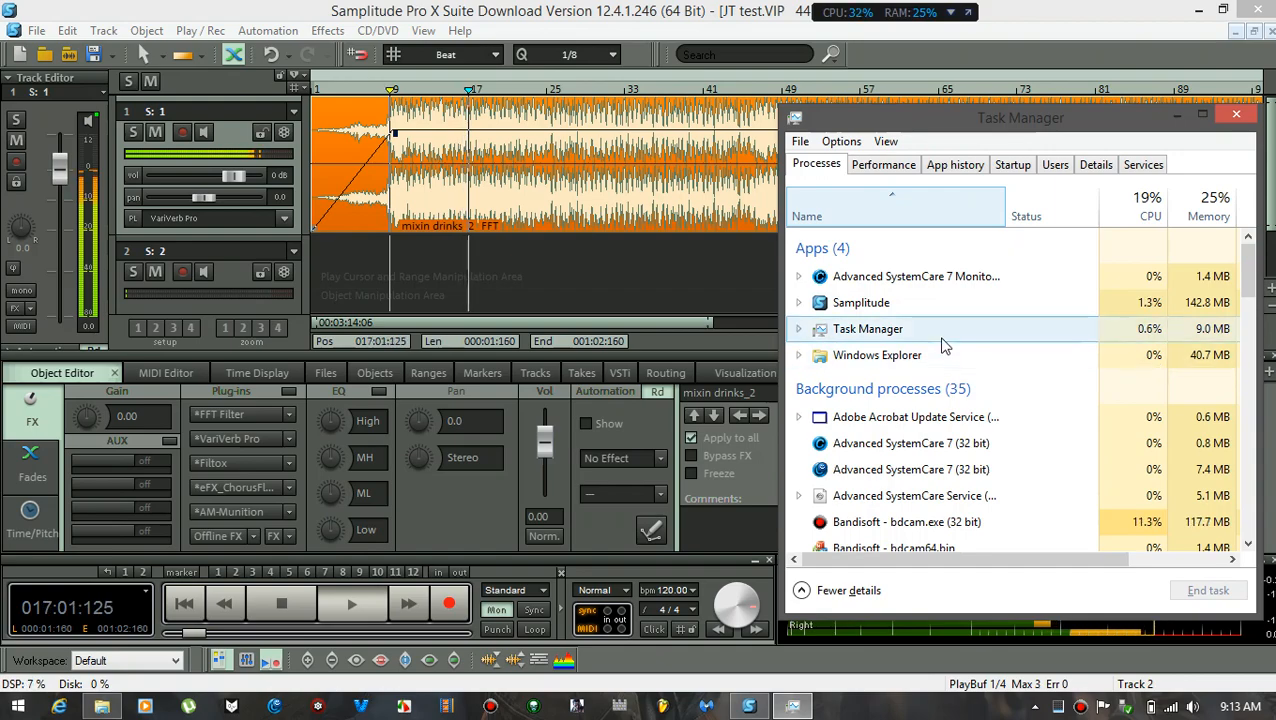
left_click(628, 290)
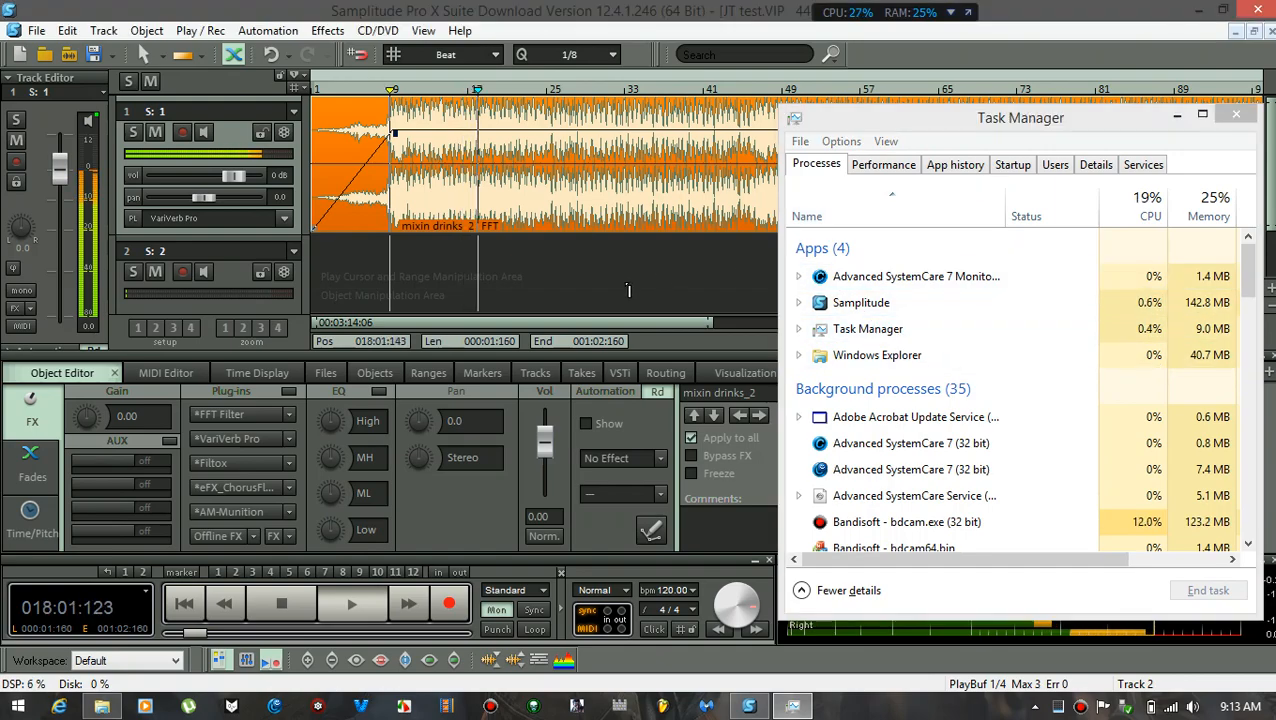
Stop playback near bar 9 and set the VIP object buffer to 256 in the audio system options
left_click(394, 277)
key("space")
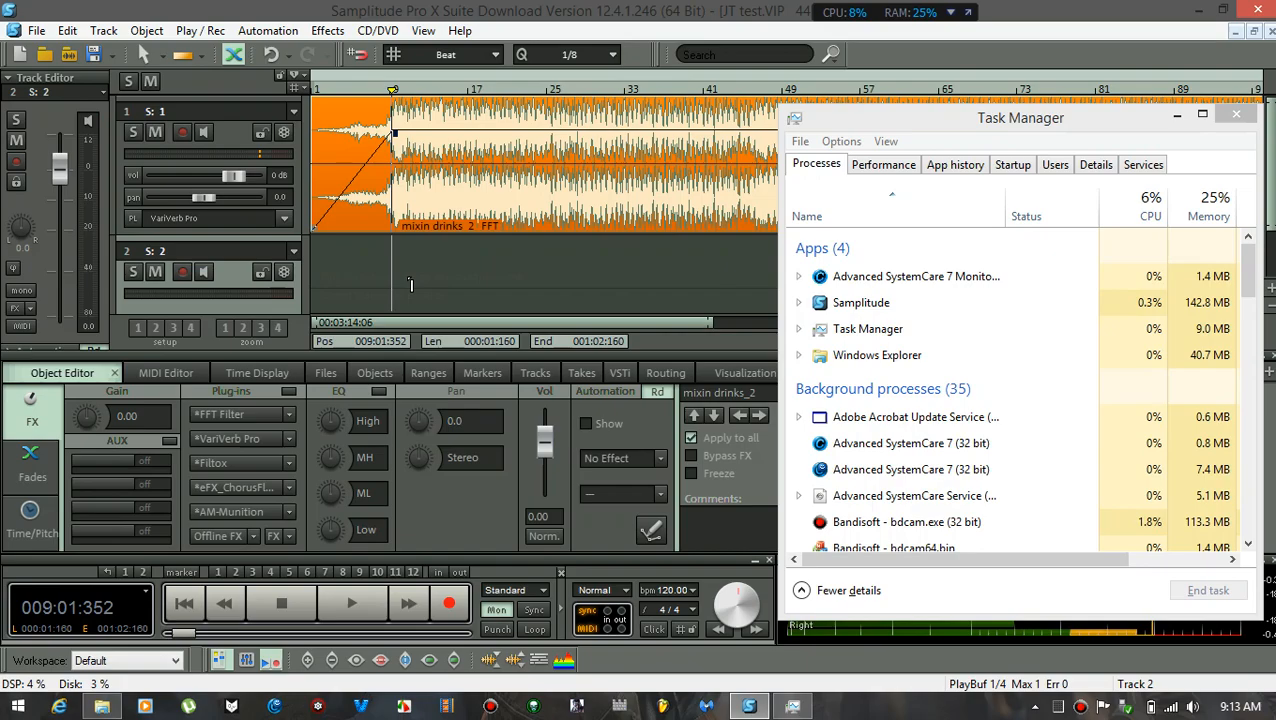
key("y")
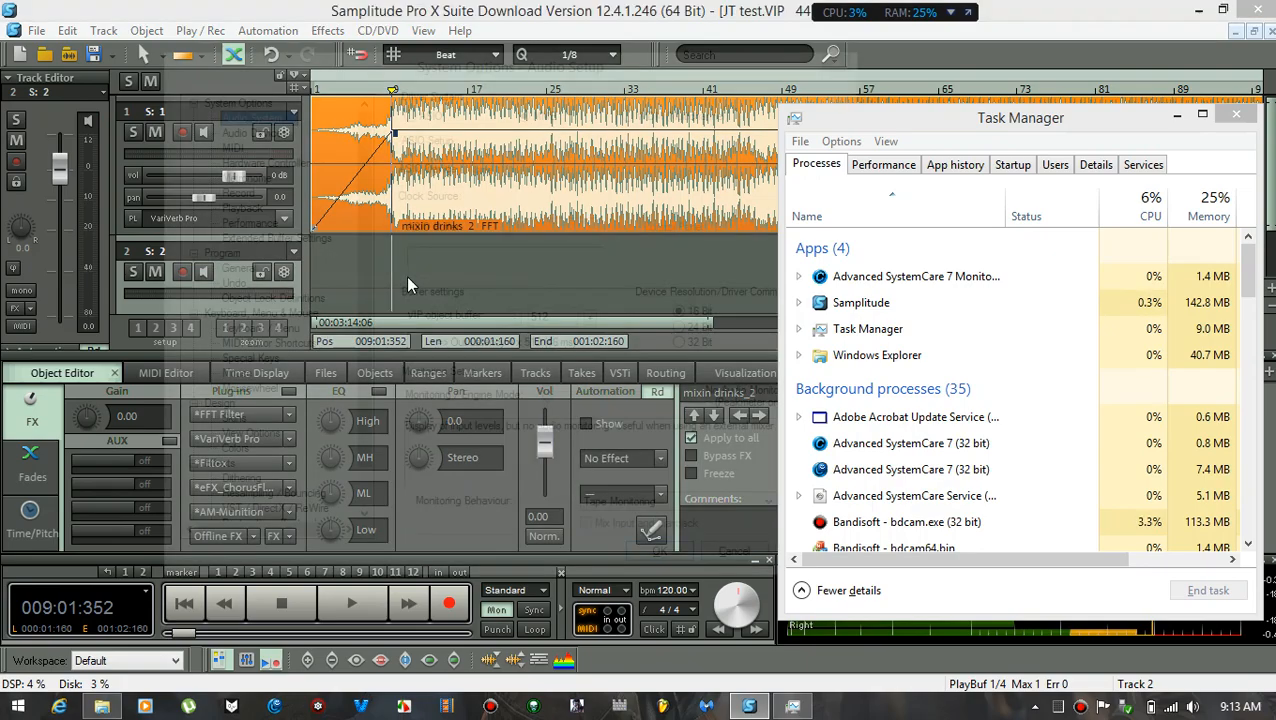
left_click(514, 317)
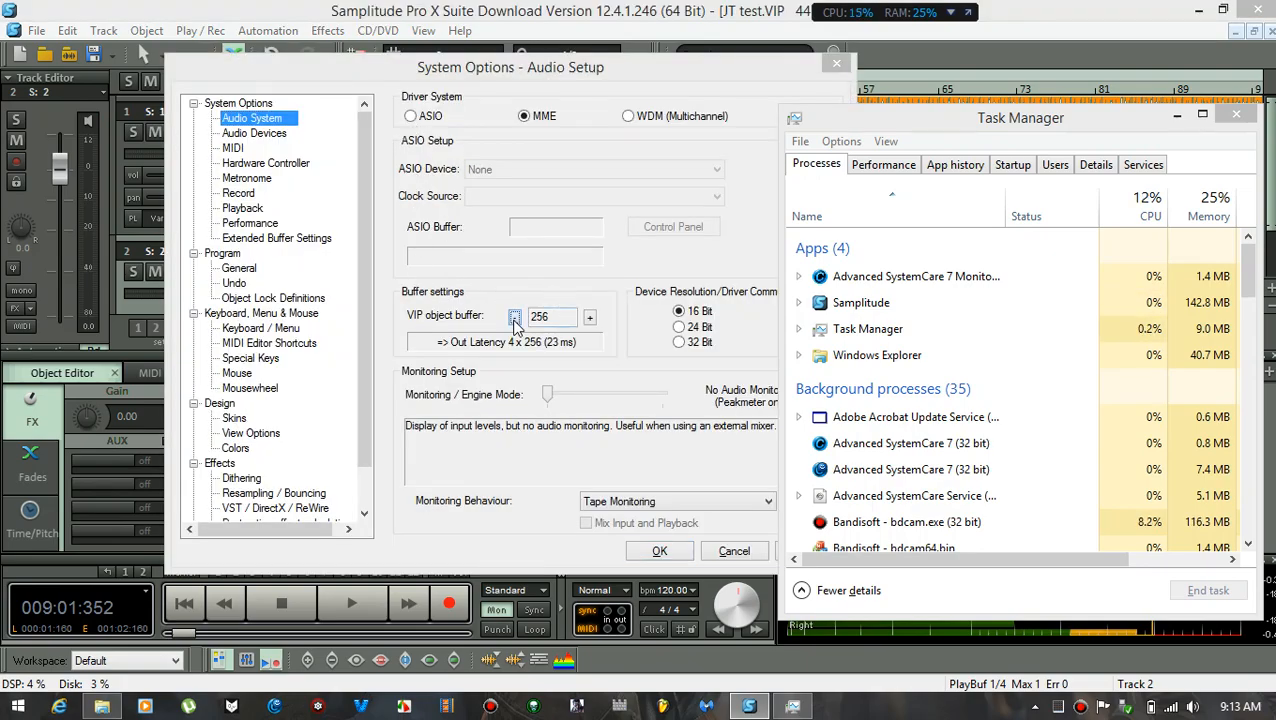
left_click(670, 553)
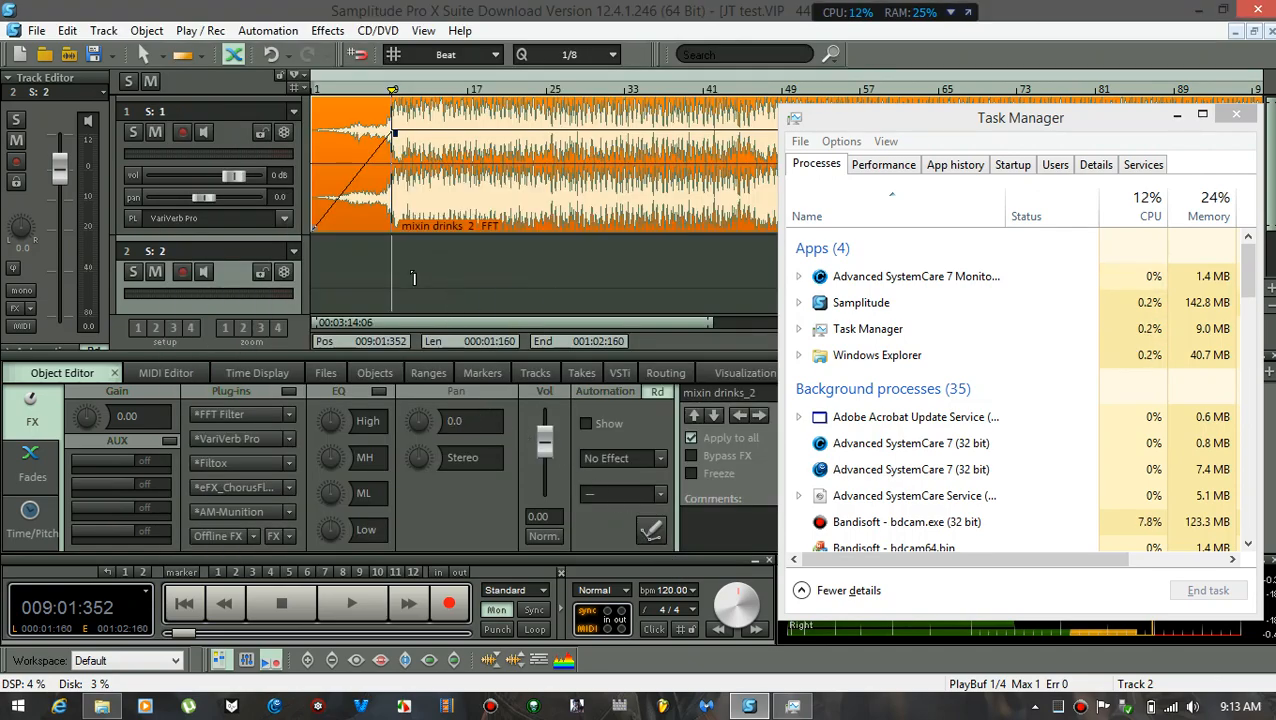
Start playback and examine Samplitude's CPU use in Task Manager, expanding and collapsing its entry and widening the window
left_click(354, 610)
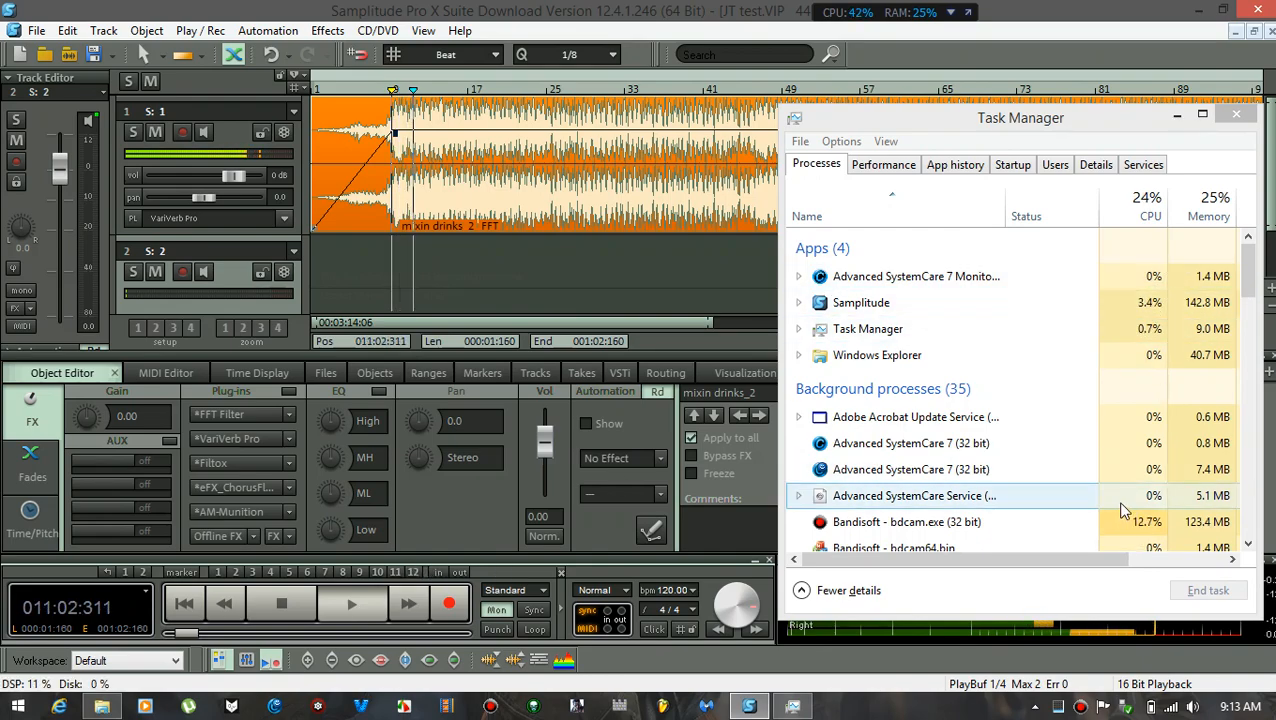
left_click(798, 302)
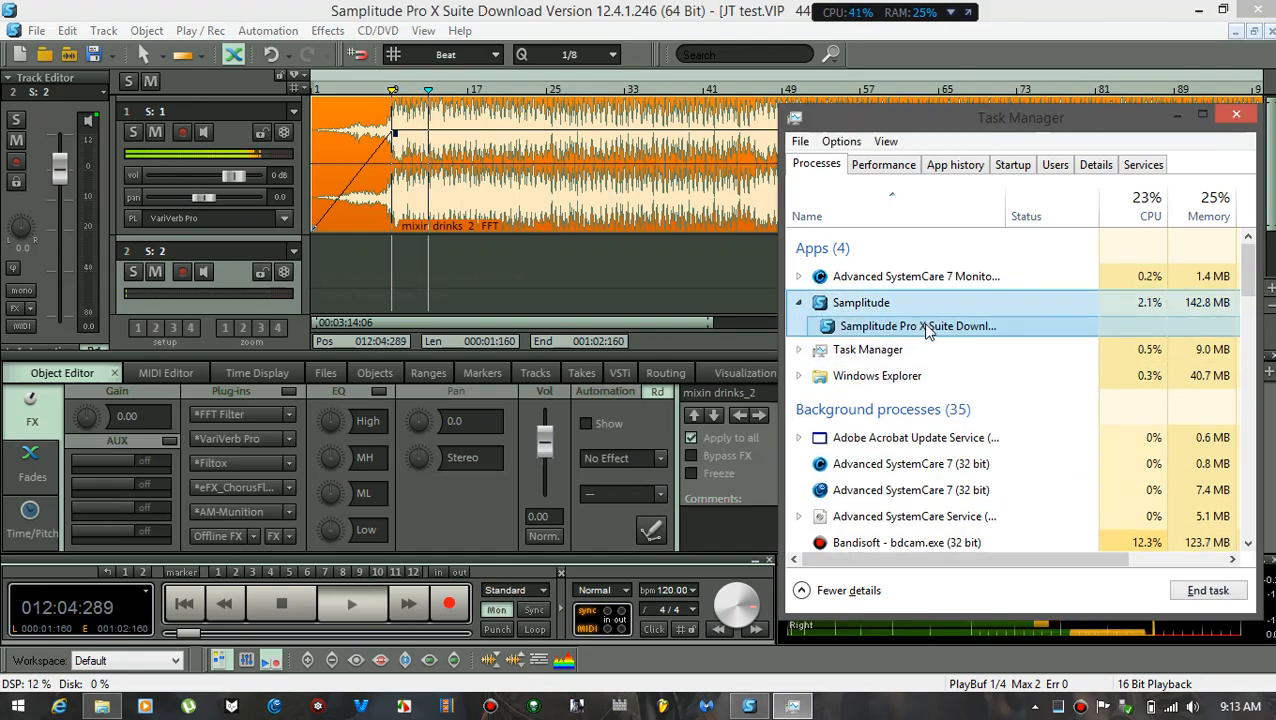
left_click(798, 302)
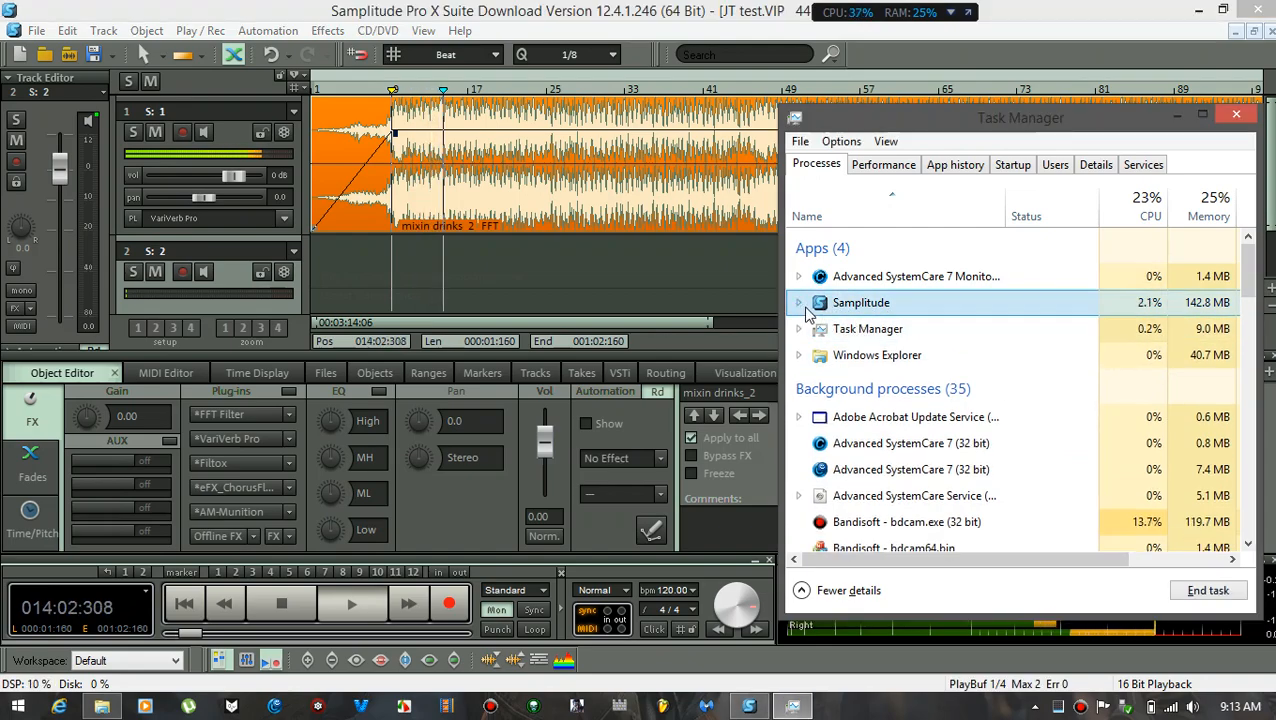
left_click_drag(780, 290, 764, 290)
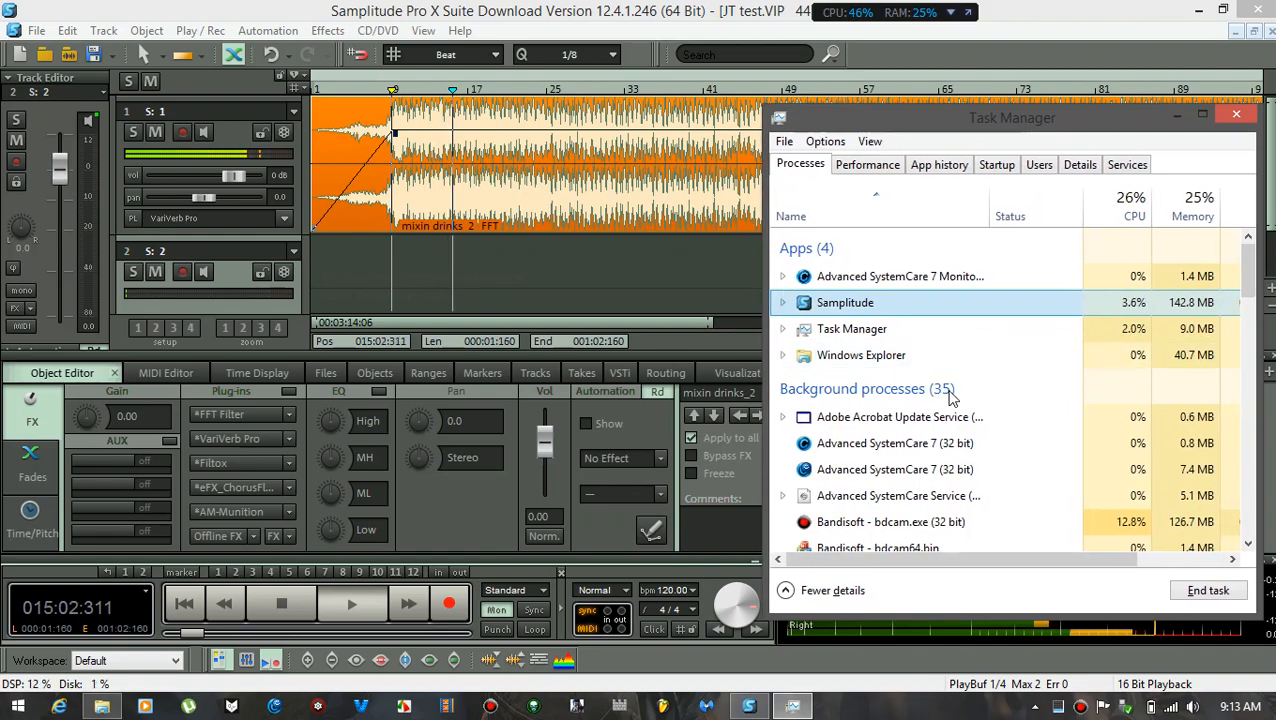
Remove the VariVerb Pro plug-in from track 1 by setting its plug-in slot to No Effect, and stop playback
left_click(132, 220)
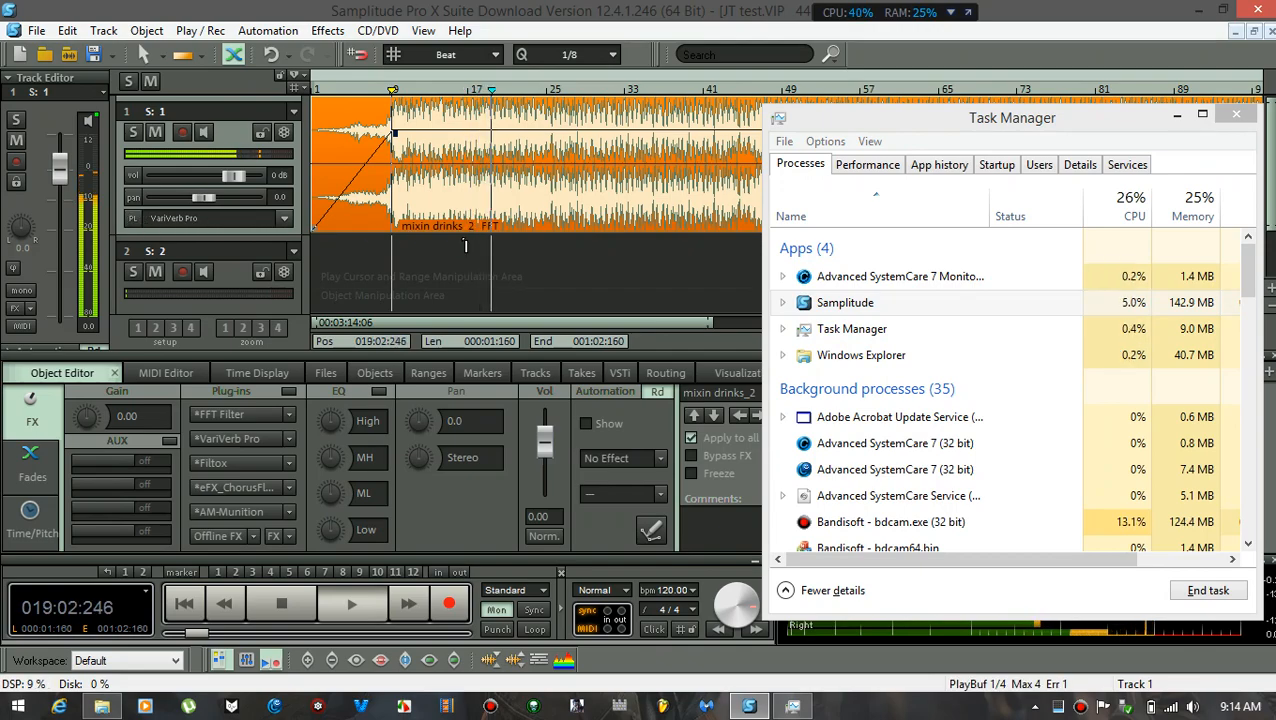
left_click(286, 218)
left_click(287, 228)
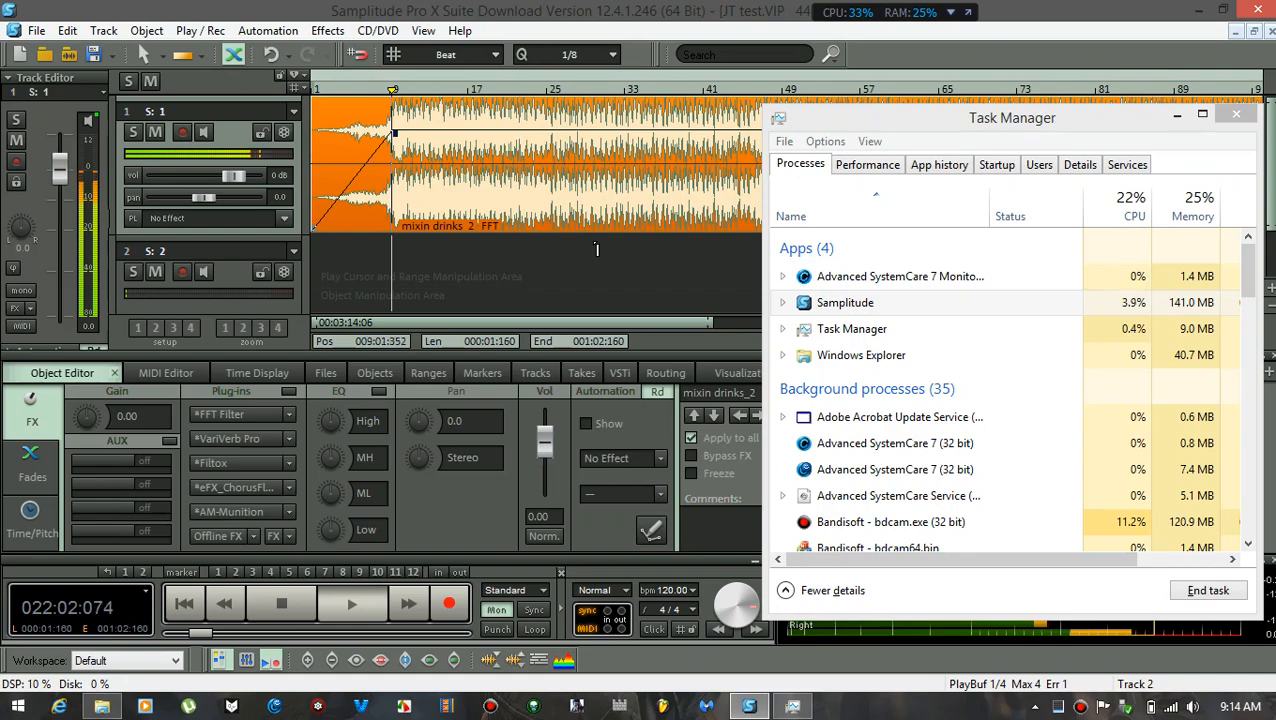
key("space")
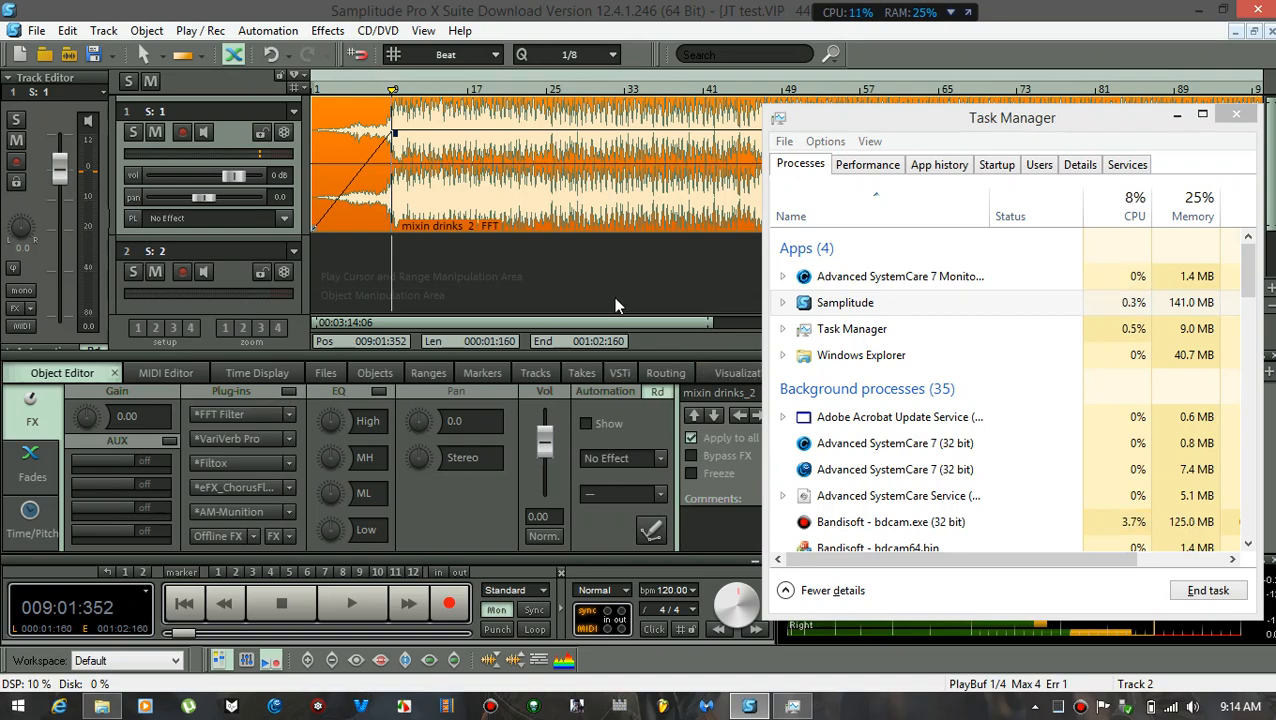
Reactivate all five bypassed plug-ins of the mixin drinks_2 object and start playback
left_click(1164, 310)
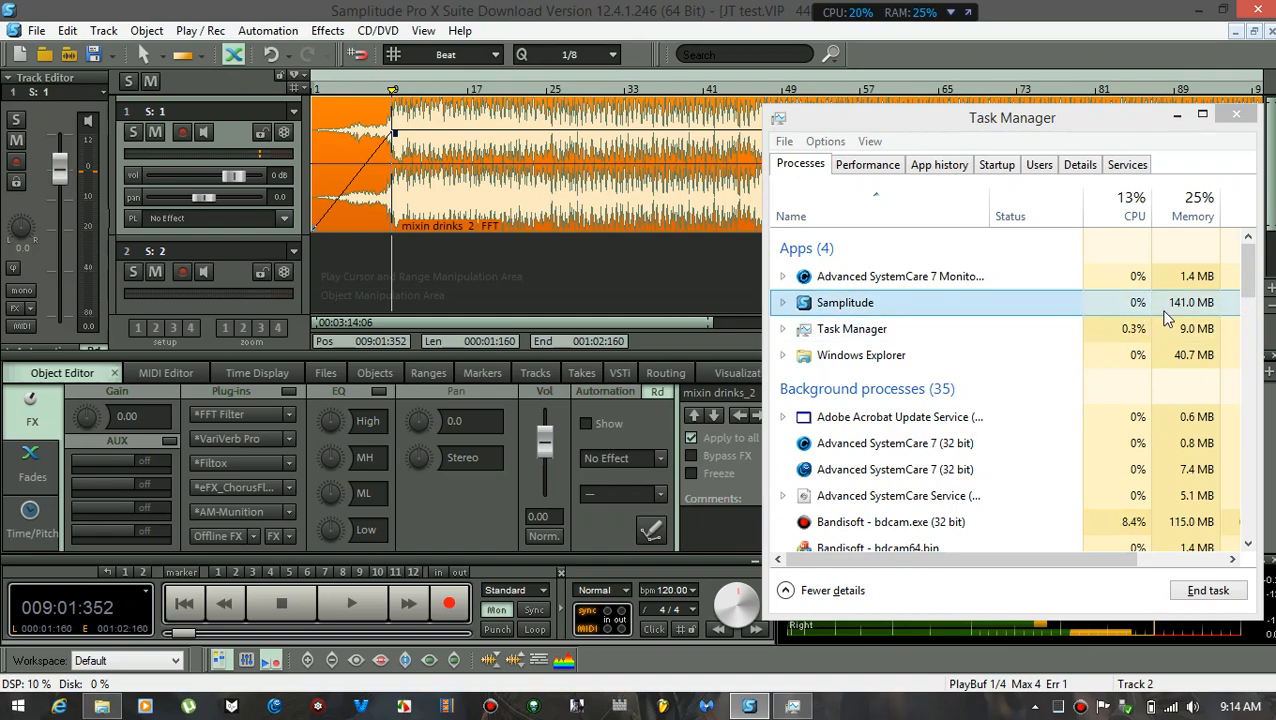
left_click(288, 392)
left_click(347, 604)
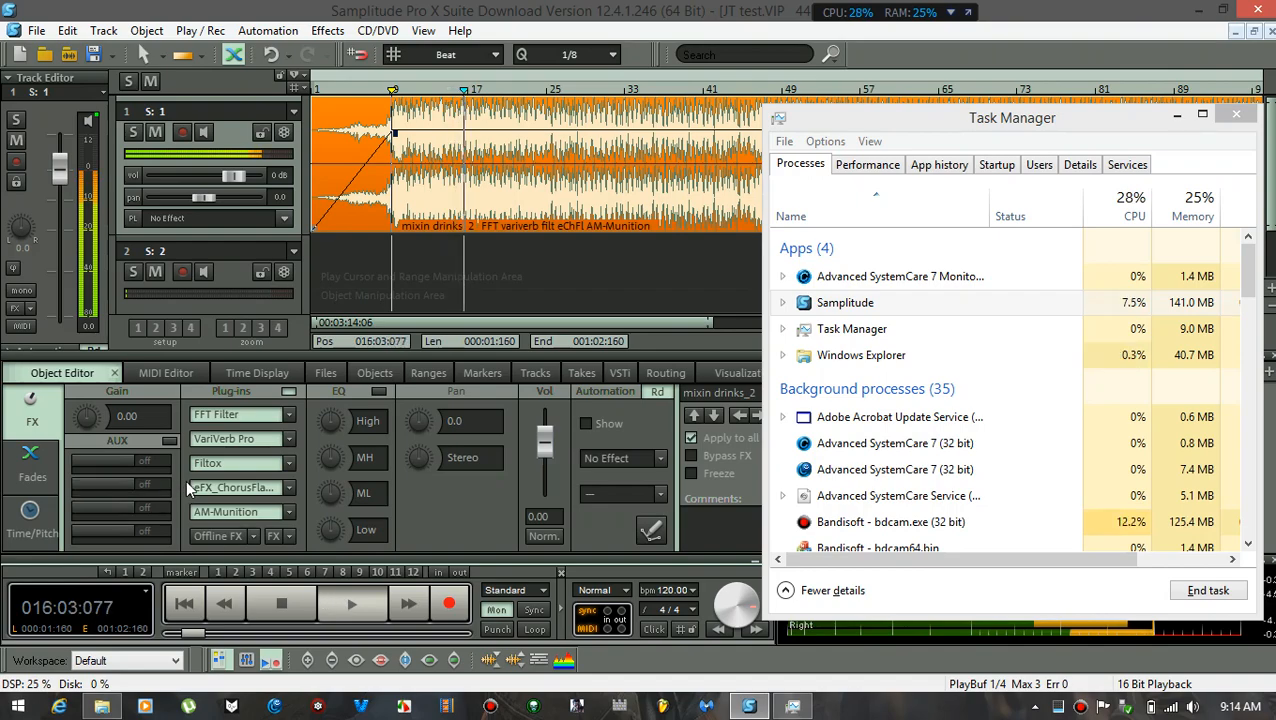
During playback, bypass and reactivate the object's eFX_ChorusFlanger, Filtox and VariVerb Pro plug-ins one at a time
left_click(213, 487)
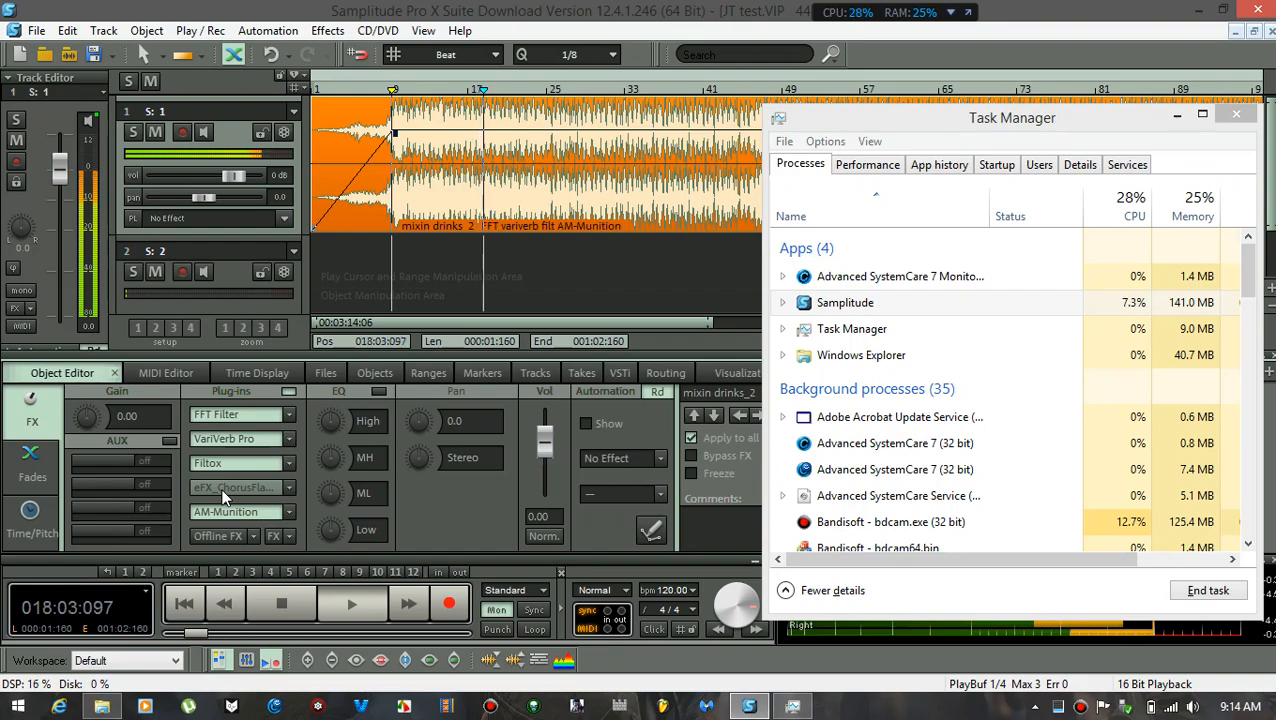
left_click(221, 487)
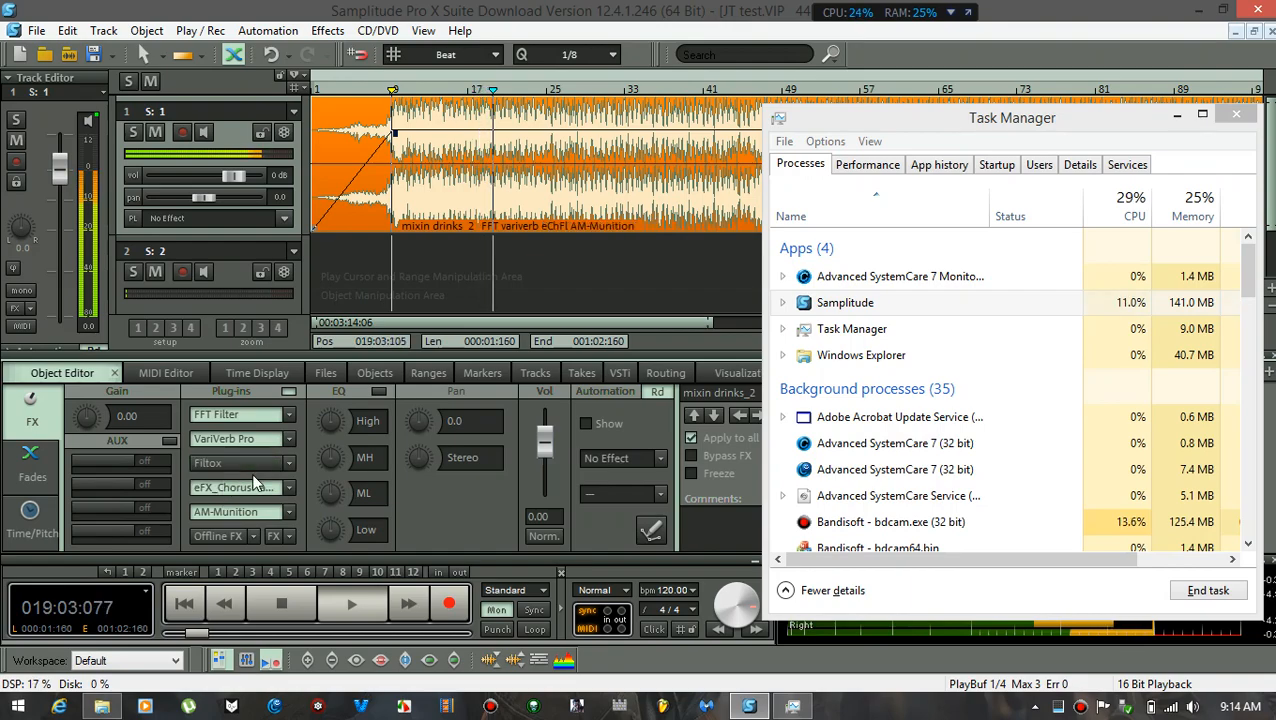
left_click(240, 464)
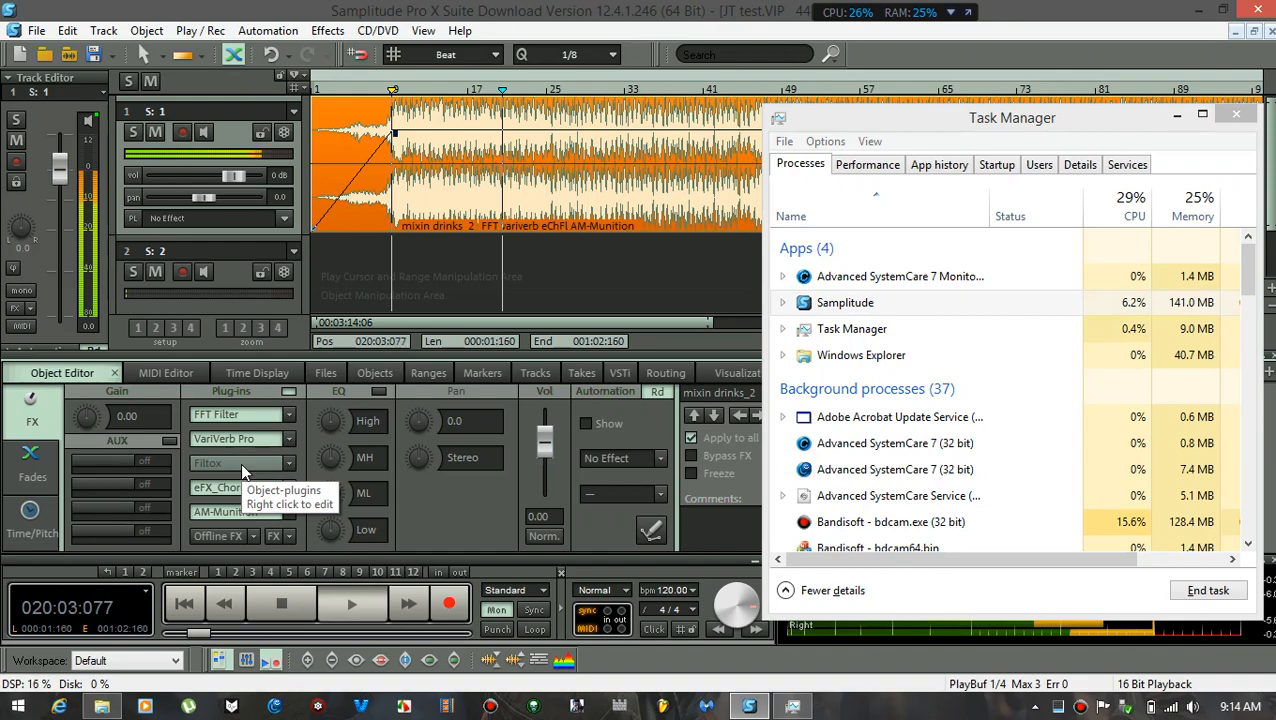
left_click(240, 463)
left_click(237, 443)
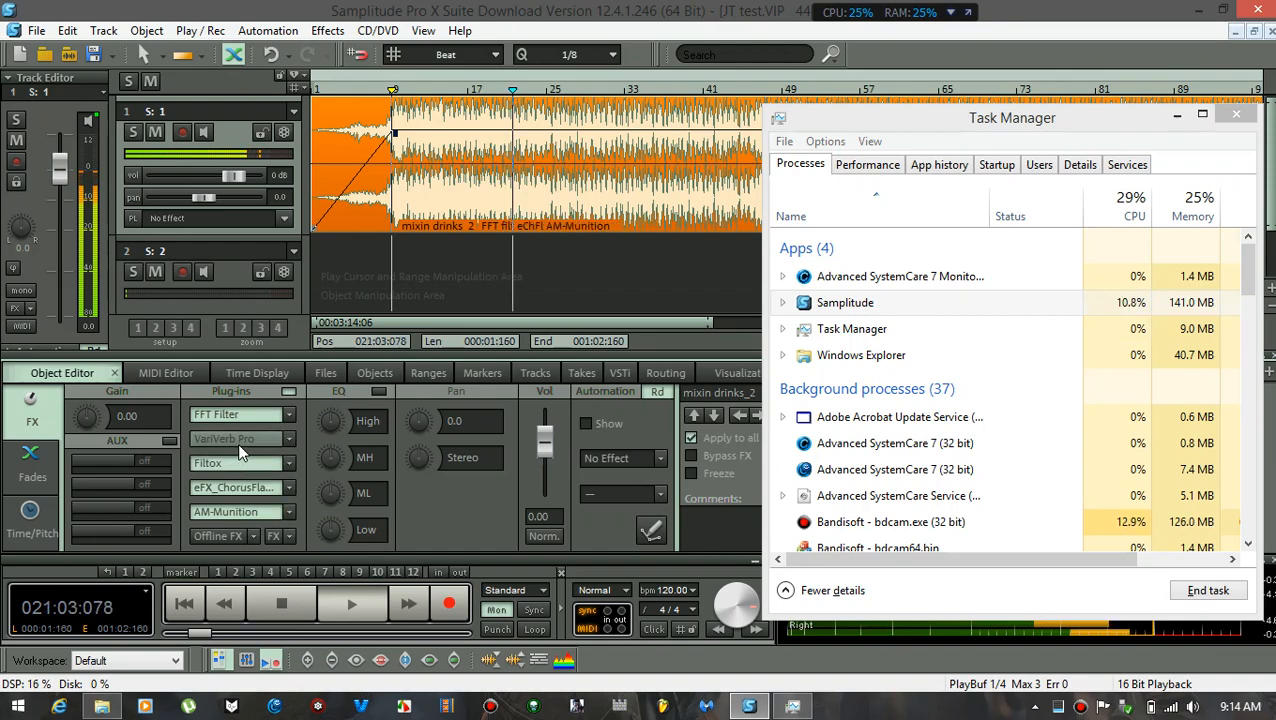
left_click(237, 443)
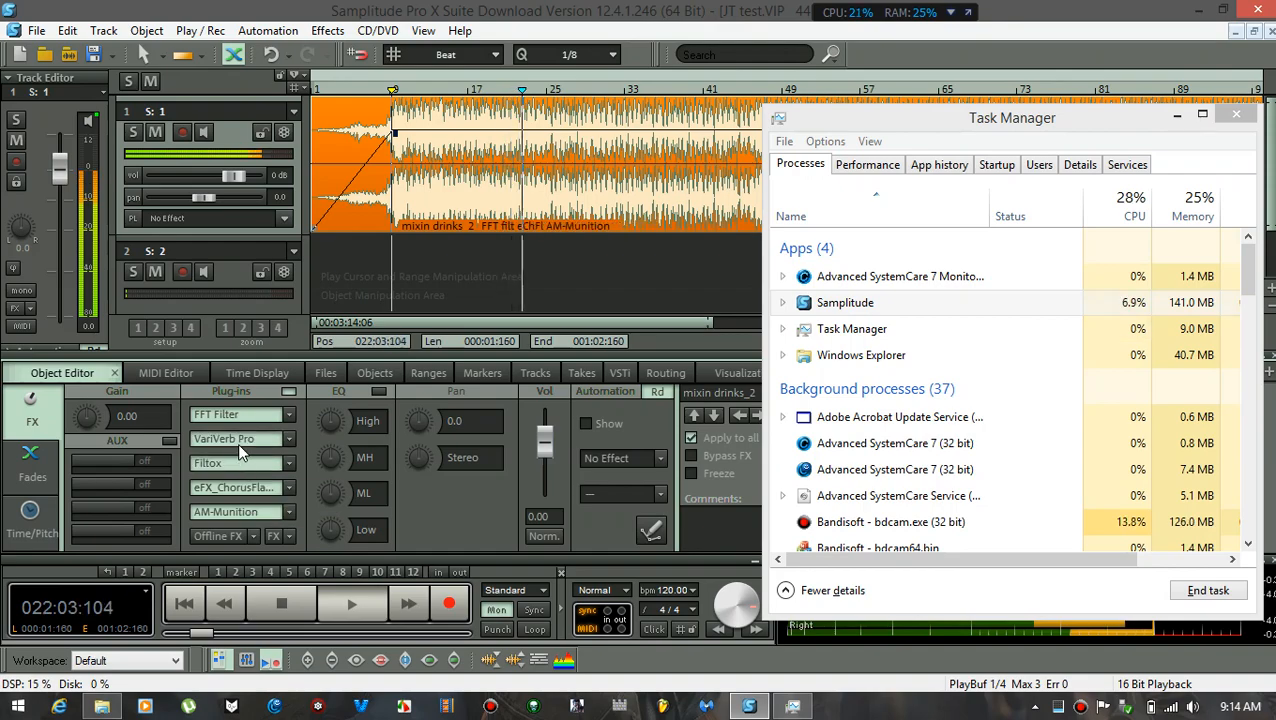
Bypass the object's FFT Filter plug-in and stop playback
left_click(237, 411)
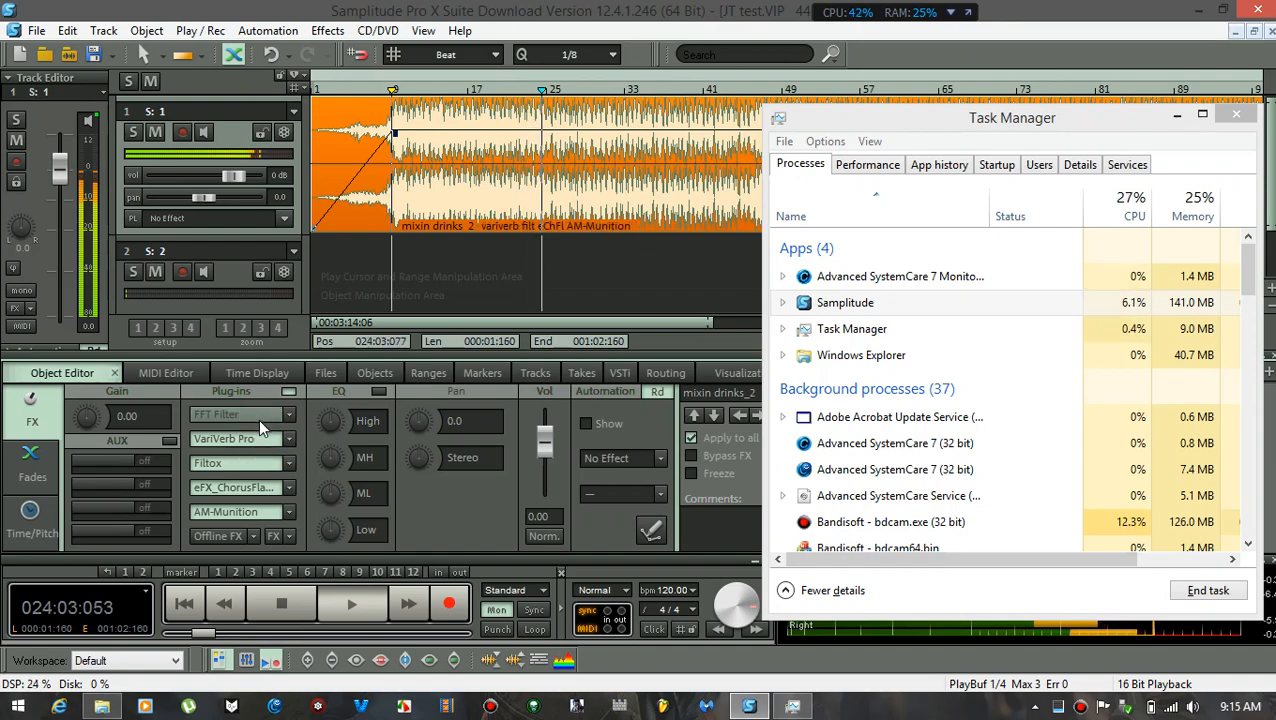
left_click(268, 413)
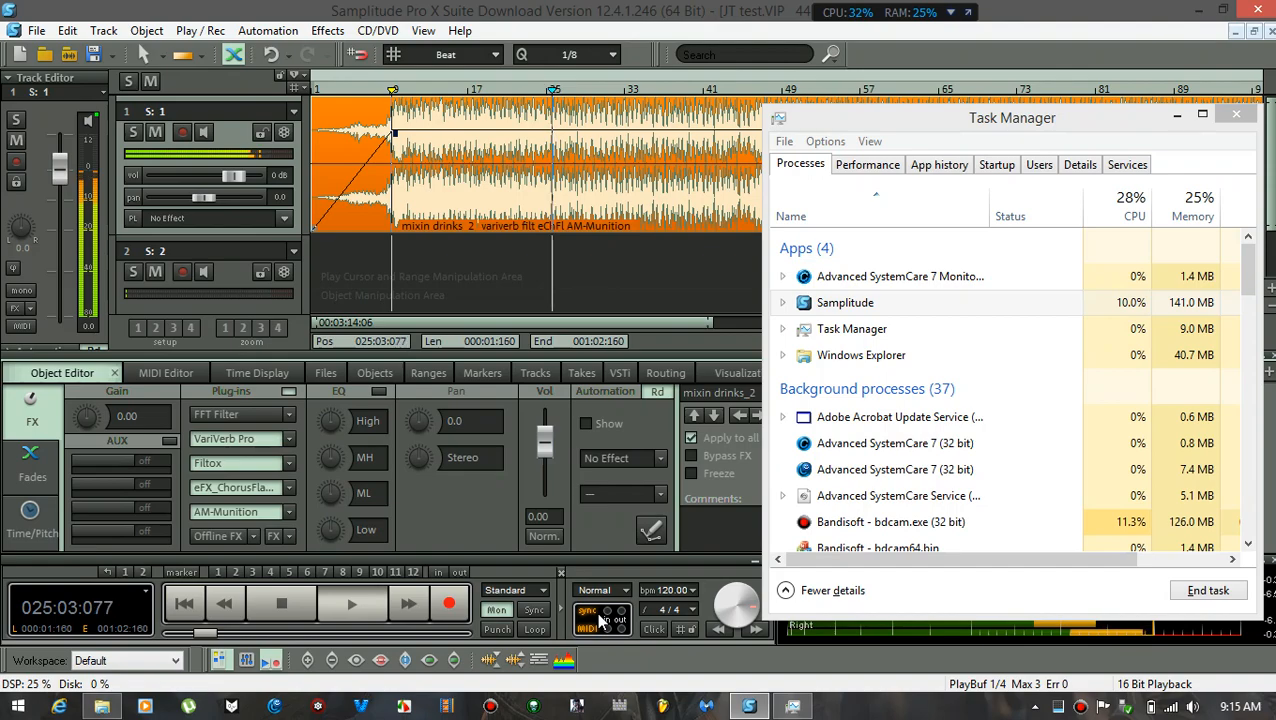
key("space")
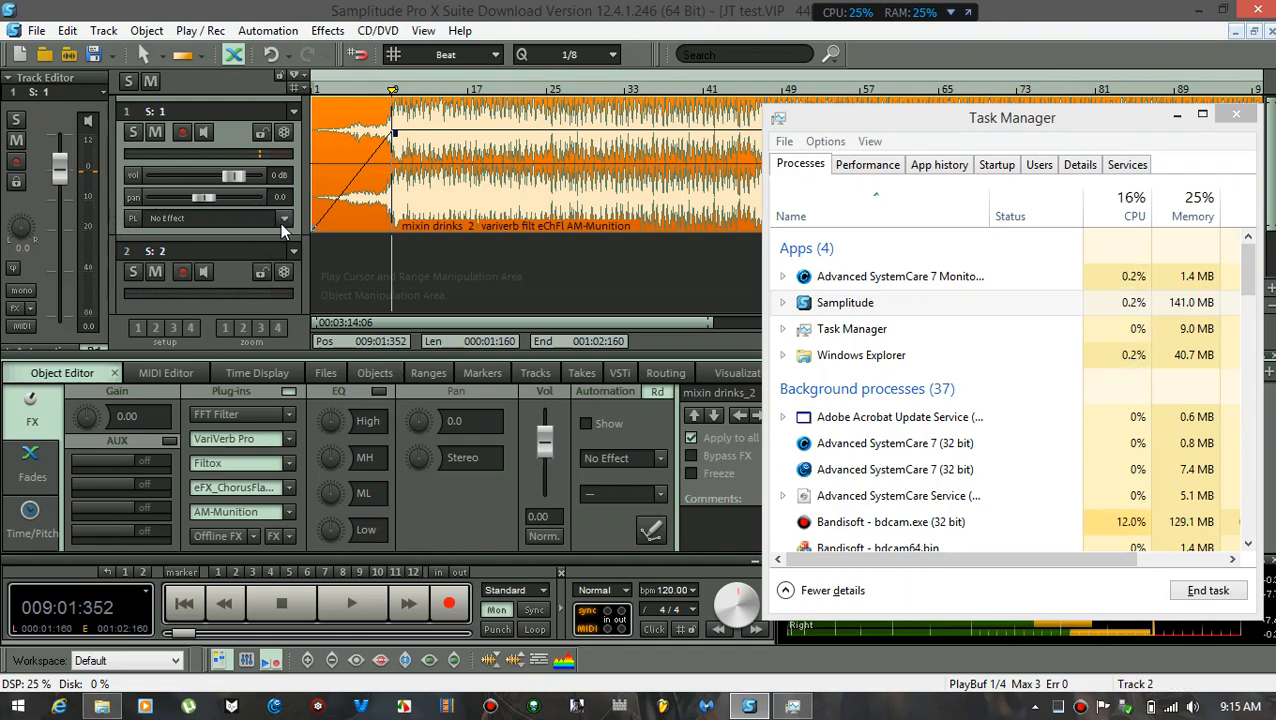
Look up the Freeze Track command for track 1 without applying it
right_click(229, 134)
key("Escape")
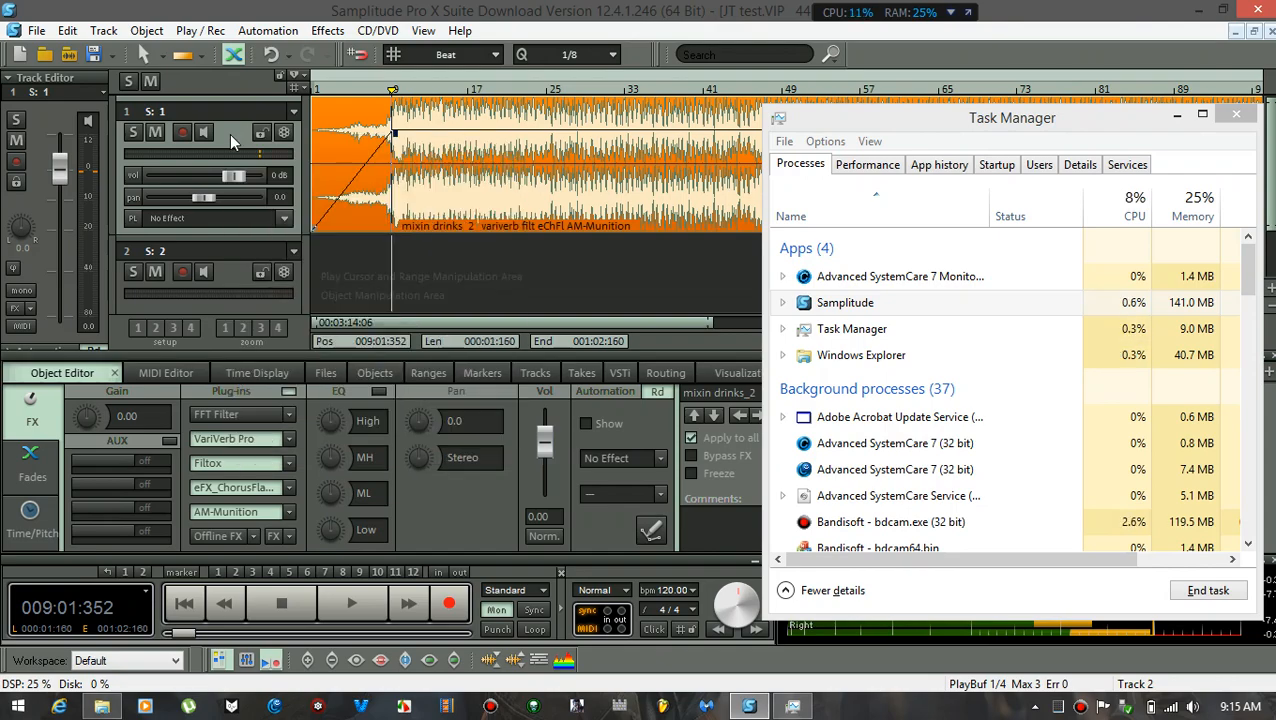
right_click(229, 134)
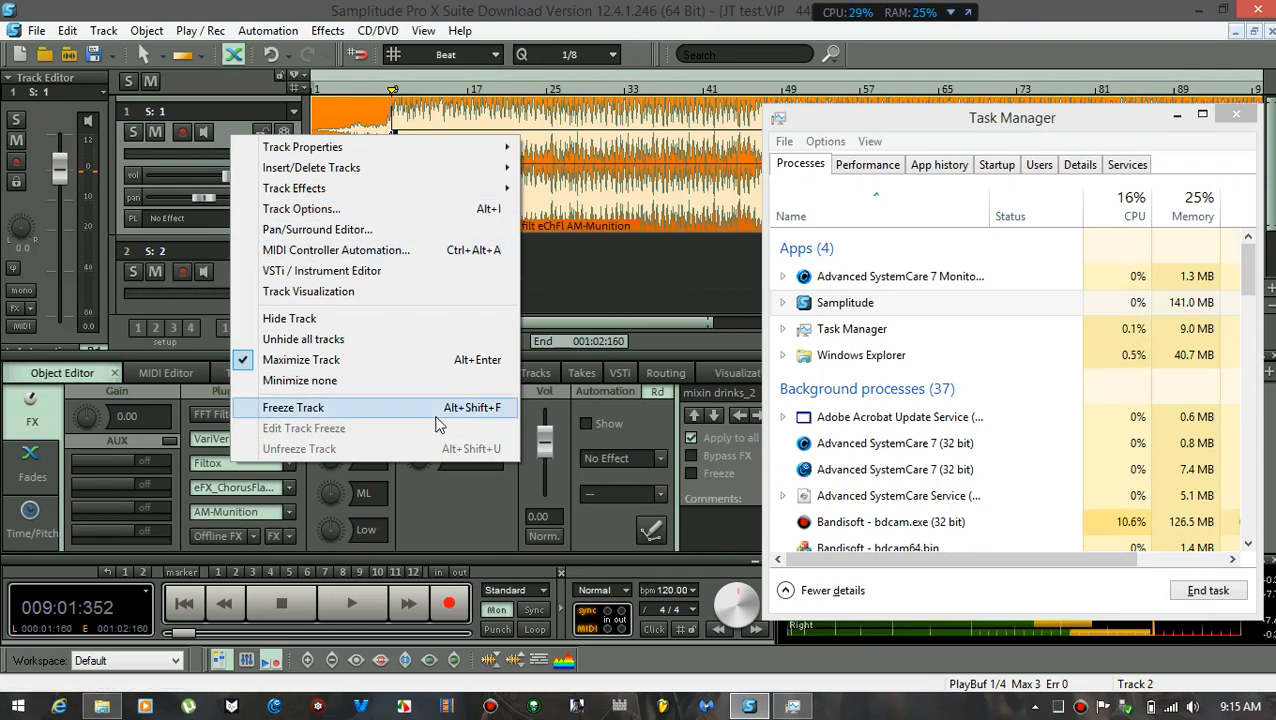
left_click(611, 315)
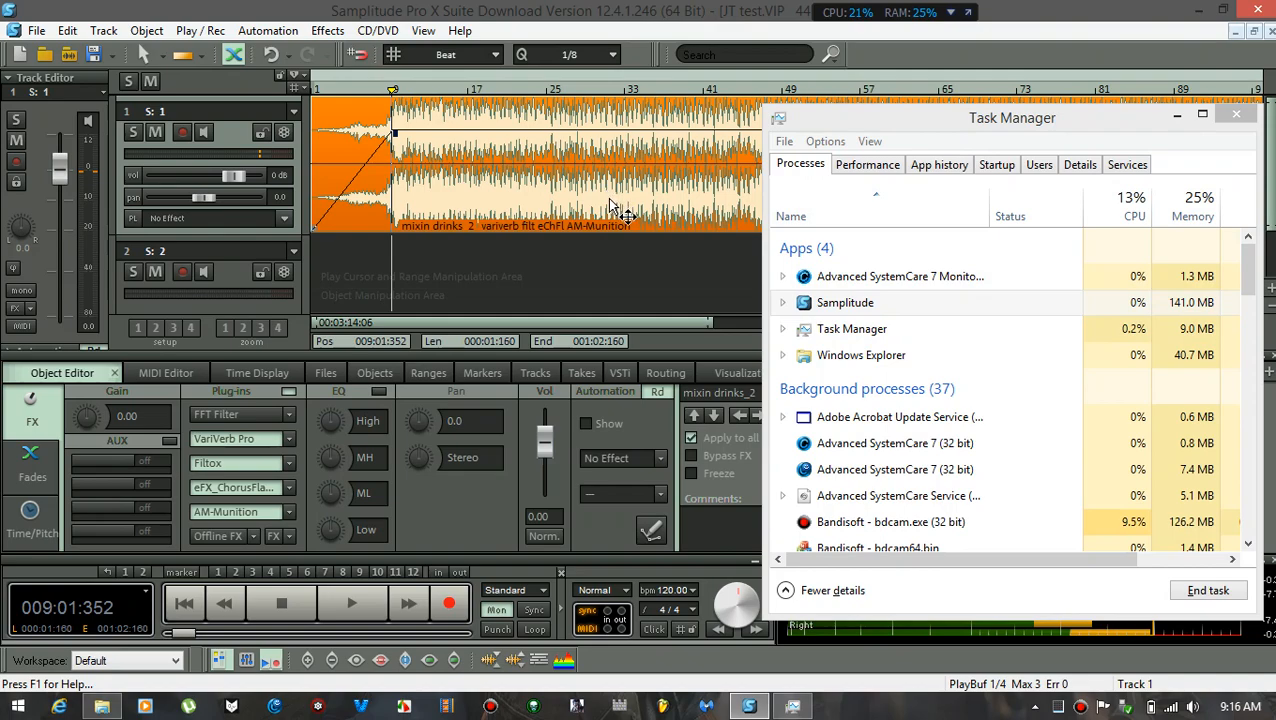
Play the project from bar 9 and check Samplitude's CPU use in Task Manager with four object plug-ins active
key("space")
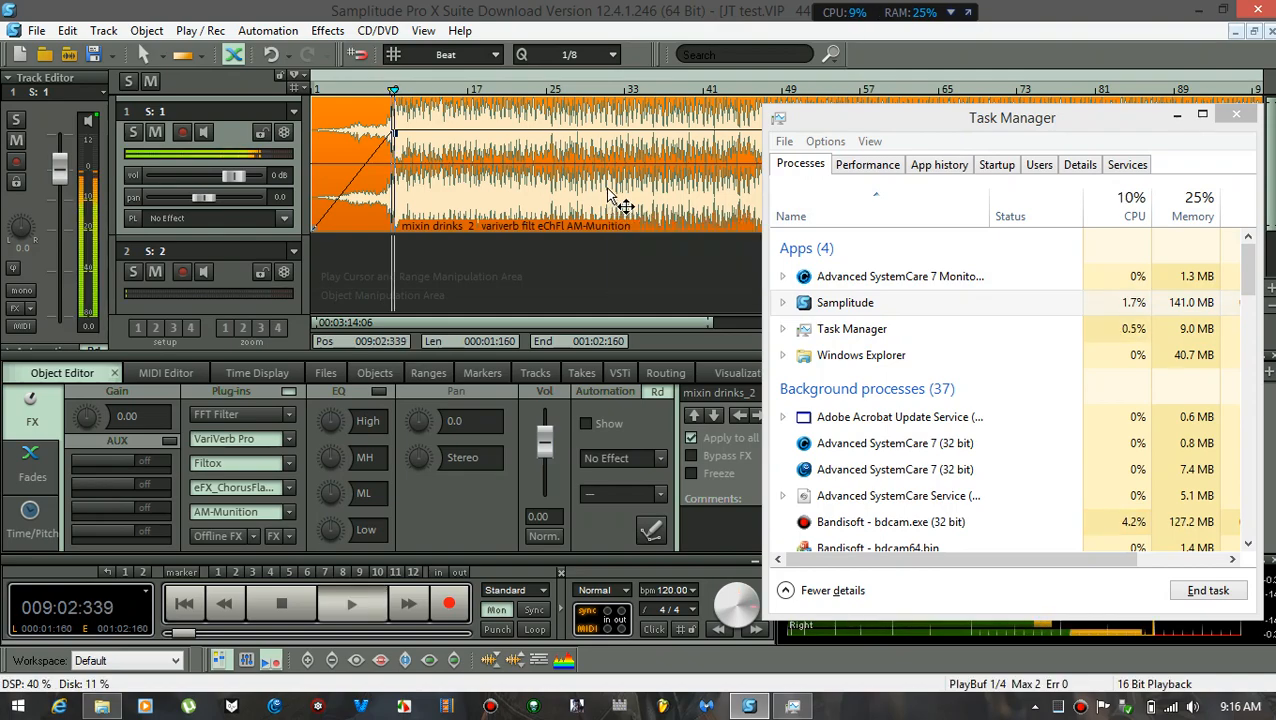
left_click(1150, 304)
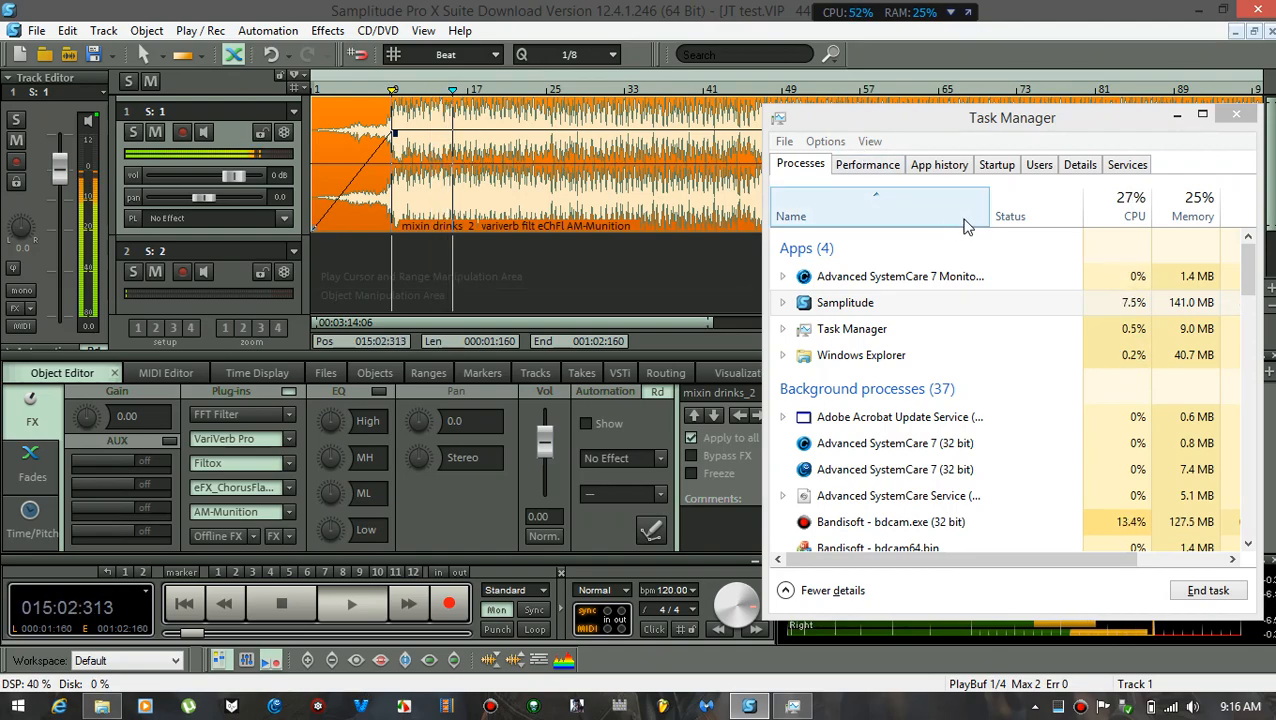
left_click(1056, 303)
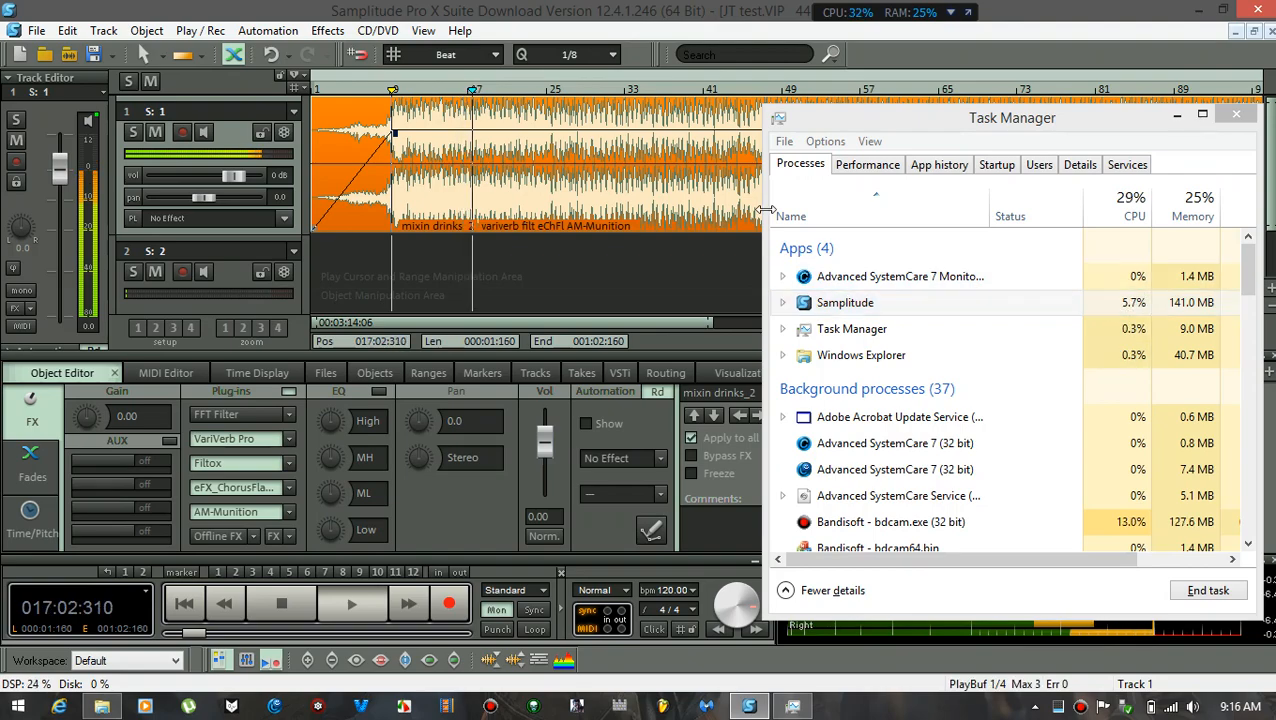
Move the Task Manager window aside and freeze the mixin drinks_2 object with the Freeze Objects command
right_click(556, 201)
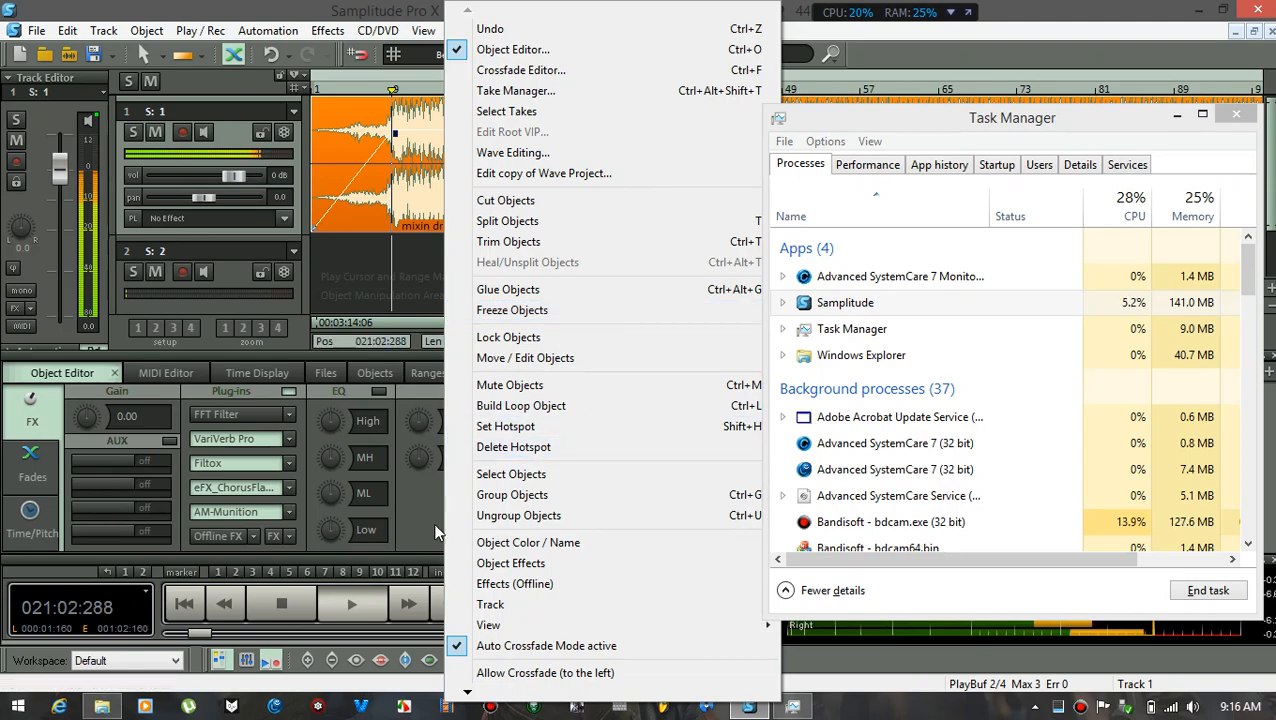
left_click_drag(916, 121, 995, 134)
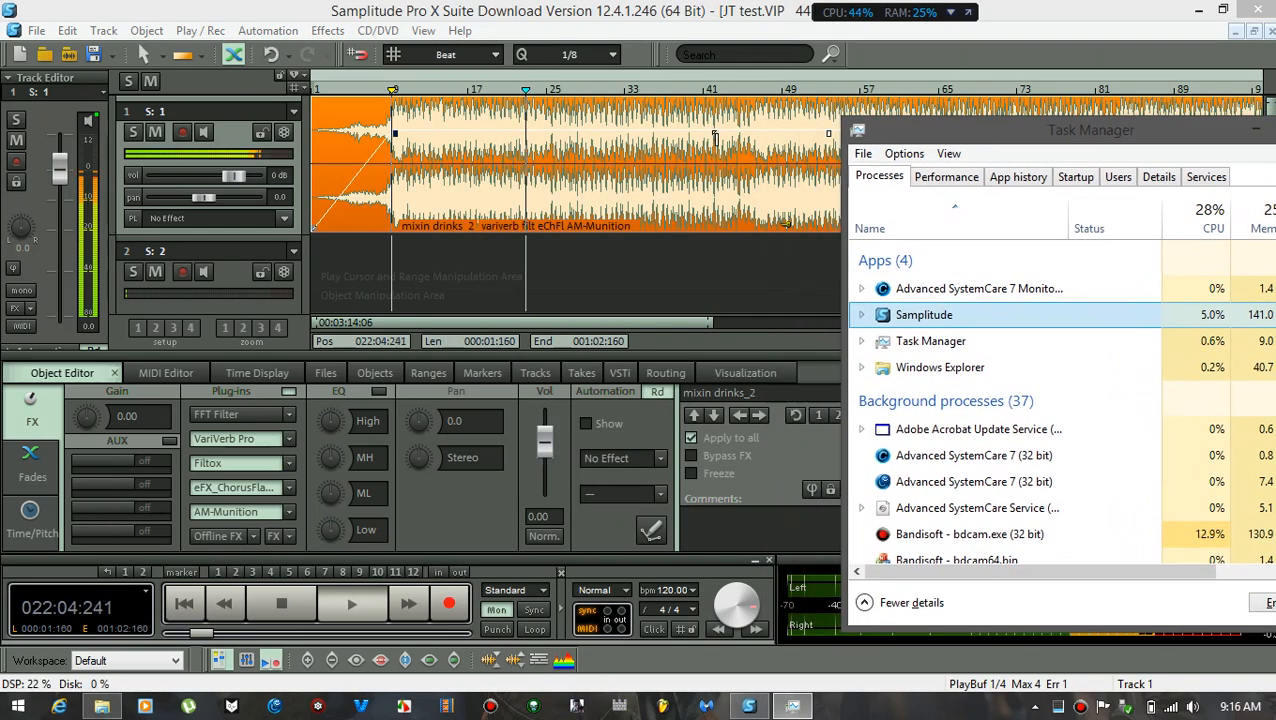
right_click(432, 204)
mouse_move(448, 320)
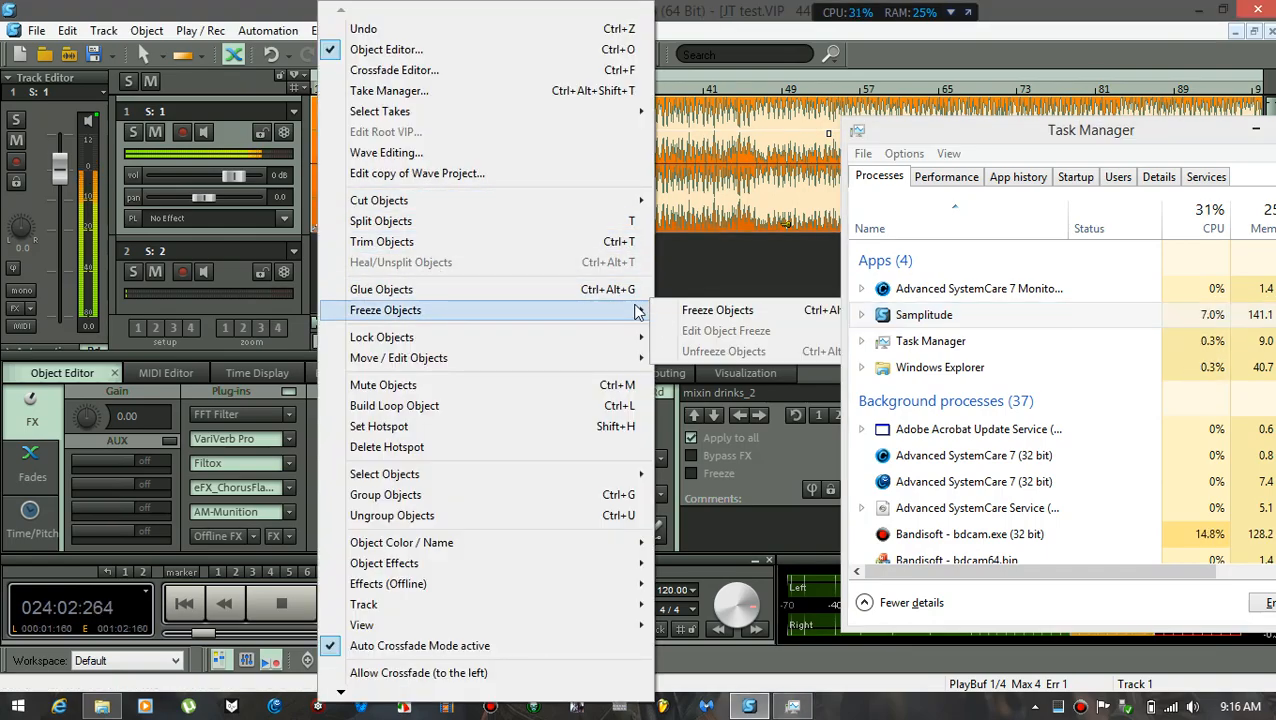
left_click(686, 312)
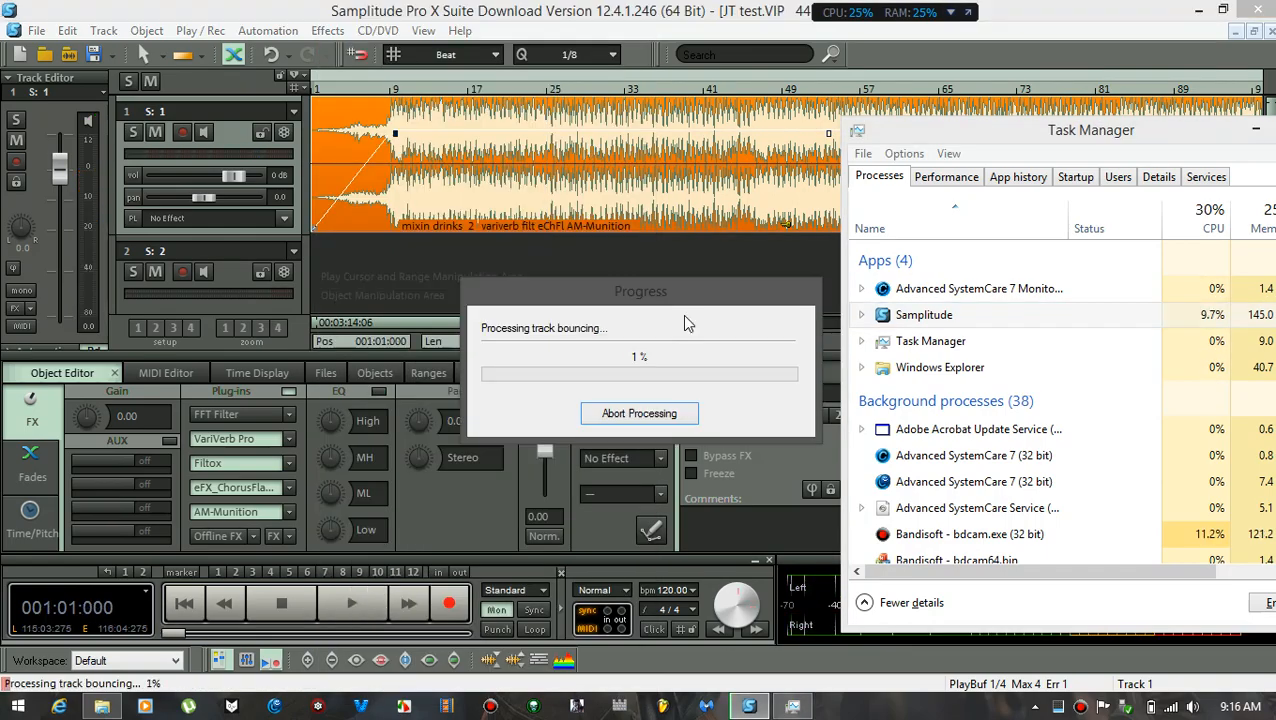
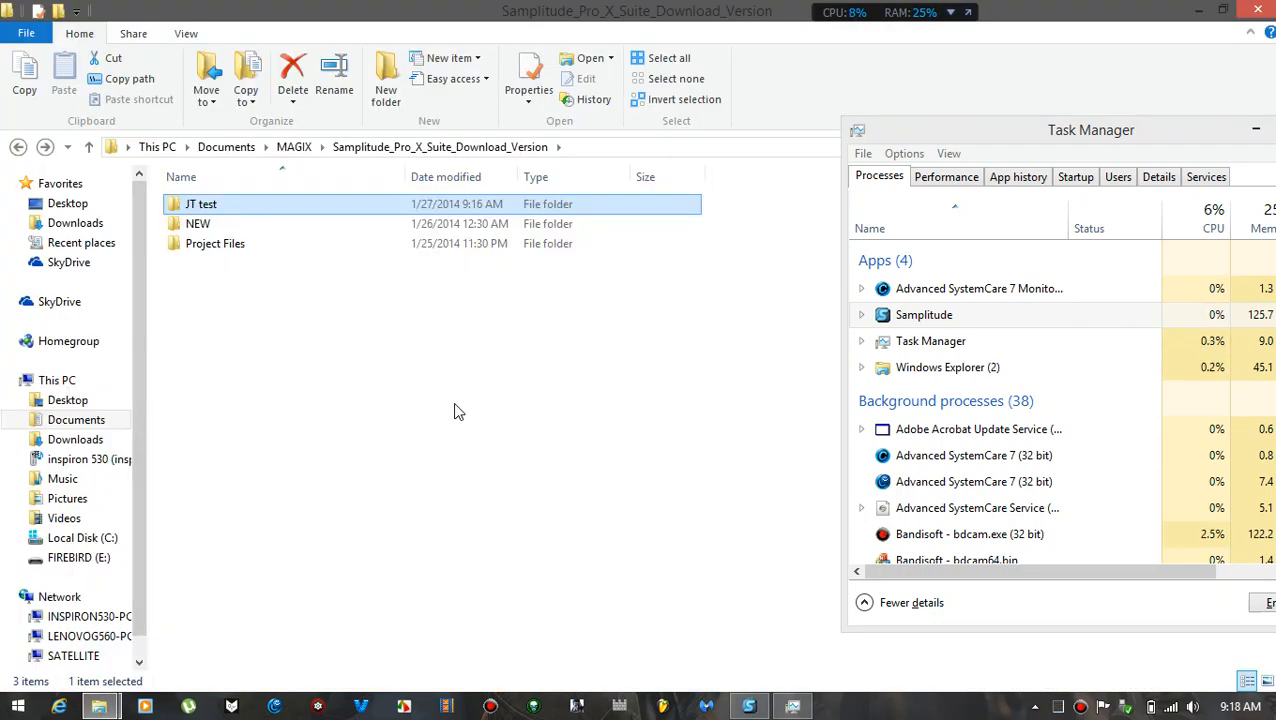
In File Explorer, go back from the Samplitude_Pro_X_Suite_Download_Version folder through MAGIX to the Documents folder
key("alt")
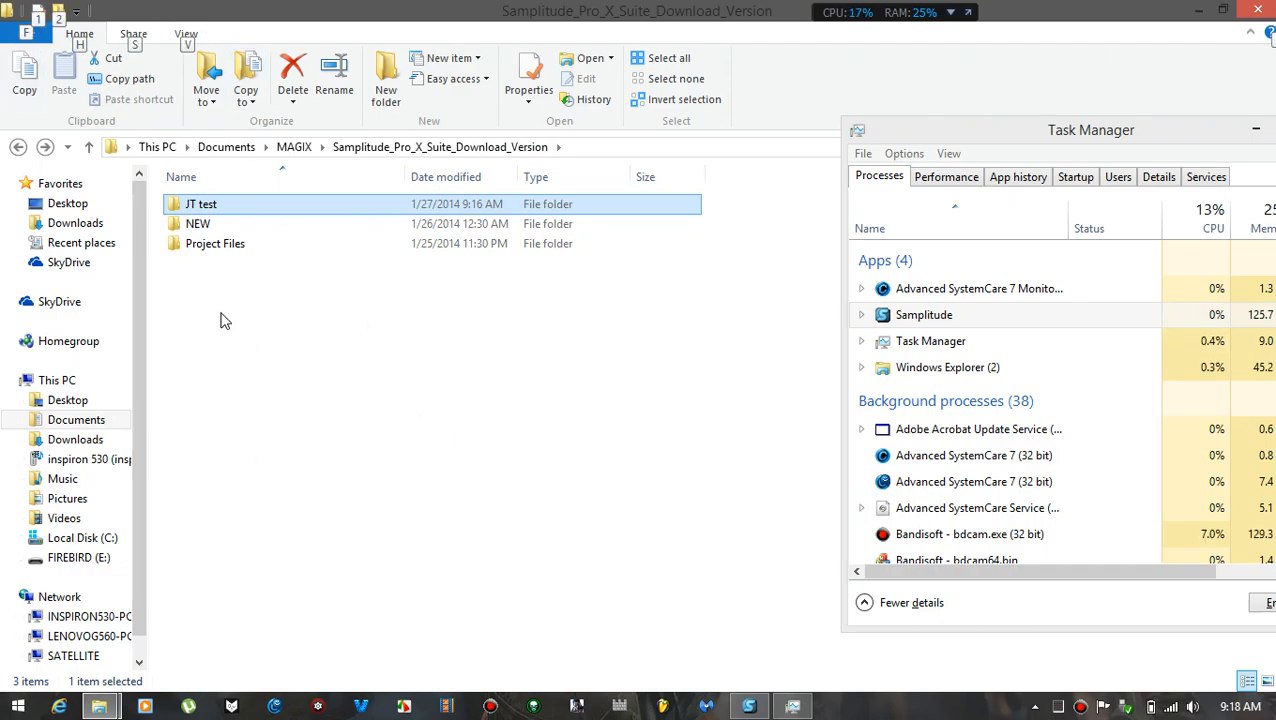
left_click(17, 147)
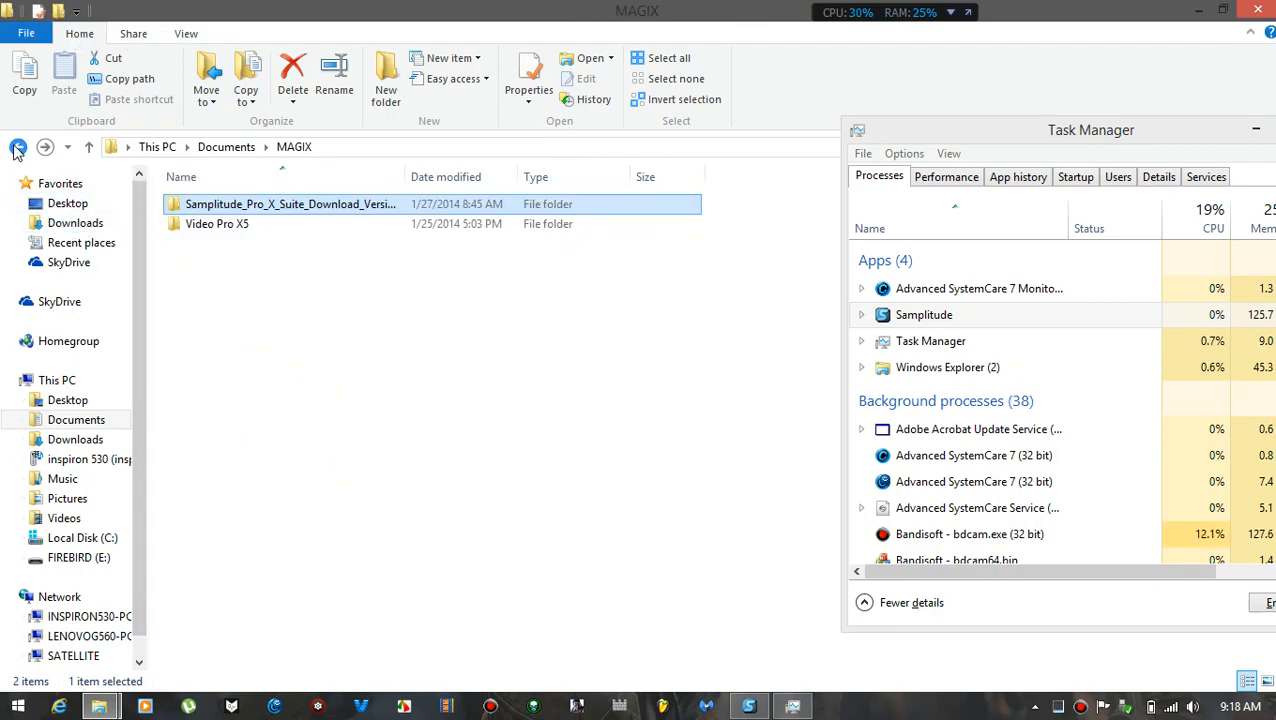
left_click(17, 147)
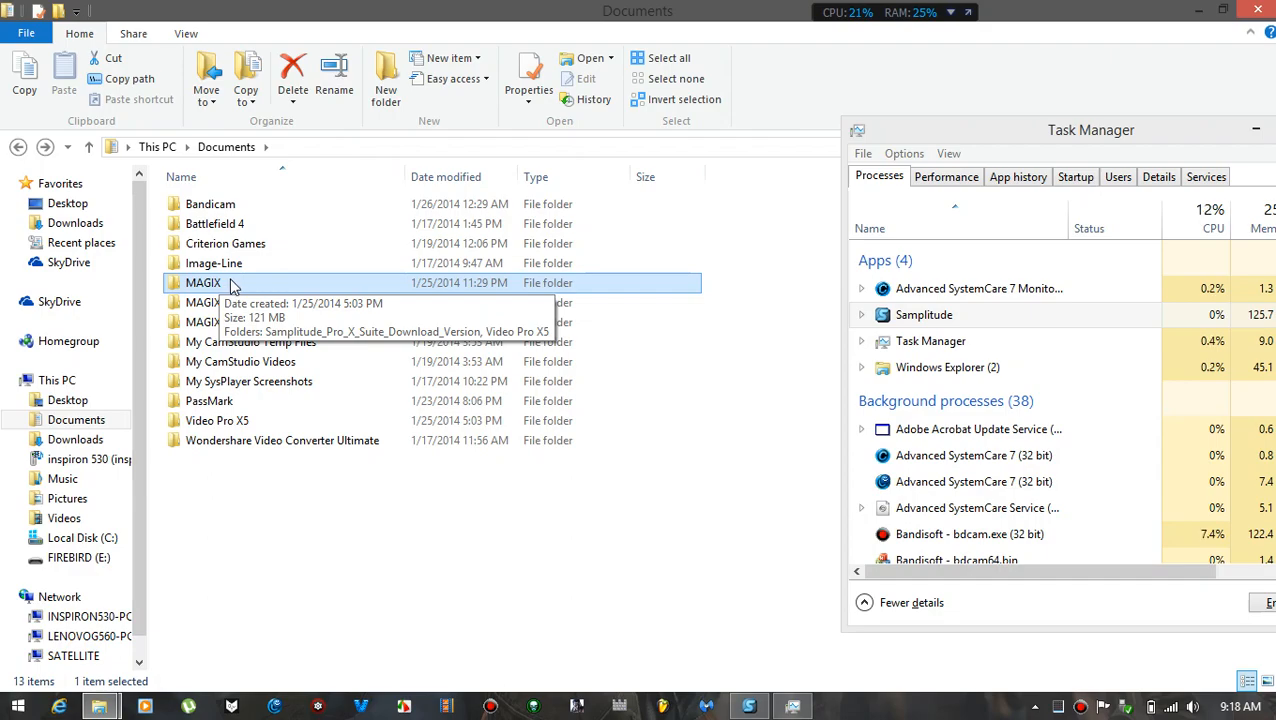
Check the MAGIX folder's properties, and open the JT test project folder inside its Samplitude_Pro_X_Suite_Download_Version subfolder
key("alt+Return")
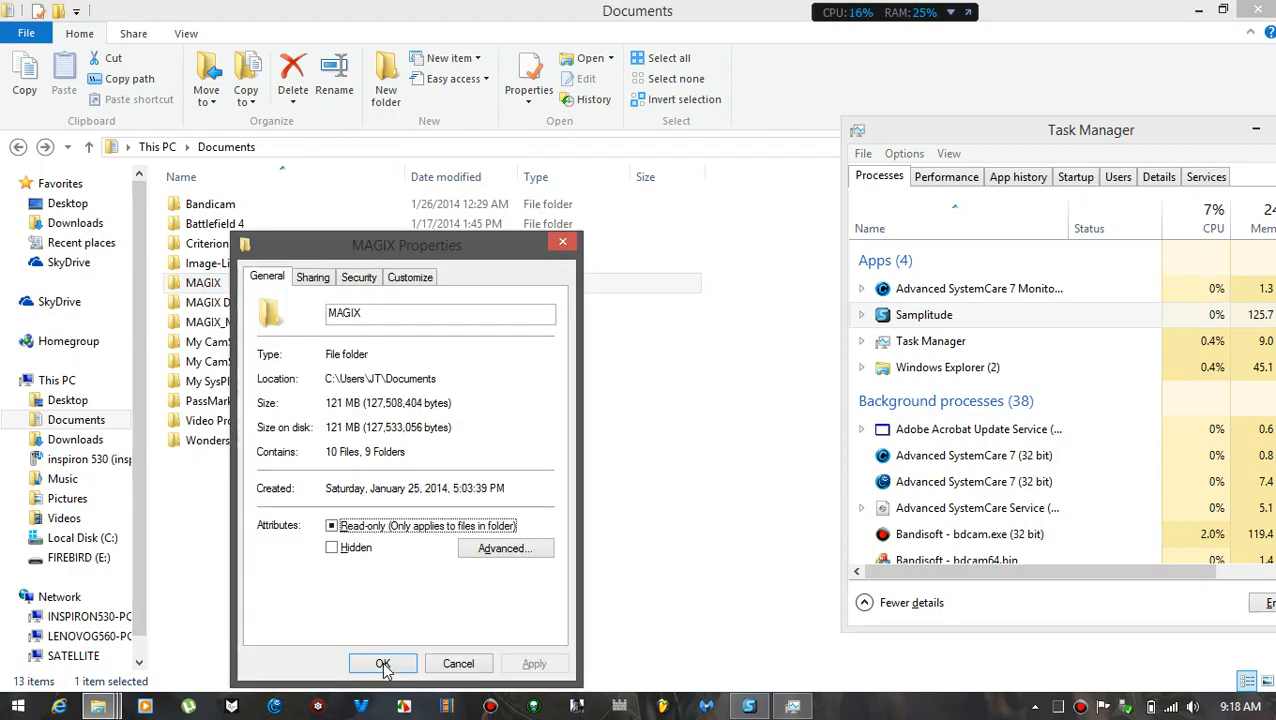
key("Return")
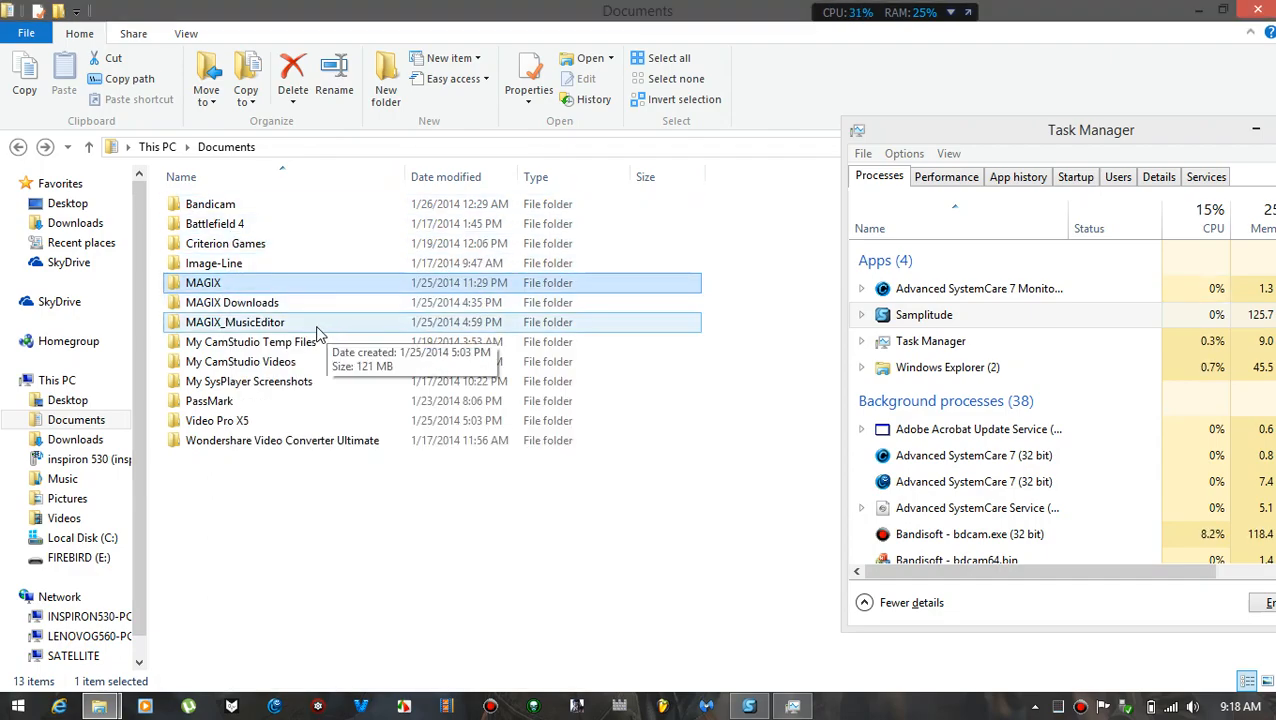
double_click(200, 283)
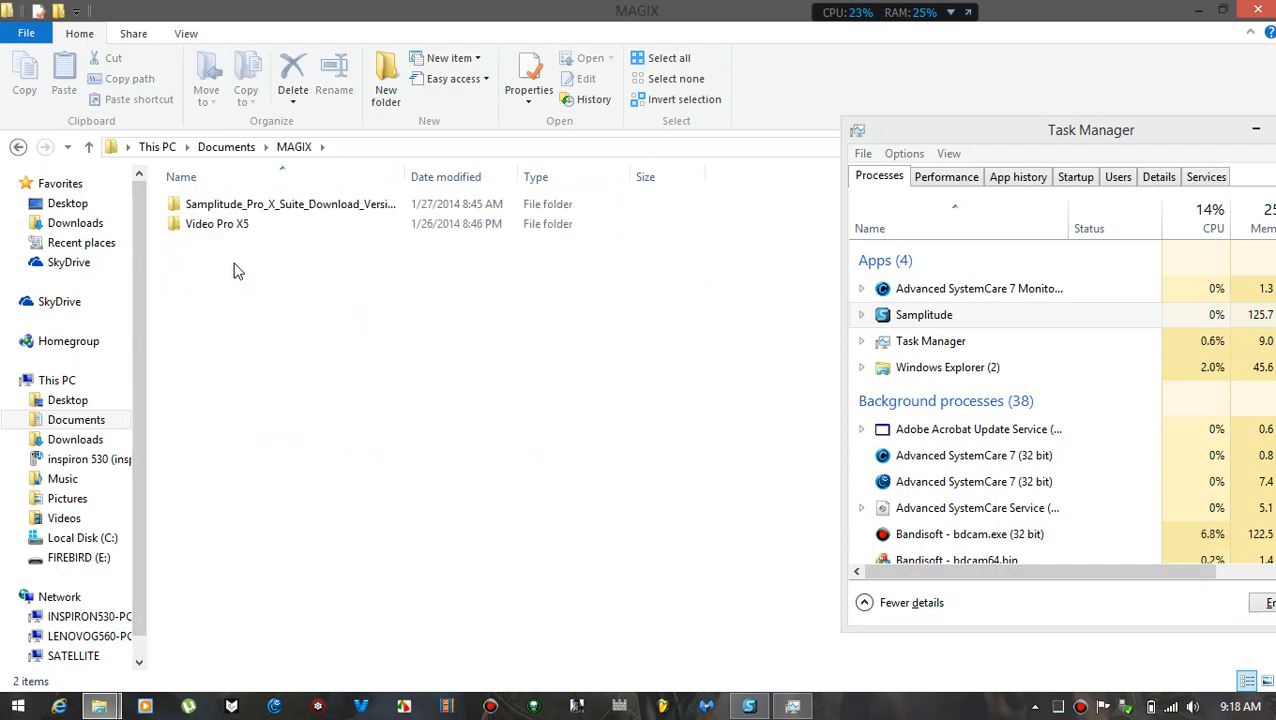
left_click(305, 210)
double_click(305, 210)
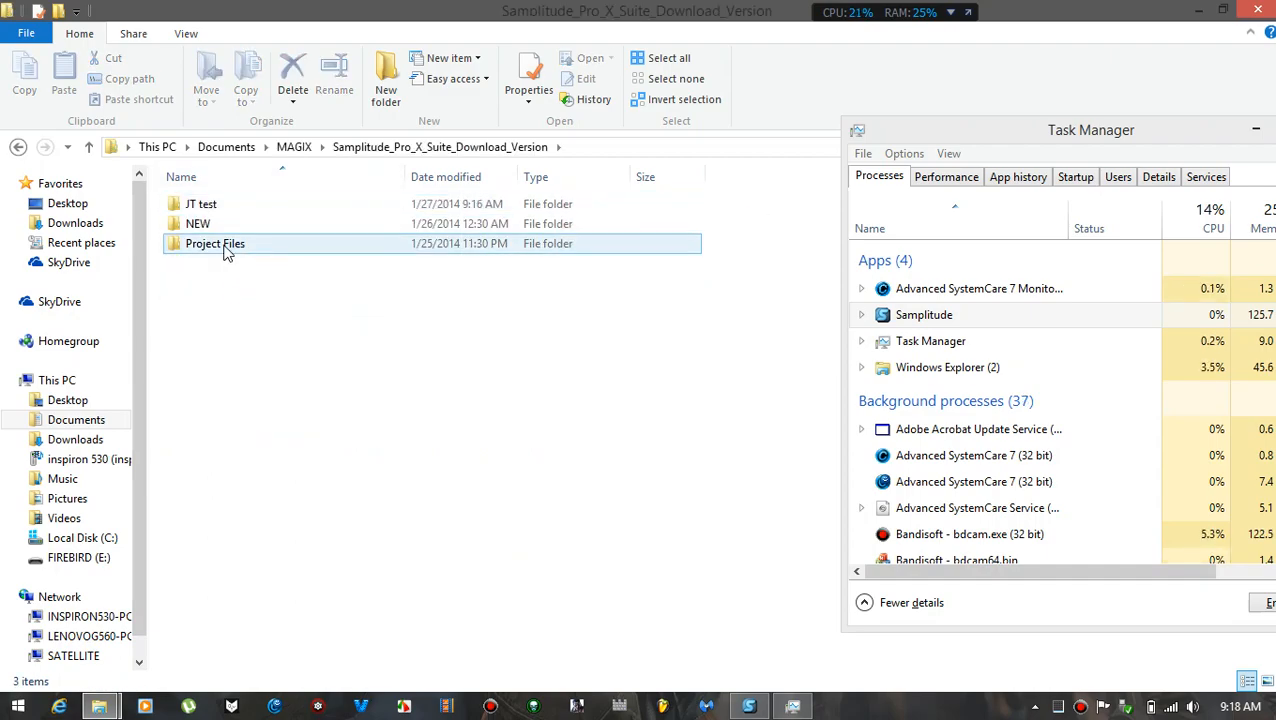
double_click(231, 207)
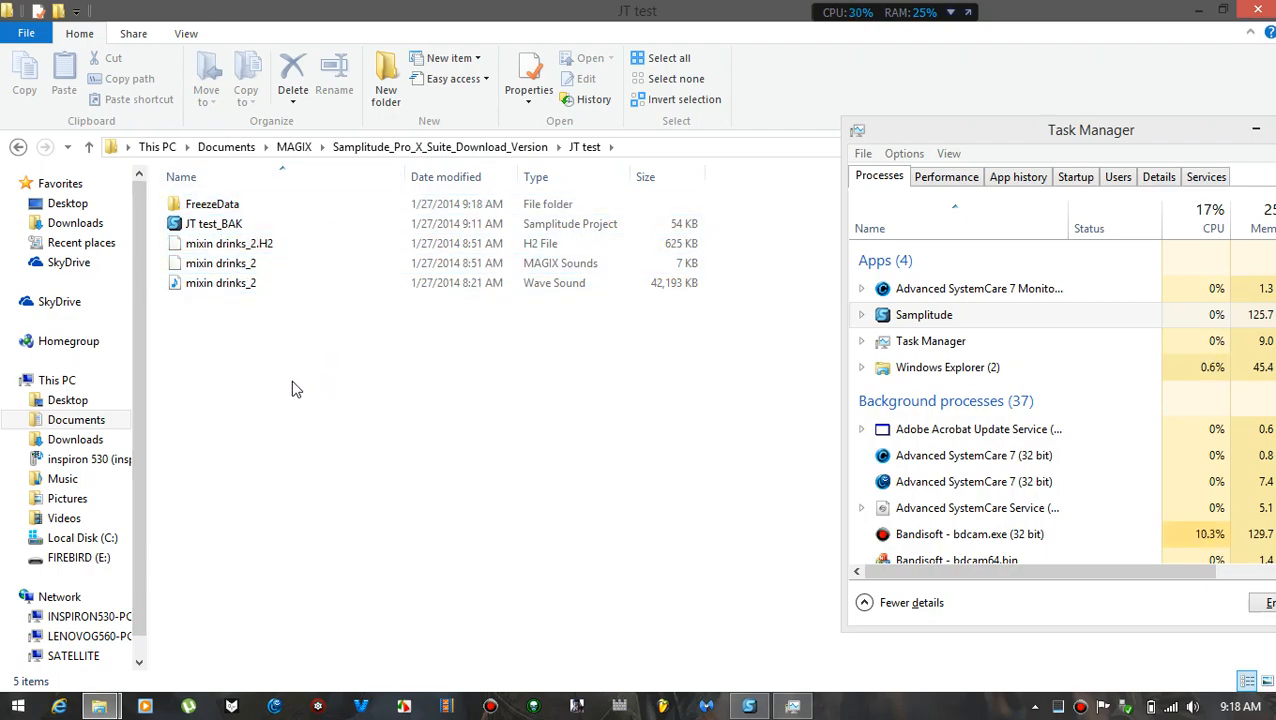
Open the FreezeData folder inside JT test, examine the freeze files, and return to Samplitude
key("alt")
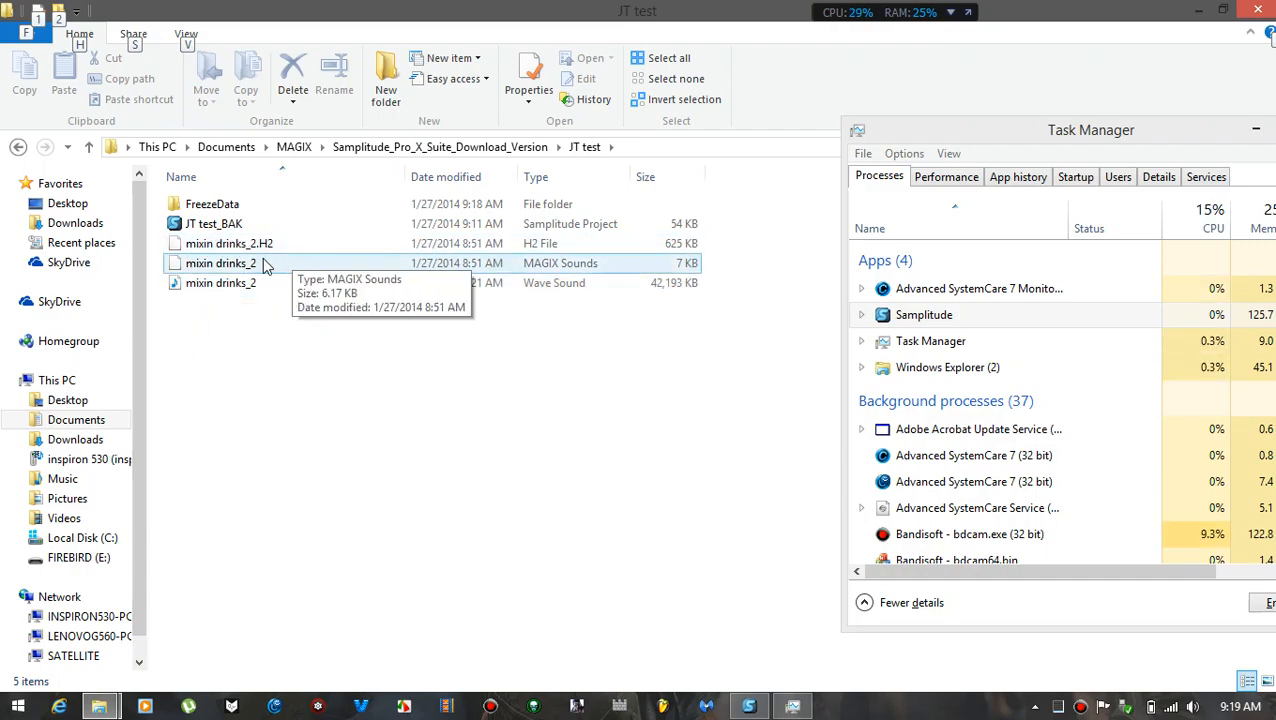
double_click(233, 205)
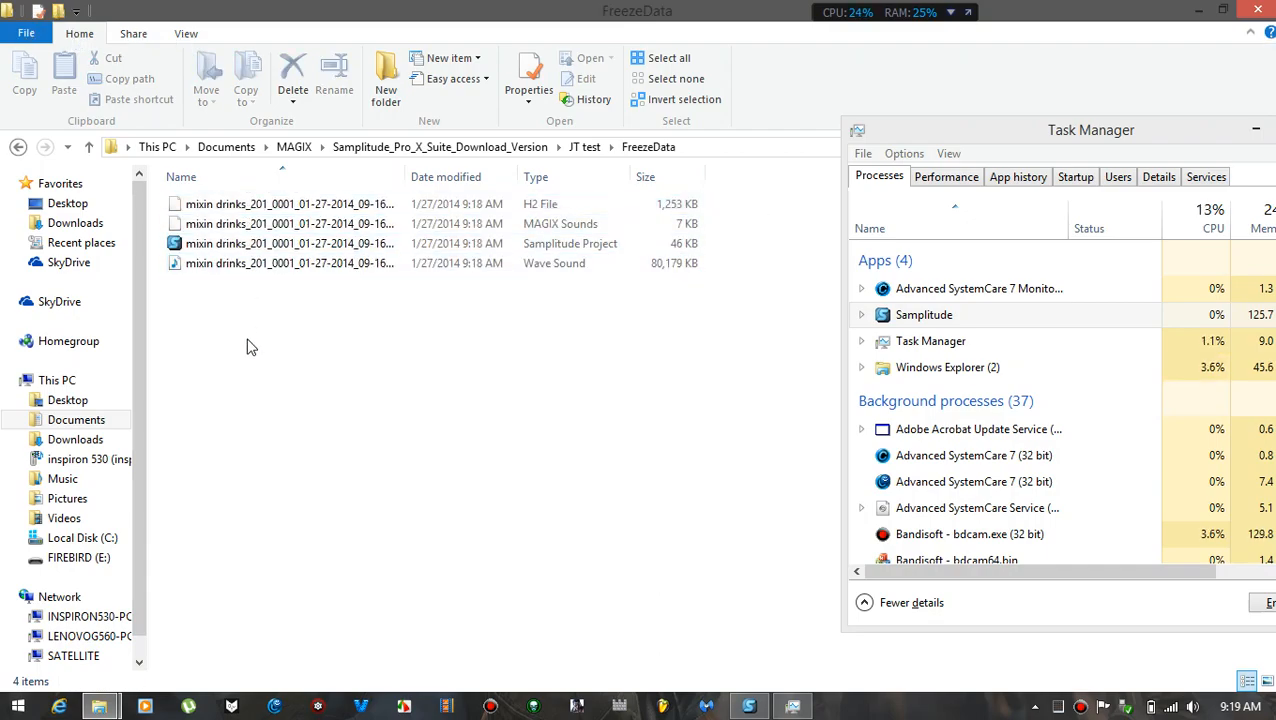
key("alt")
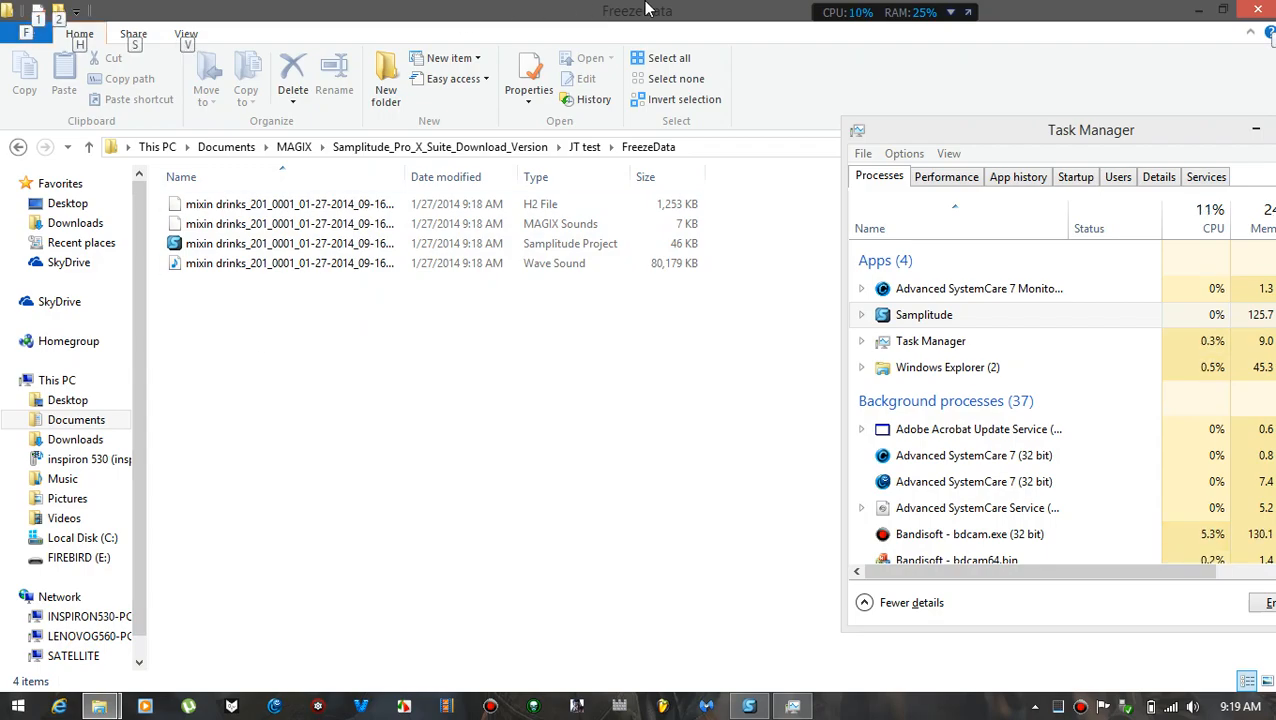
left_click(1200, 10)
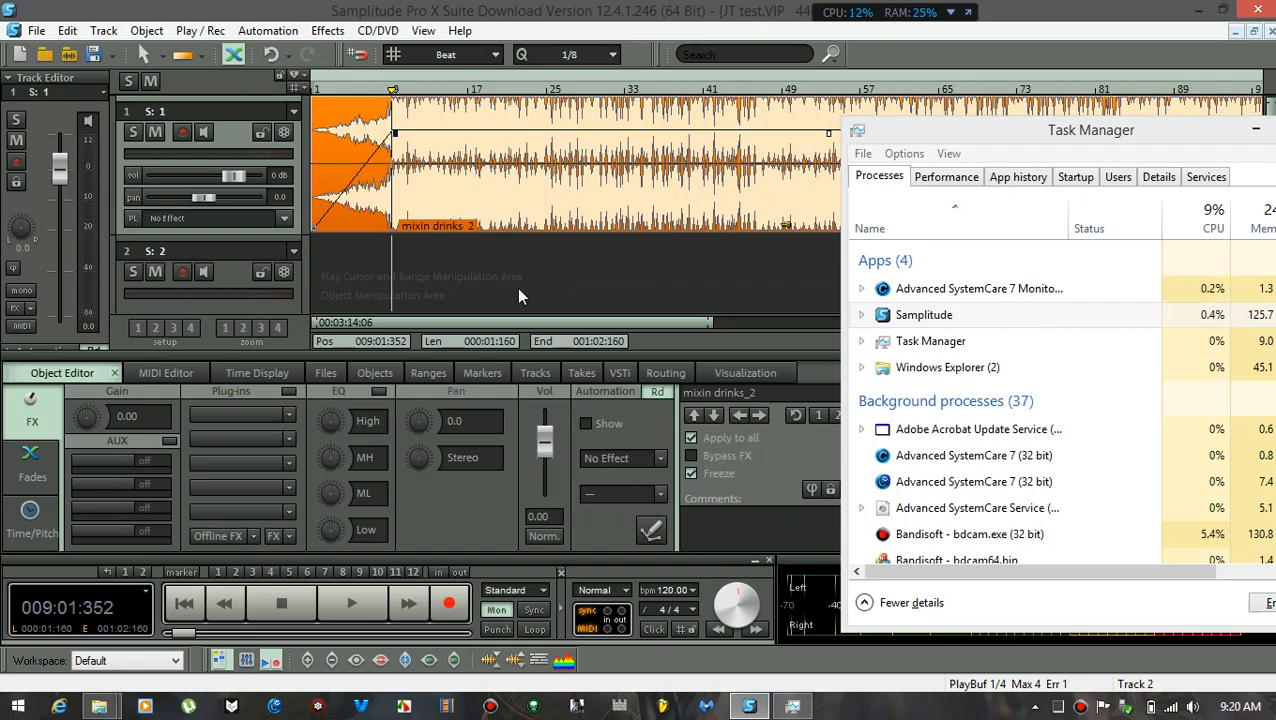
Play the project with the frozen object from bar 9 and check Samplitude's CPU use in Task Manager with its process entry expanded
key("space")
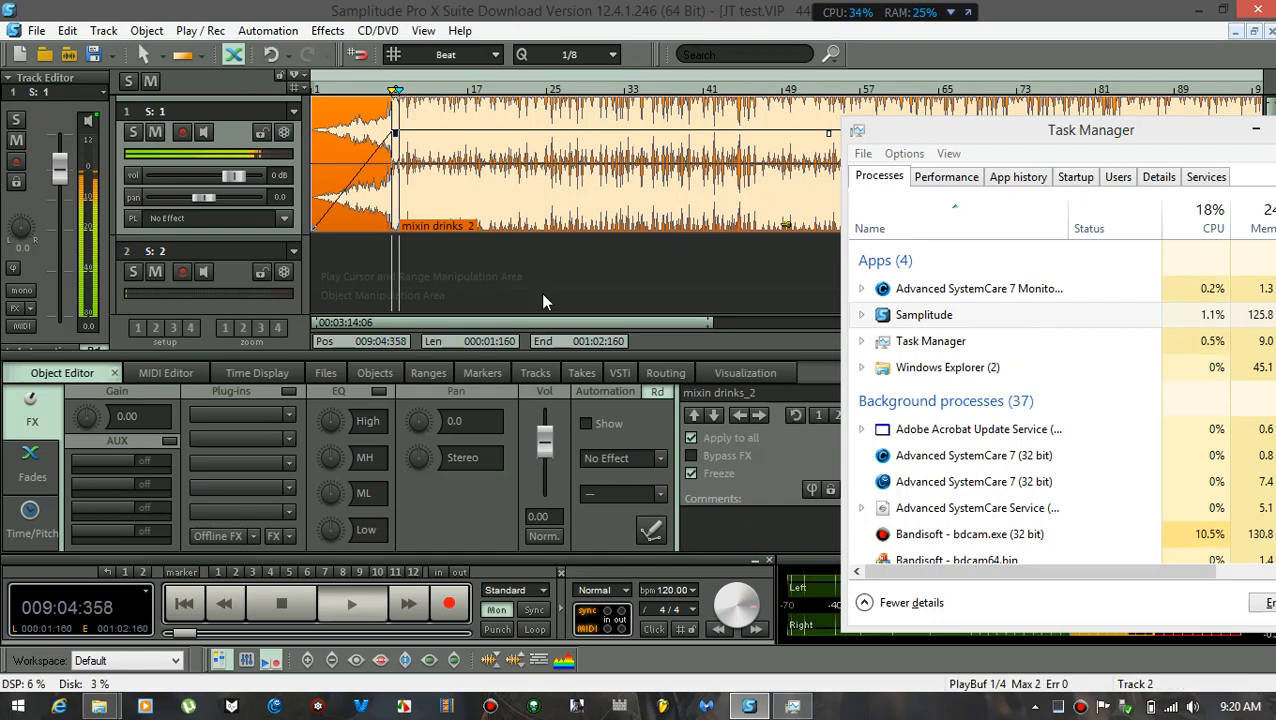
left_click_drag(1137, 132, 1081, 130)
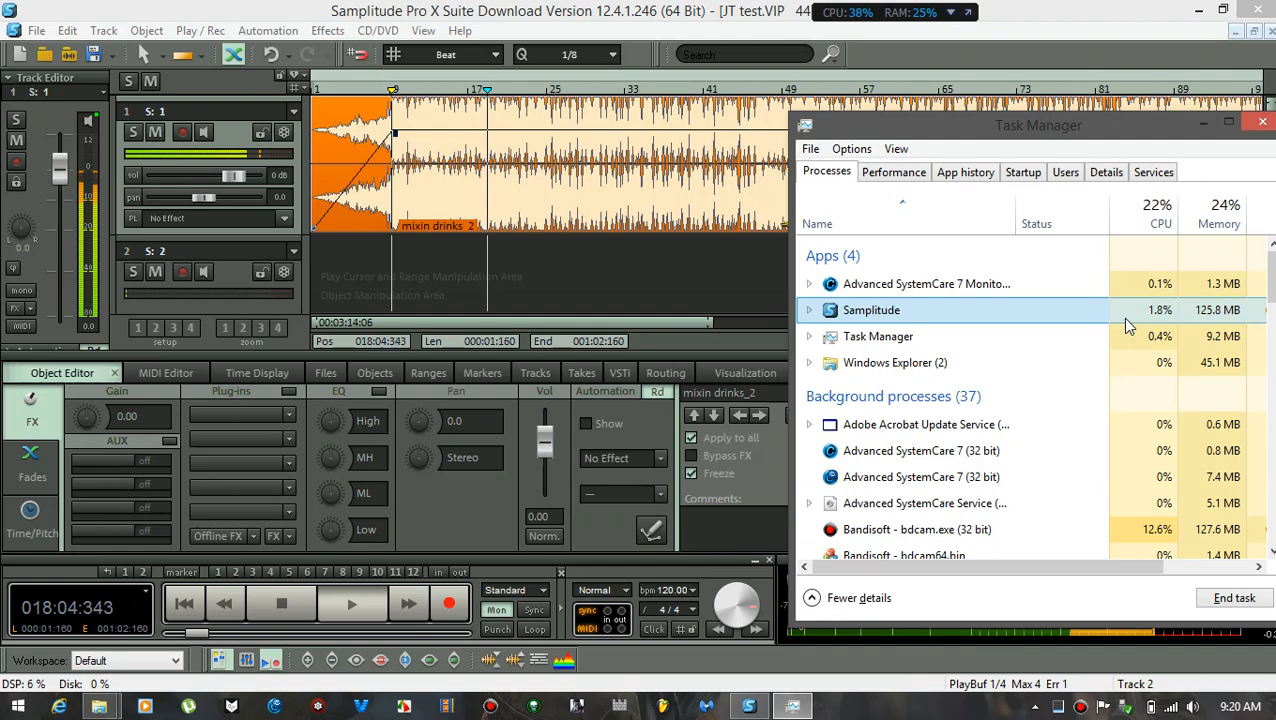
double_click(1125, 318)
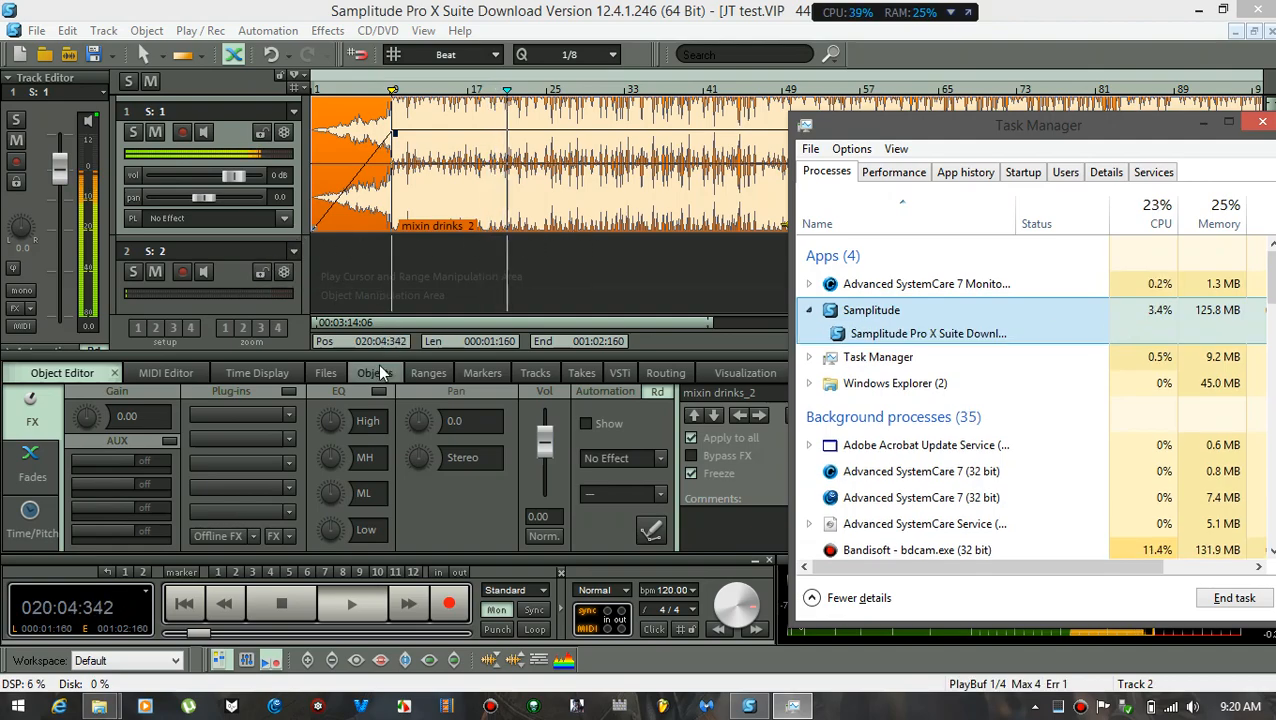
left_click(283, 605)
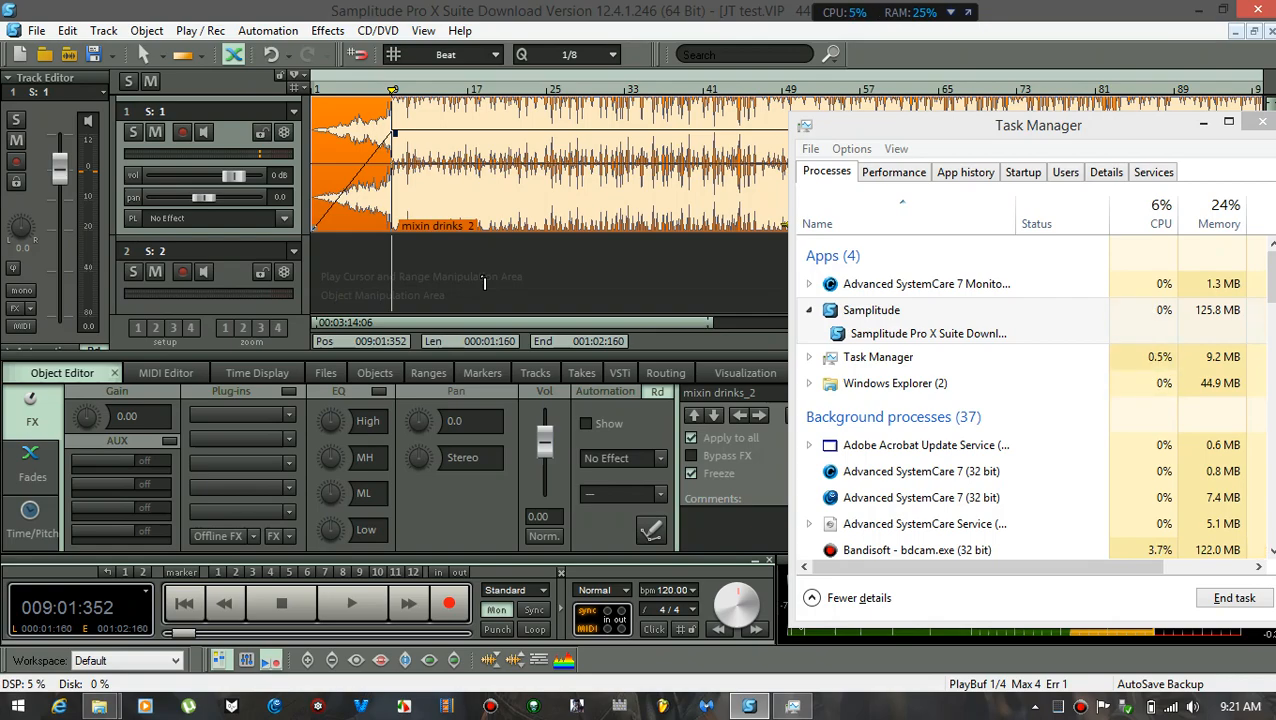
key("space")
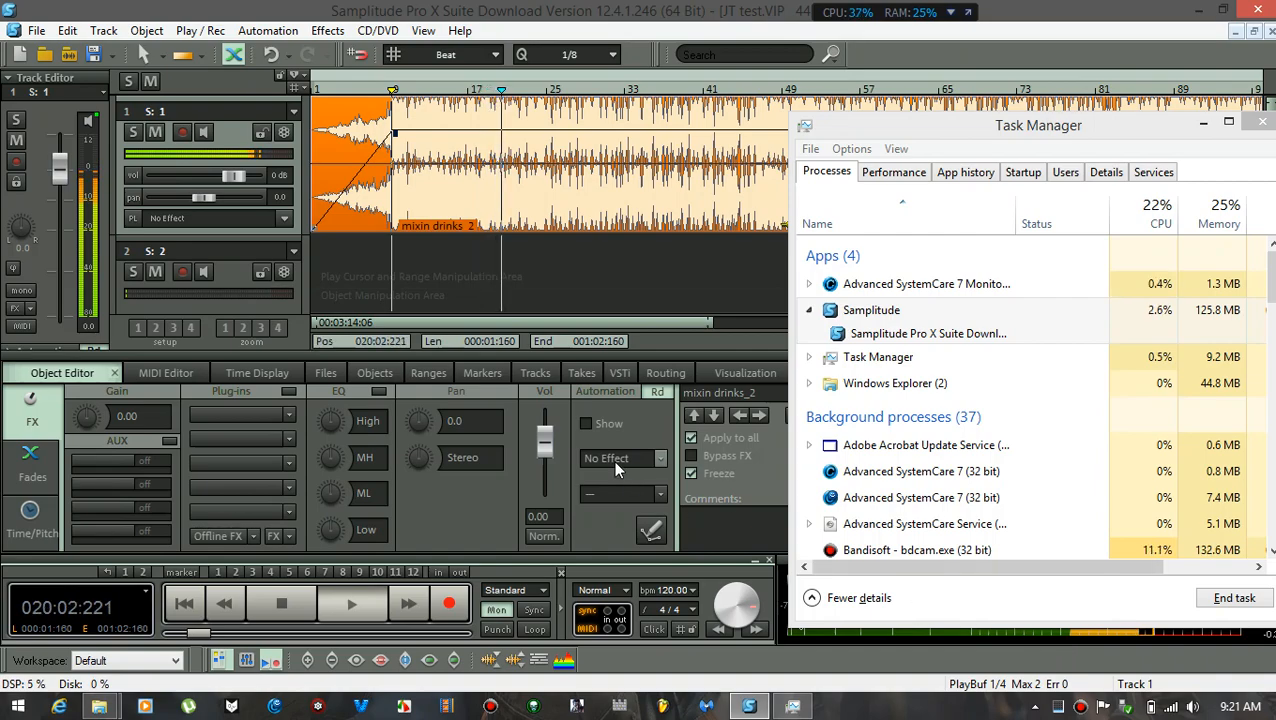
key("space")
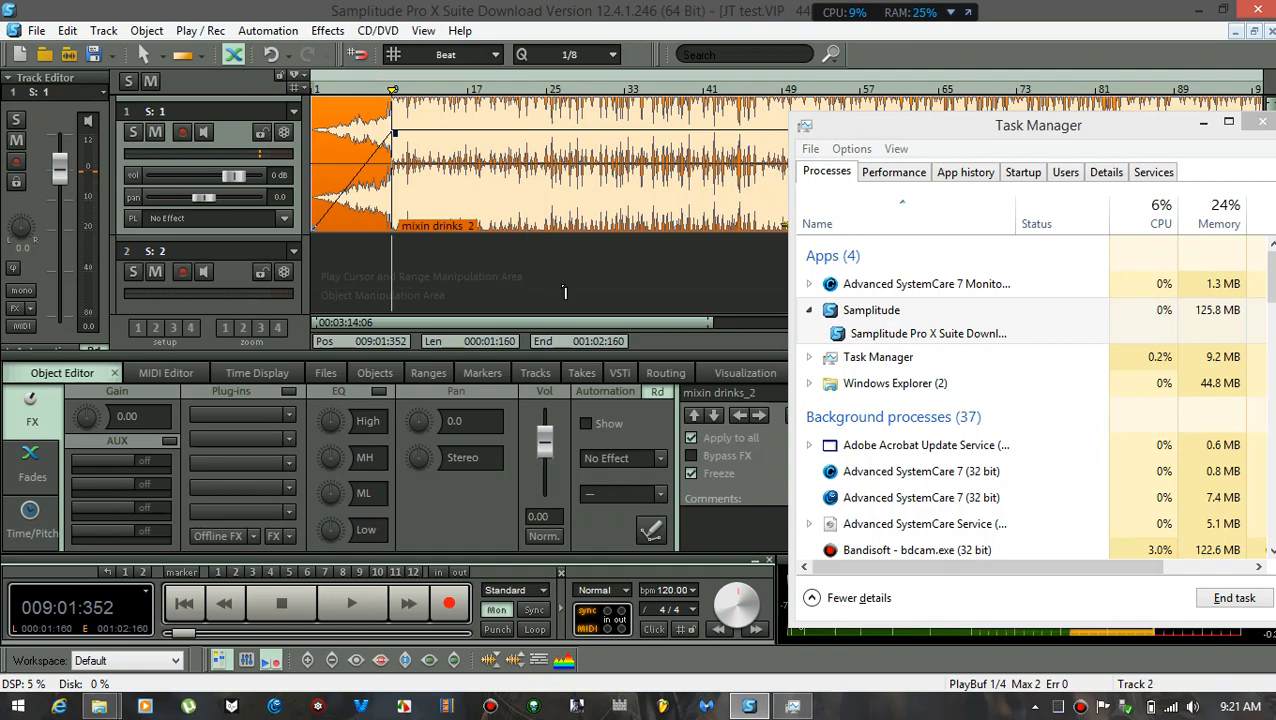
left_click(1163, 322)
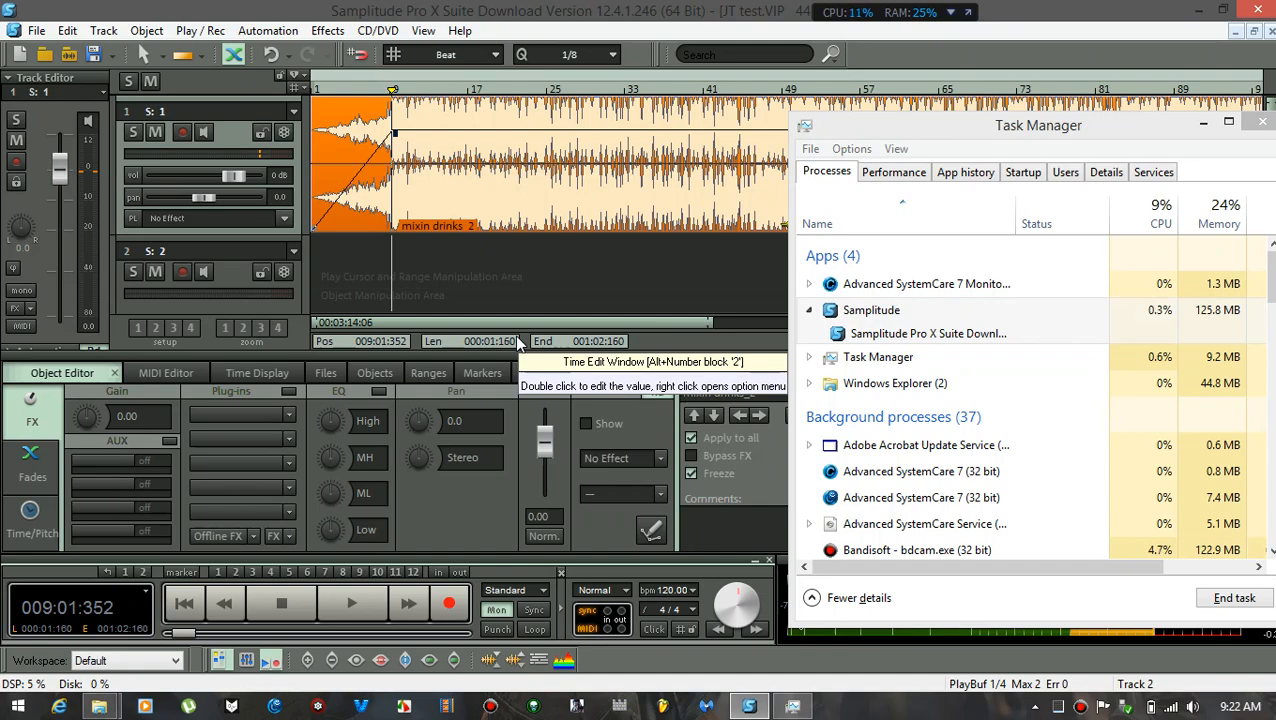
Unfreeze the mixin drinks_2 object on track 1 with the Unfreeze Objects command
right_click(559, 220)
left_click(529, 220)
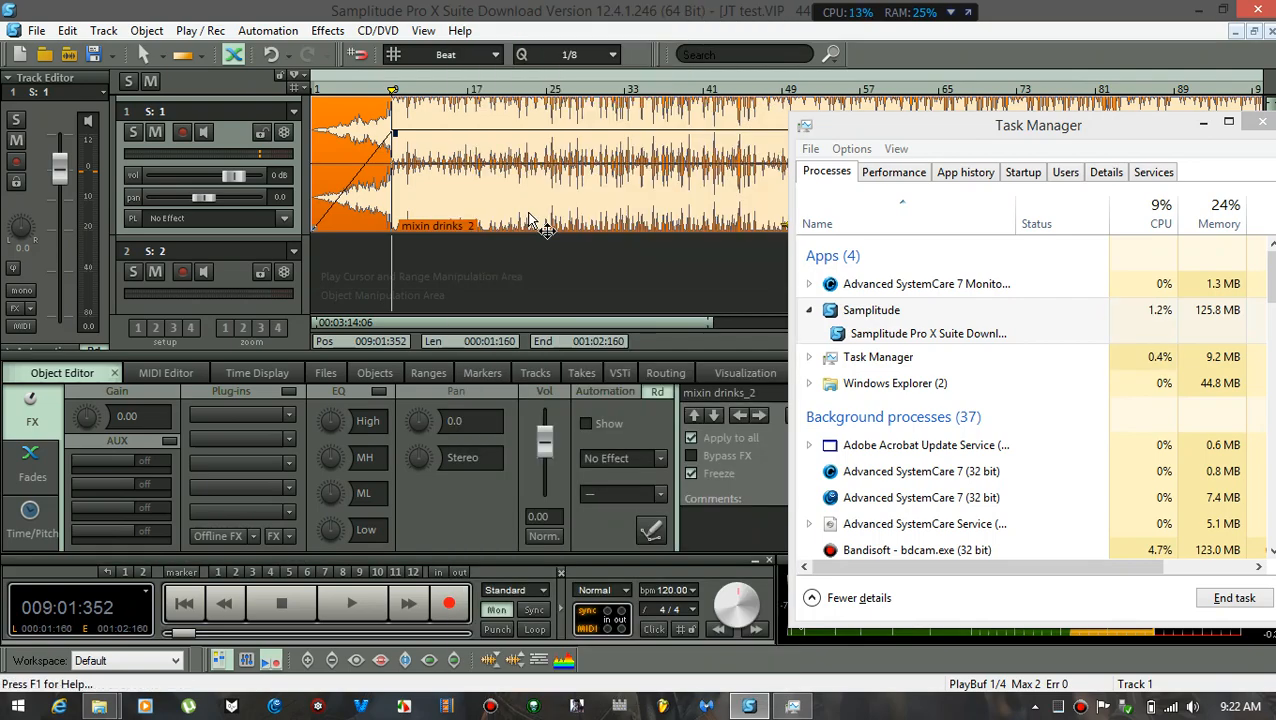
right_click(530, 220)
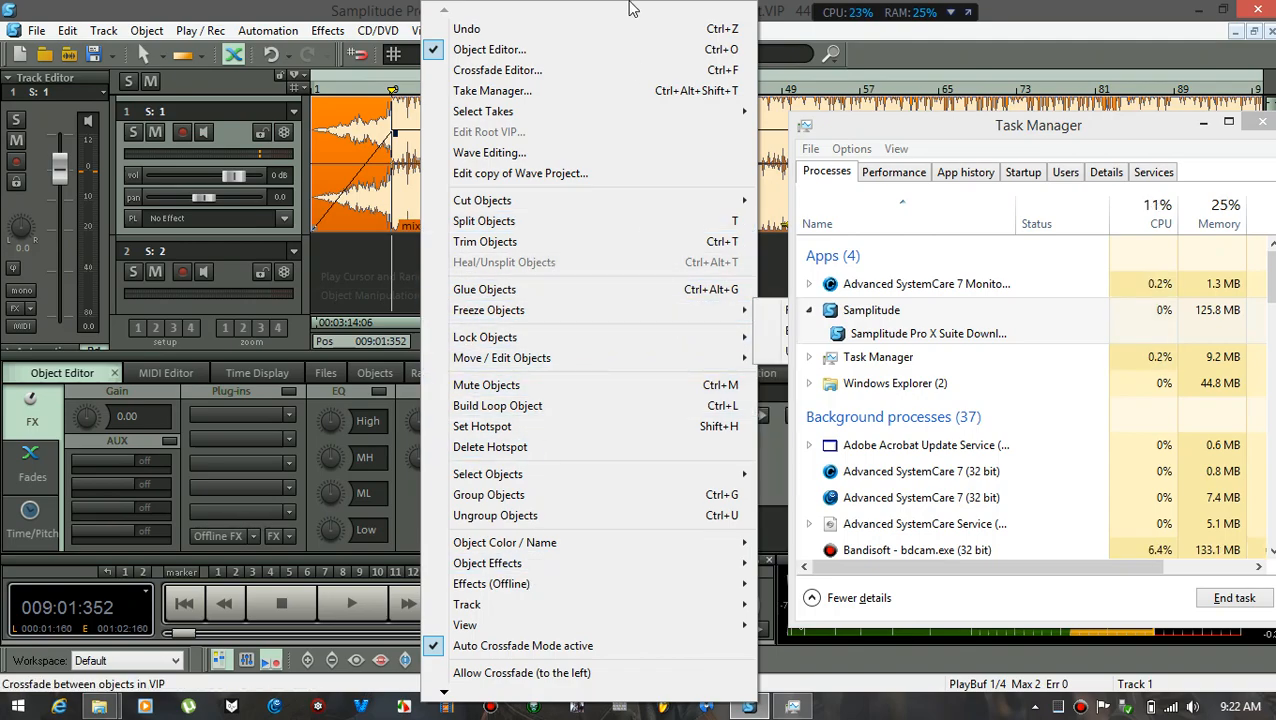
right_click(369, 213)
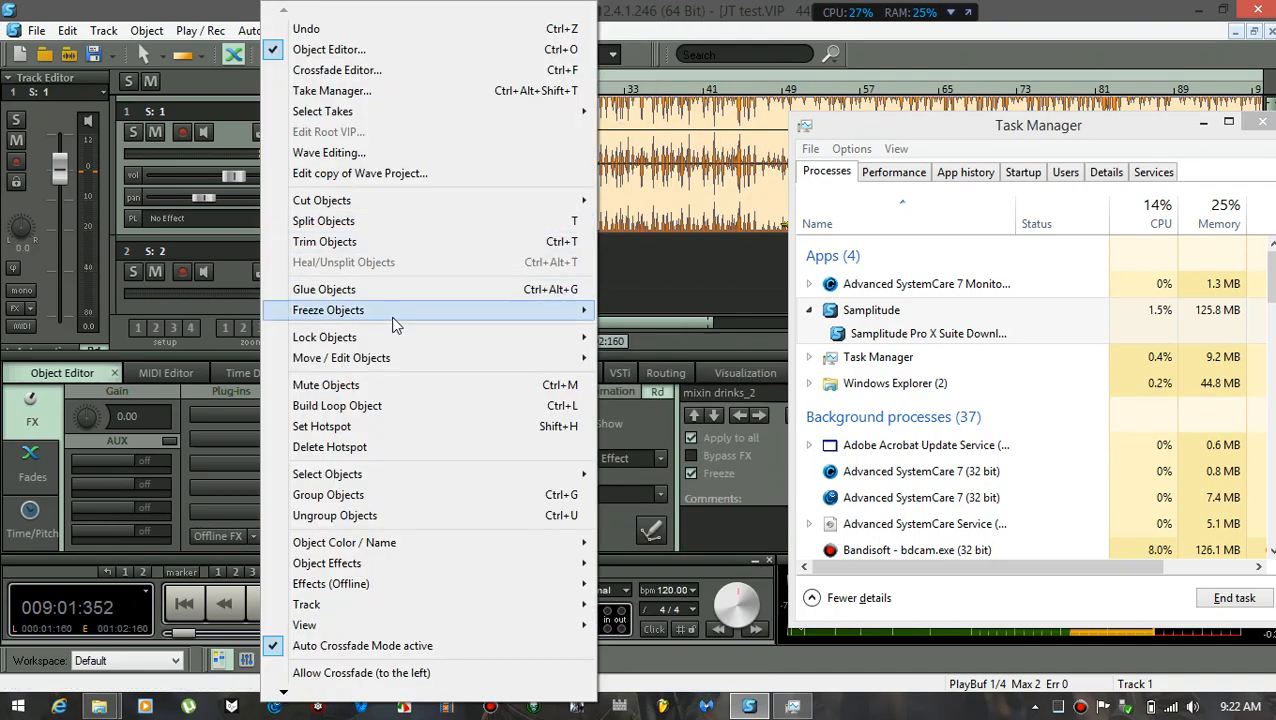
mouse_move(430, 311)
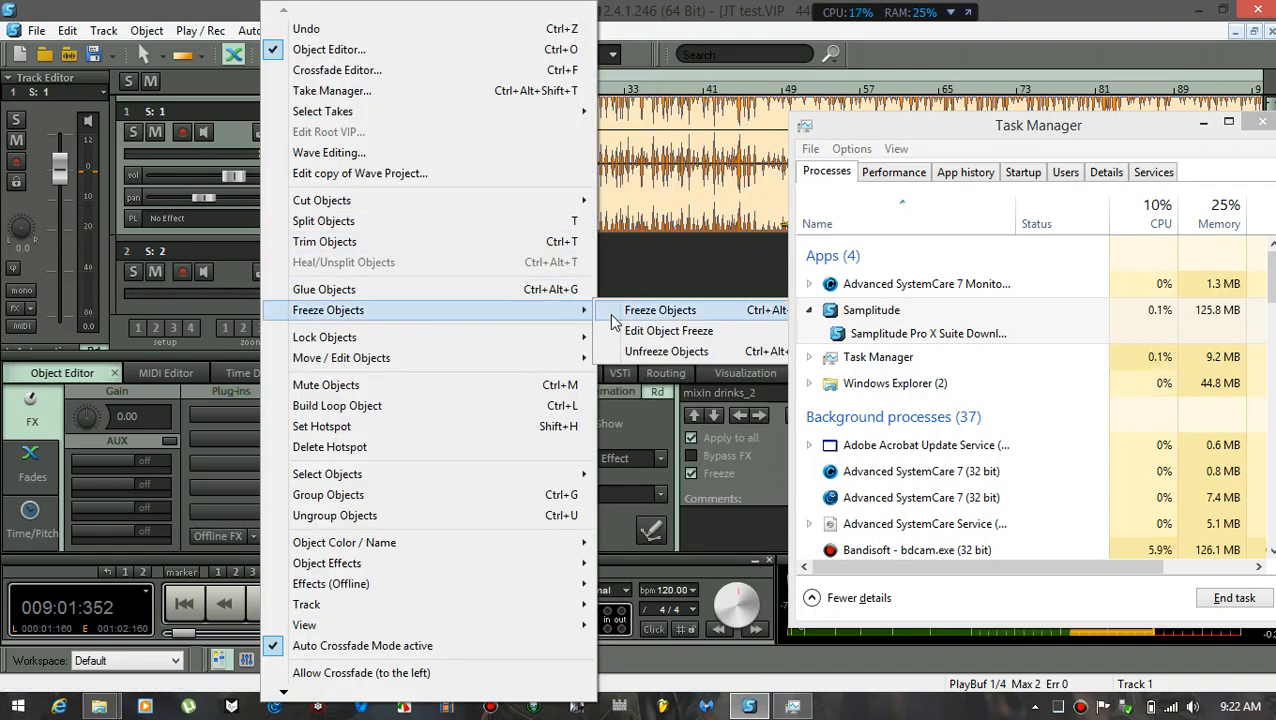
left_click(686, 352)
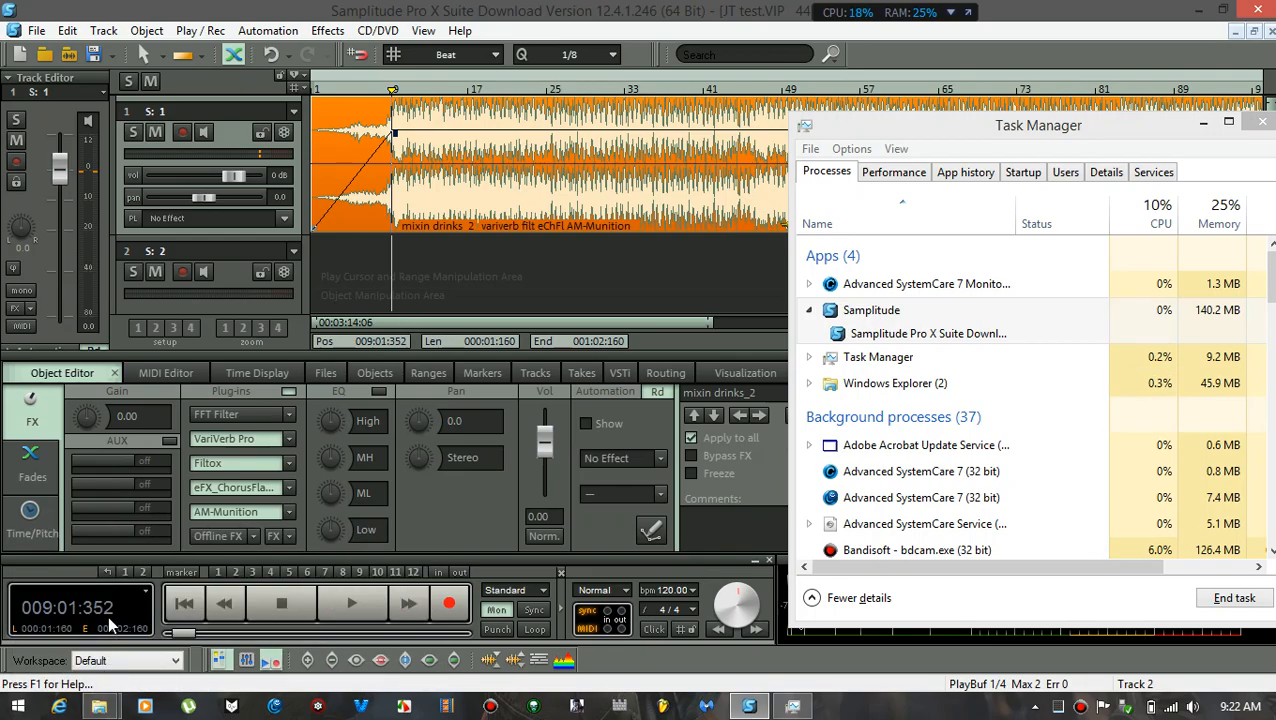
Check the FreezeData folder in File Explorer for the freeze files after unfreezing, and return to Samplitude
mouse_move(107, 705)
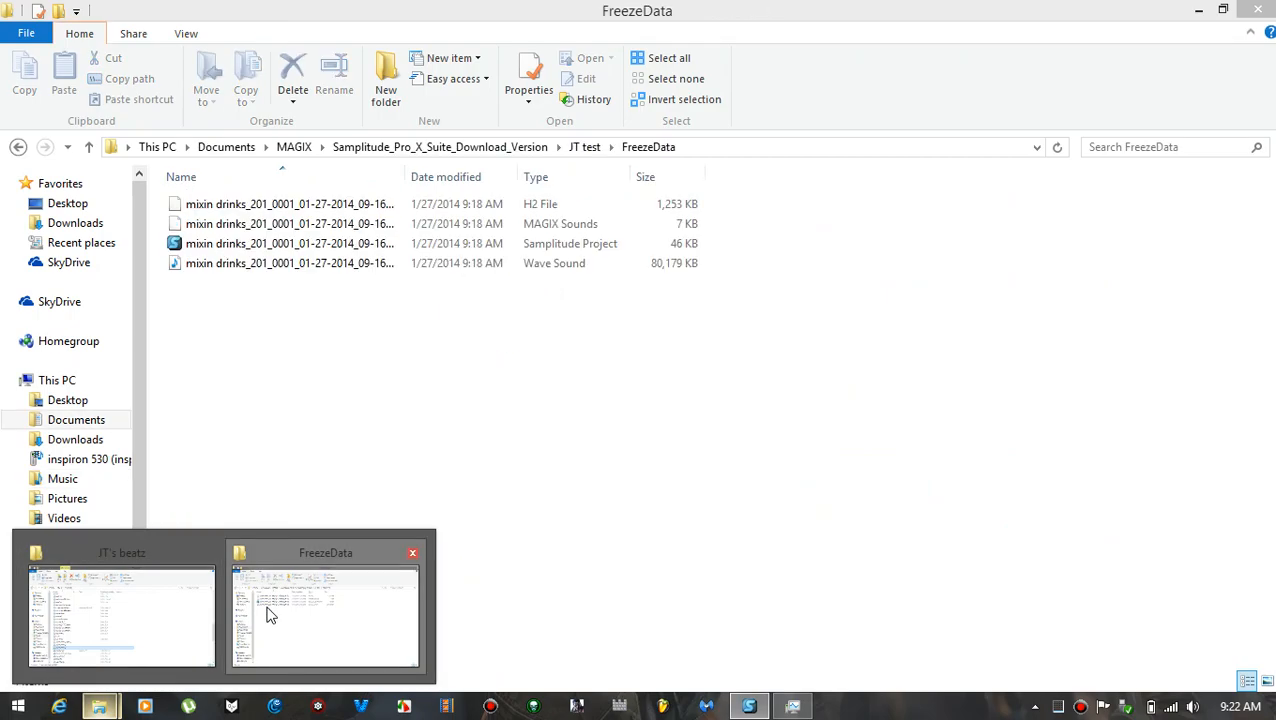
left_click(268, 613)
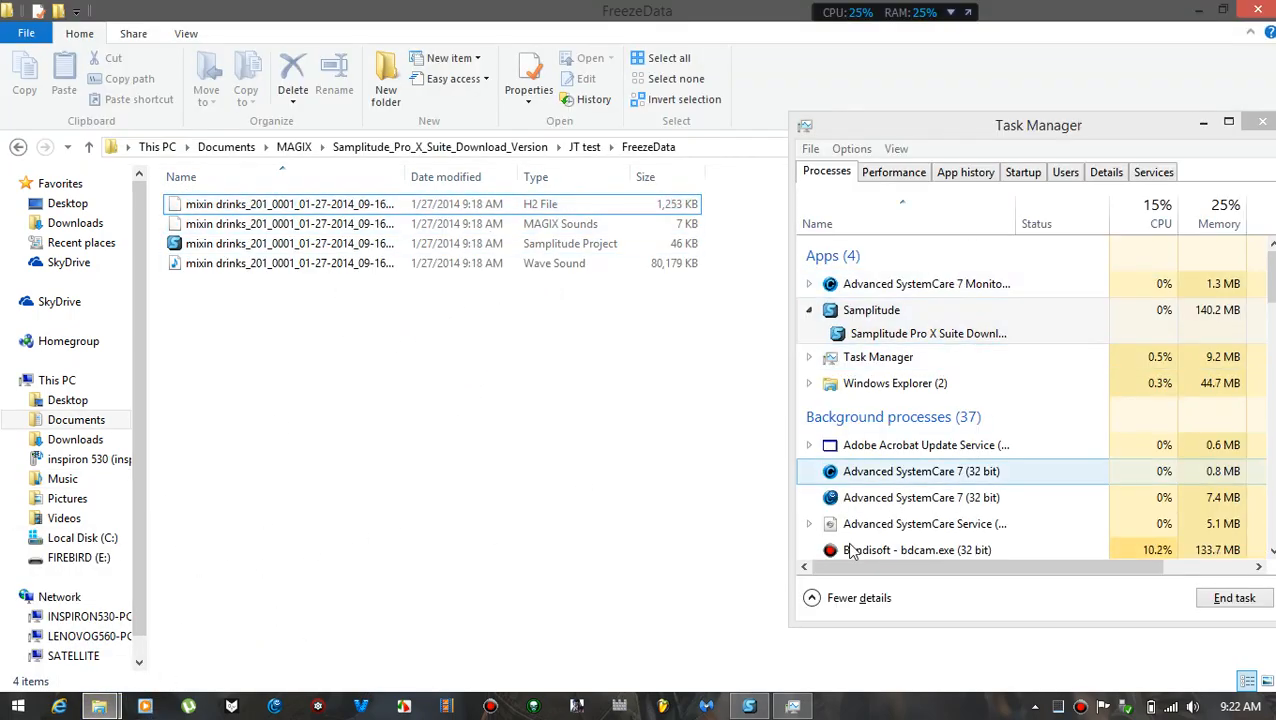
left_click(749, 706)
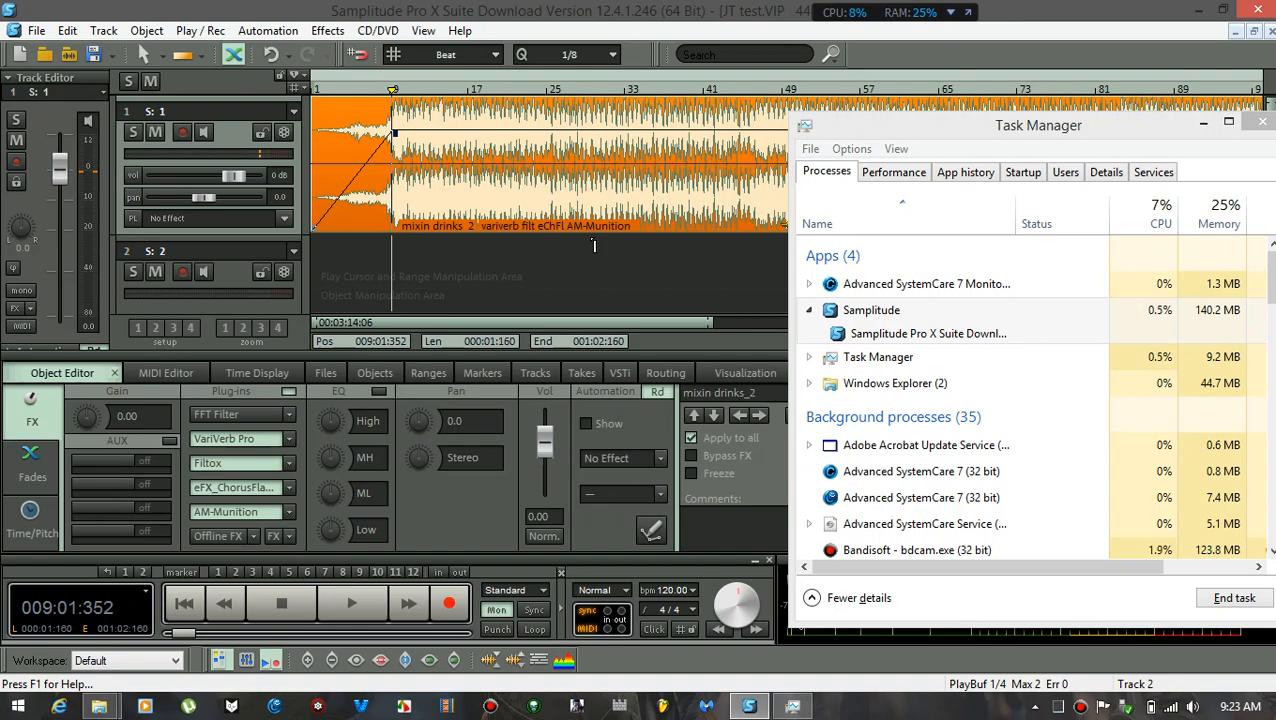
Review the unfrozen mixin drinks_2 object's plug-in and EQ settings and its time/pitch settings in the Object Editor
key("space")
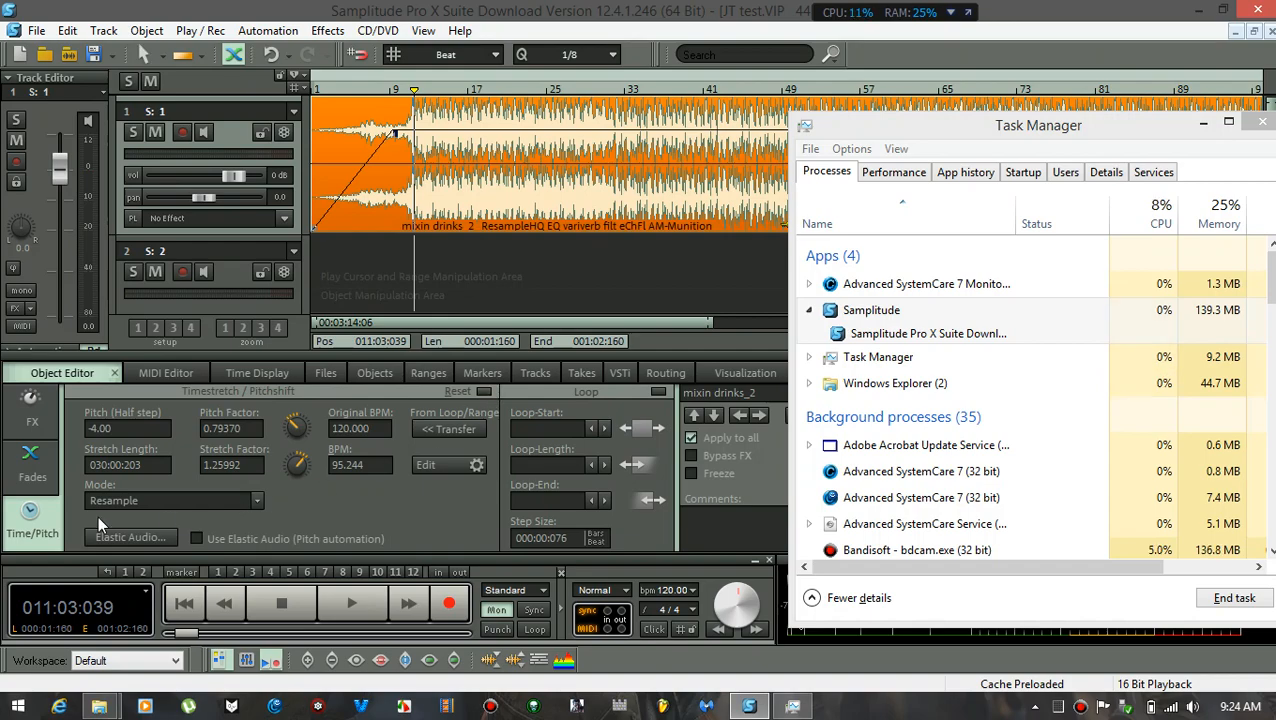
left_click(30, 424)
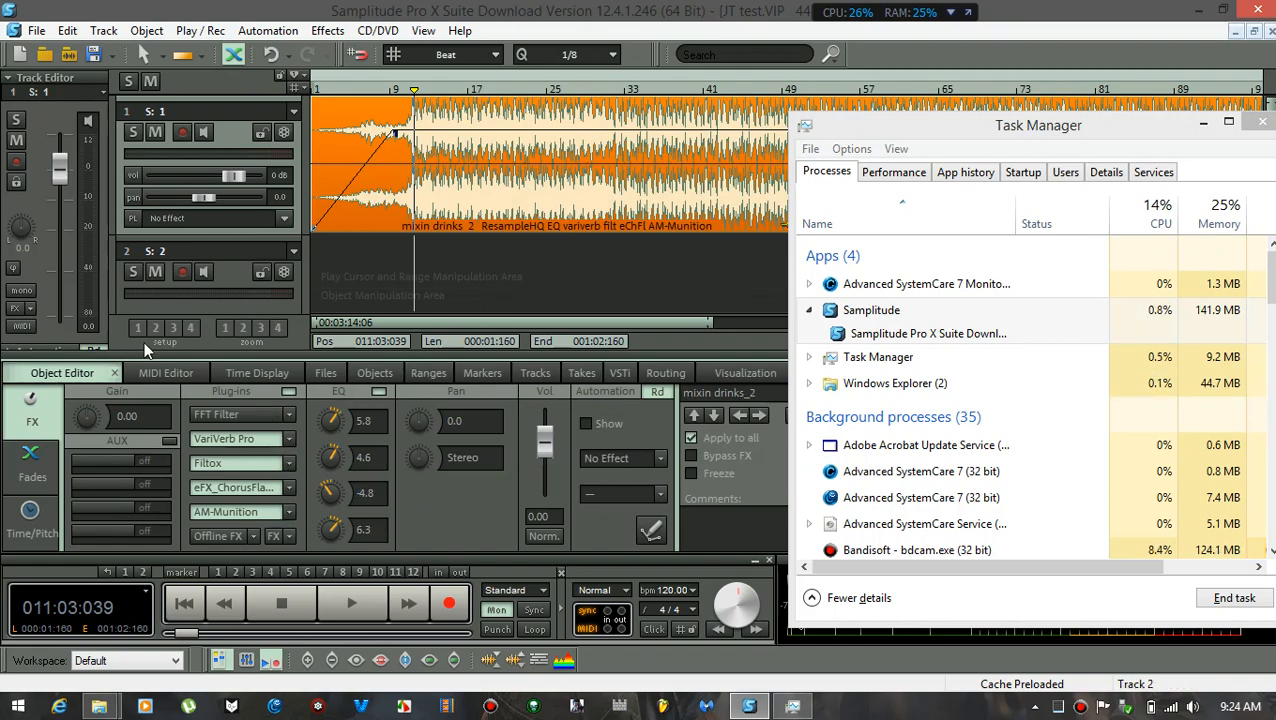
left_click(29, 535)
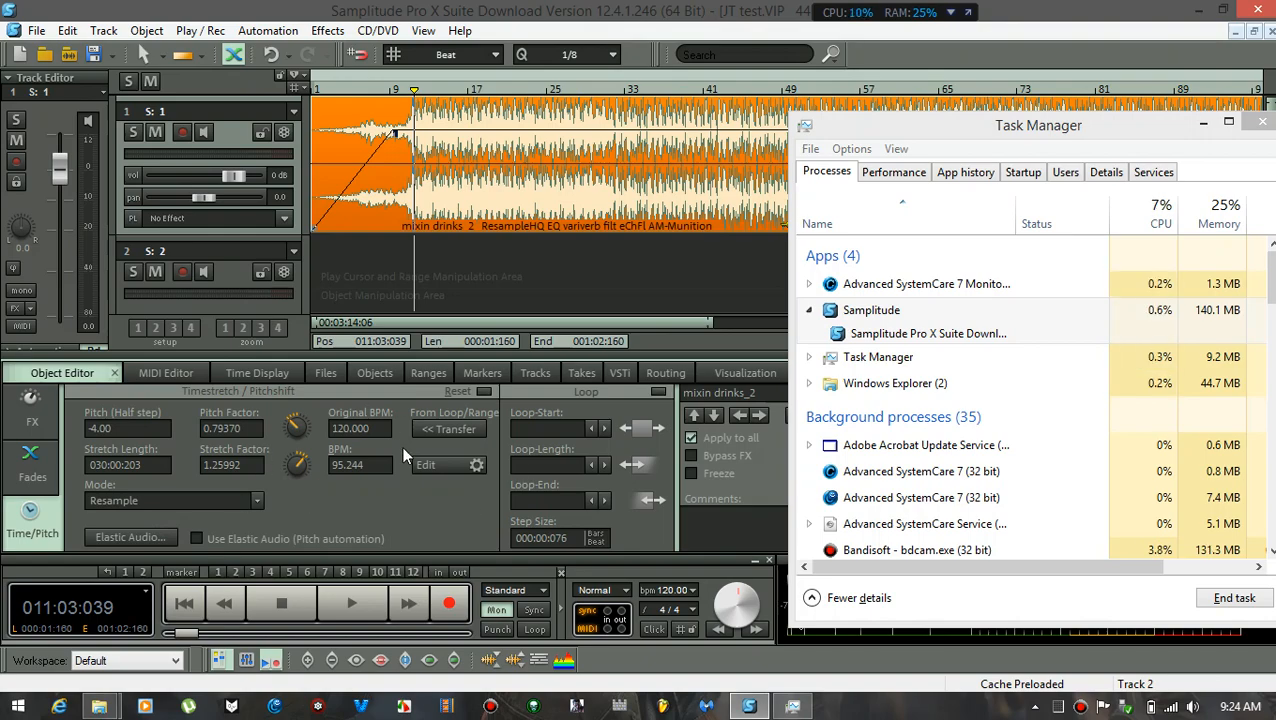
Play from bar 11 and set the mixin drinks_2 object's pitch to -2.70 half steps with a pitch factor of 0.85559
key("space")
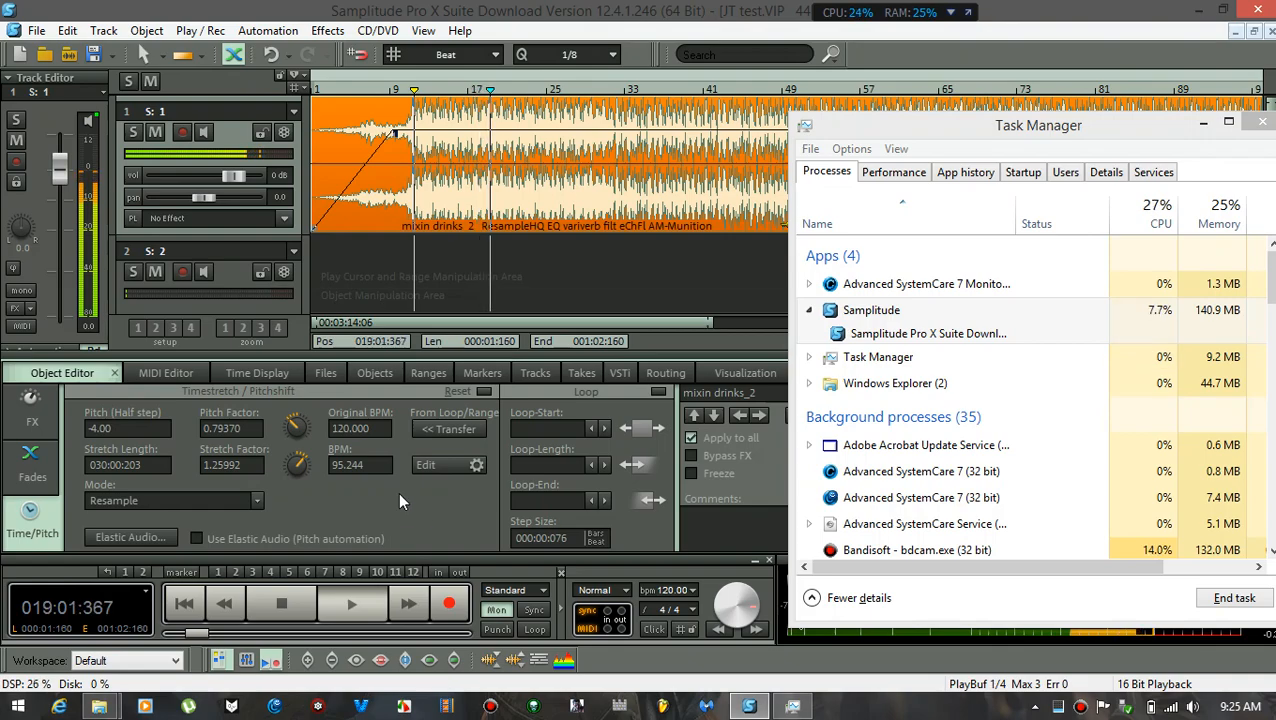
left_click_drag(293, 430, 290, 424)
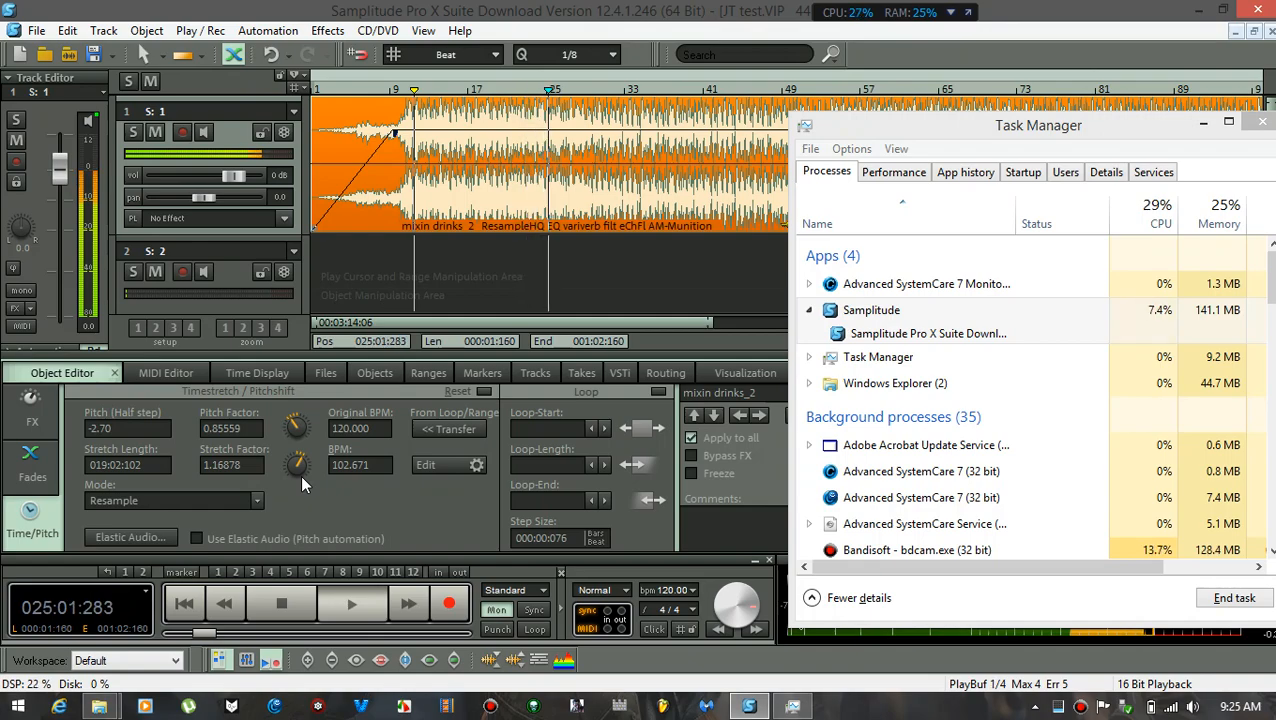
key("space")
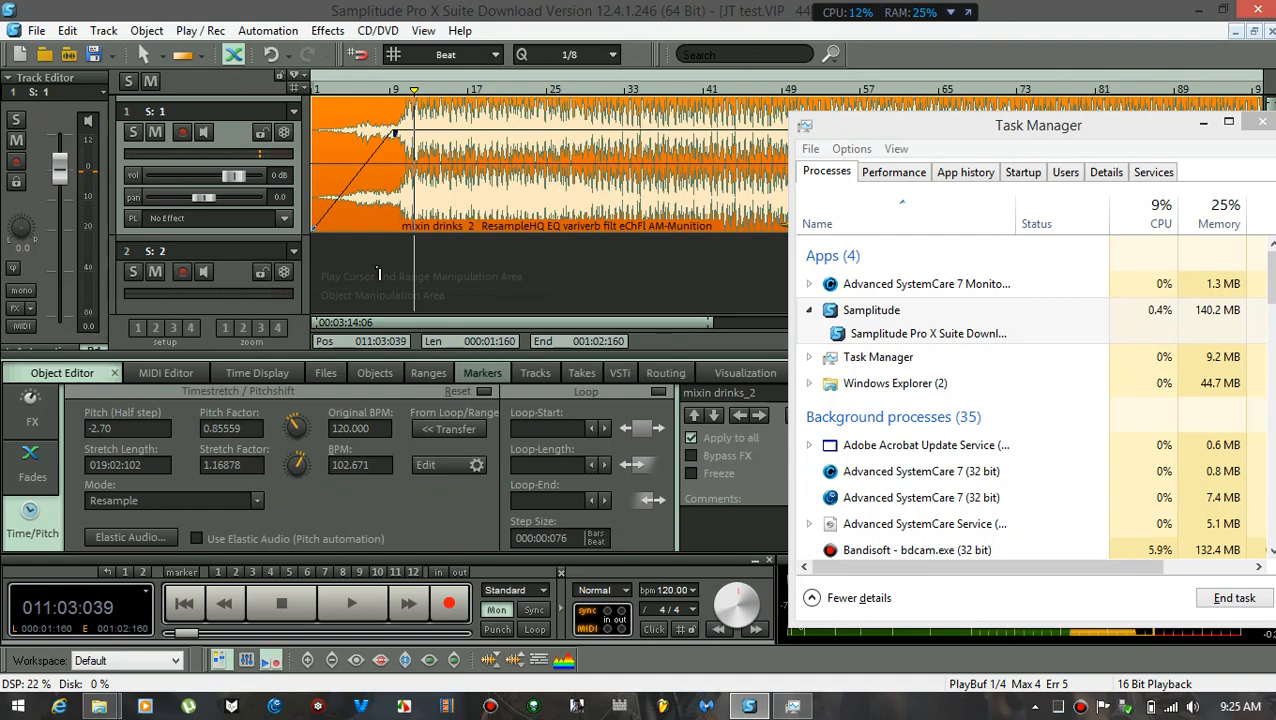
Freeze the mixin drinks_2 object with its EQ, plug-ins and resampled pitch using the Freeze Objects command
right_click(548, 222)
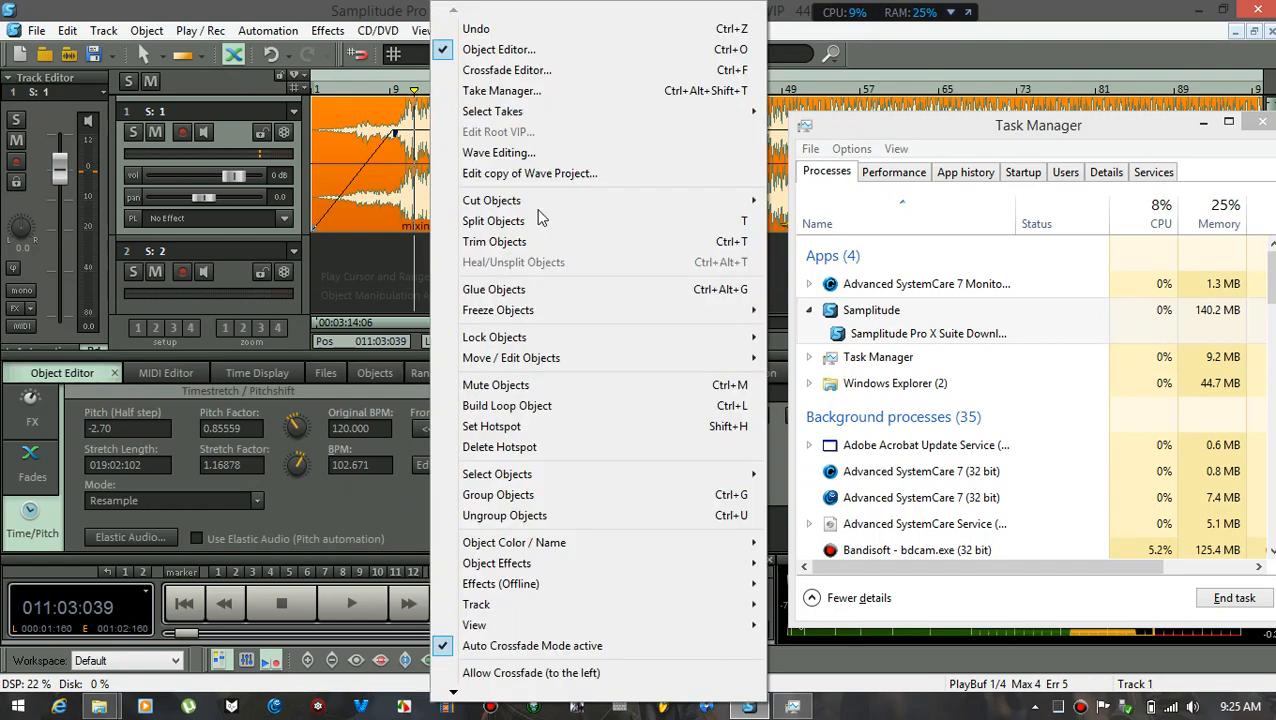
mouse_move(545, 317)
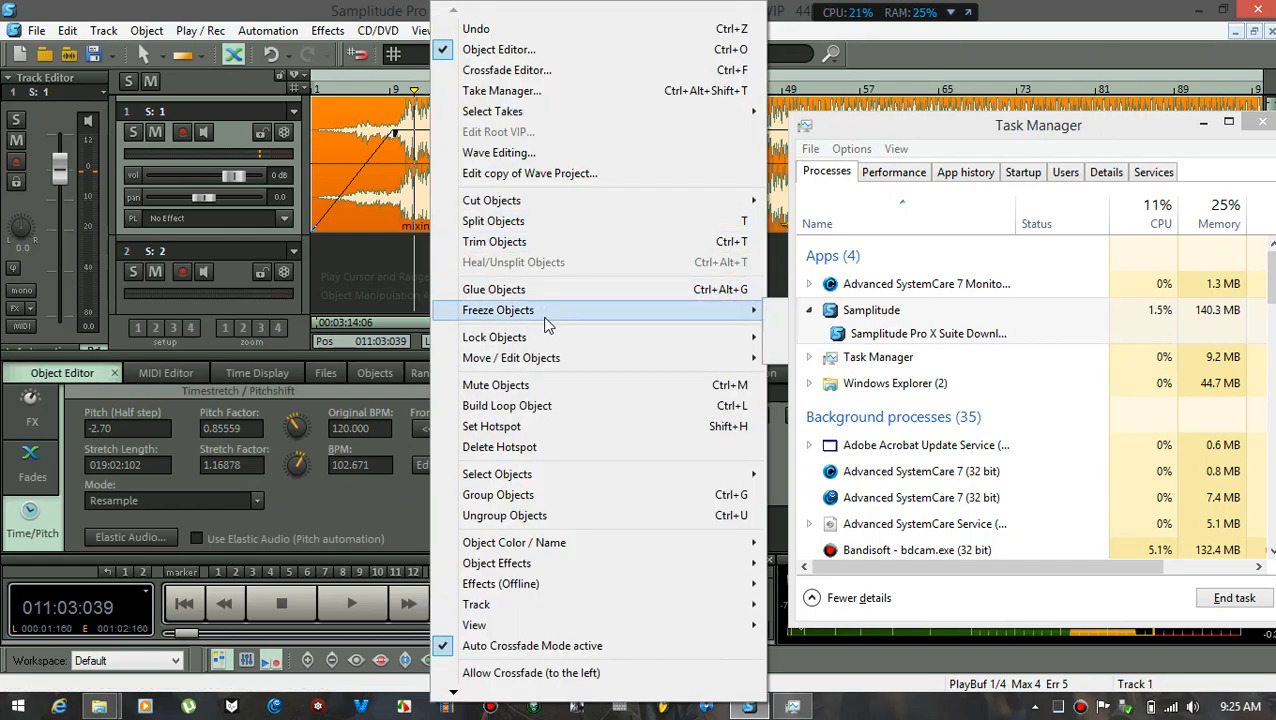
left_click(770, 317)
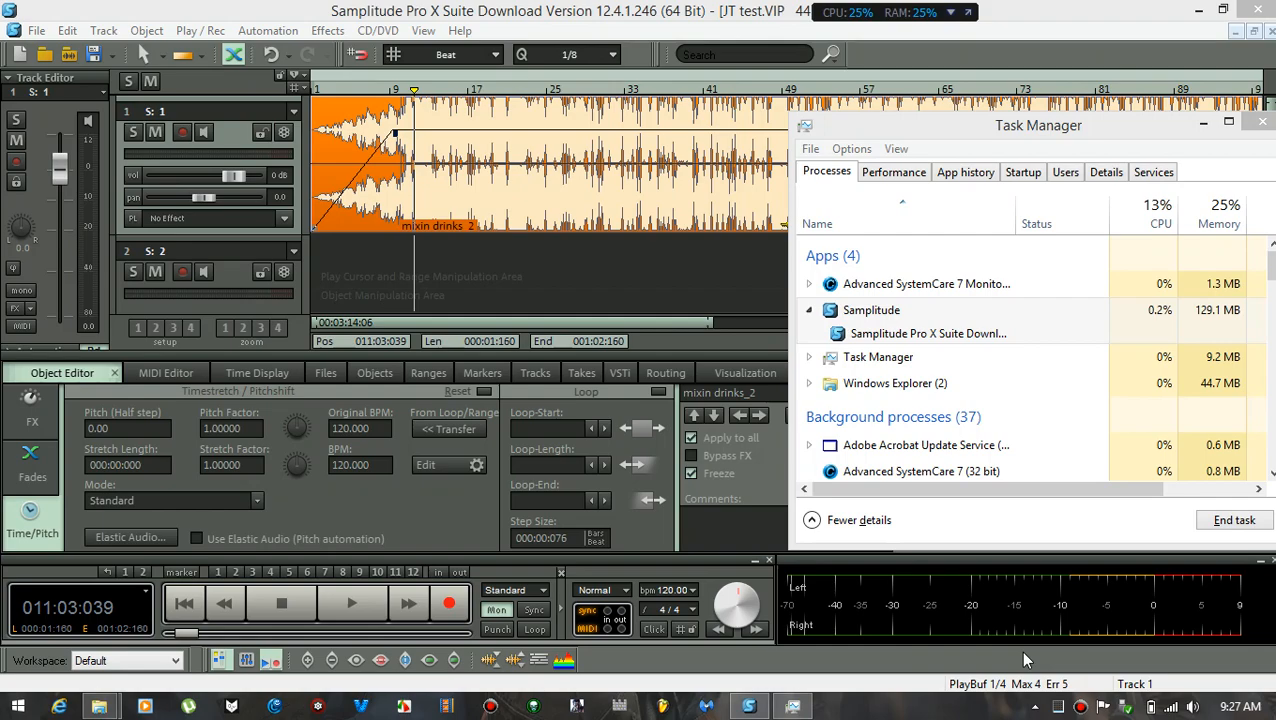
Display the Windows battery status and its power plan choices
mouse_move(1156, 706)
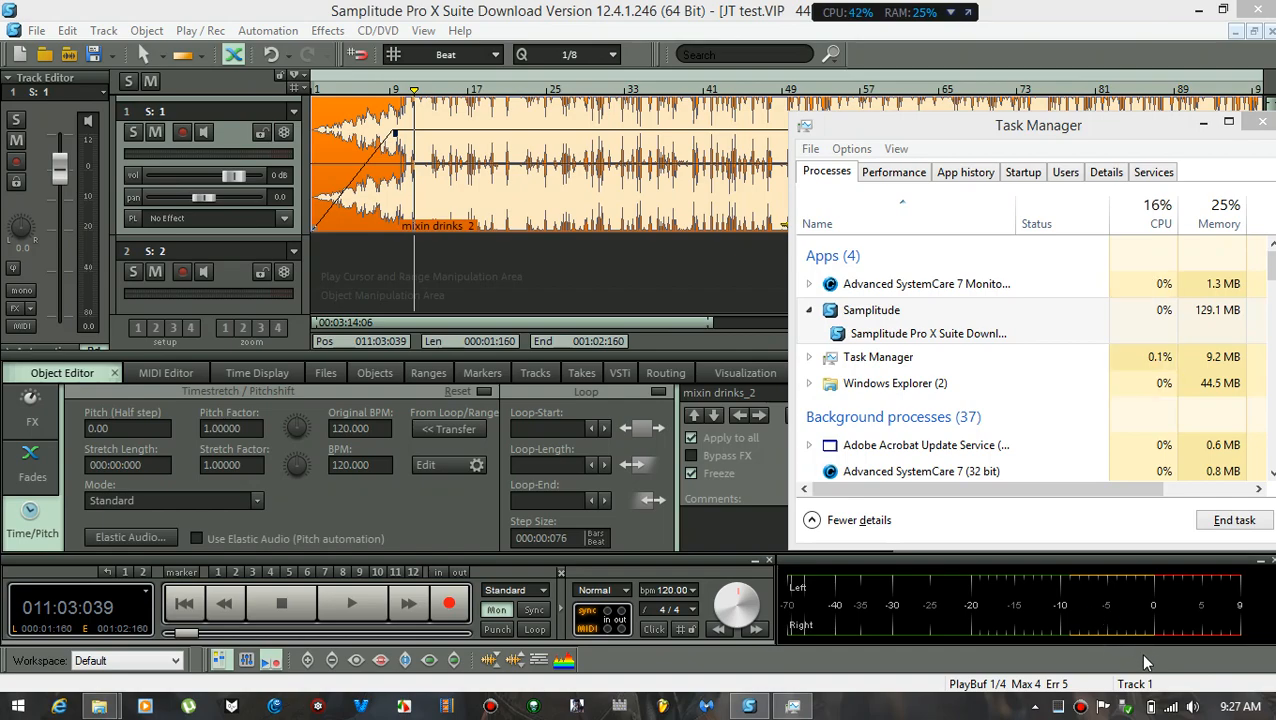
left_click(1151, 708)
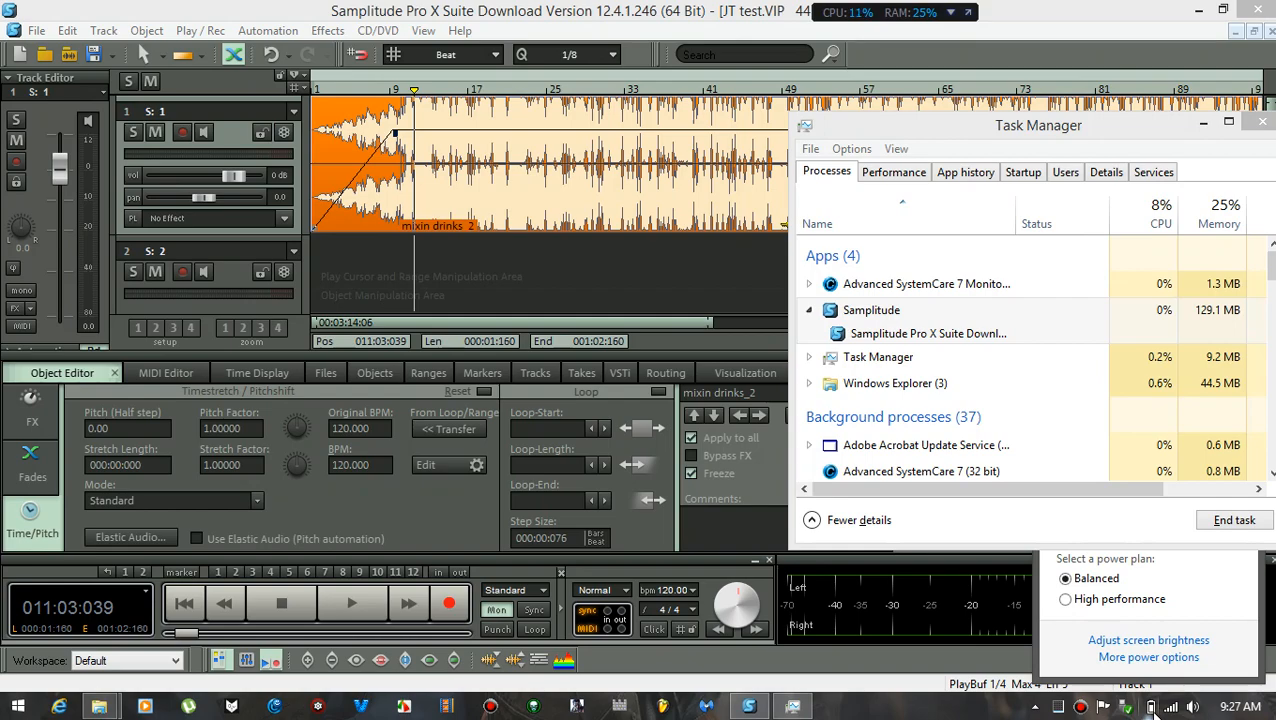
Dismiss the power plan choices and review the frozen mixin drinks_2 object's FX and fade settings in the Object Editor
left_click(1152, 709)
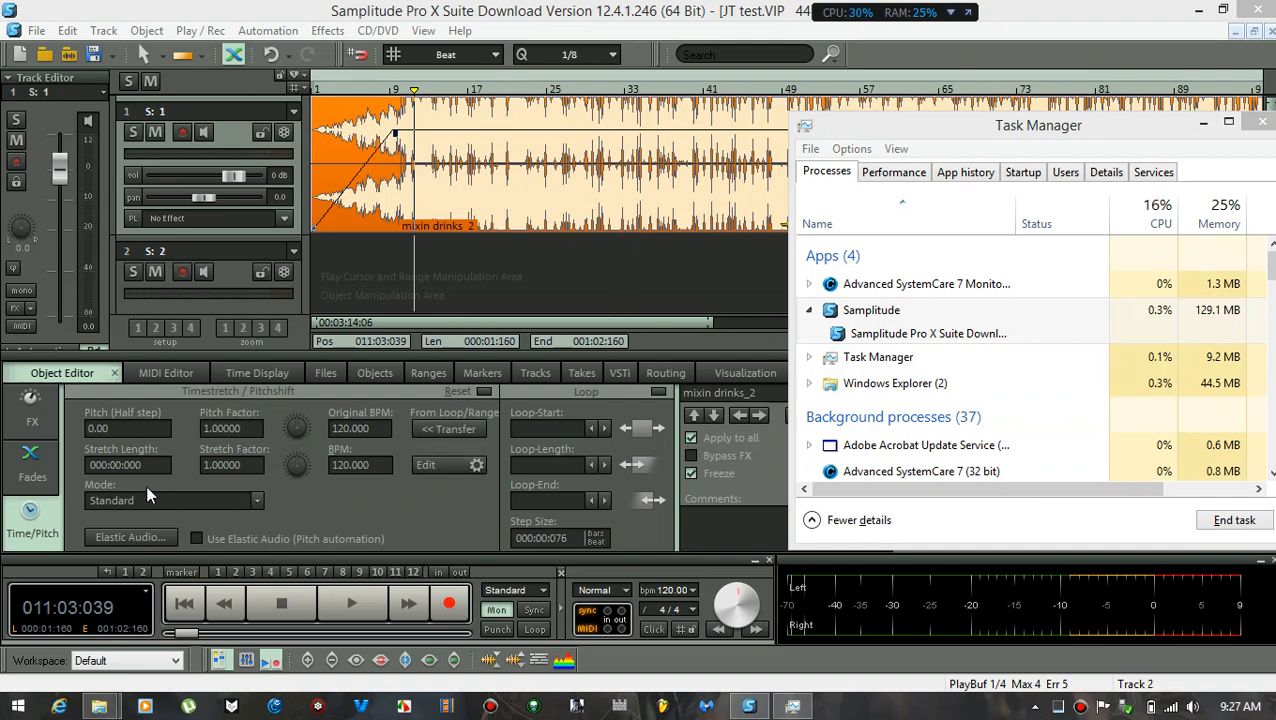
left_click(31, 413)
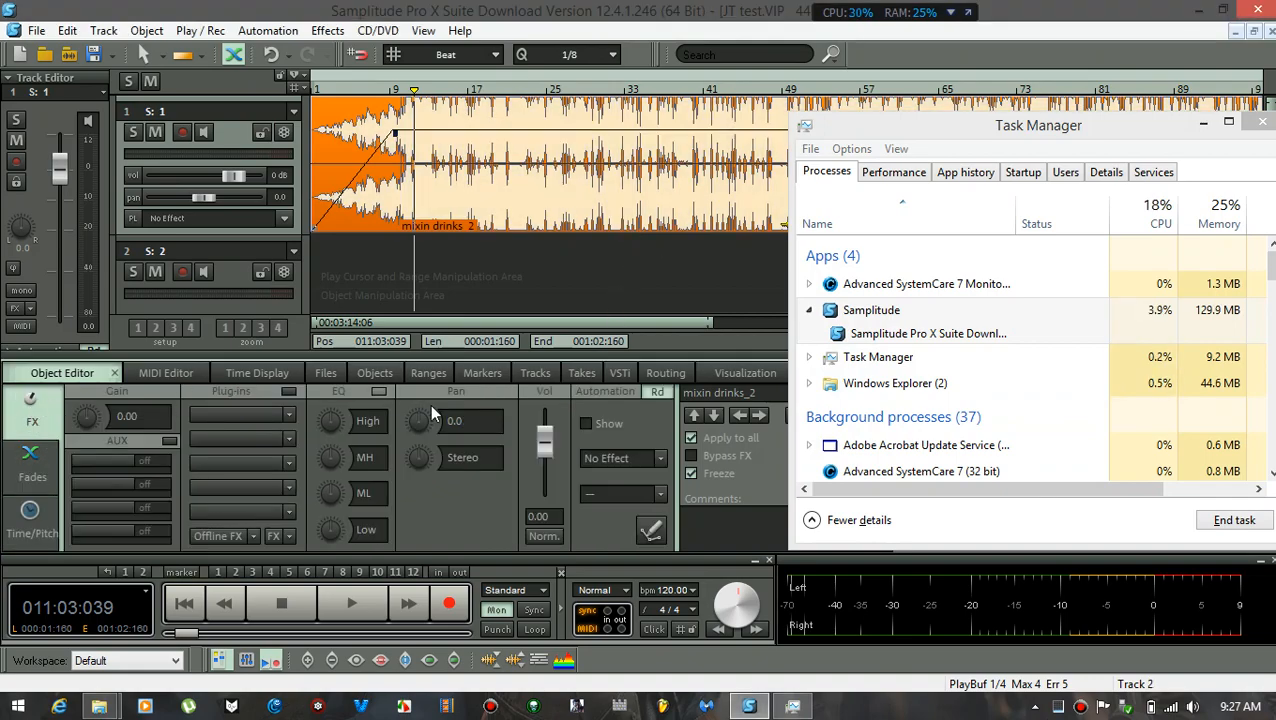
left_click(30, 477)
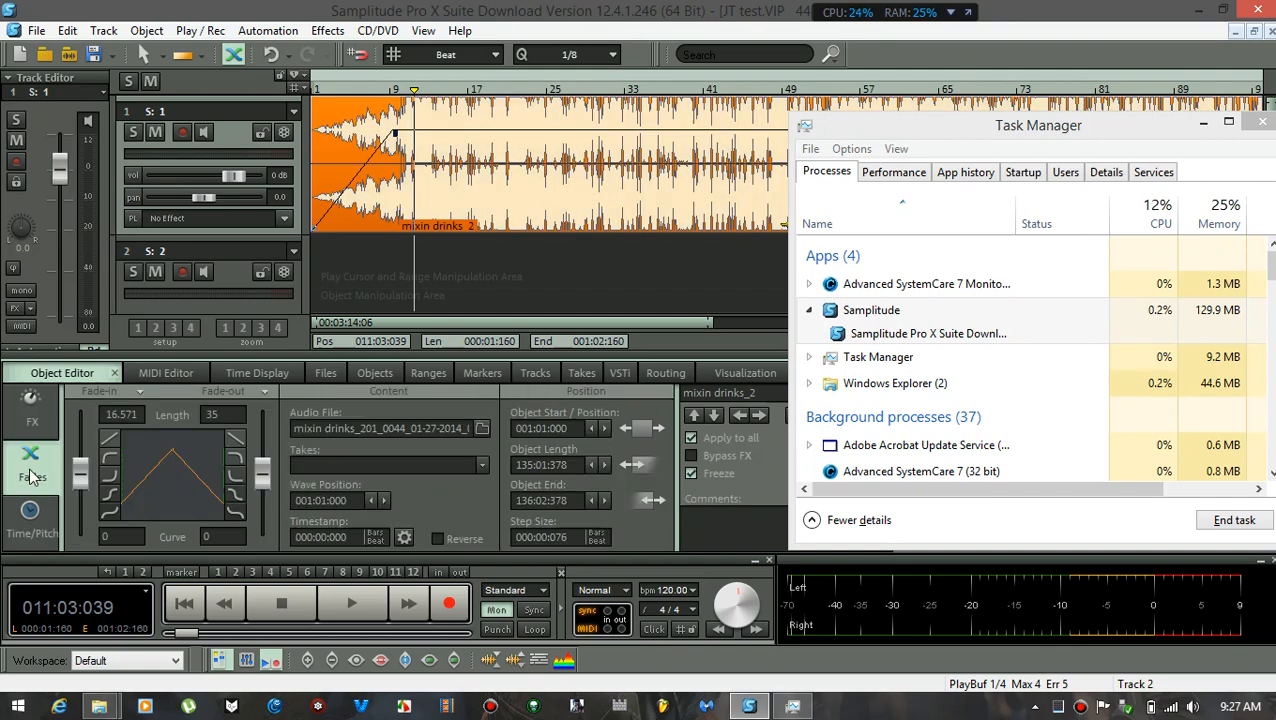
left_click(31, 416)
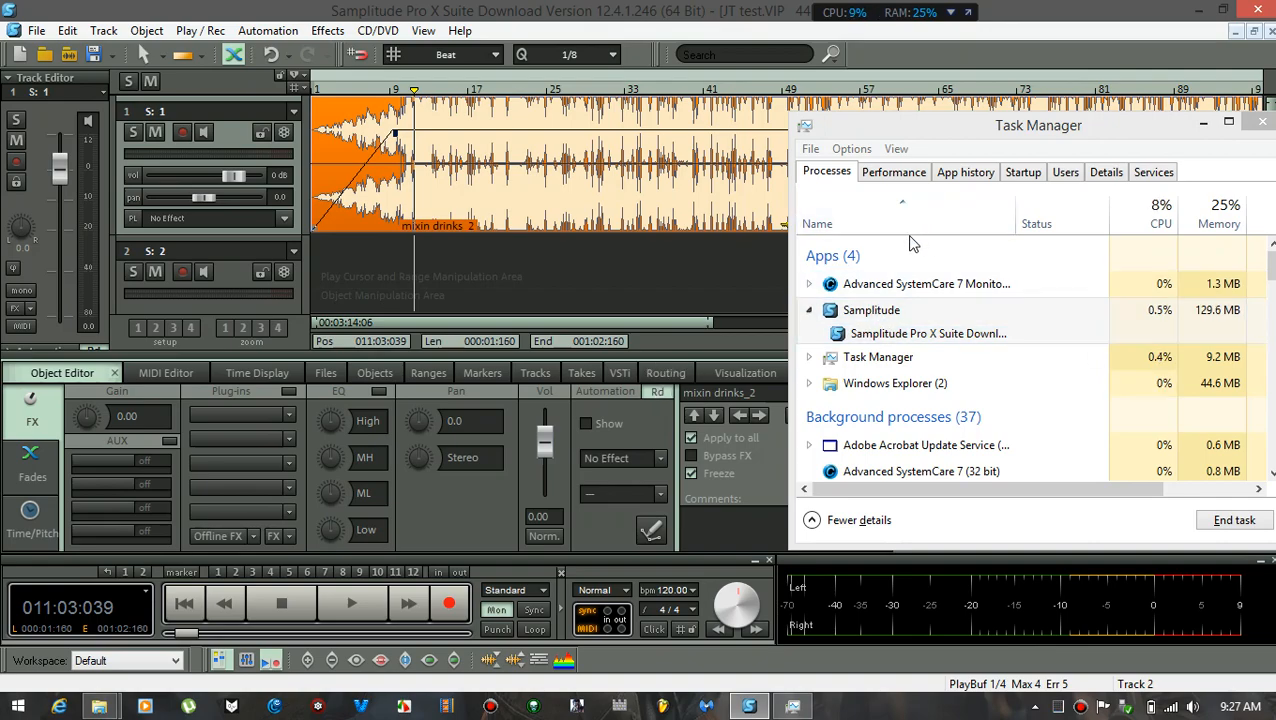
Play the frozen object from bar 11, move Task Manager off its volume handle, and lower the object's volume to -0.93 dB
key("space")
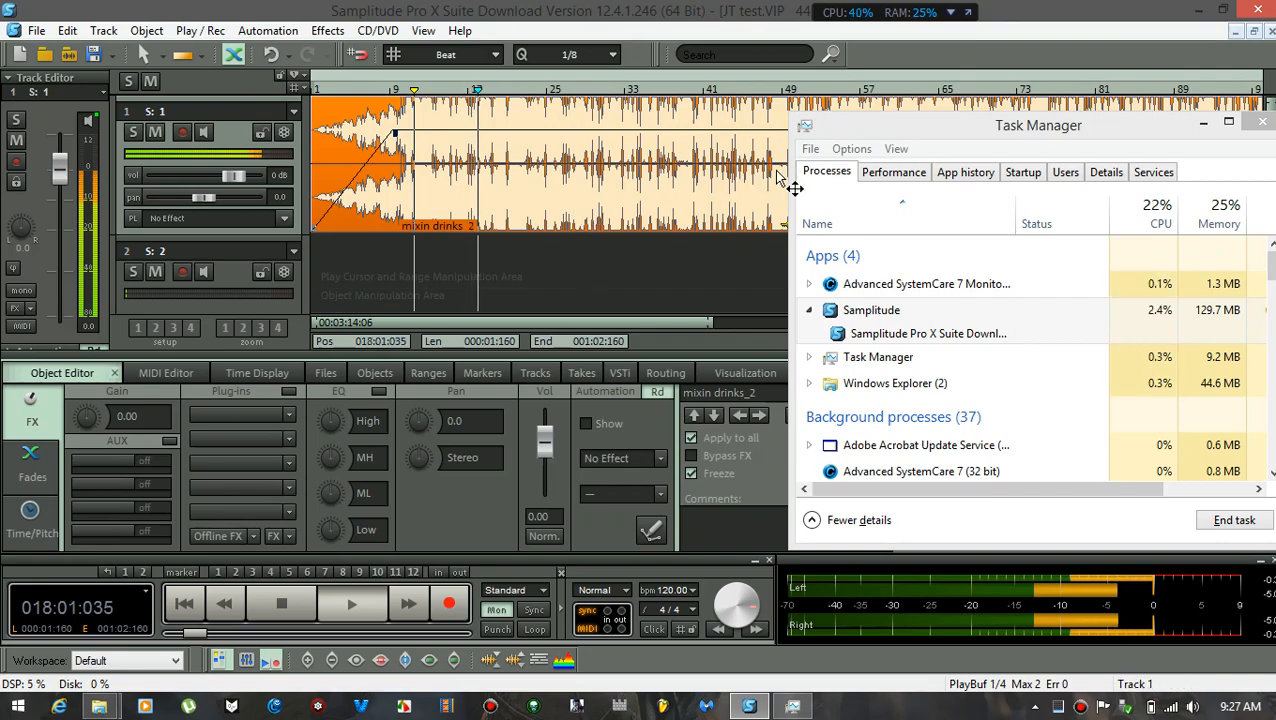
left_click_drag(875, 117, 875, 167)
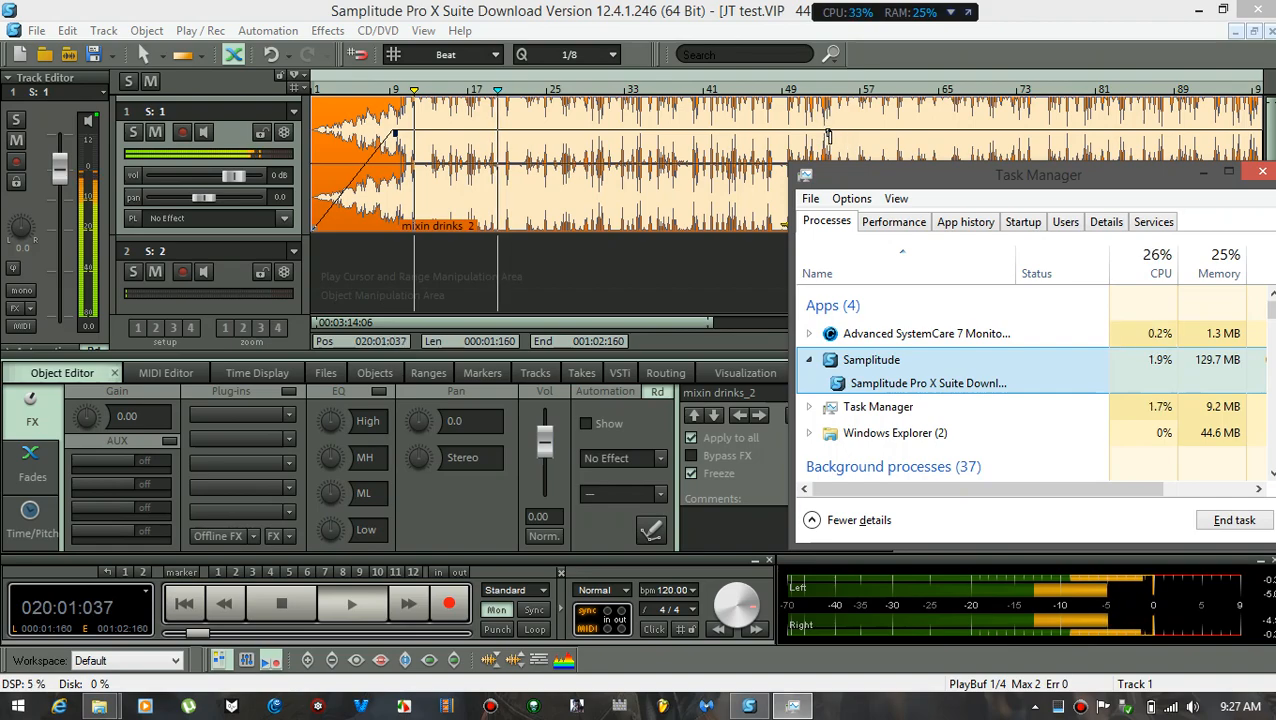
left_click_drag(829, 135, 829, 145)
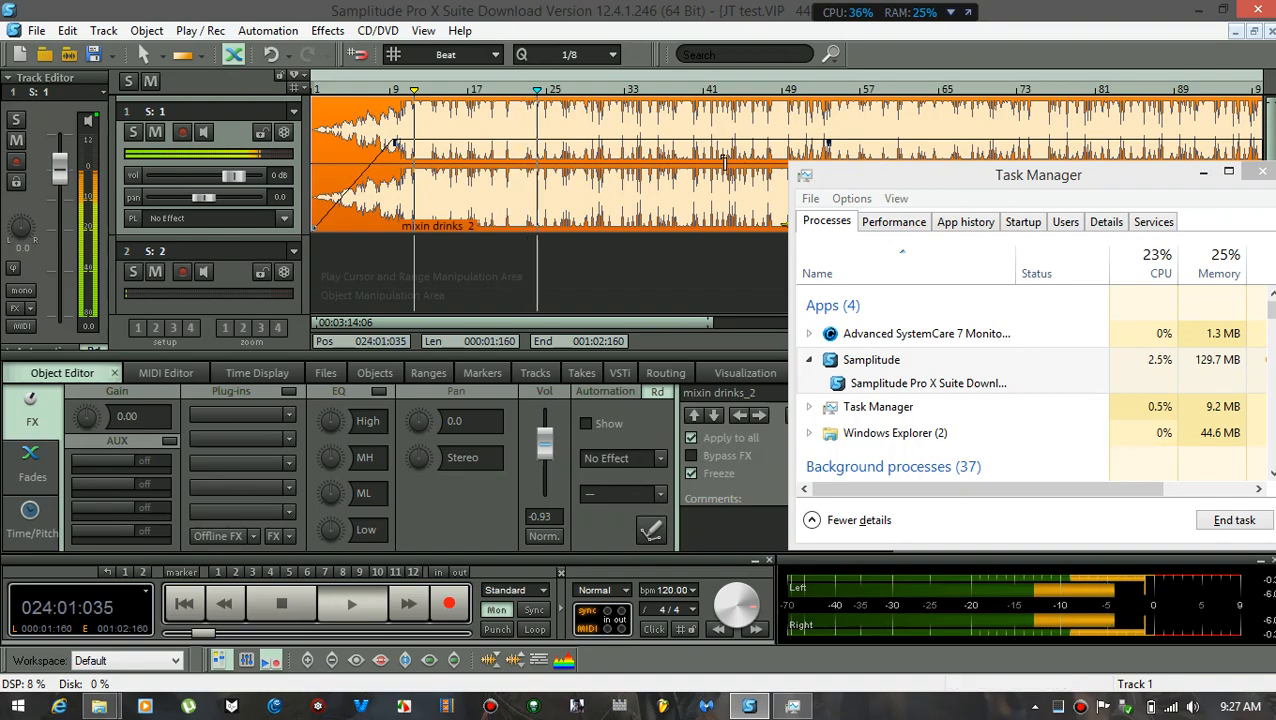
Split the mixin drinks_2 object twice during playback, at about bar 20 and bar 22
key("space")
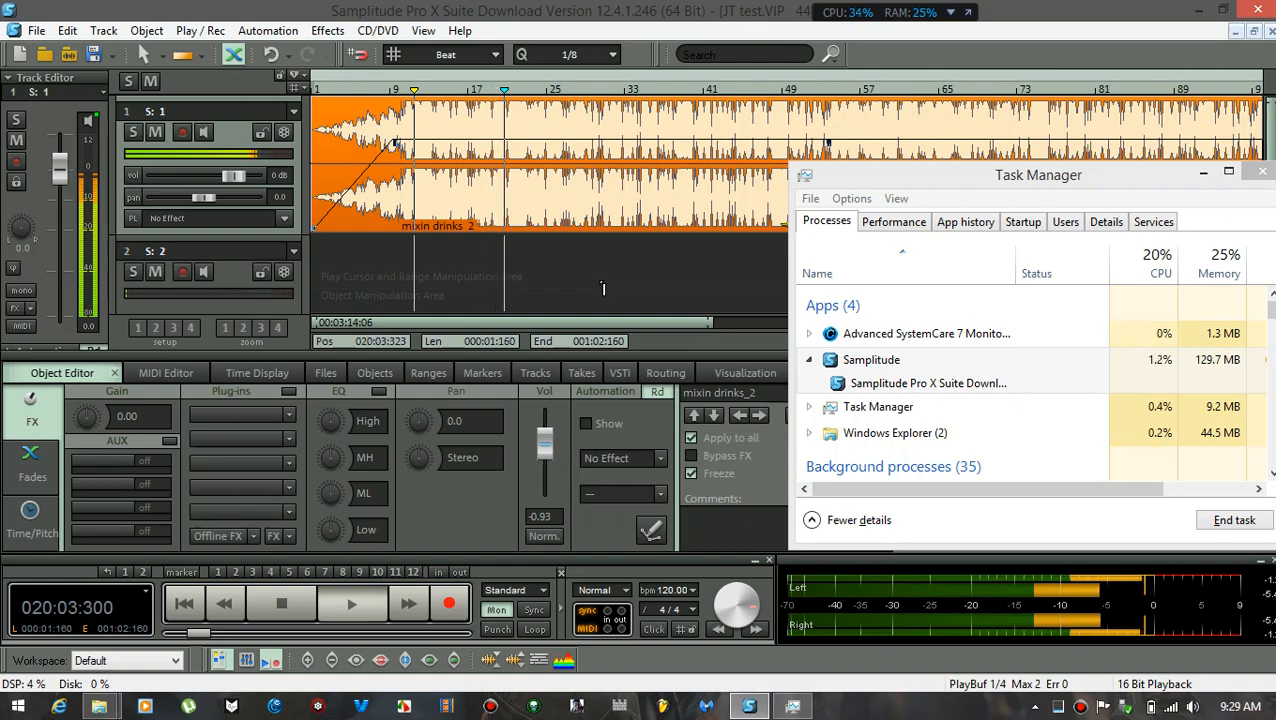
key("t")
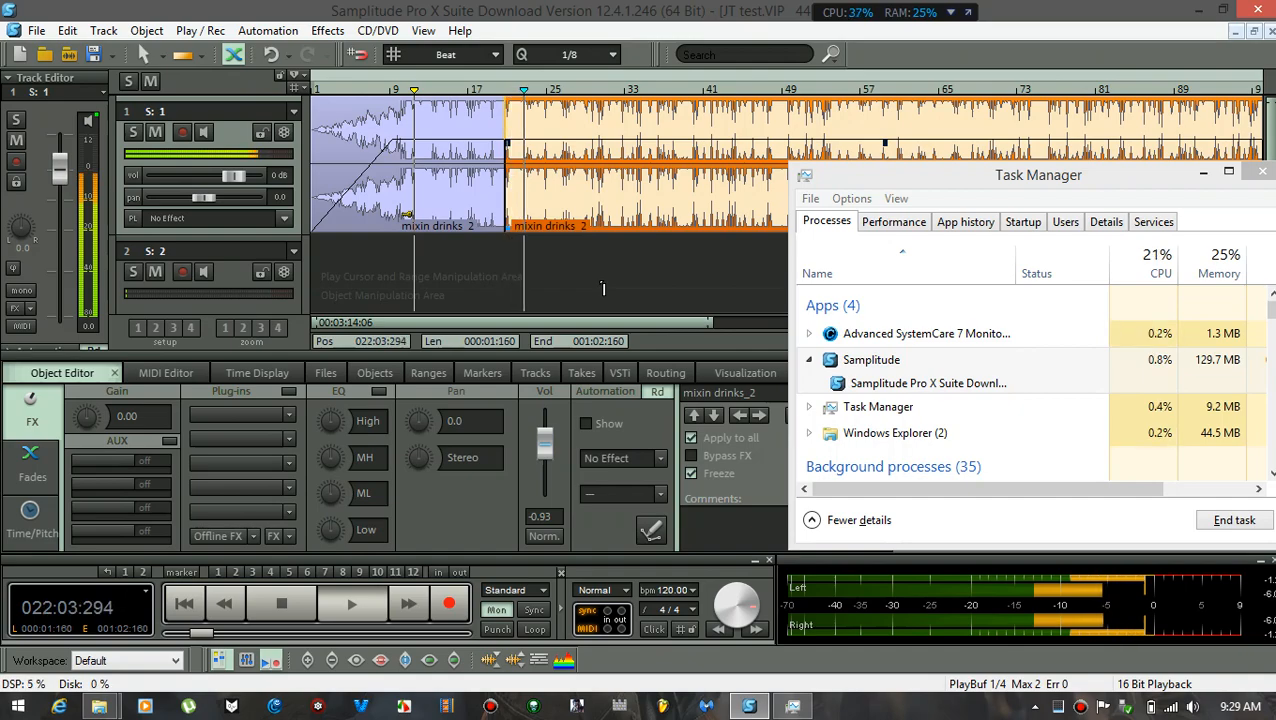
key("t")
key("space")
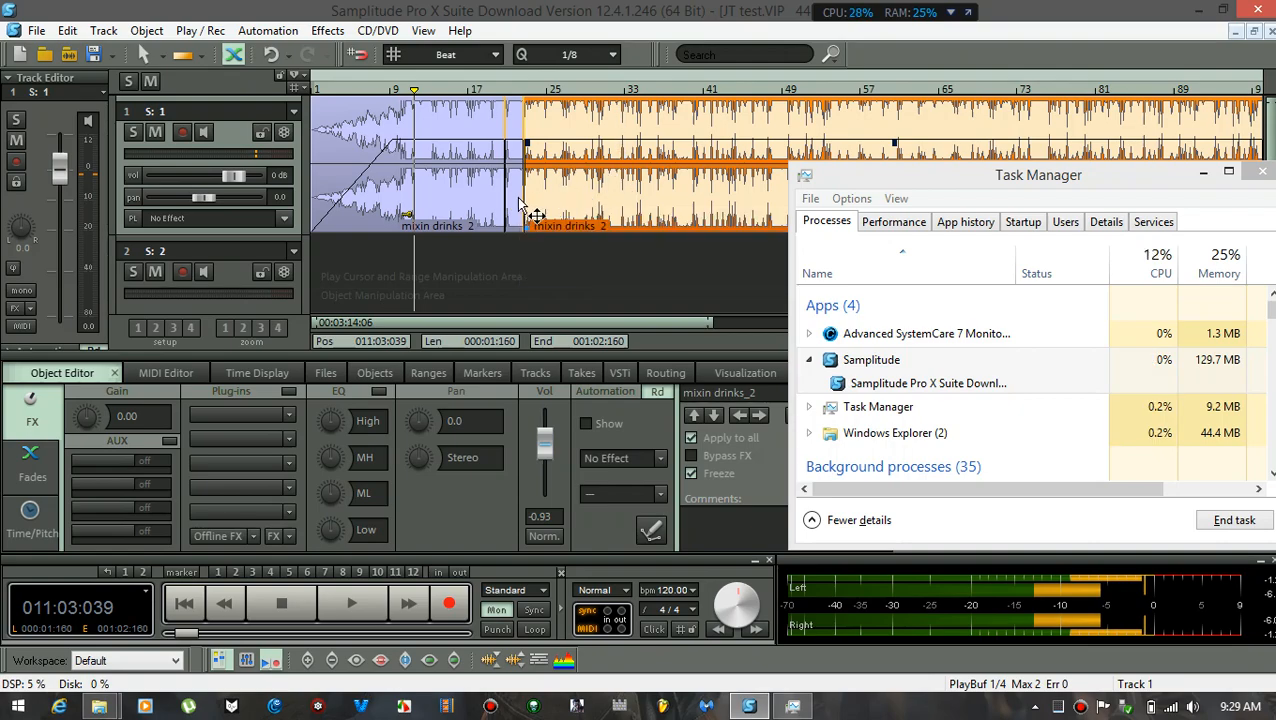
Set the short middle piece's pitch to 5.70 half steps with a pitch factor of 1.38992, and play it from bar 19
left_click(519, 210)
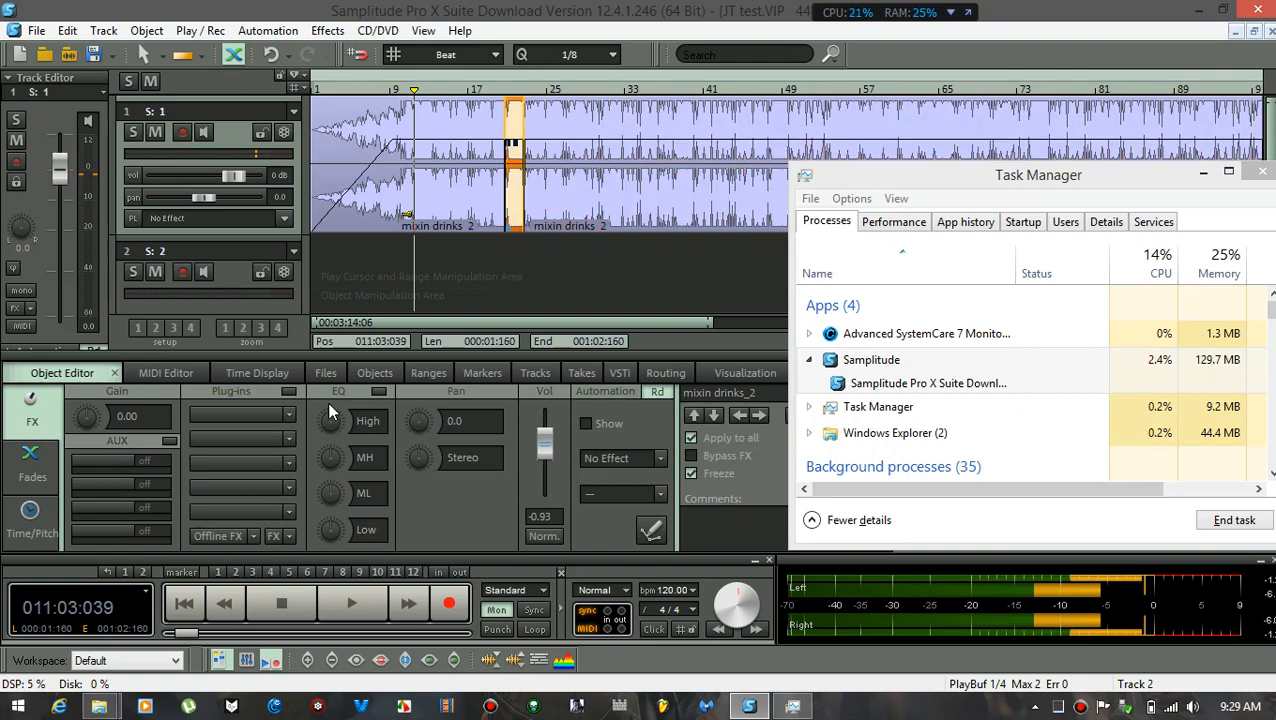
left_click(30, 520)
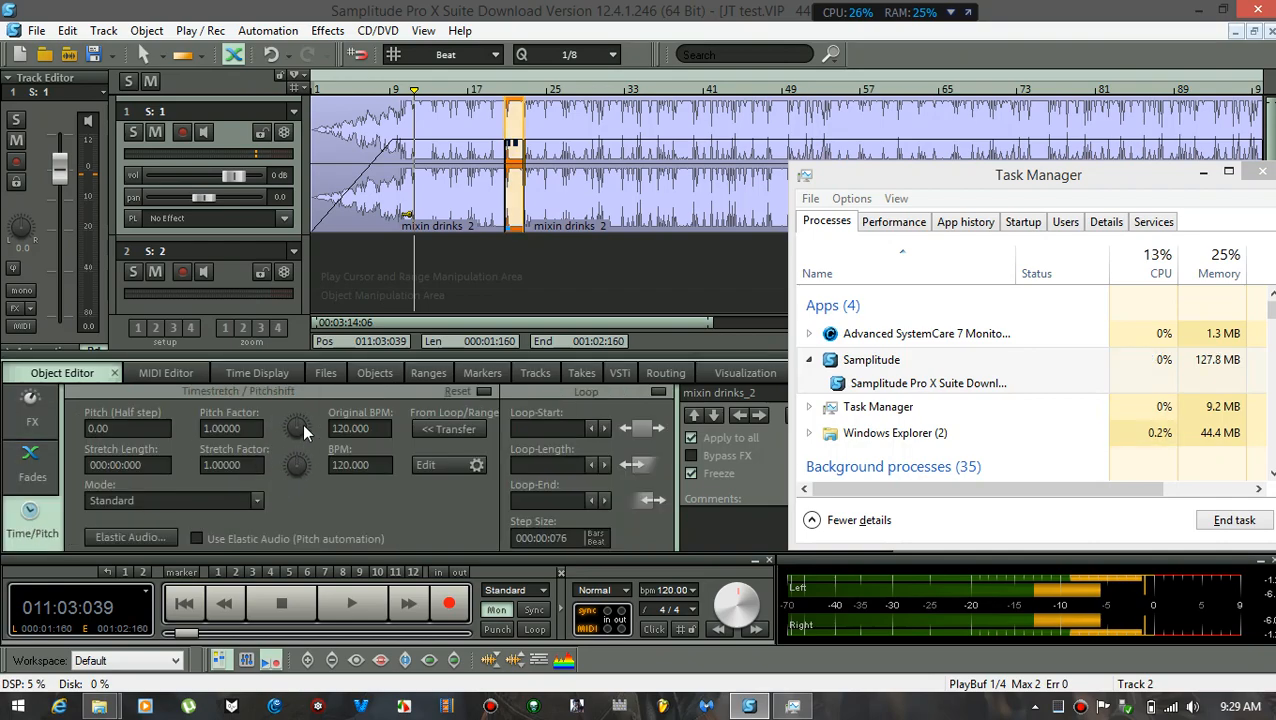
mouse_move(299, 424)
left_mouse_down()
mouse_move(299, 412)
mouse_move(307, 422)
left_mouse_up()
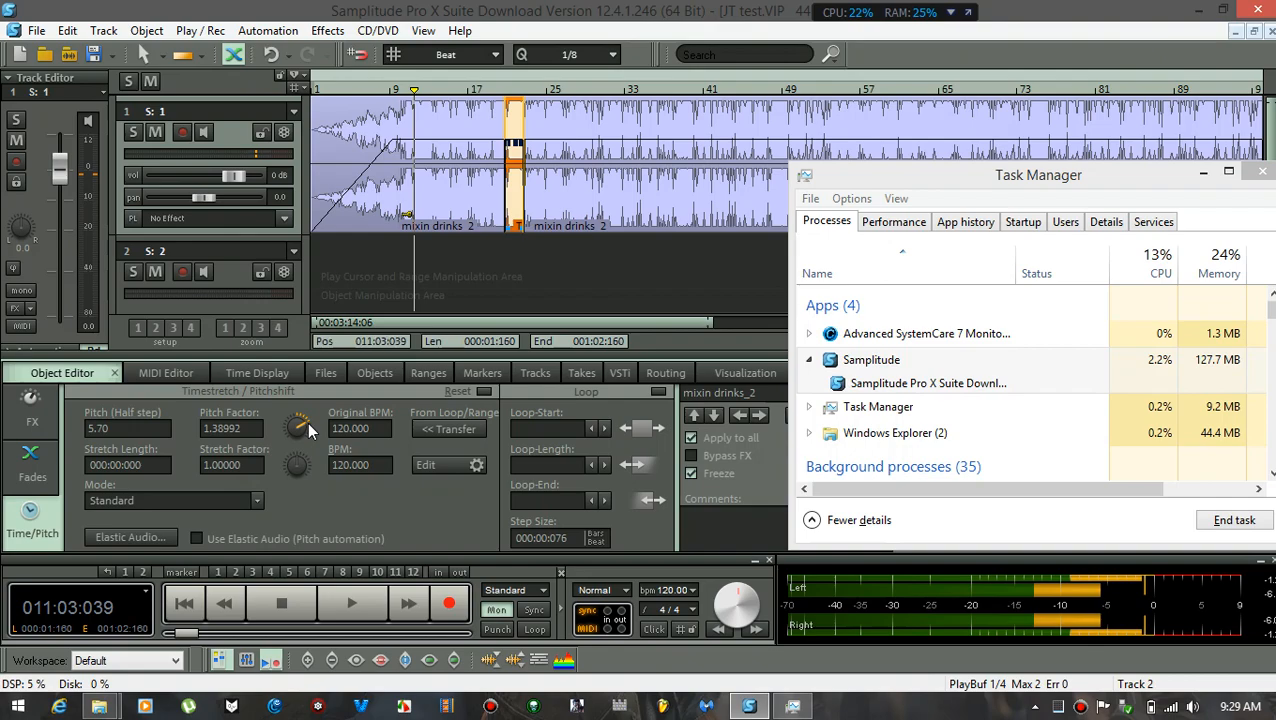
left_click(497, 93)
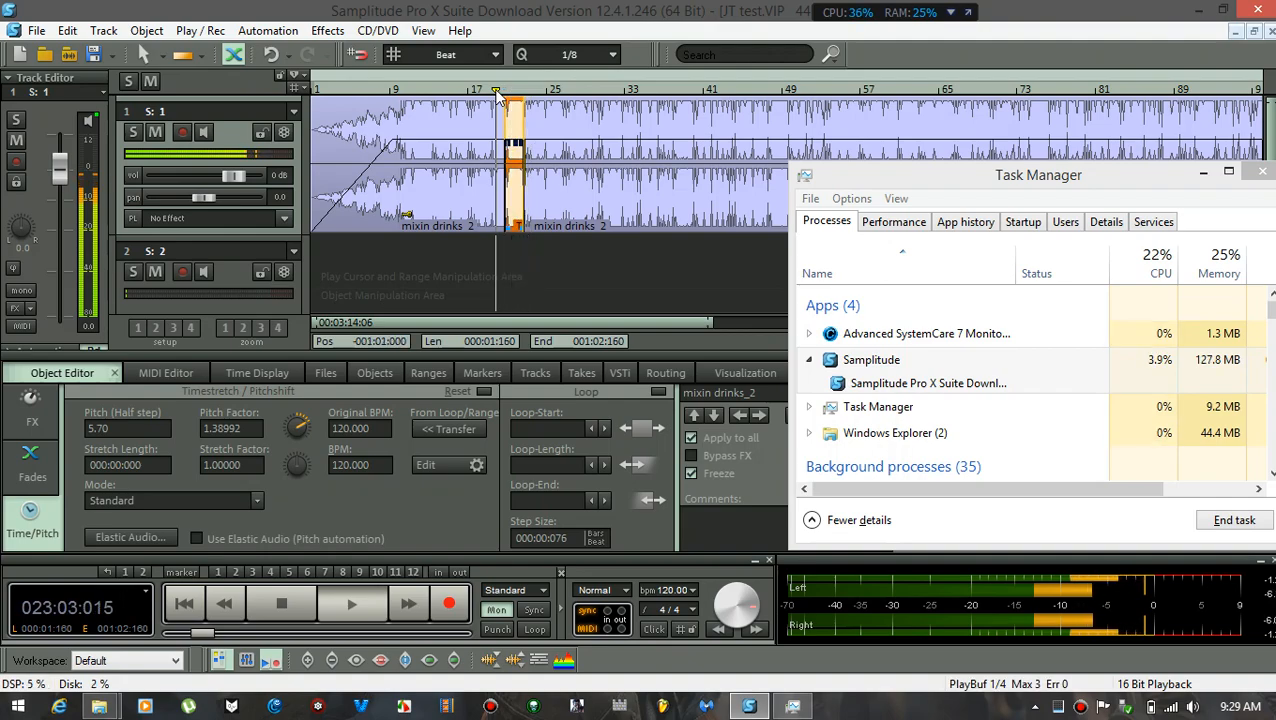
key("space")
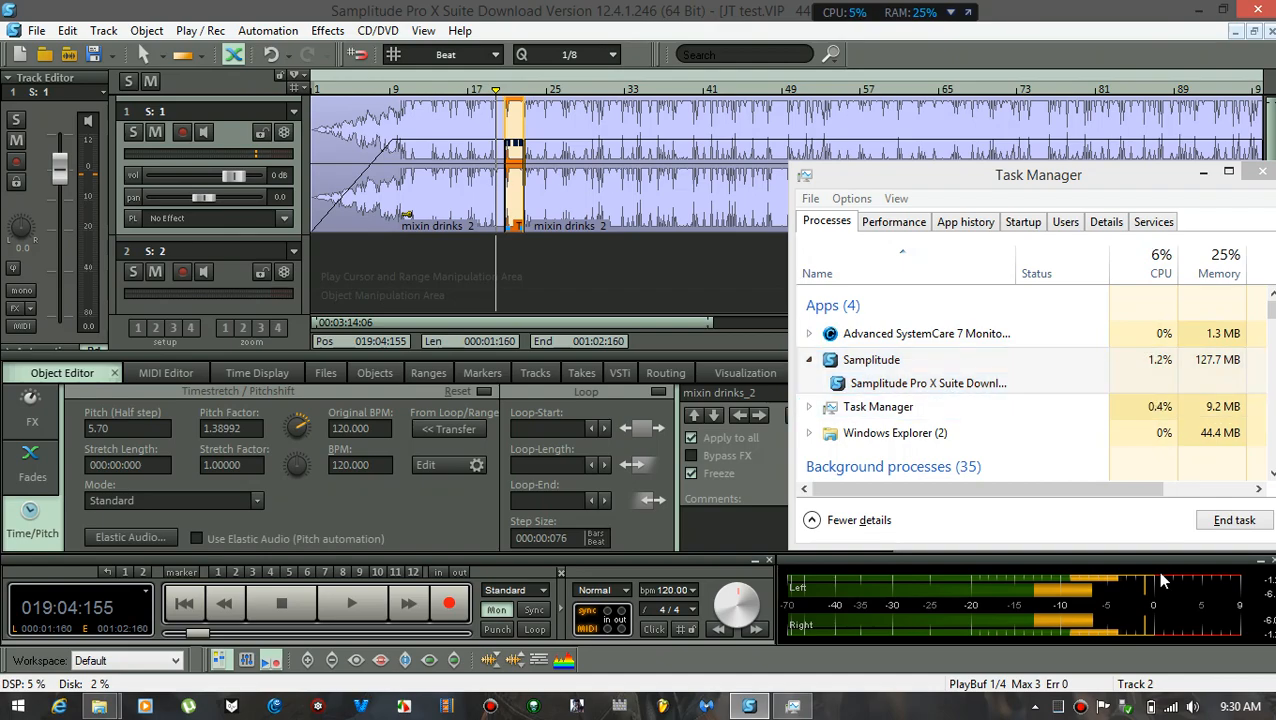
Switch the Windows power plan to High performance and replay the pitch-shifted section from bar 18
left_click(1152, 708)
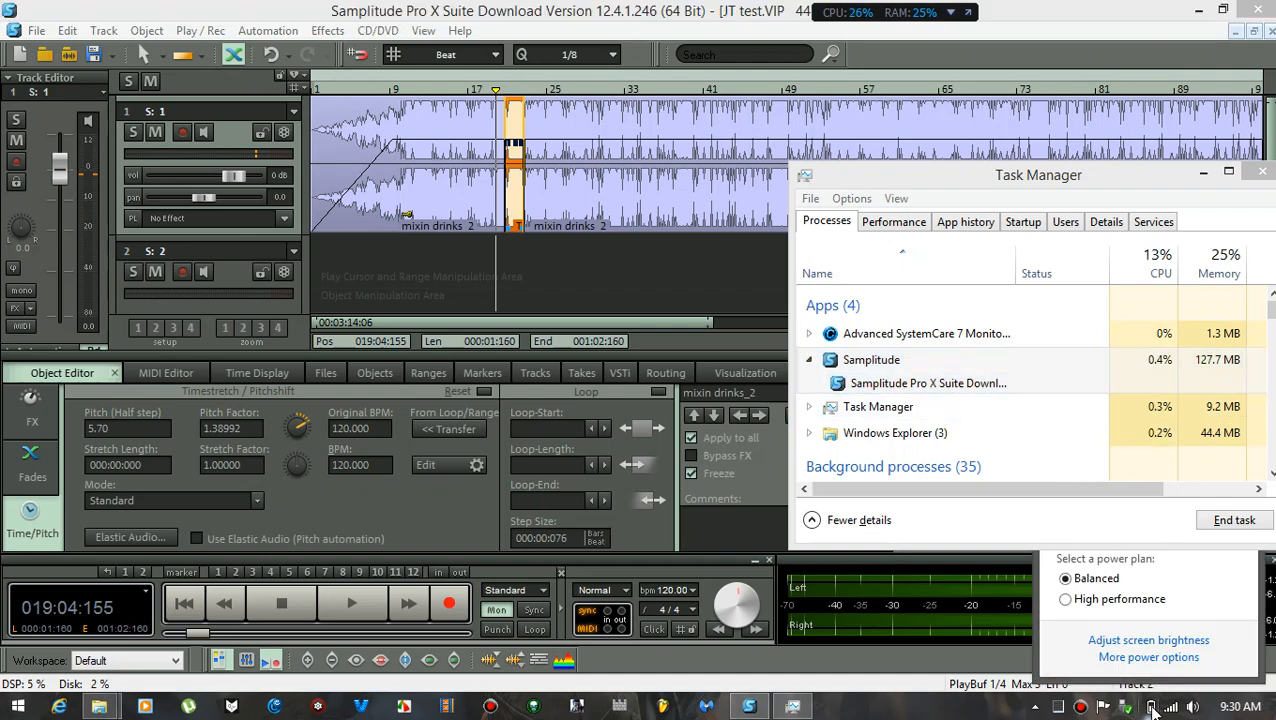
left_click(1066, 599)
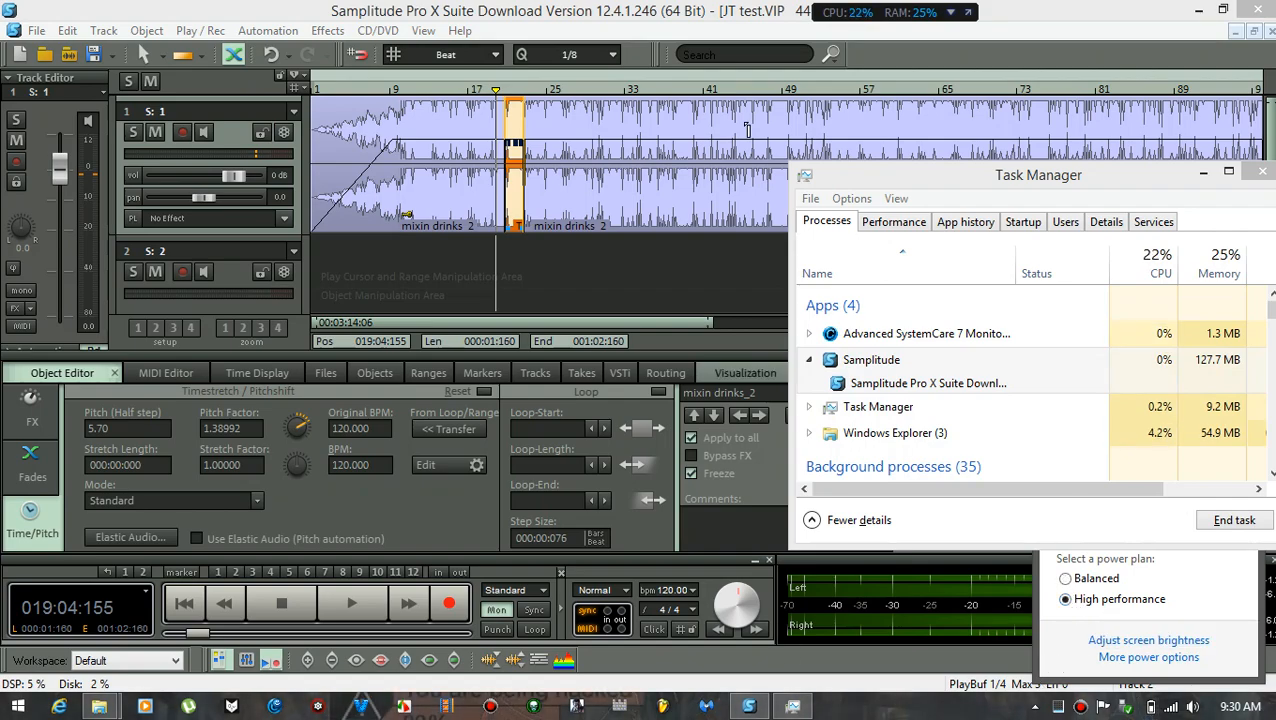
left_click(484, 90)
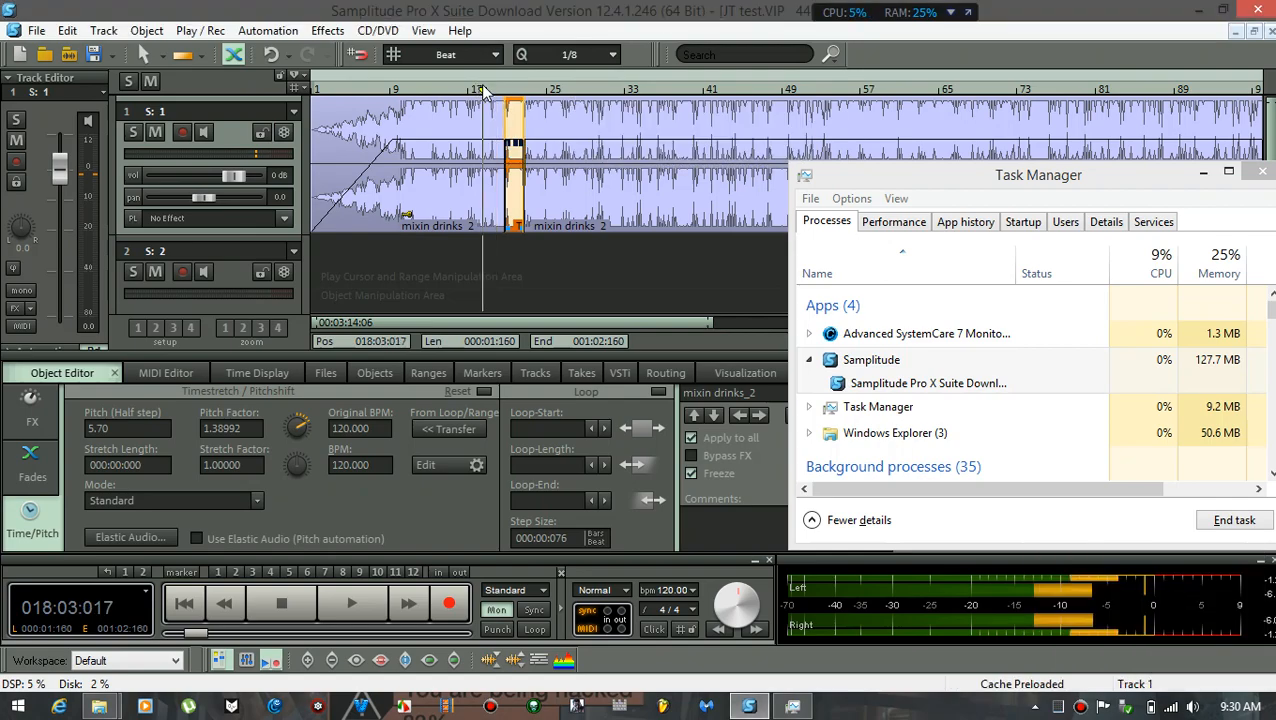
key("space")
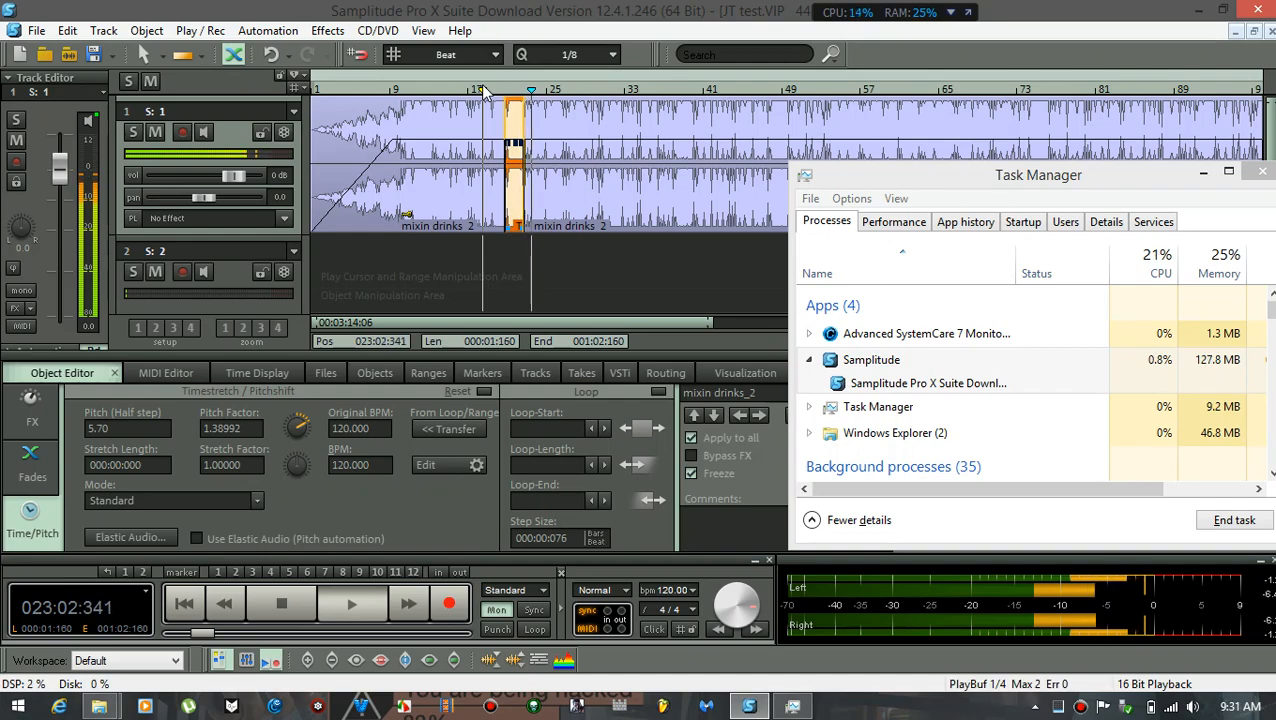
key("space")
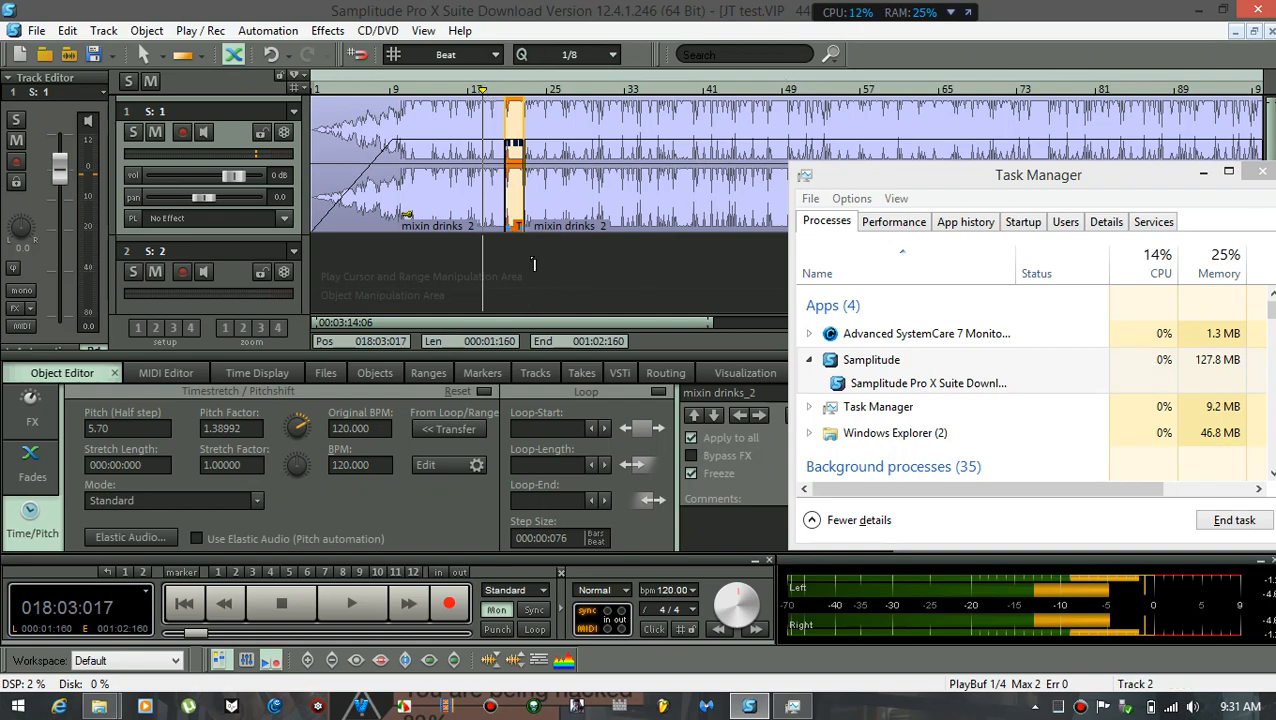
Undo the pitch change, splits, volume change and freeze on the mixin drinks_2 object
key("ctrl+z")
key("ctrl+z")
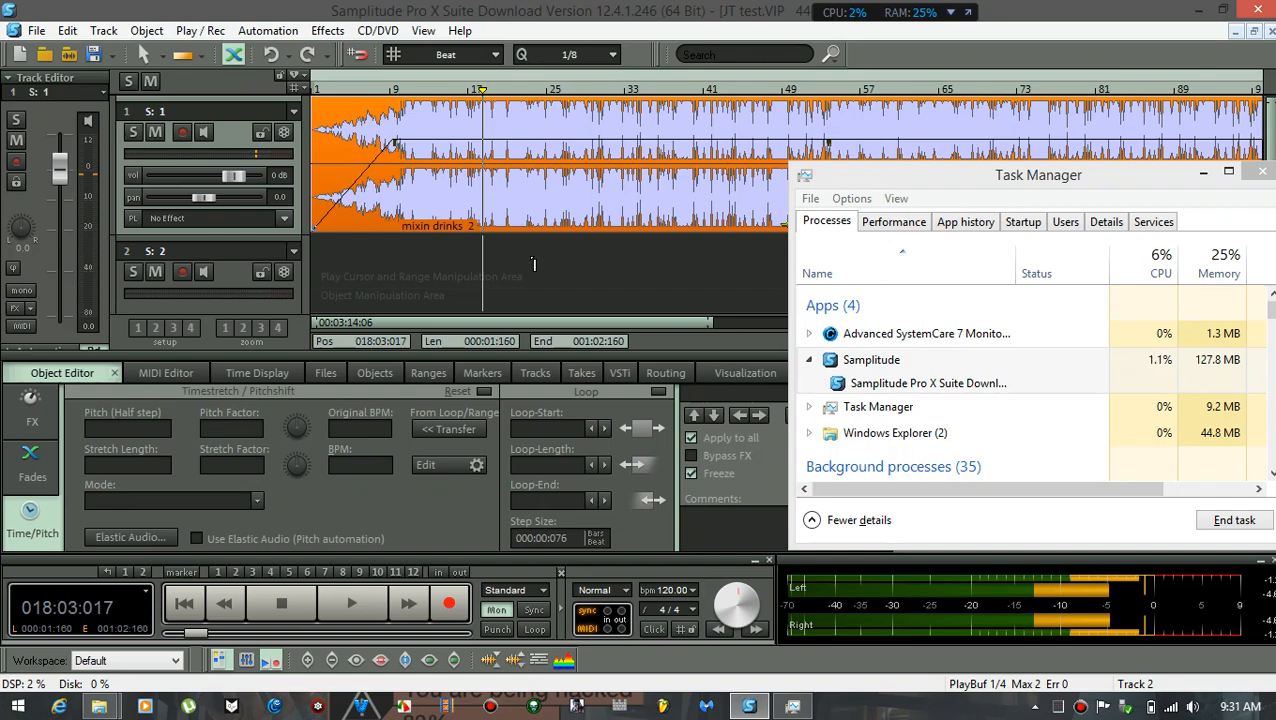
key("ctrl+z")
key("ctrl+z")
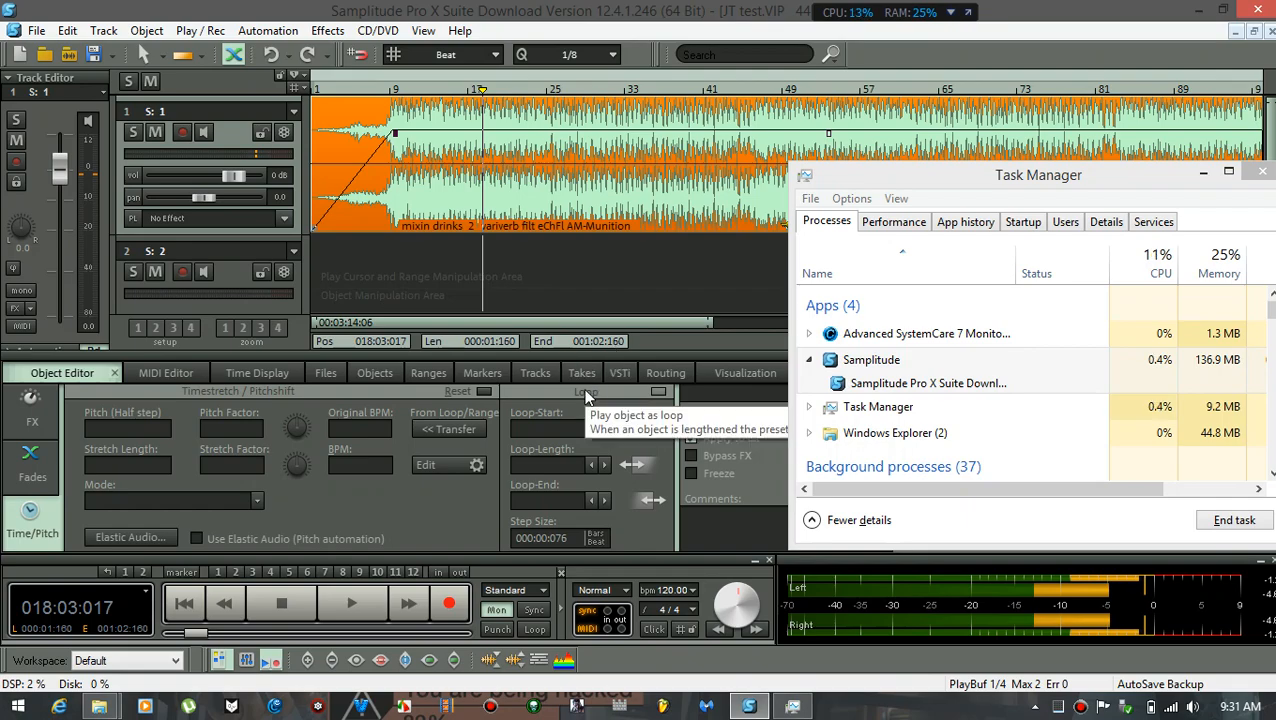
Display the unfrozen object's FX settings and play it from bar 18
left_click(34, 412)
key("space")
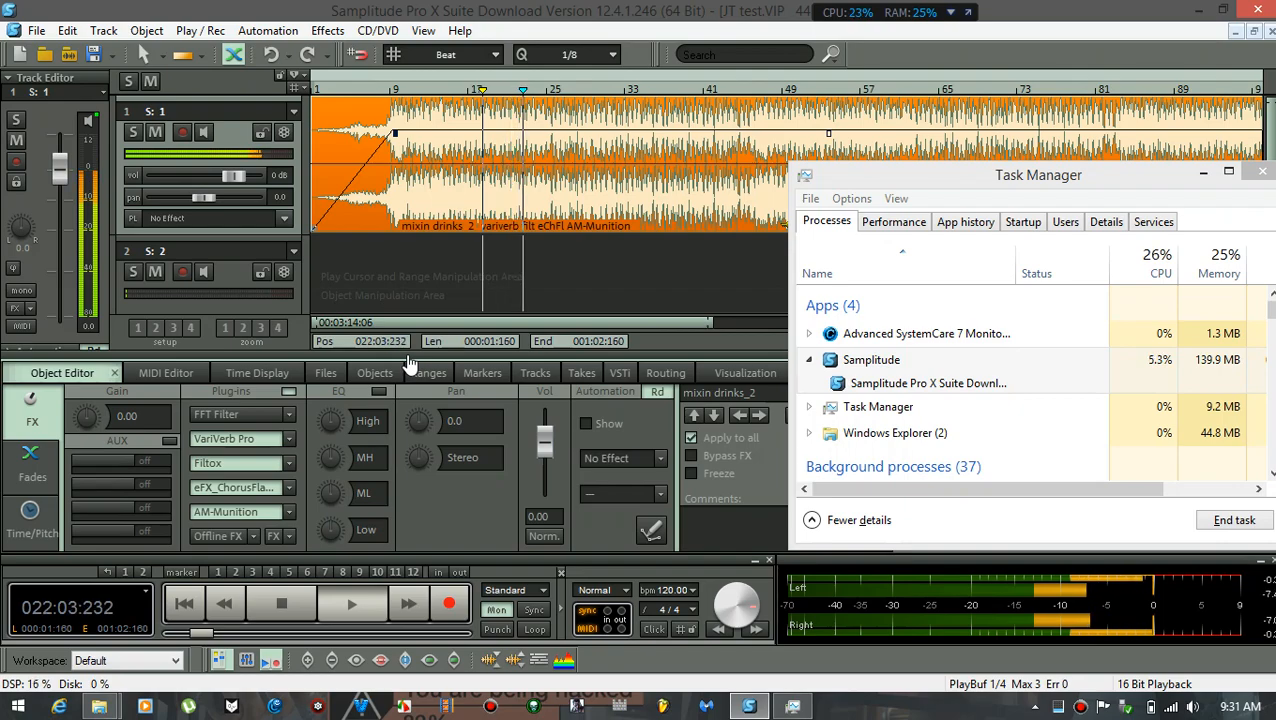
key("space")
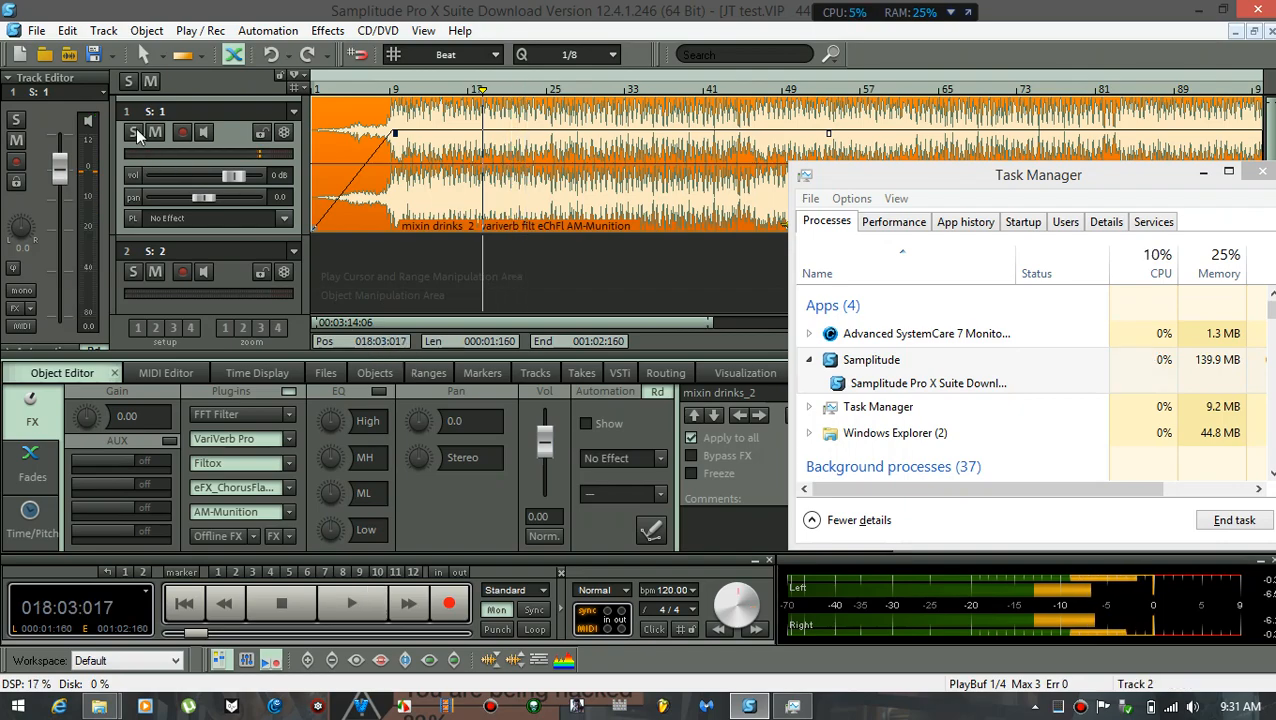
Redo the object freeze to play the frozen version from bar 18, and undo the freeze again
left_click(68, 30)
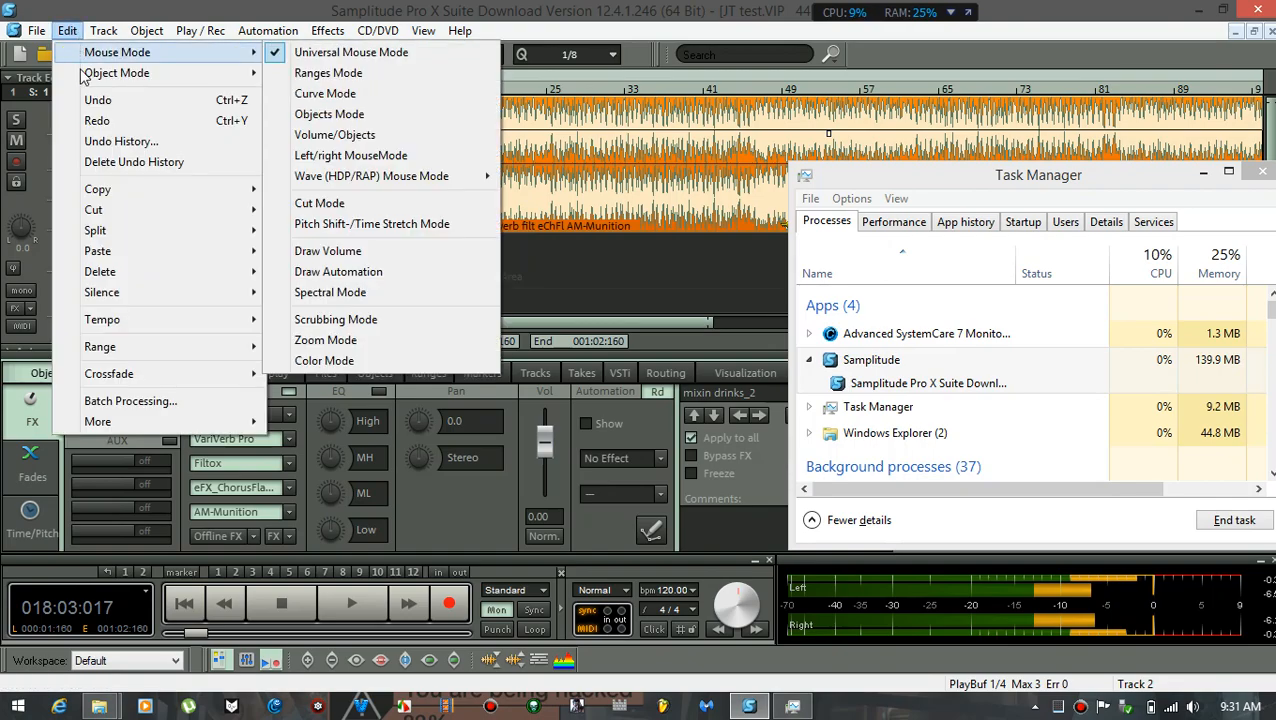
left_click(96, 120)
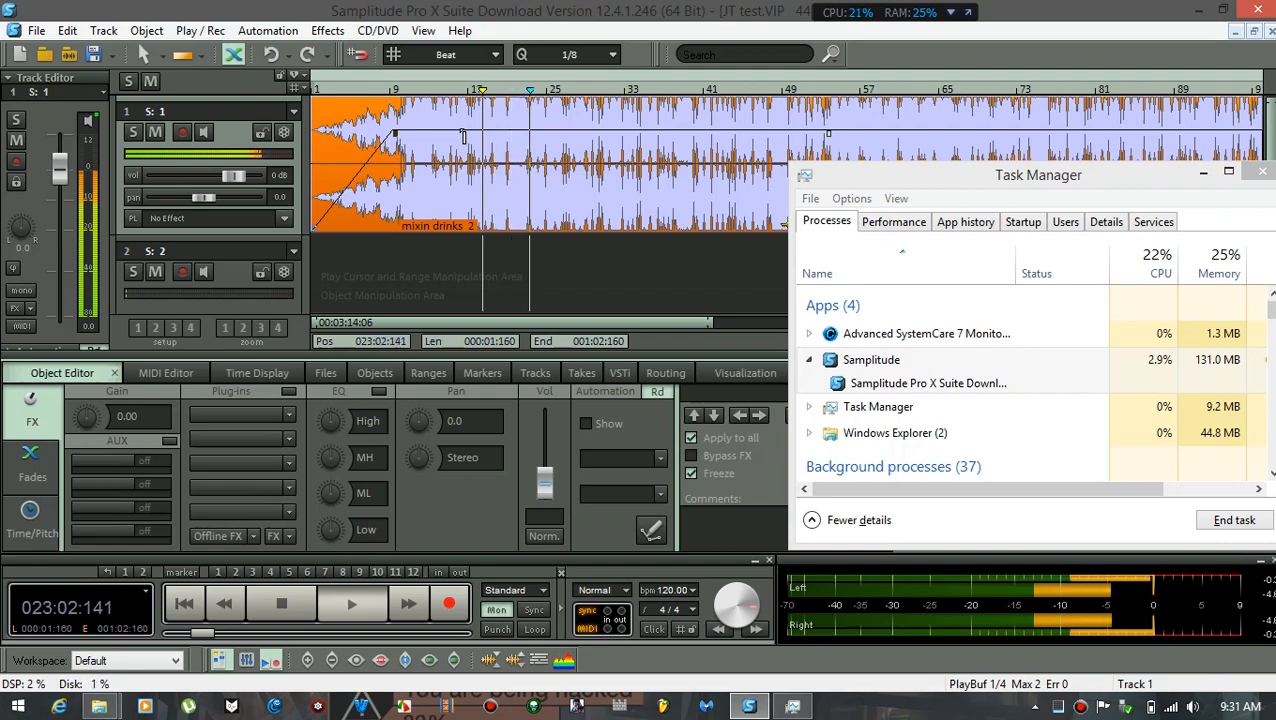
key("space")
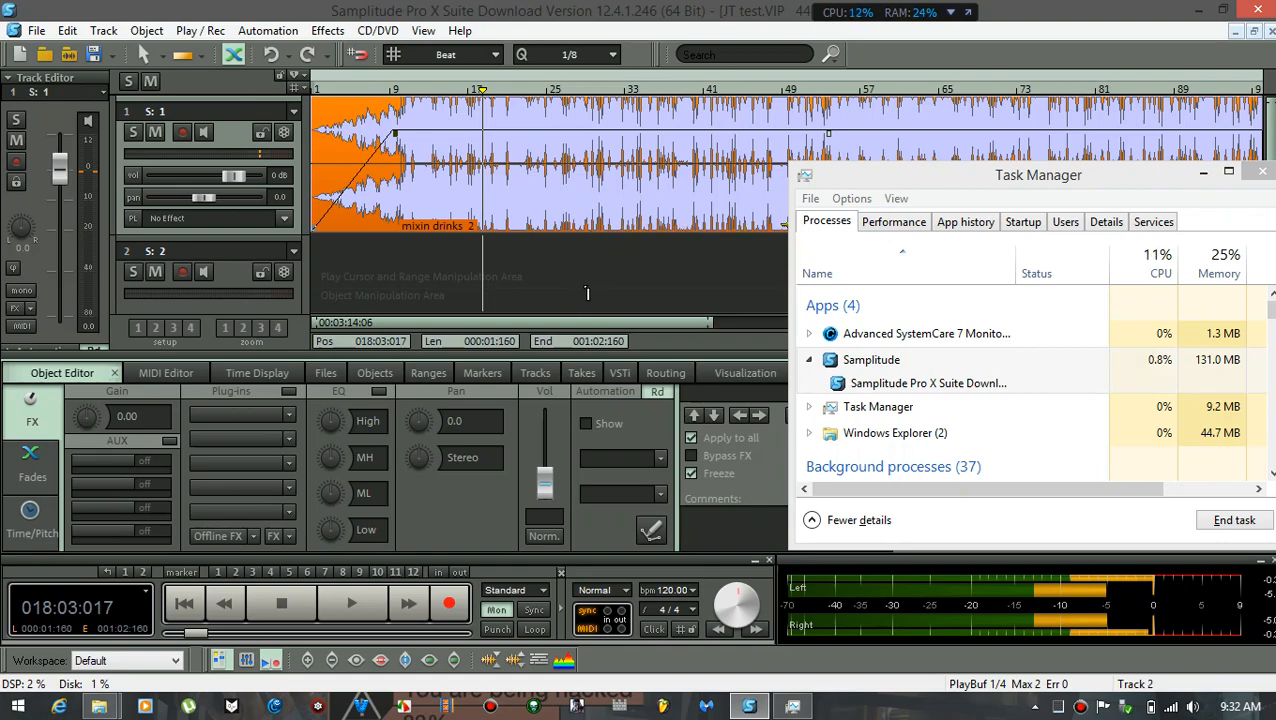
key("ctrl+z")
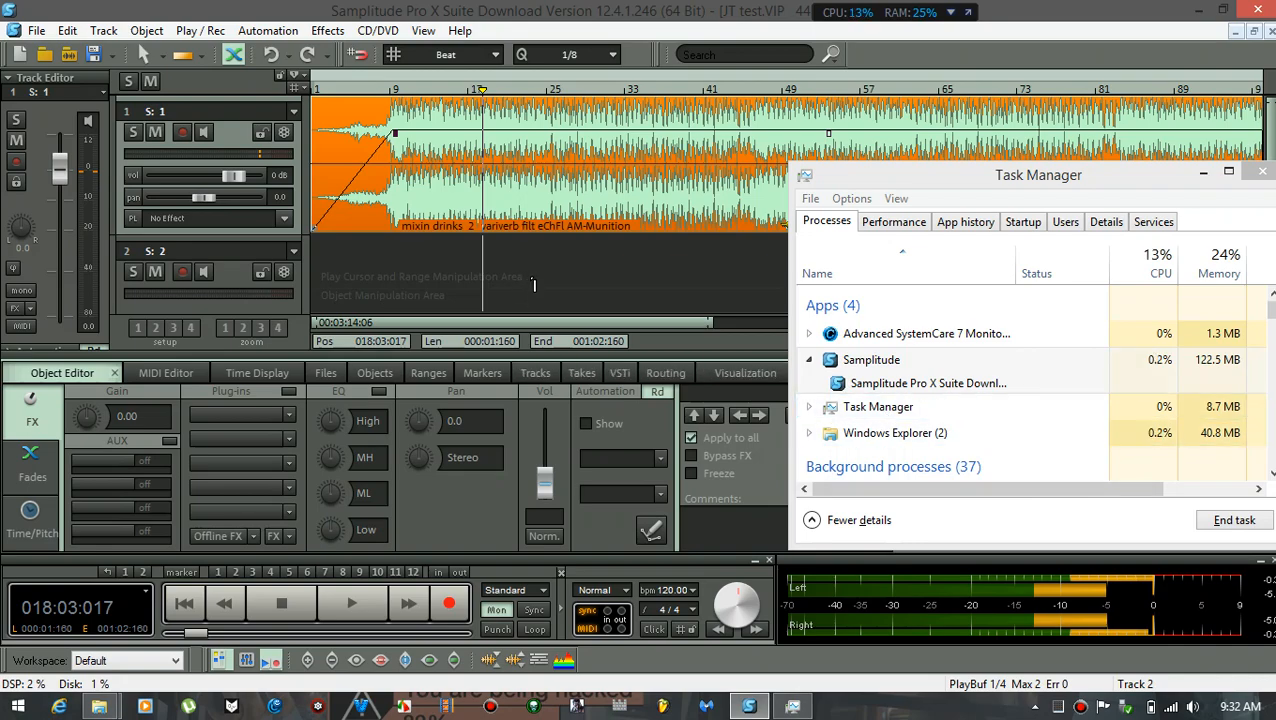
Play the unfrozen mixin drinks_2 object while reviewing its fade, time/pitch and plug-in settings
key("space")
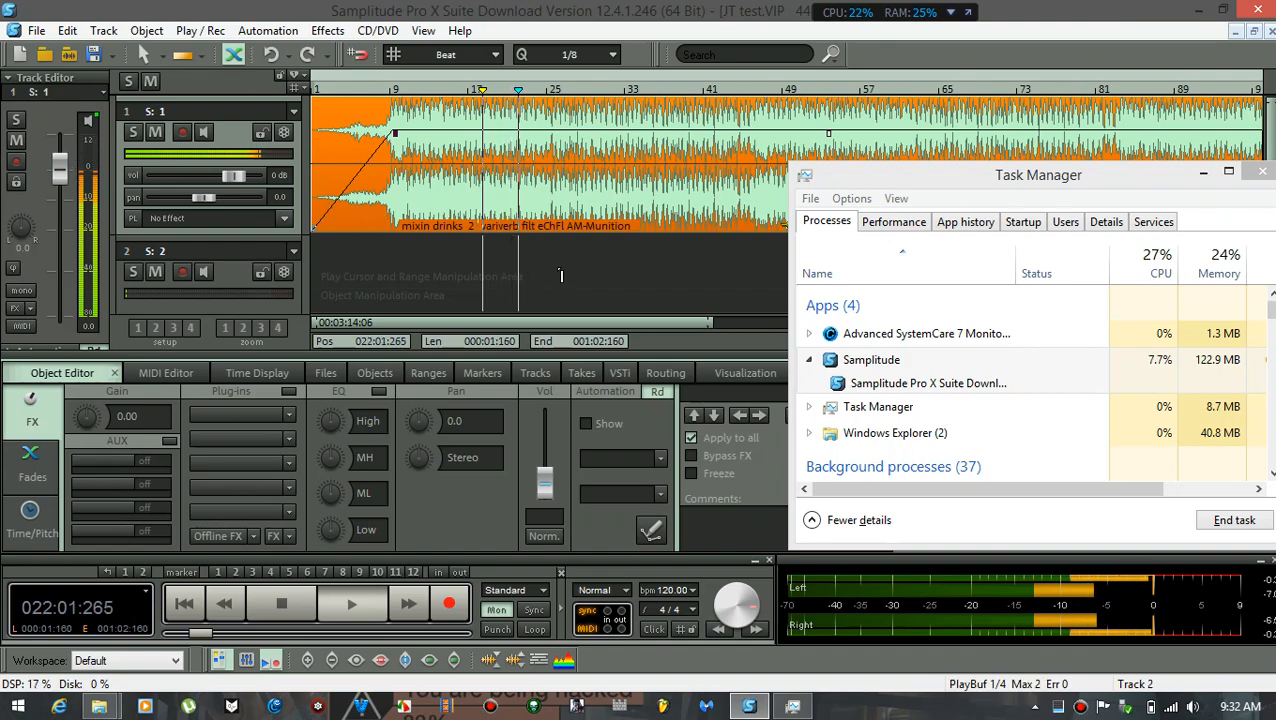
left_click(39, 478)
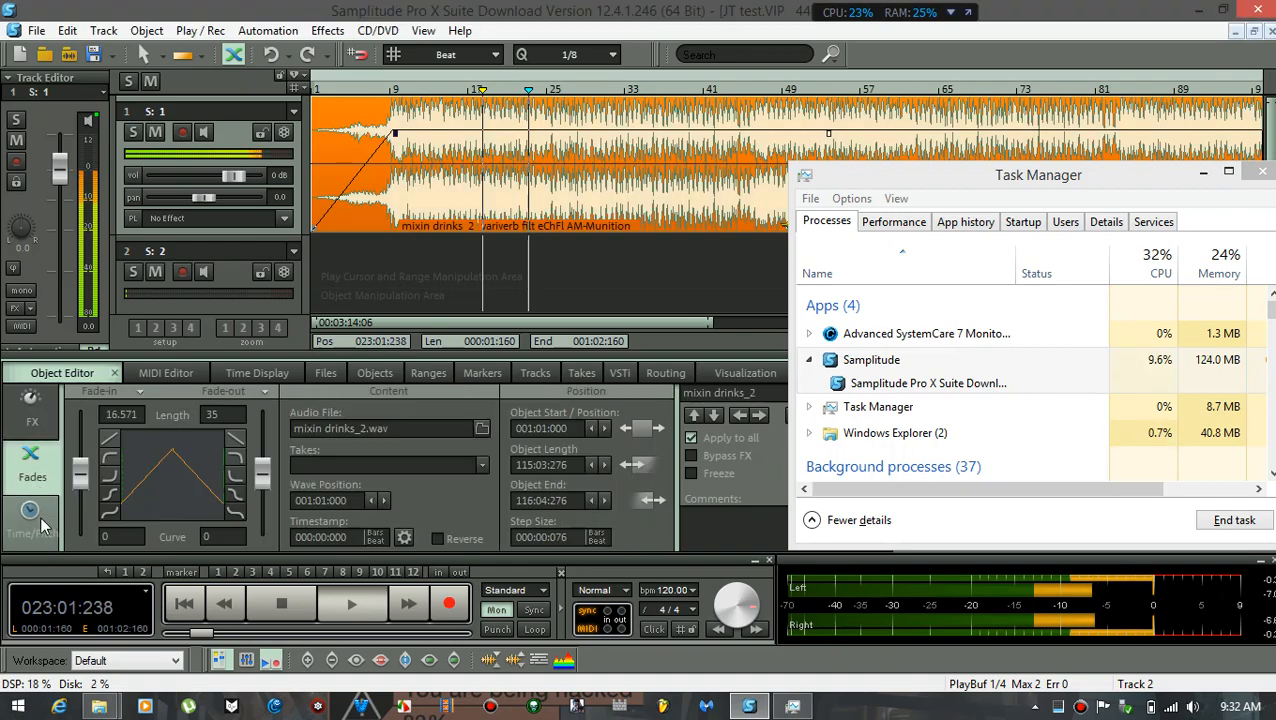
left_click(40, 522)
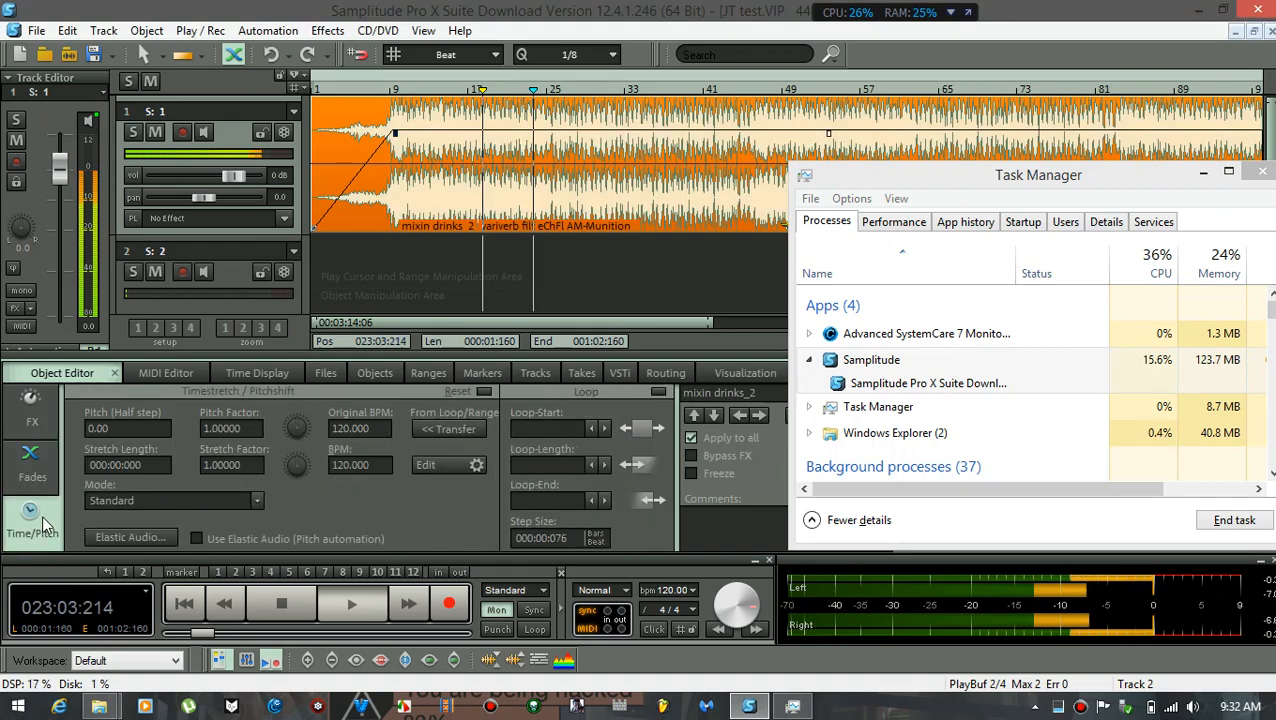
left_click(39, 426)
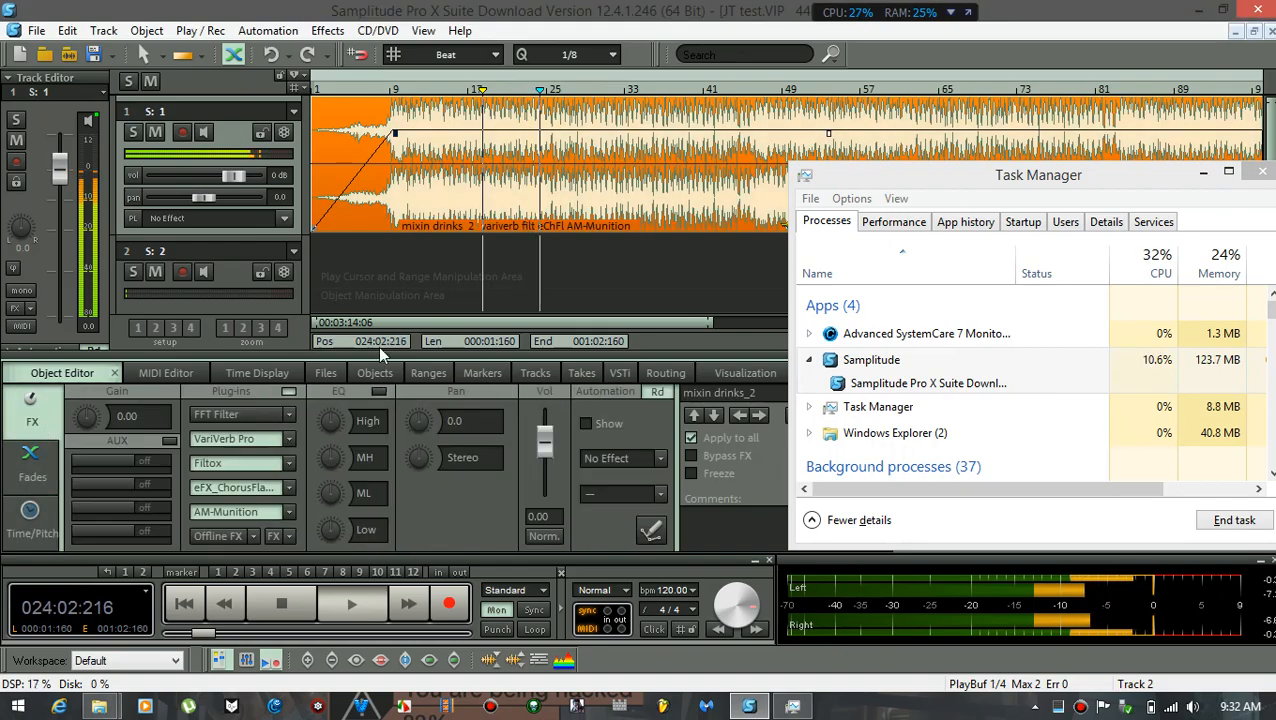
Bypass all of the object's plug-ins during playback, and re-enable them while playing from bar 11
left_click(288, 390)
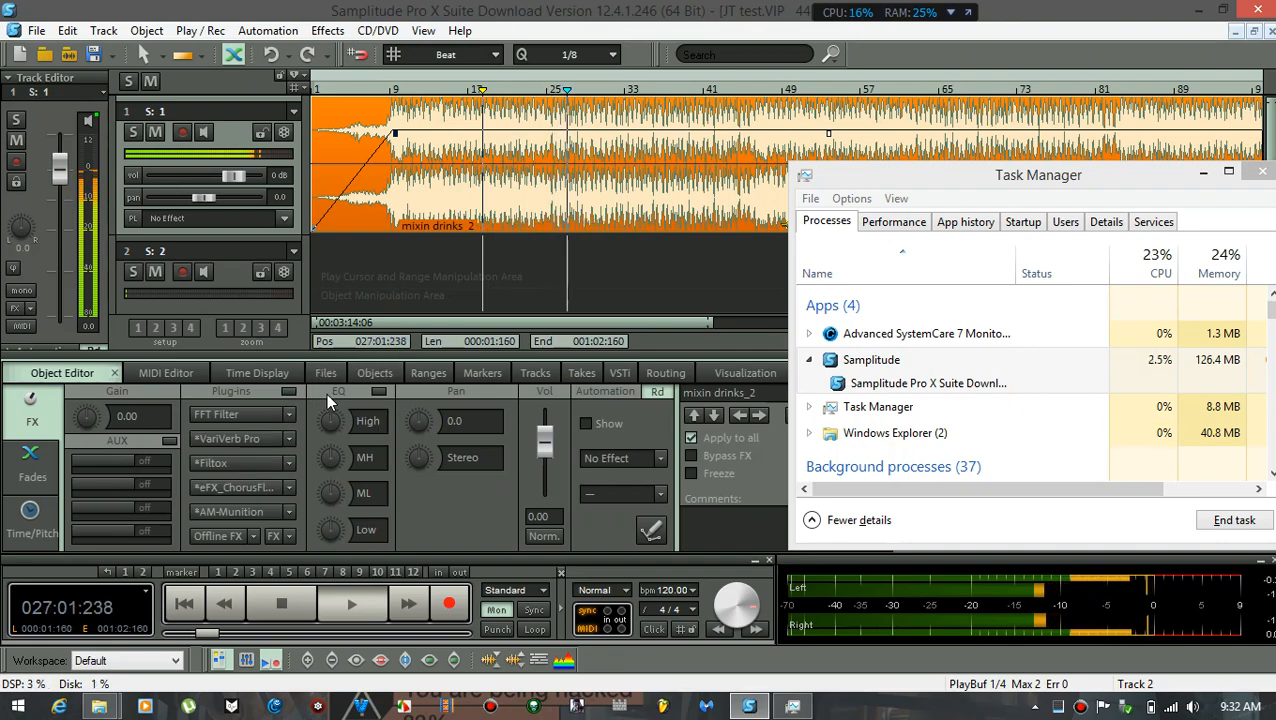
key("space")
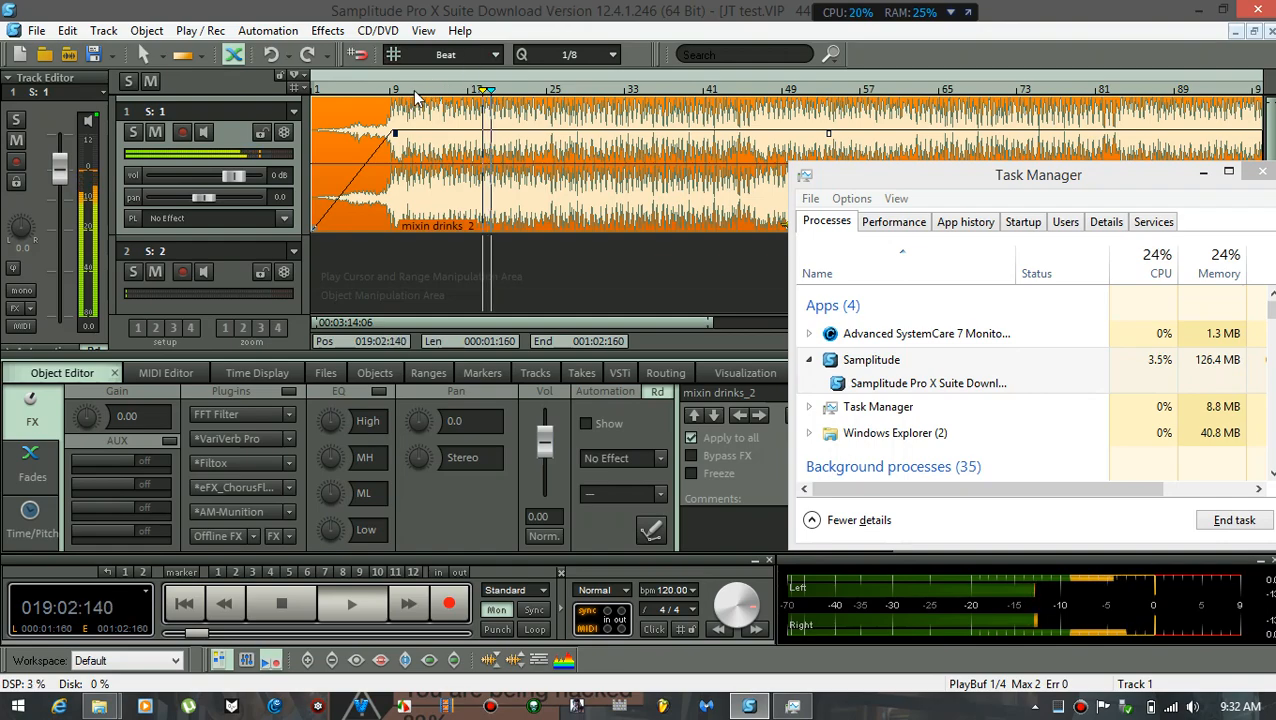
left_click(413, 91)
left_click(286, 392)
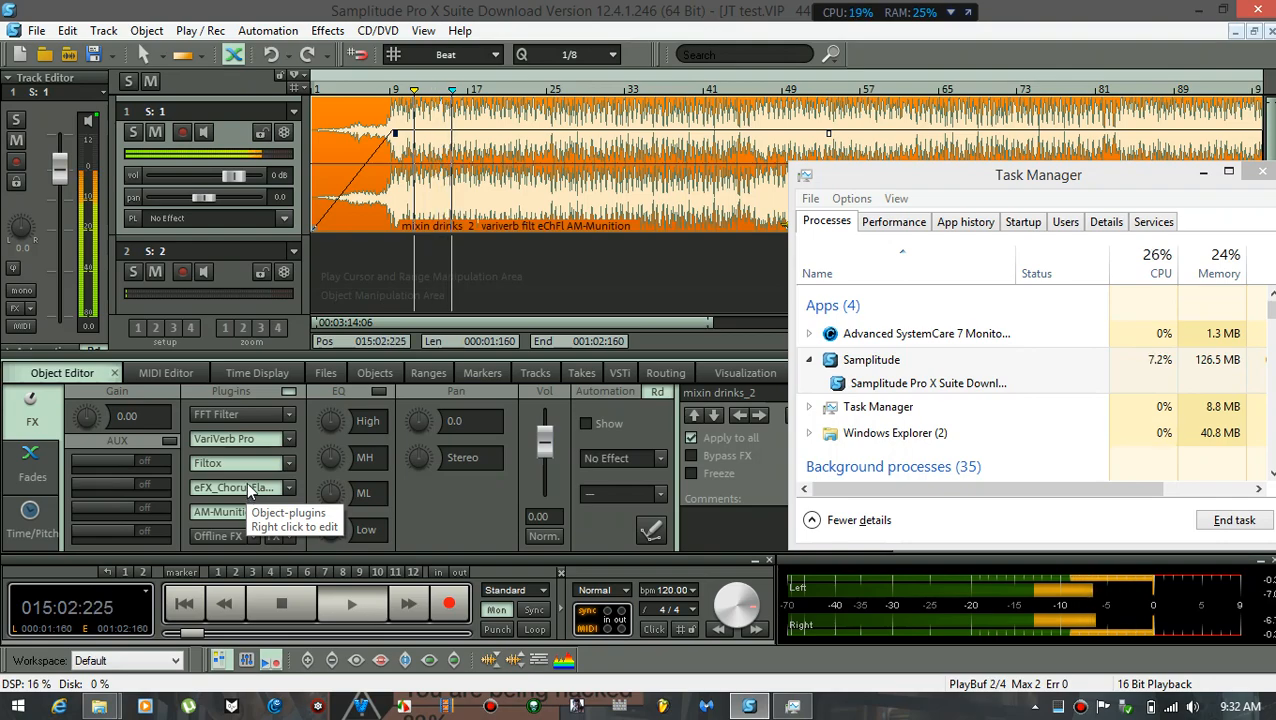
Stop playback and minimize the Task Manager window after moving it off the object's settings
key("space")
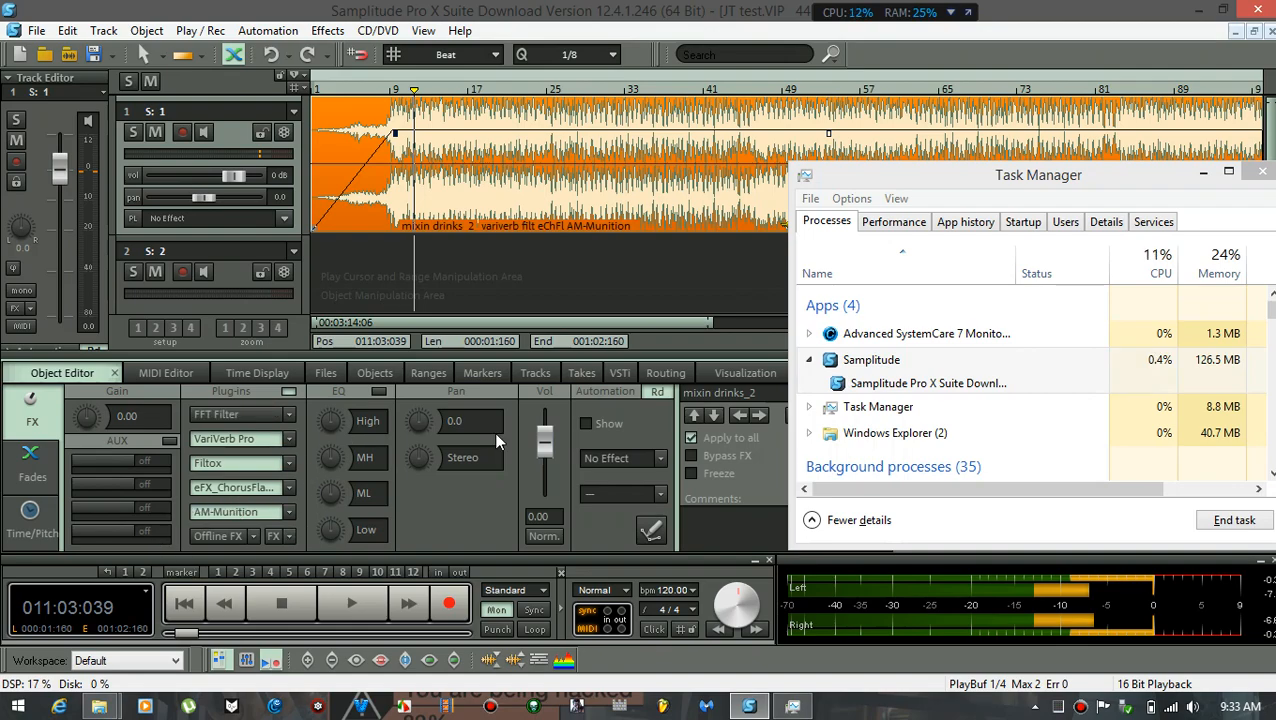
left_click(945, 176)
left_click_drag(945, 176, 1062, 298)
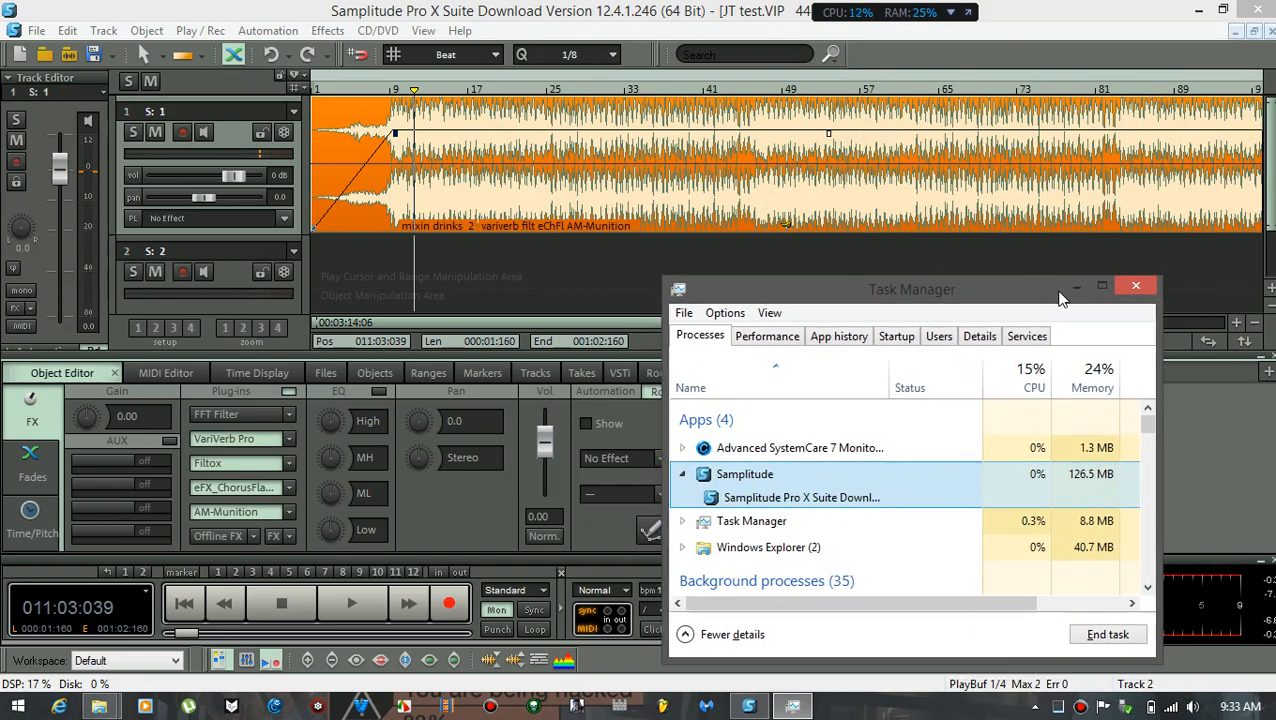
left_click(1074, 288)
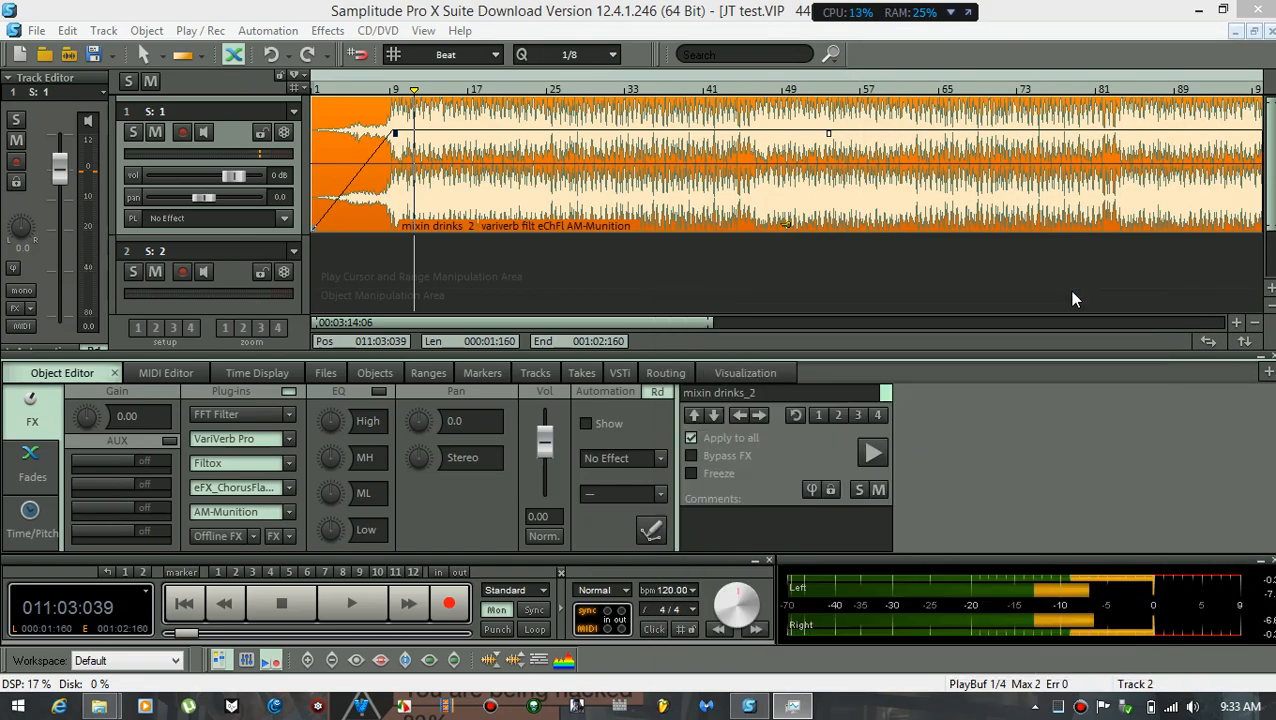
Display the visualization meters, play from bar 11, and apply the 32-Band more contrast preset to the spectroscope
left_click(751, 371)
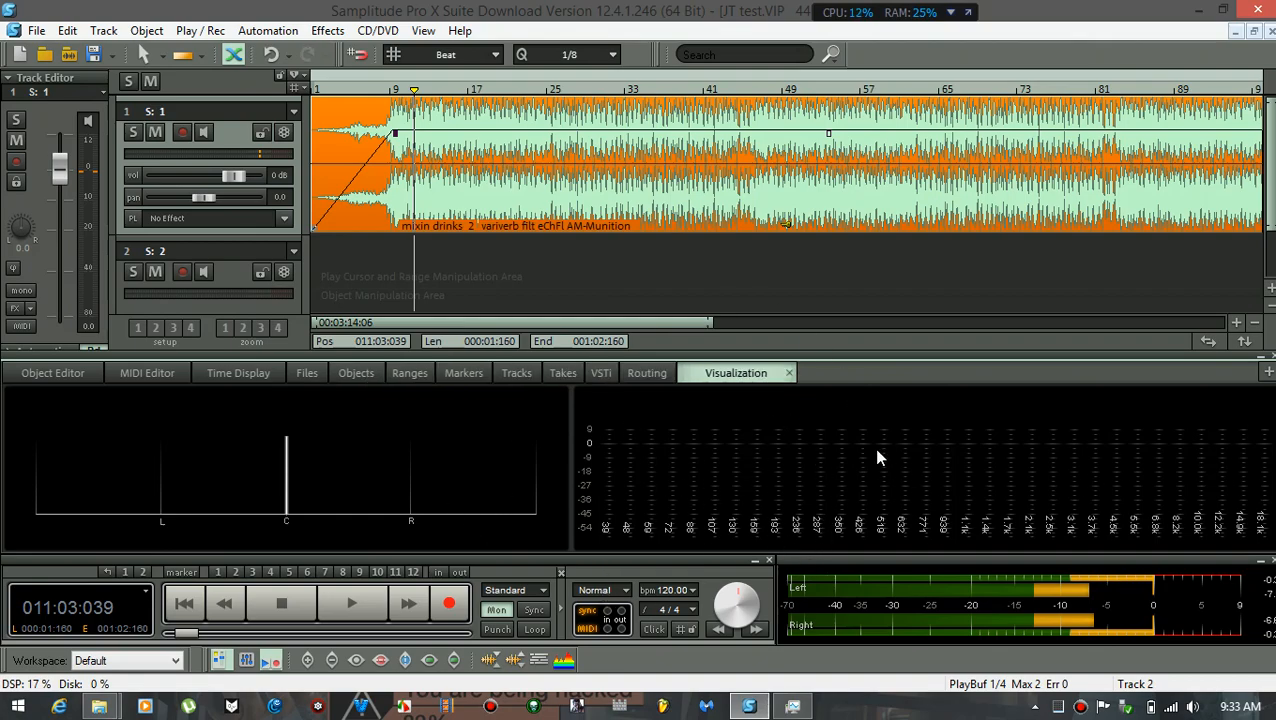
left_click(349, 614)
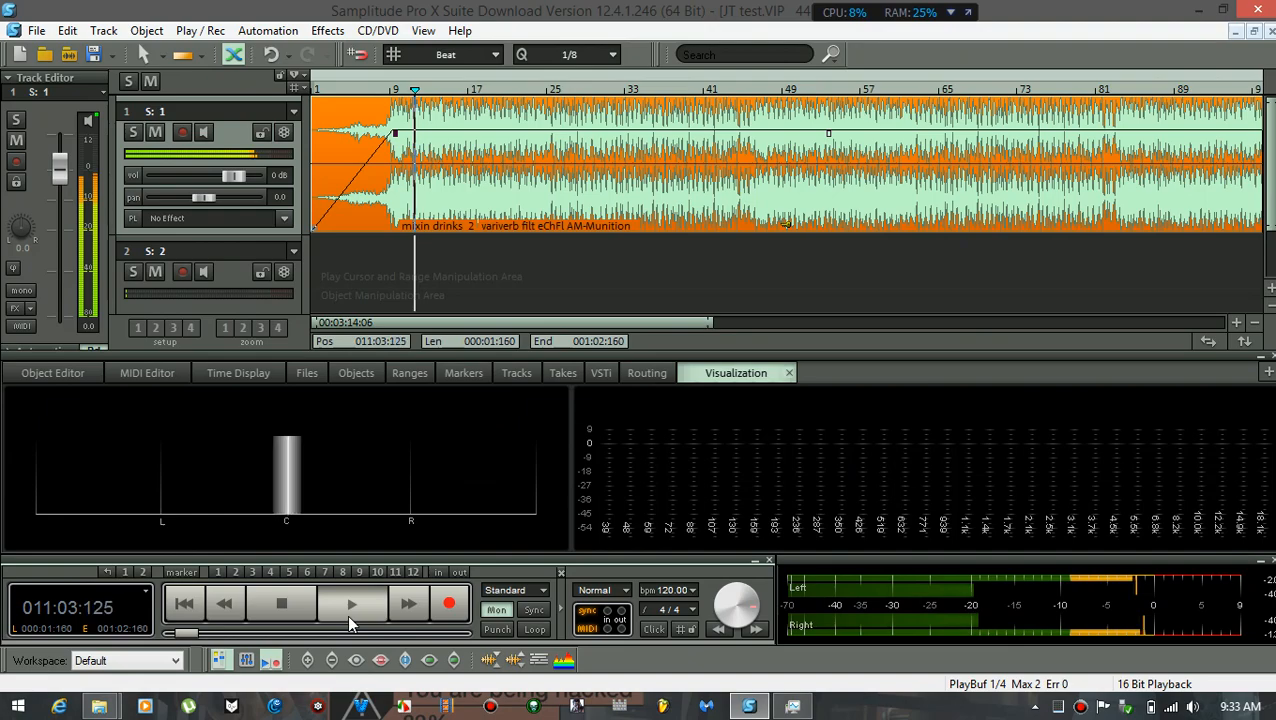
right_click(652, 484)
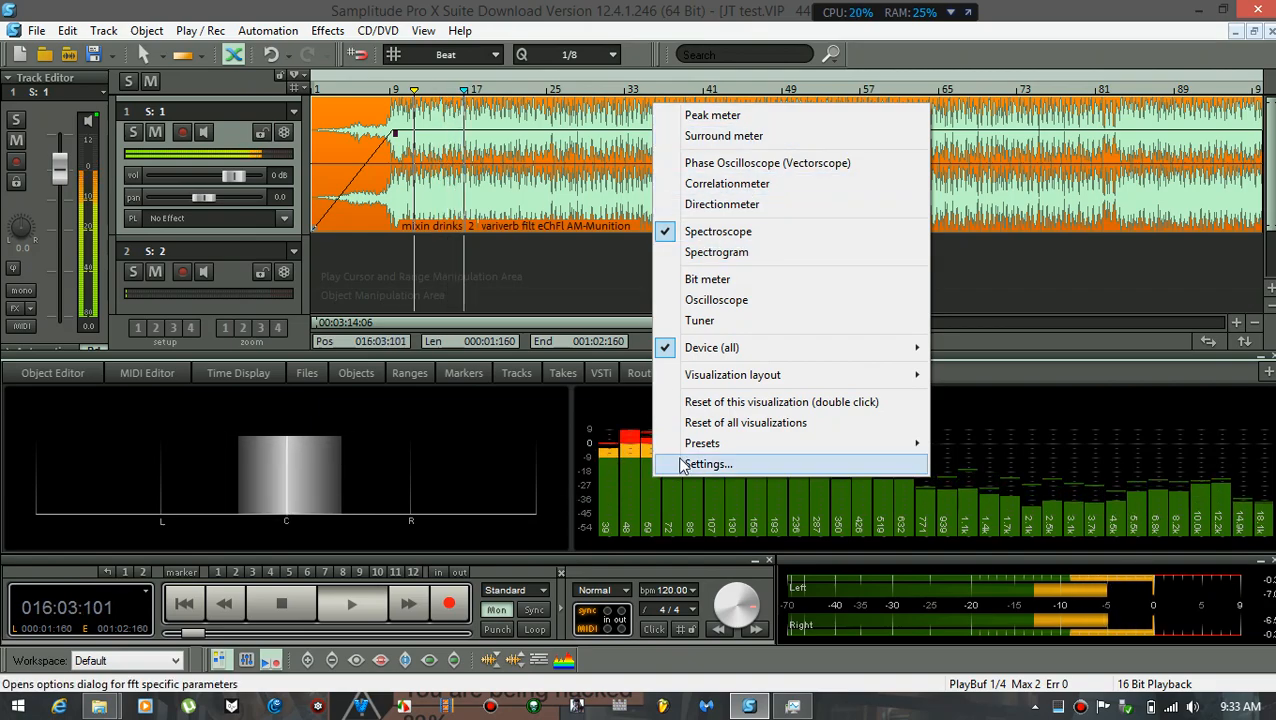
mouse_move(695, 450)
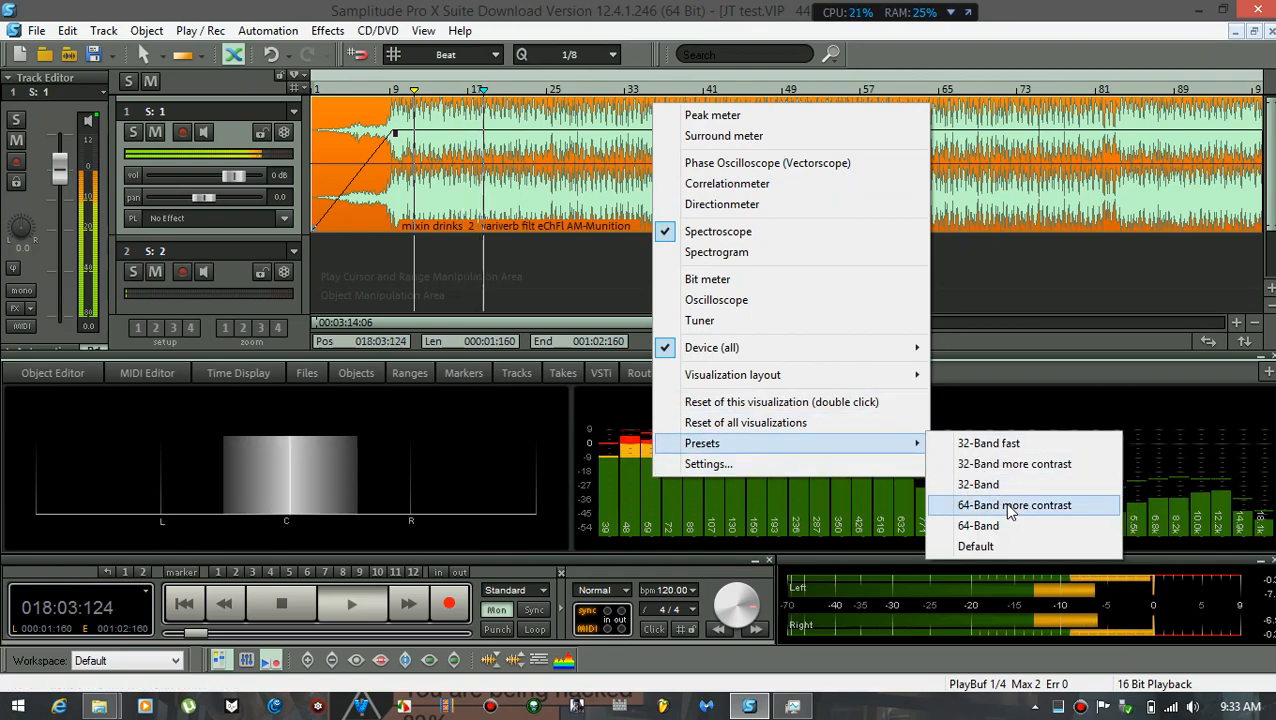
left_click(1024, 465)
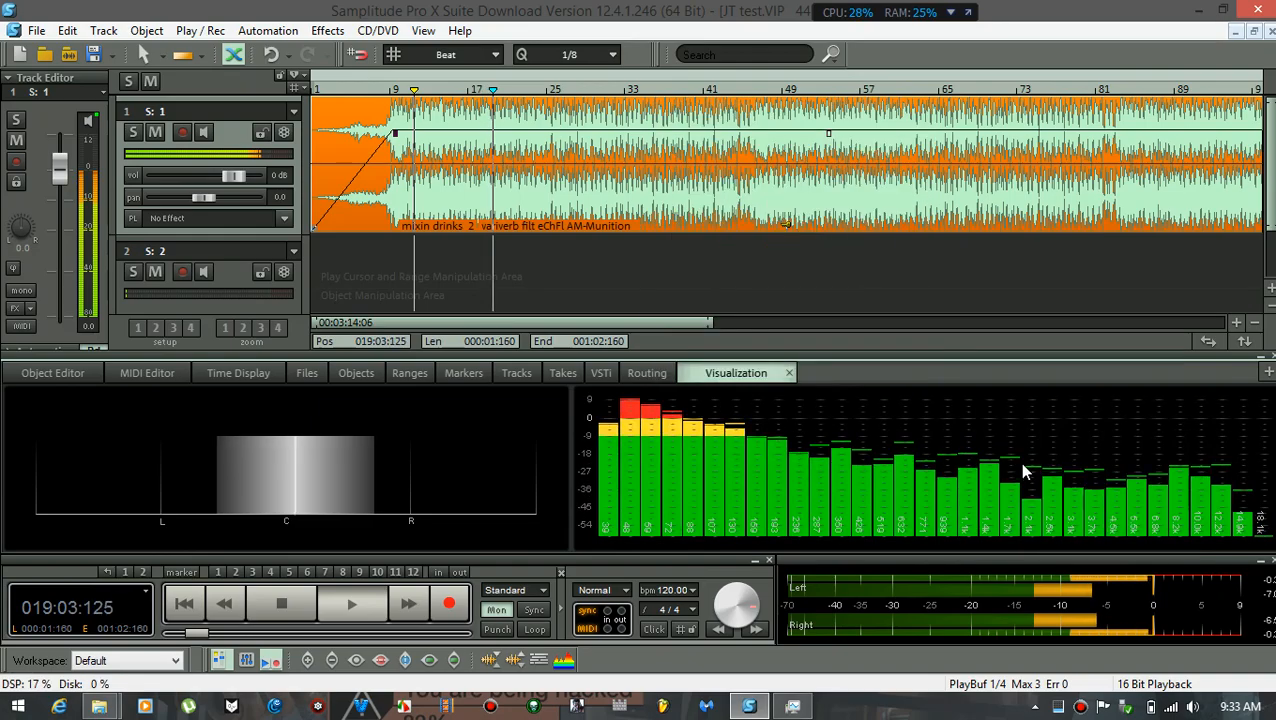
Switch the directionmeter to a Spectroscope and finally to the Phase Oscilloscope (Vectorscope), and stop playback
right_click(299, 437)
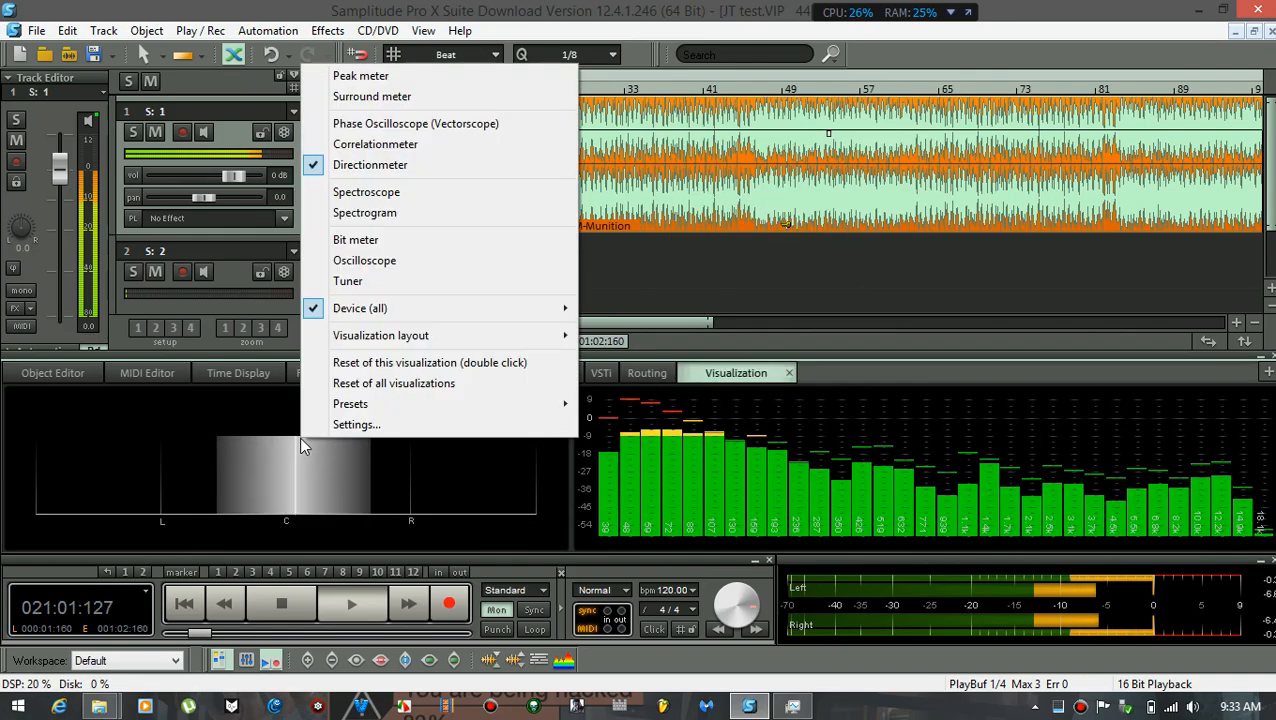
left_click(399, 192)
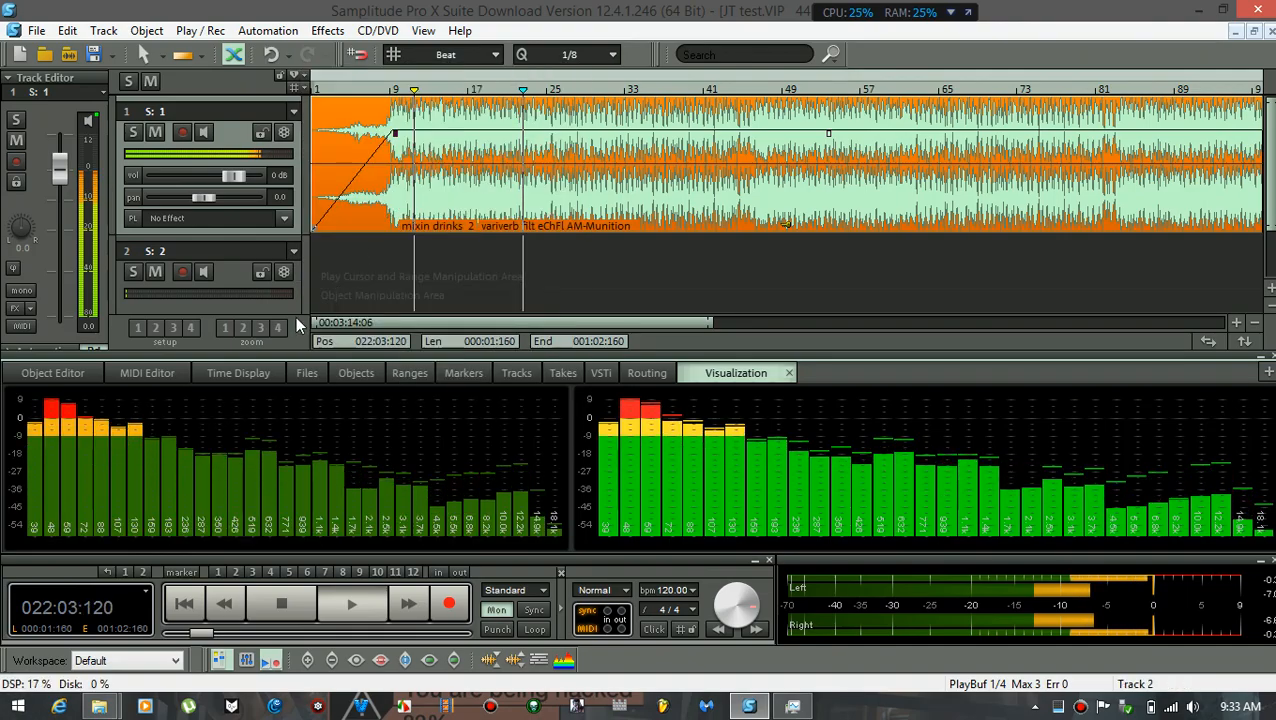
right_click(290, 433)
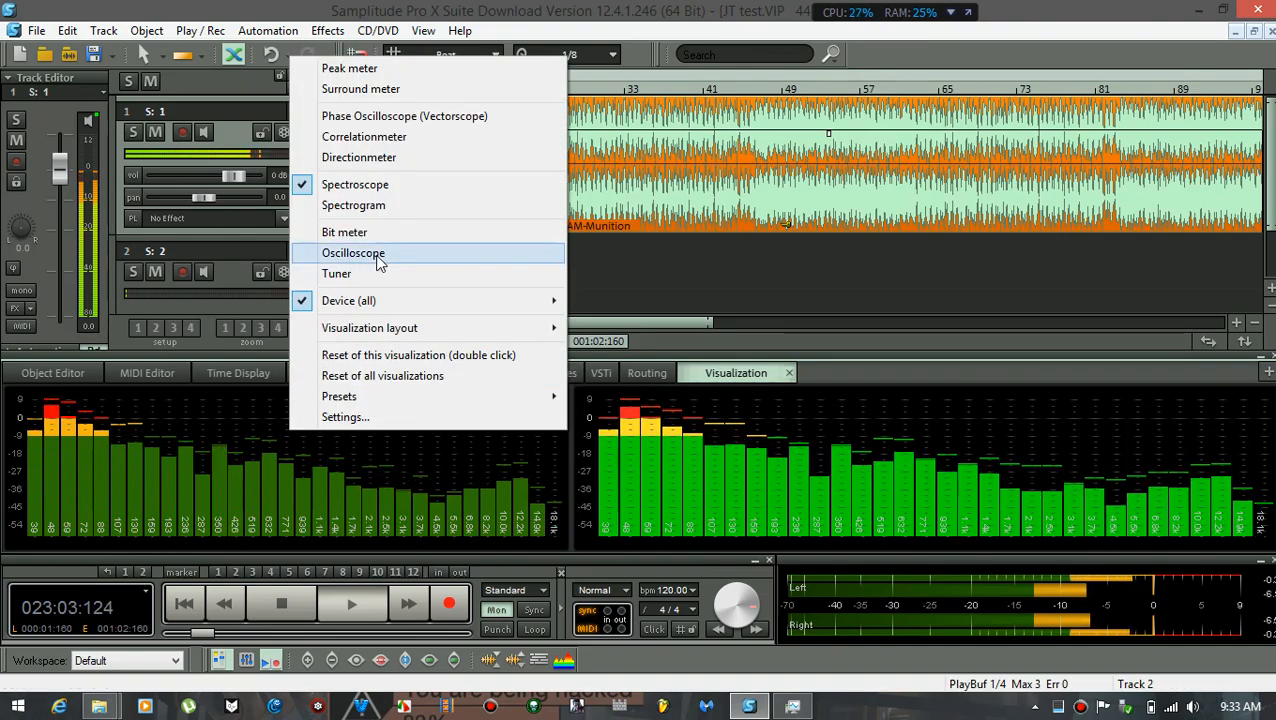
left_click(383, 116)
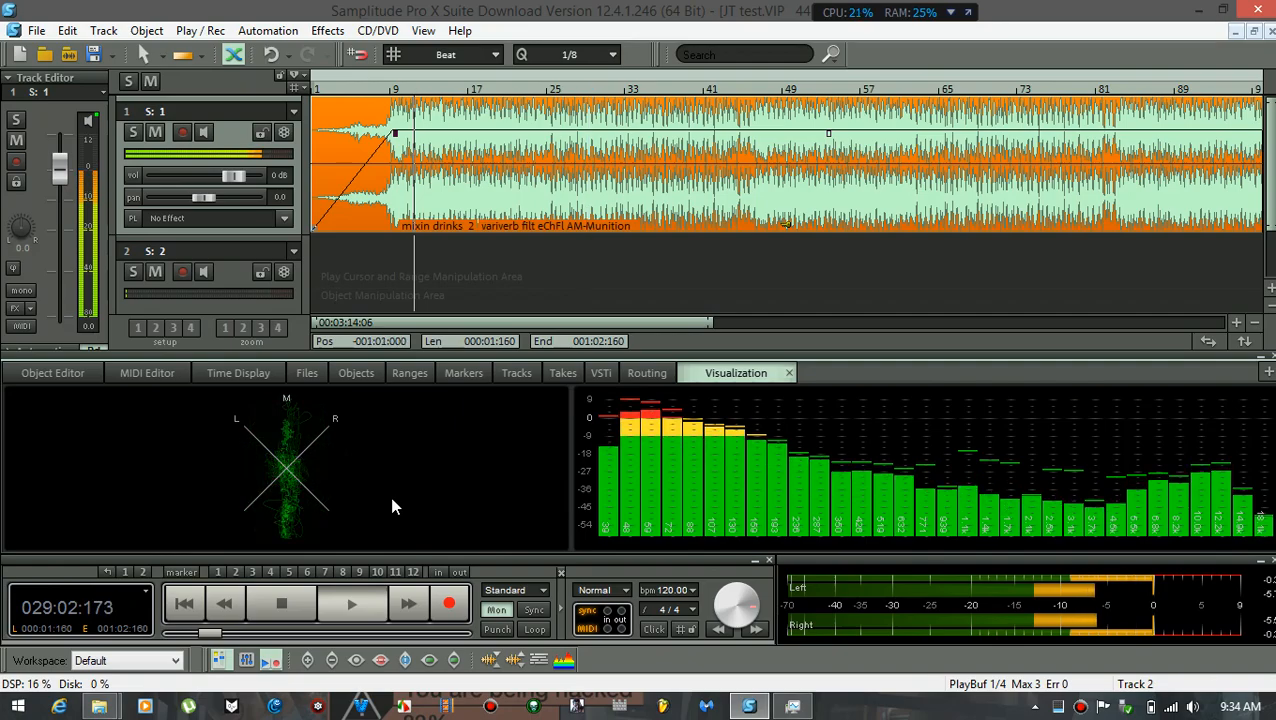
key("space")
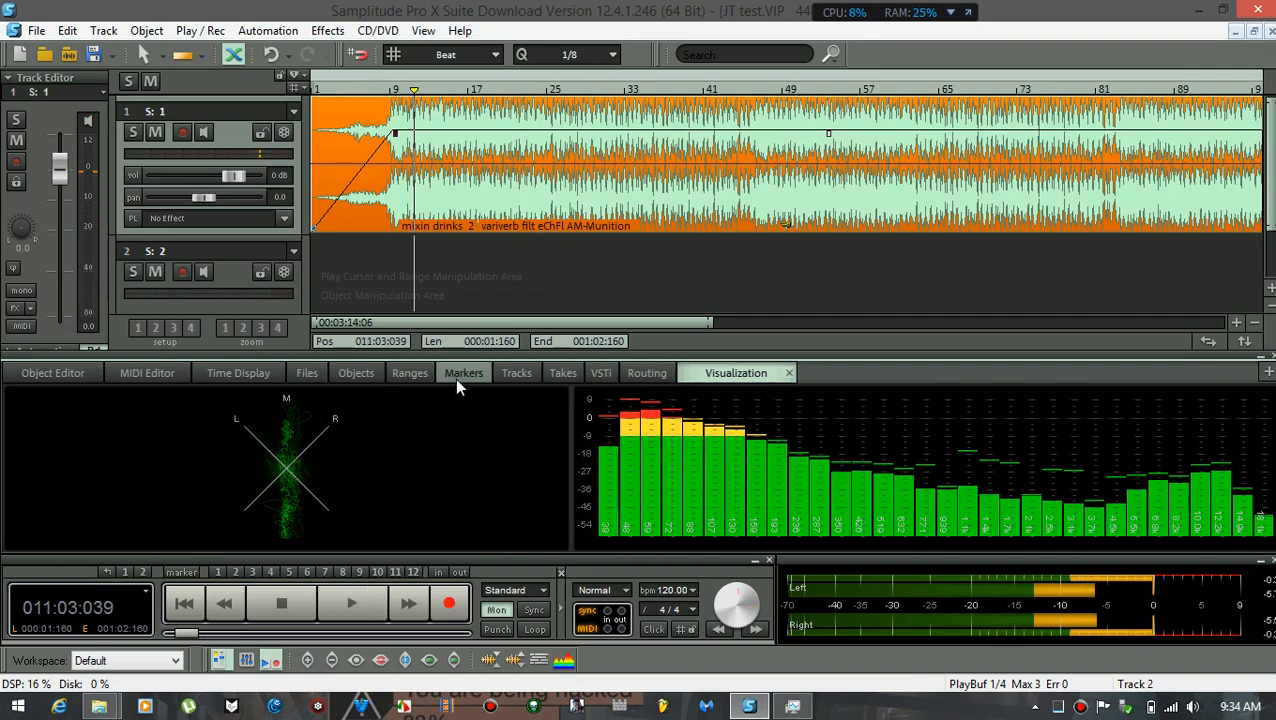
Browse to the JT test project's FreezeData folder and view the file options for the mixin drinks_201_0001 wav file
left_click(260, 377)
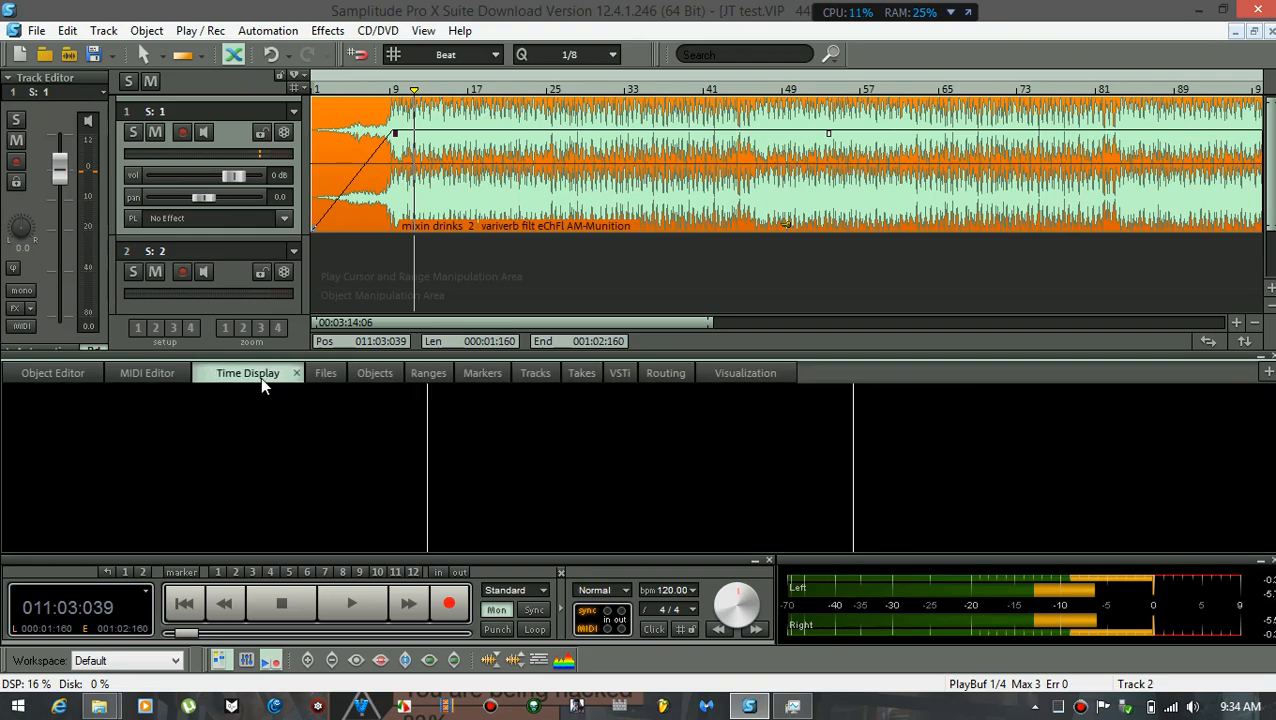
left_click(320, 370)
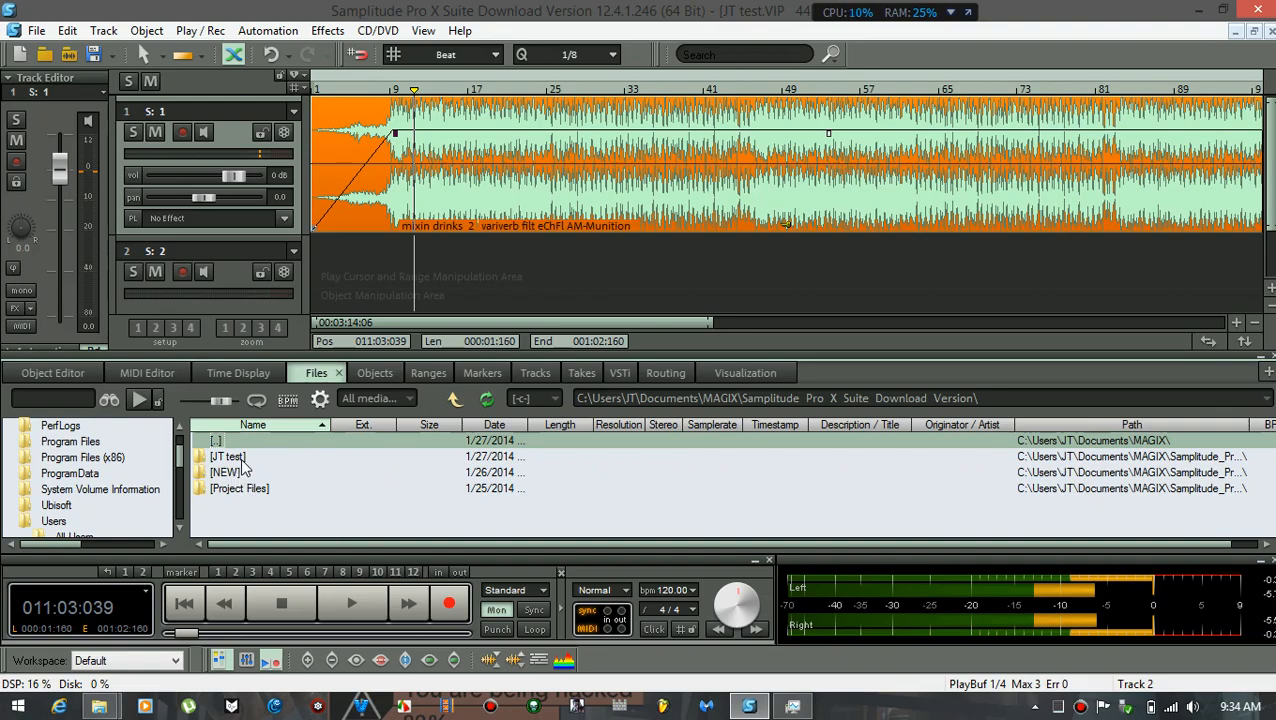
double_click(237, 457)
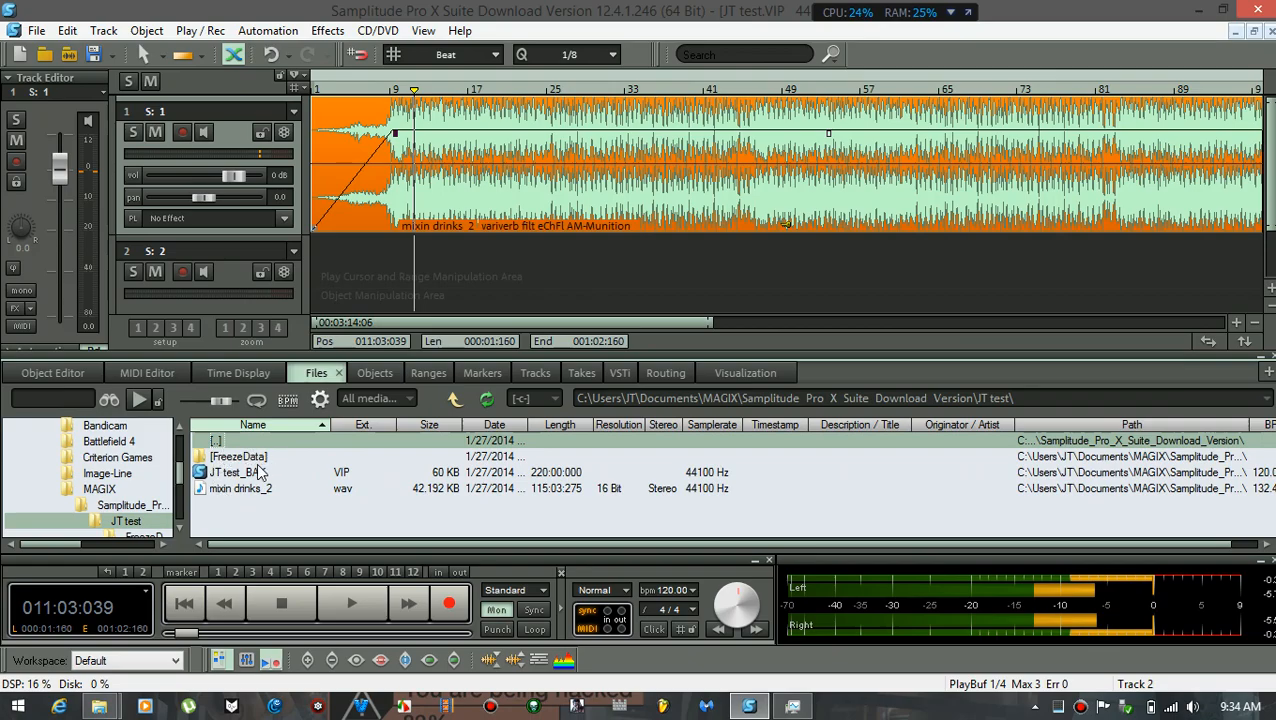
double_click(240, 457)
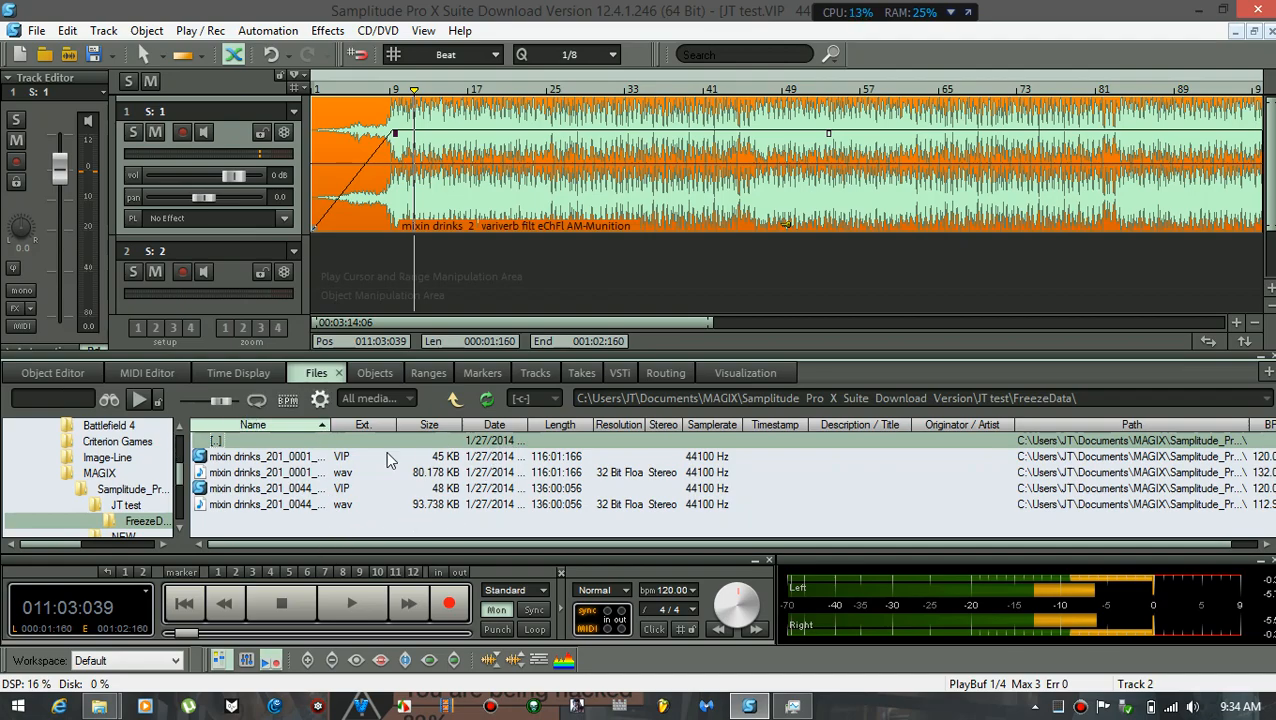
left_click(237, 476)
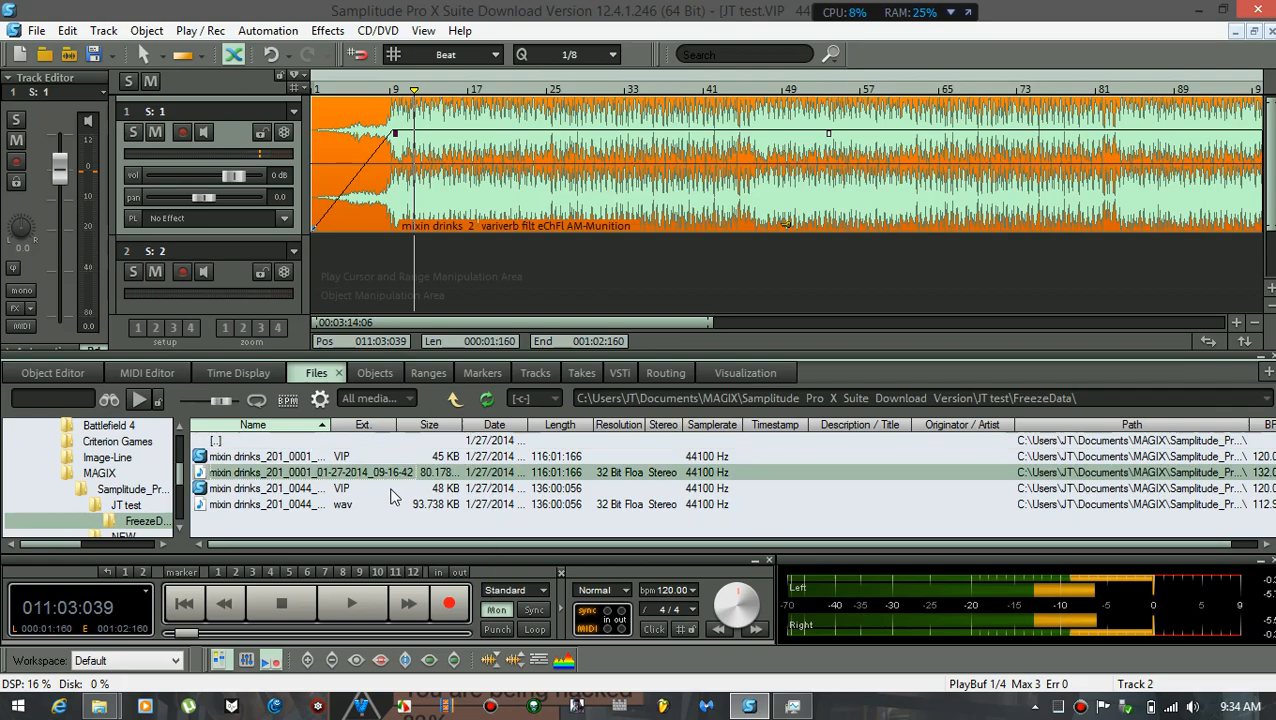
right_click(265, 474)
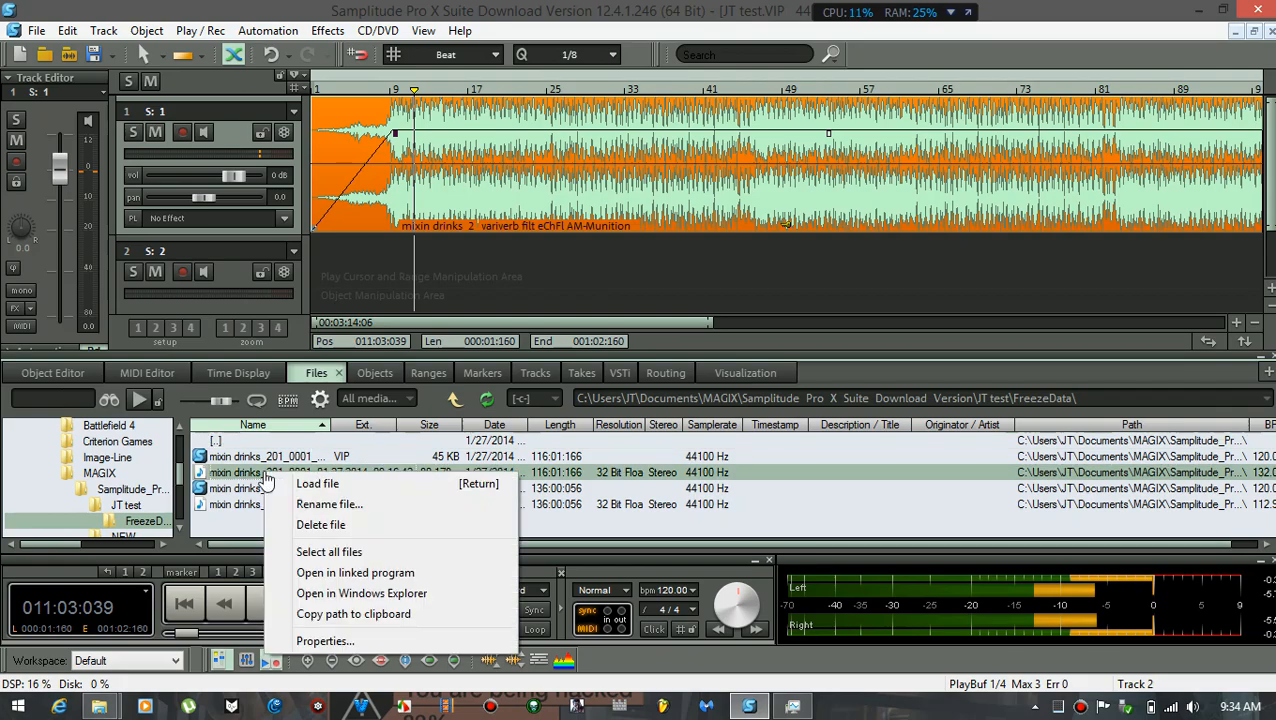
left_click(226, 530)
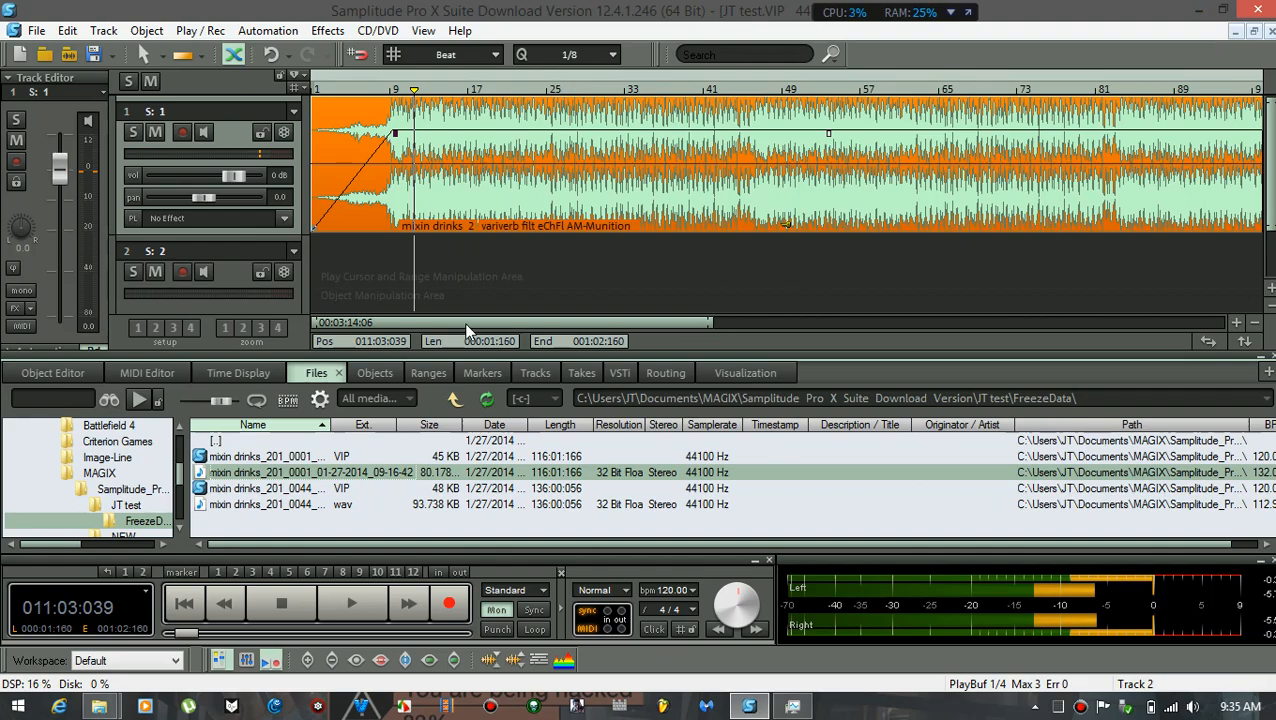
Collapse the file browser to enlarge the arrangement and fit the whole project length in view
left_click(299, 378)
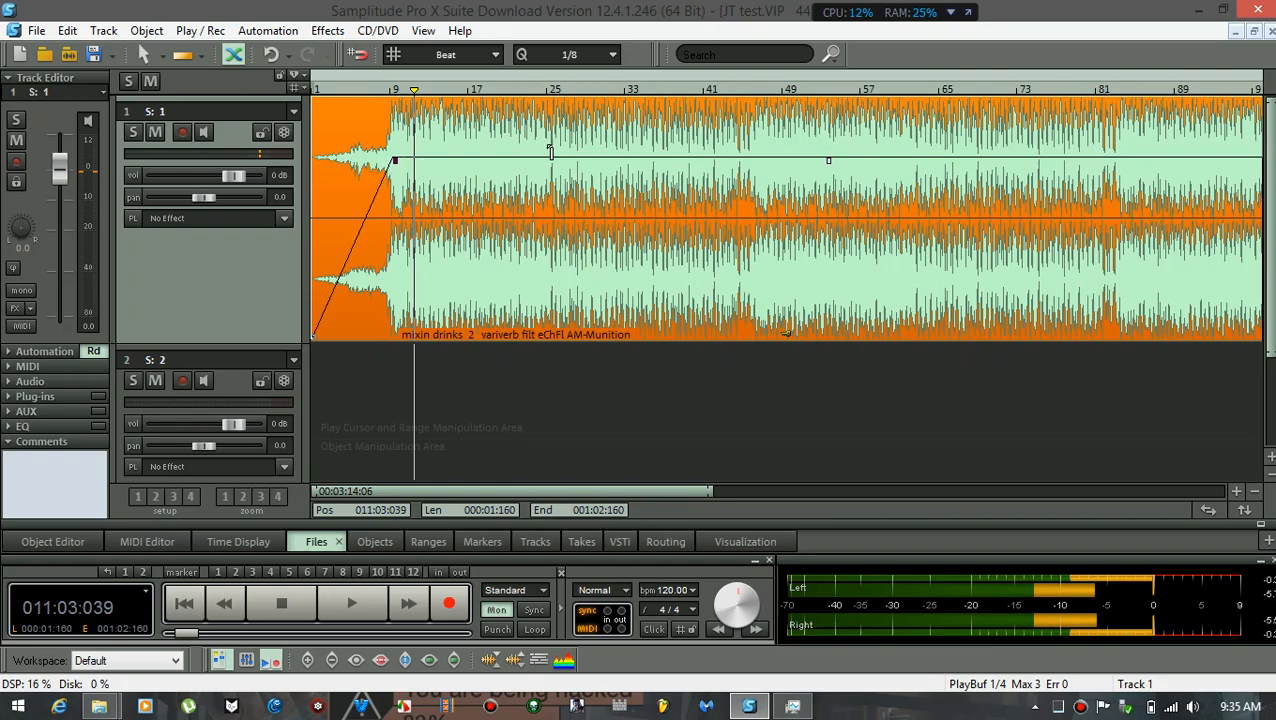
left_click_drag(636, 491, 985, 484)
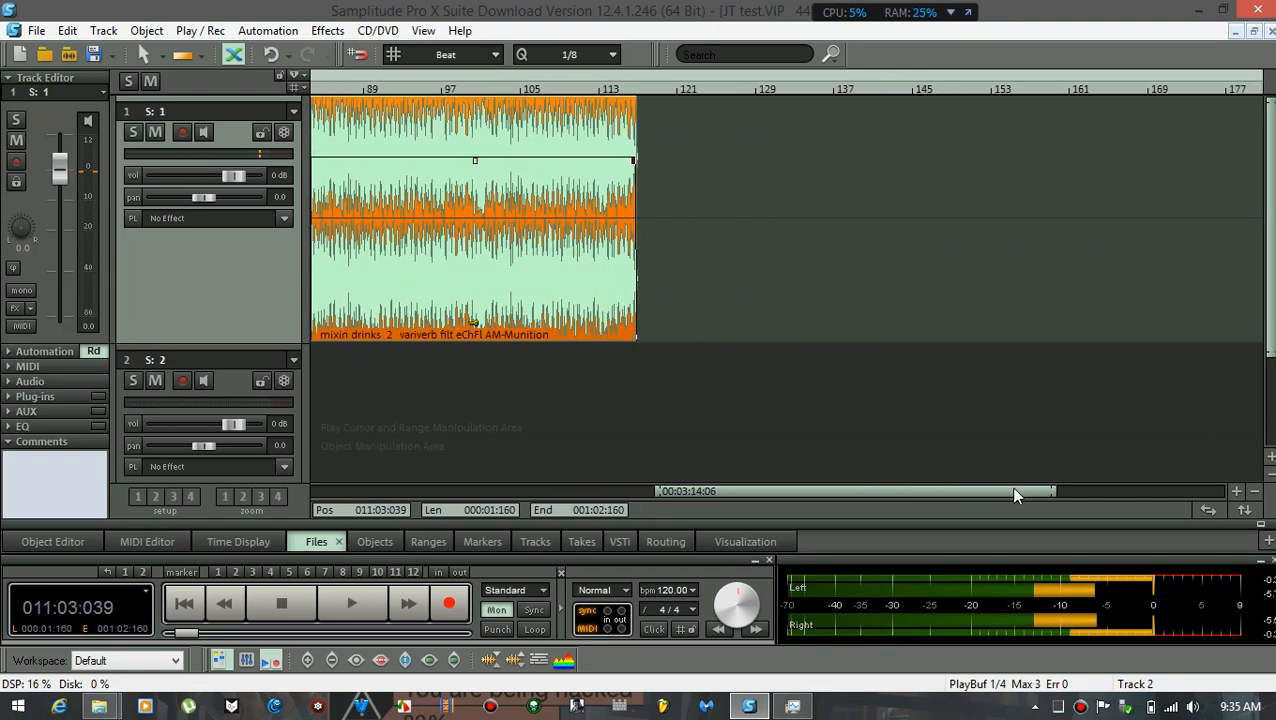
double_click(1014, 490)
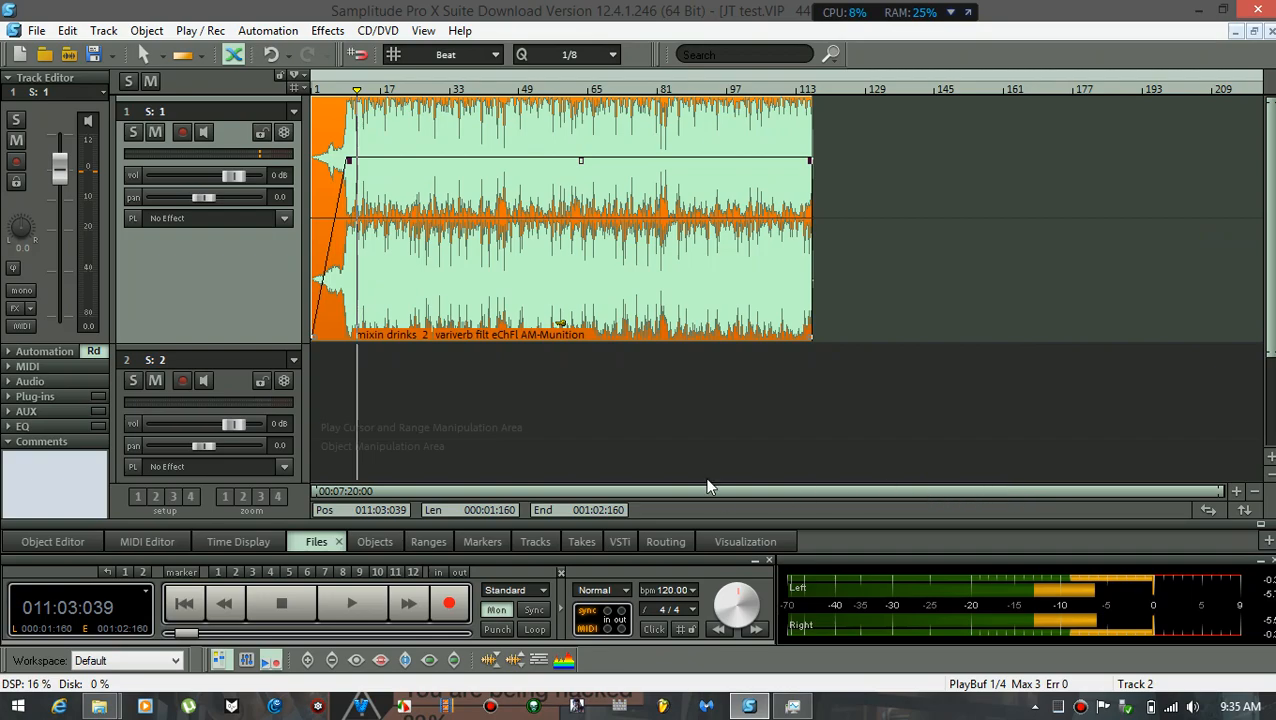